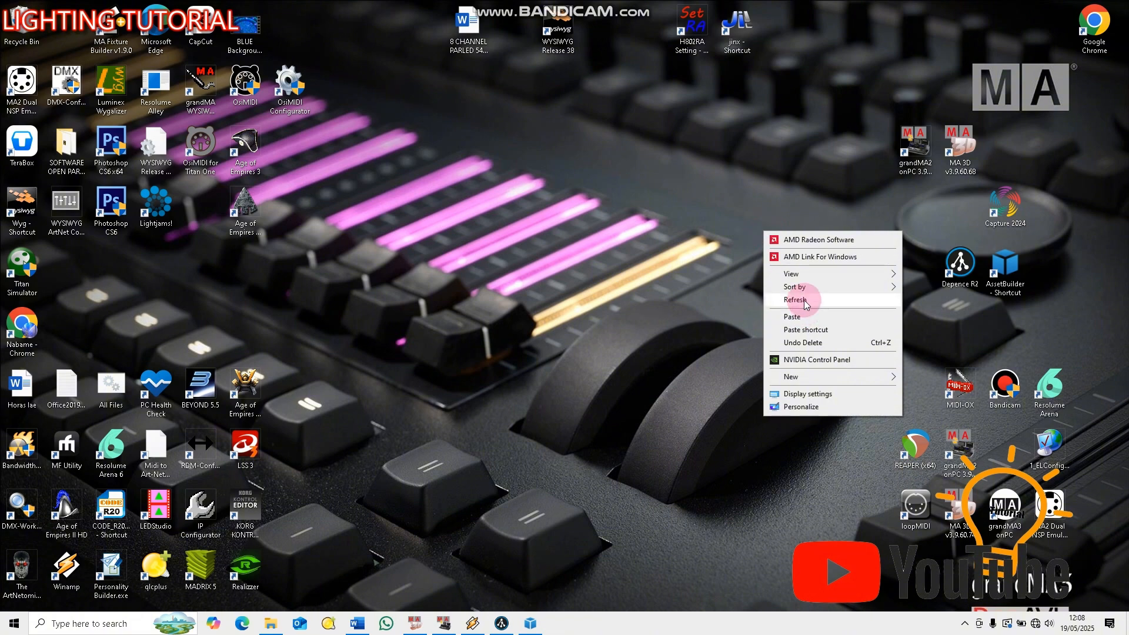
{"action": "left_click", "coordinate": [791, 299]}
{"action": "right_click", "coordinate": [621, 235]}
{"action": "left_click", "coordinate": [658, 306]}
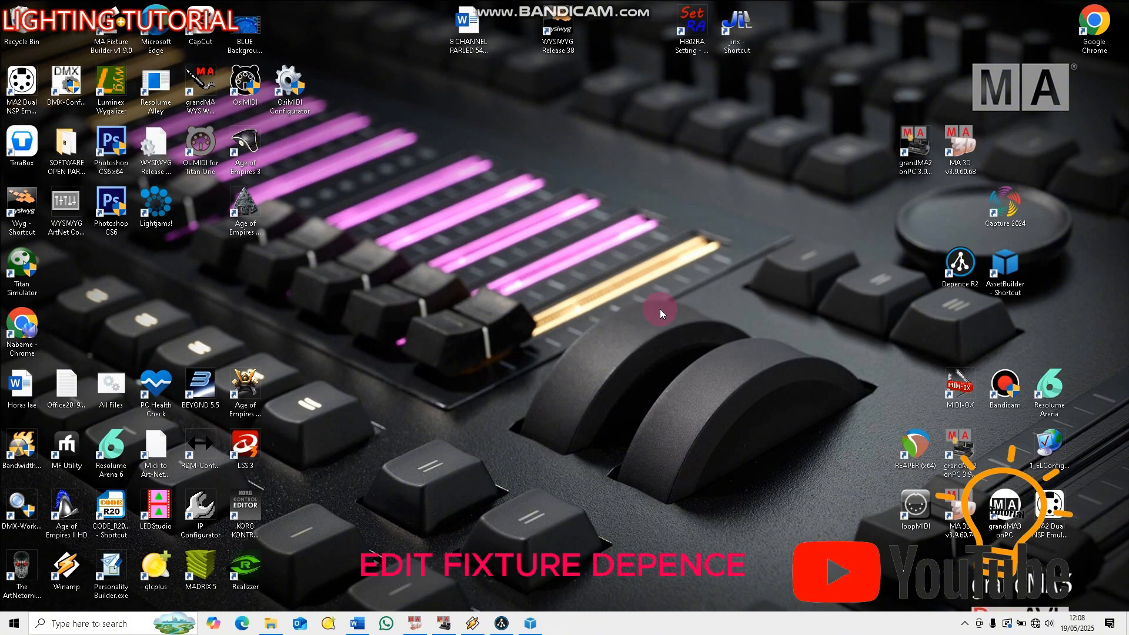
{"action": "left_click_drag", "start_coordinate": [958, 266], "coordinate": [731, 206]}
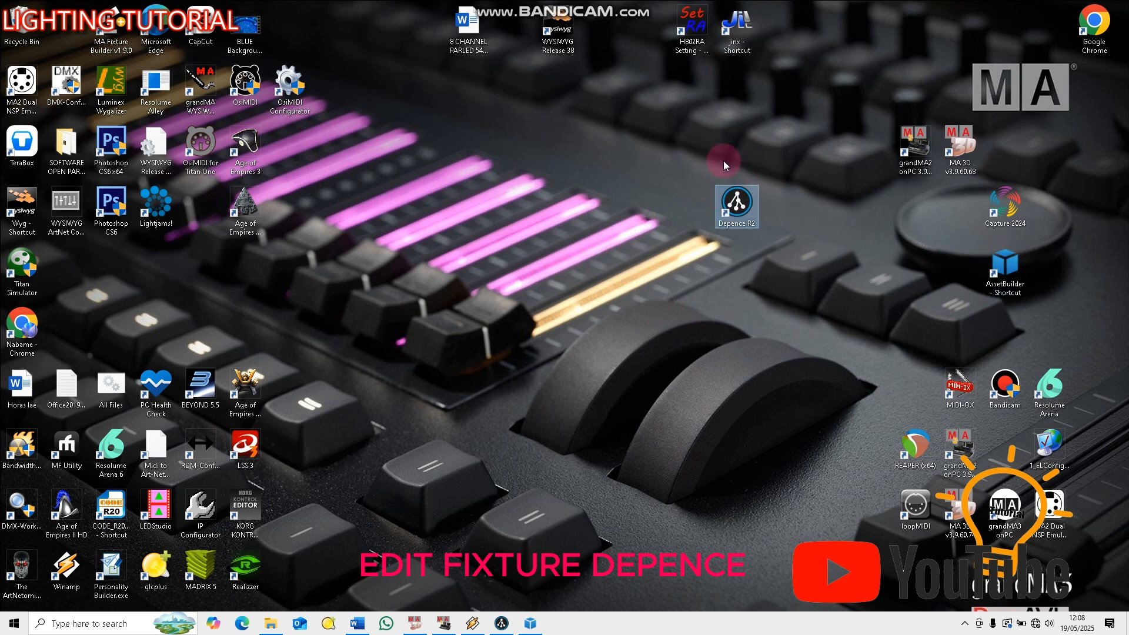
{"action": "left_click_drag", "start_coordinate": [700, 164], "coordinate": [700, 203]}
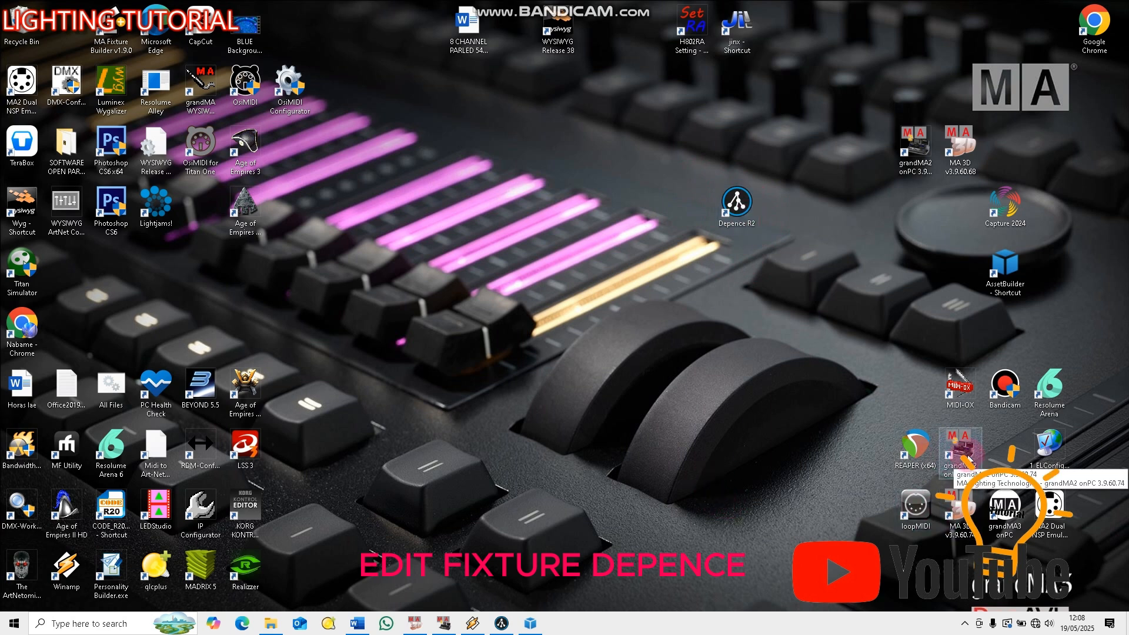
{"action": "left_click_drag", "start_coordinate": [737, 203], "coordinate": [936, 273]}
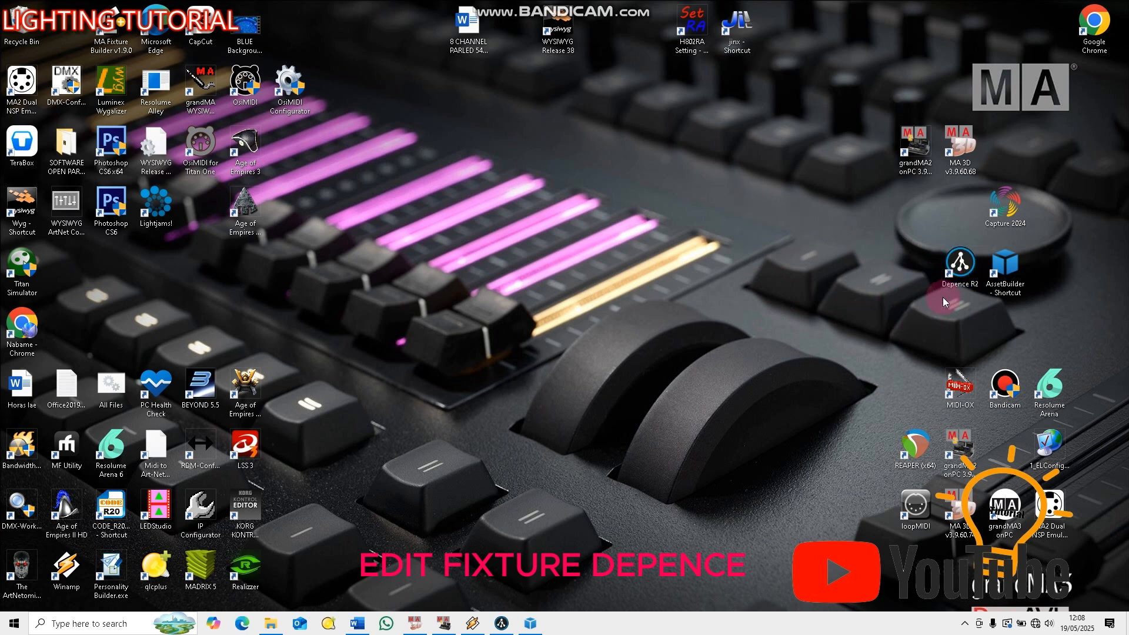
{"action": "left_click", "coordinate": [958, 278]}
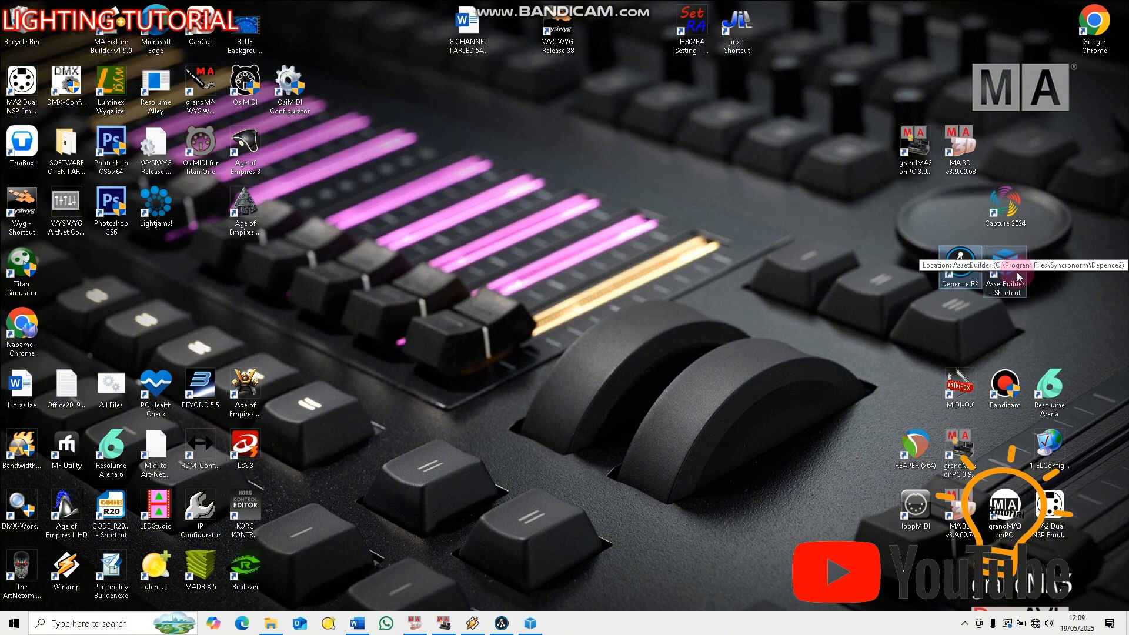
{"action": "left_click", "coordinate": [1053, 291]}
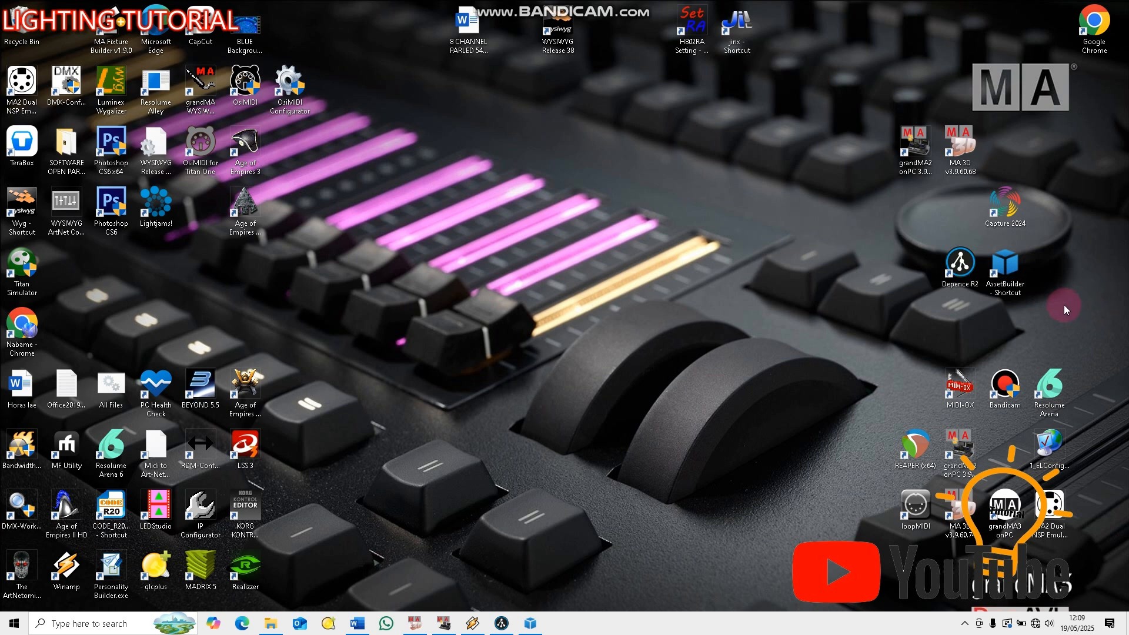
{"action": "double_click", "coordinate": [948, 269]}
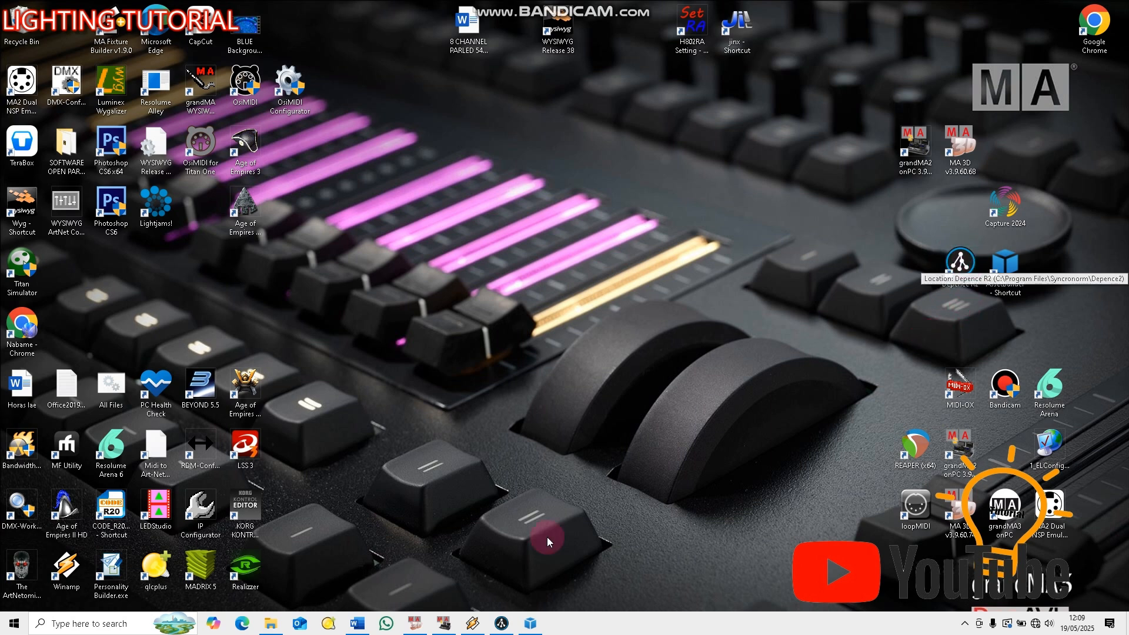
{"action": "left_click", "coordinate": [1005, 276]}
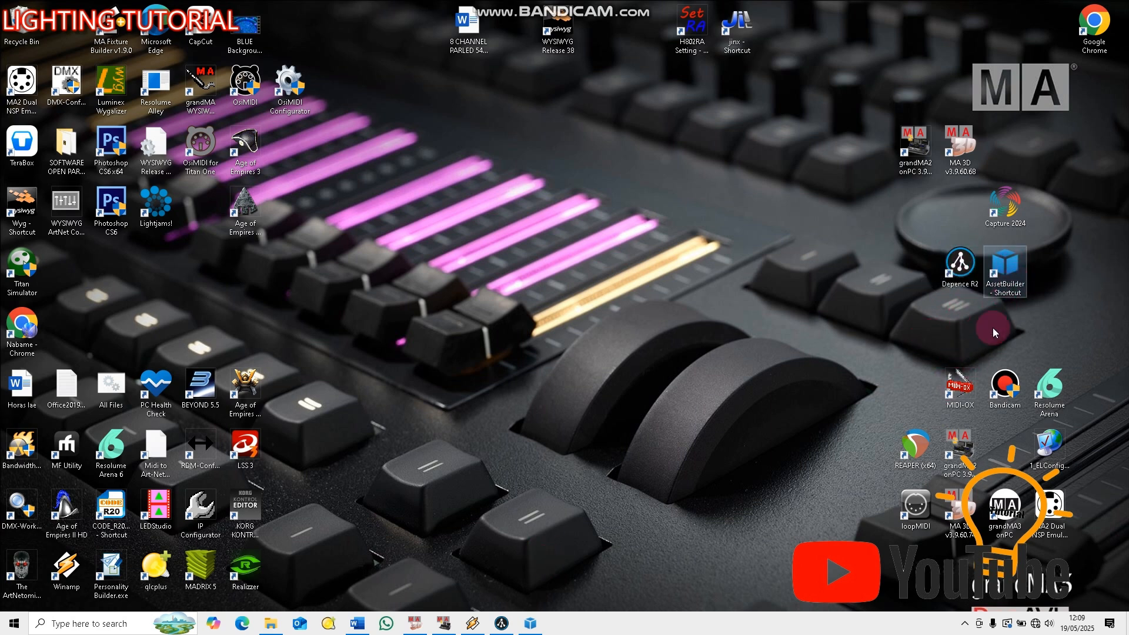
Look over the open Depence R2 project and the empty Asset Builder window, minimising each one after viewing
{"action": "left_click", "coordinate": [502, 623]}
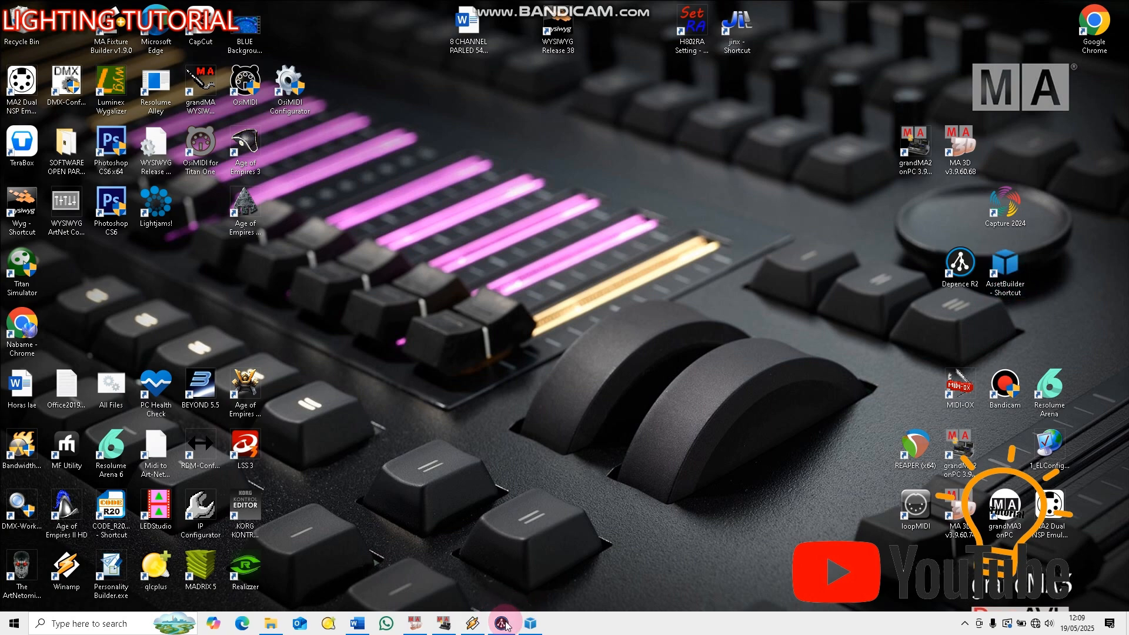
{"action": "left_click", "coordinate": [505, 623]}
{"action": "left_click", "coordinate": [532, 624]}
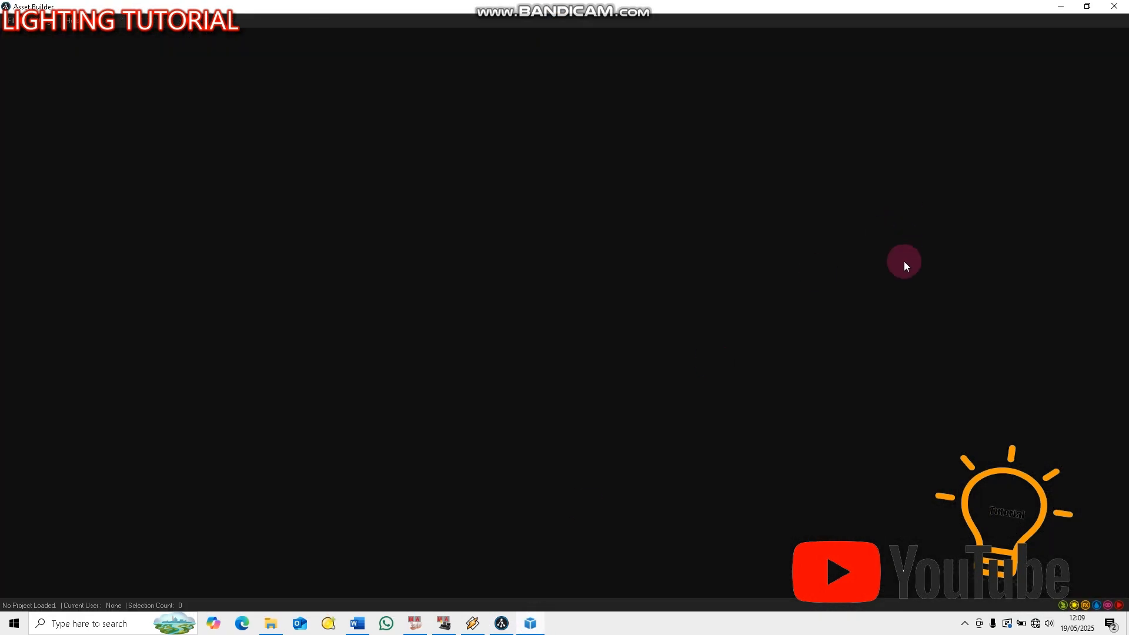
{"action": "left_click", "coordinate": [1059, 5]}
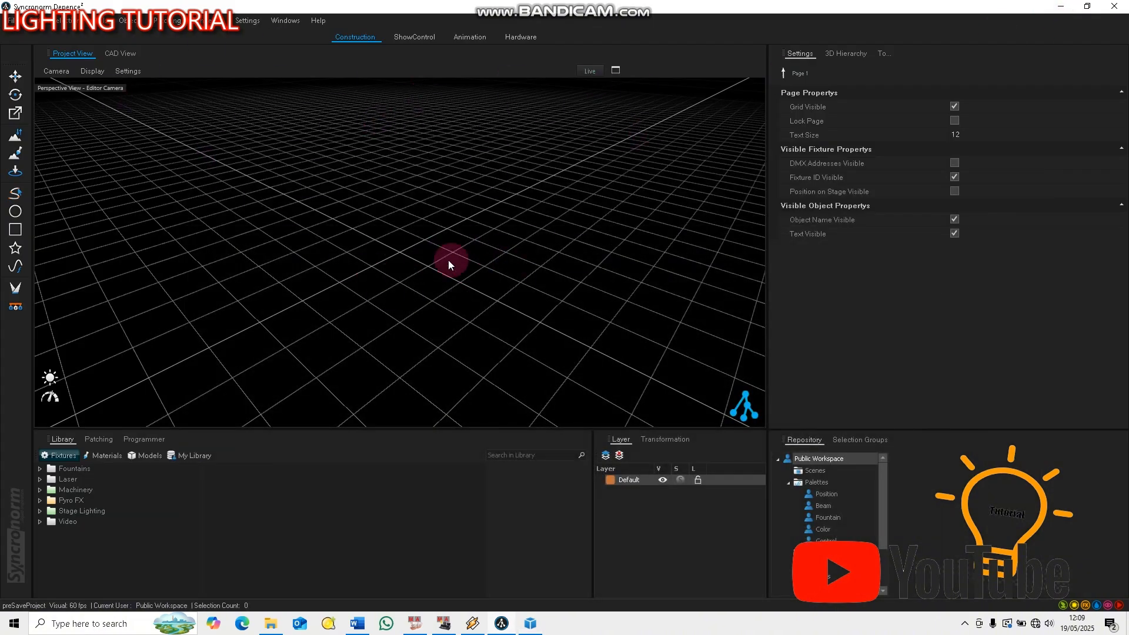
{"action": "right_click_drag", "start_coordinate": [408, 253], "coordinate": [461, 440]}
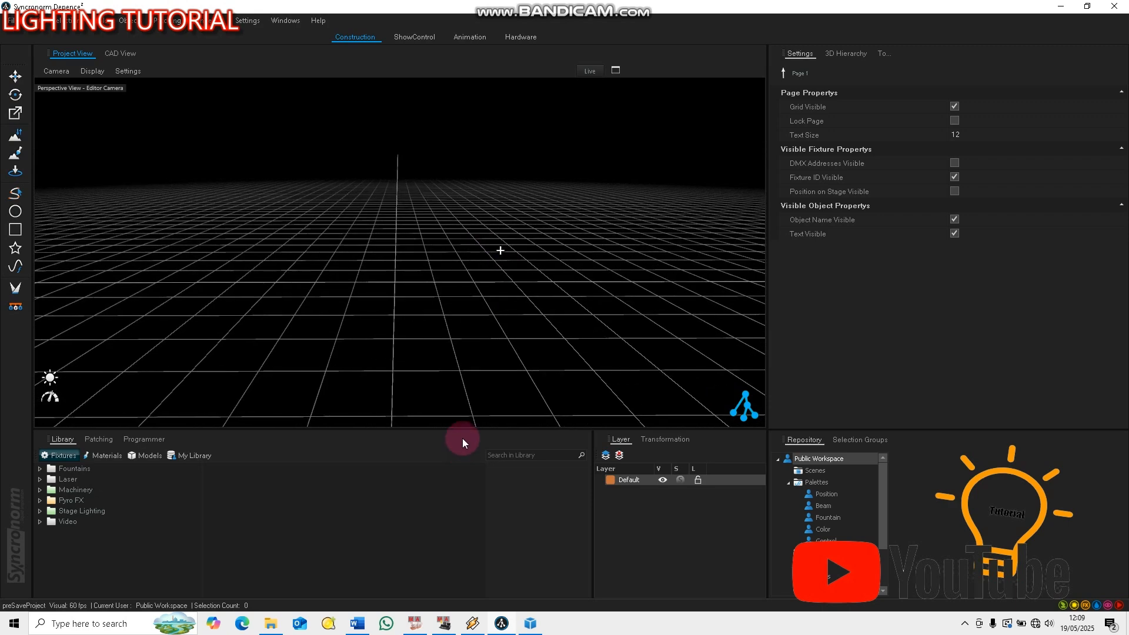
{"action": "left_click", "coordinate": [1066, 6]}
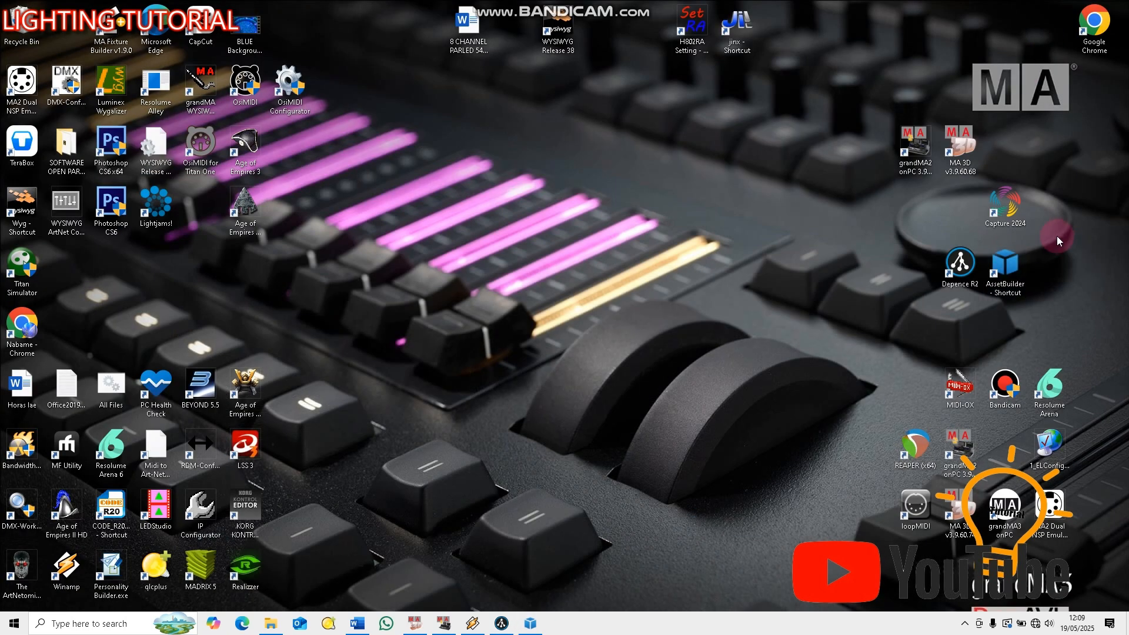
{"action": "left_click", "coordinate": [546, 626]}
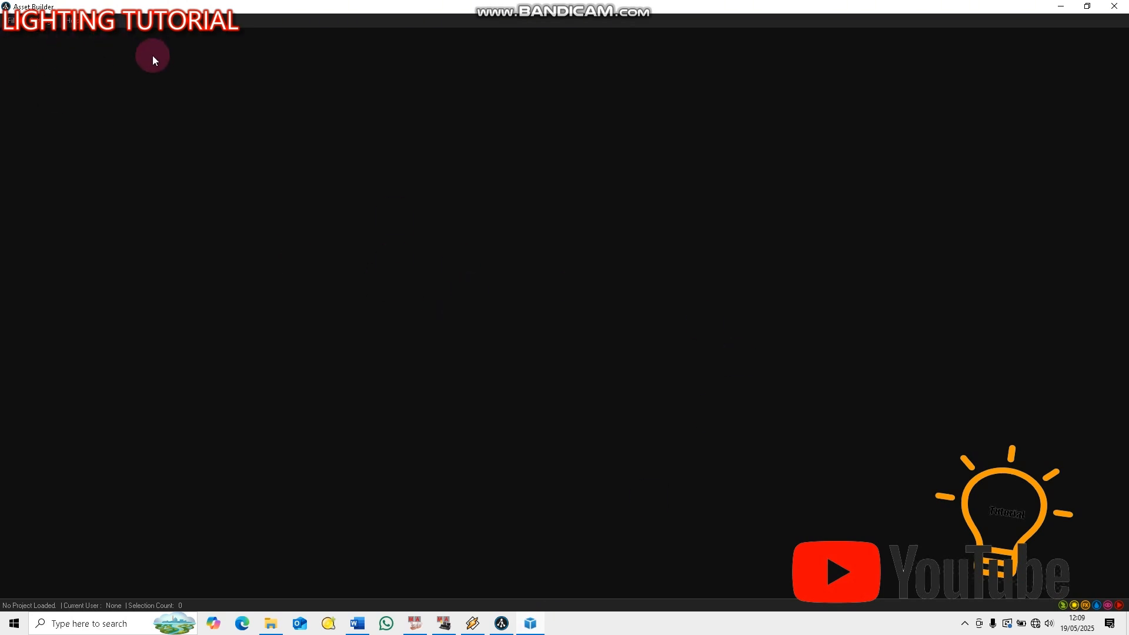
{"action": "left_click", "coordinate": [1062, 6]}
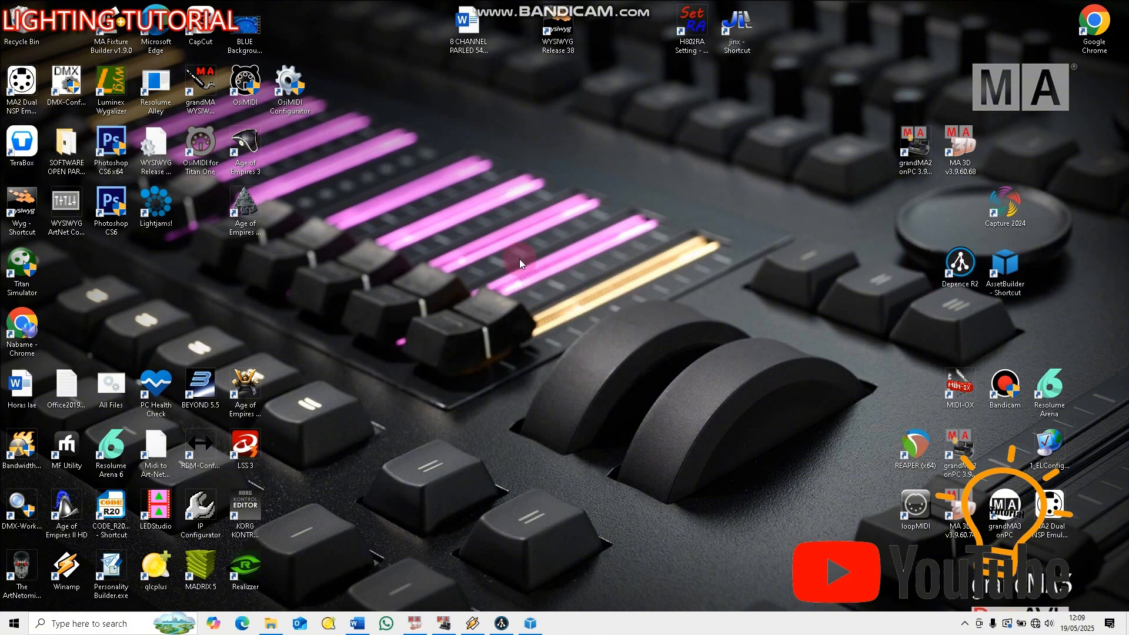
Switch to the Word document and examine the channel table for the 8 CHANNEL PARLED 54X3 RGBW
{"action": "left_click", "coordinate": [357, 623]}
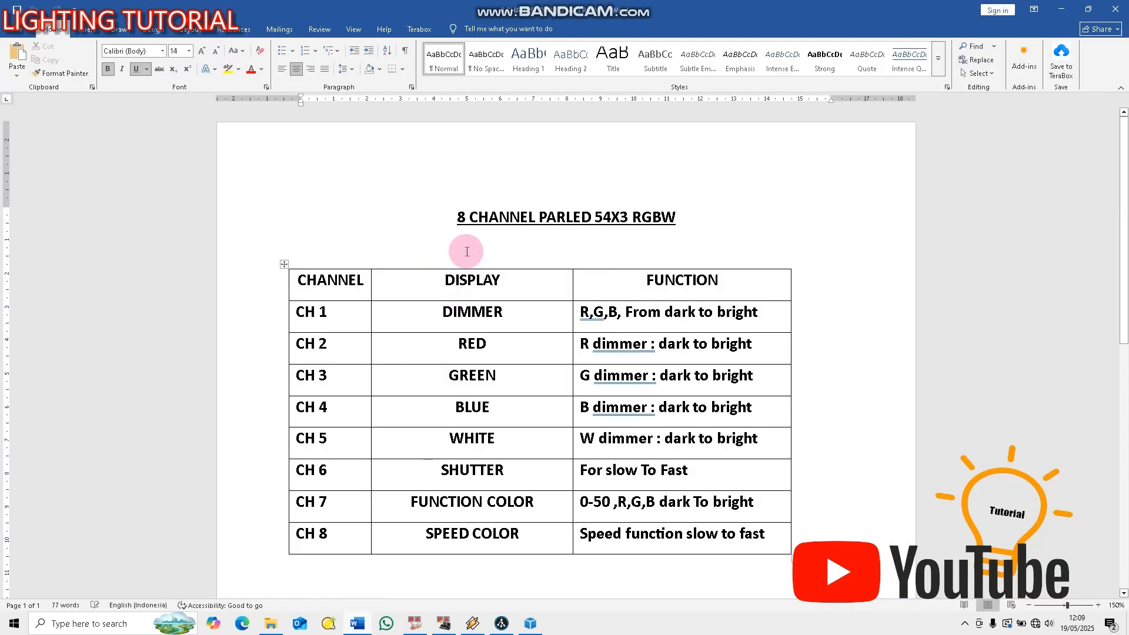
{"action": "left_click_drag", "start_coordinate": [317, 312], "coordinate": [346, 312]}
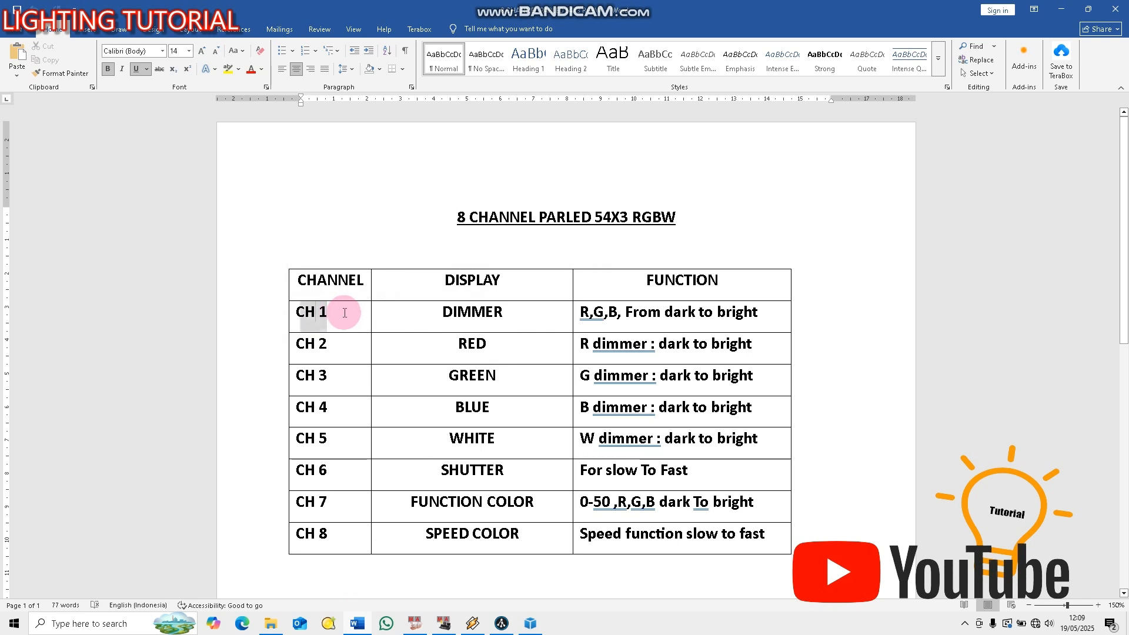
{"action": "left_click", "coordinate": [502, 313]}
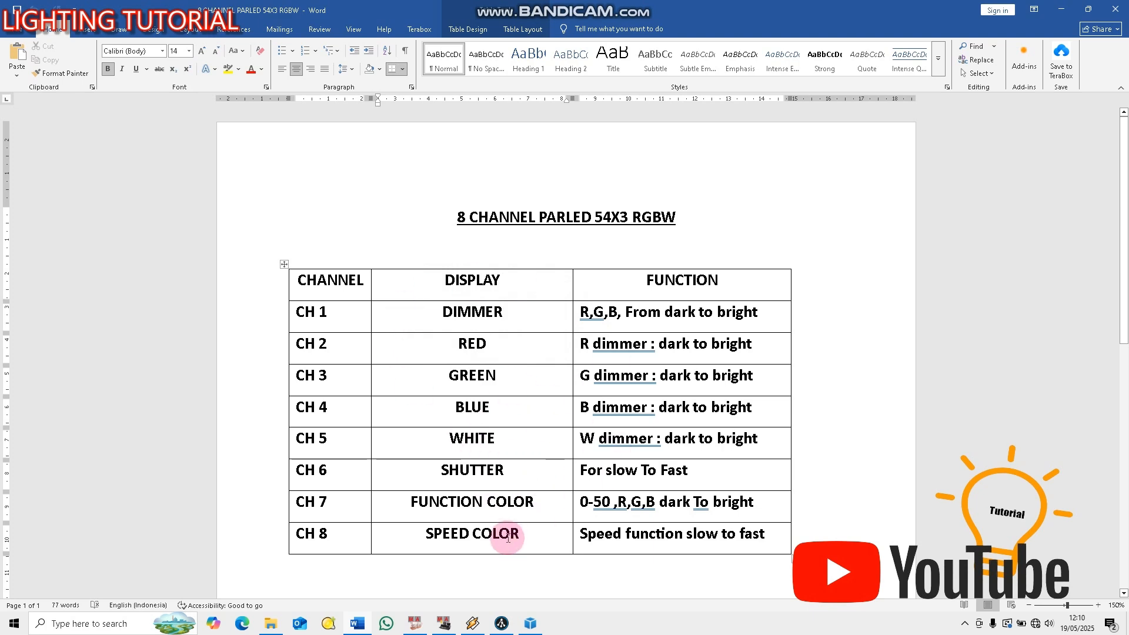
Switch to grandMA2 onPC for a look, and minimise both it and the Word document
{"action": "left_click", "coordinate": [445, 625]}
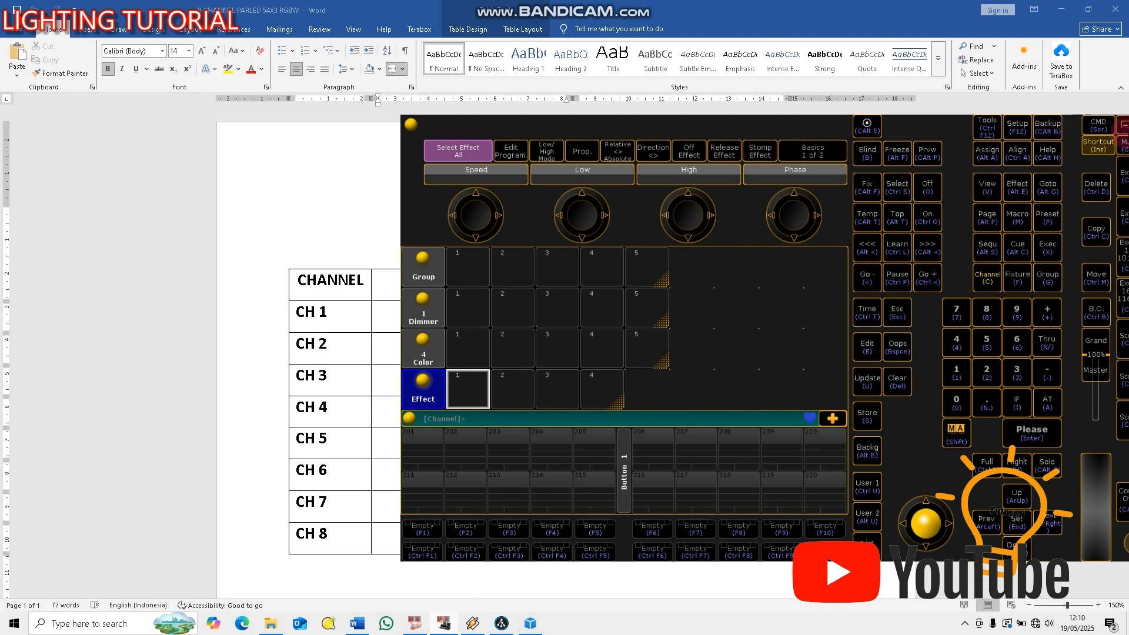
{"action": "left_click", "coordinate": [1121, 120]}
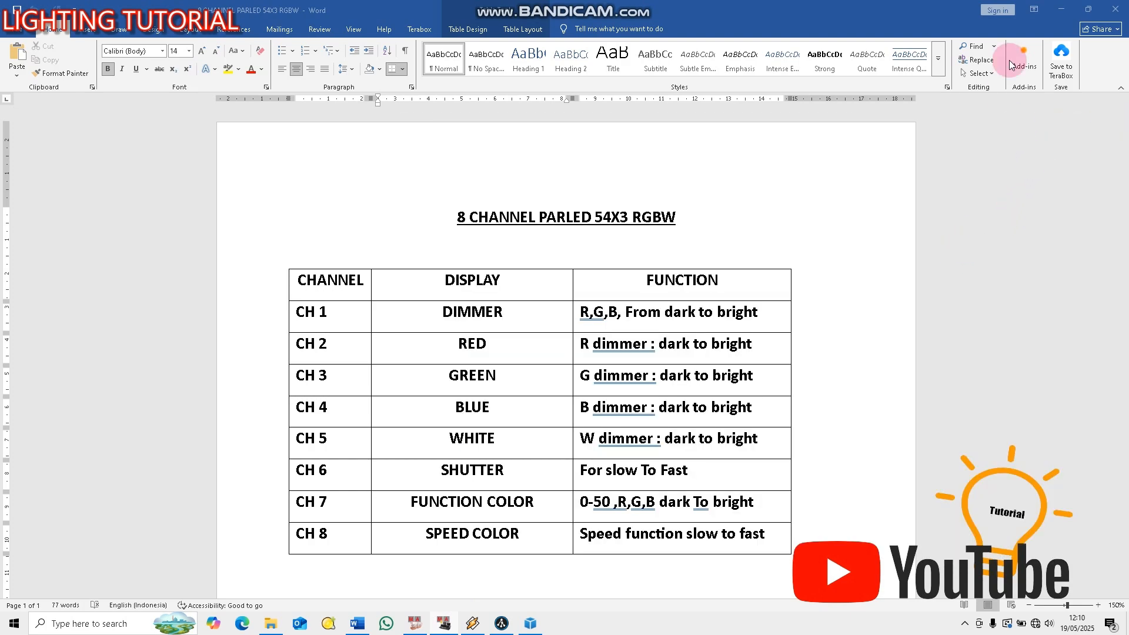
{"action": "left_click", "coordinate": [1065, 9]}
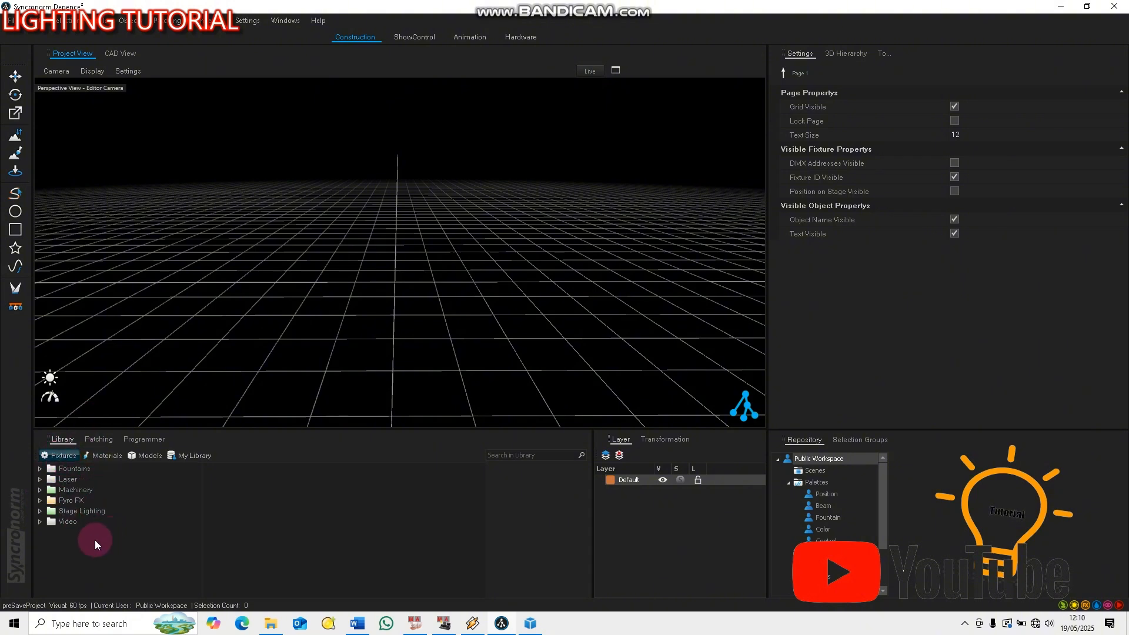
In Depence, browse the Stage Lighting fixture library to the American DJ manufacturer folder
{"action": "left_click", "coordinate": [40, 511]}
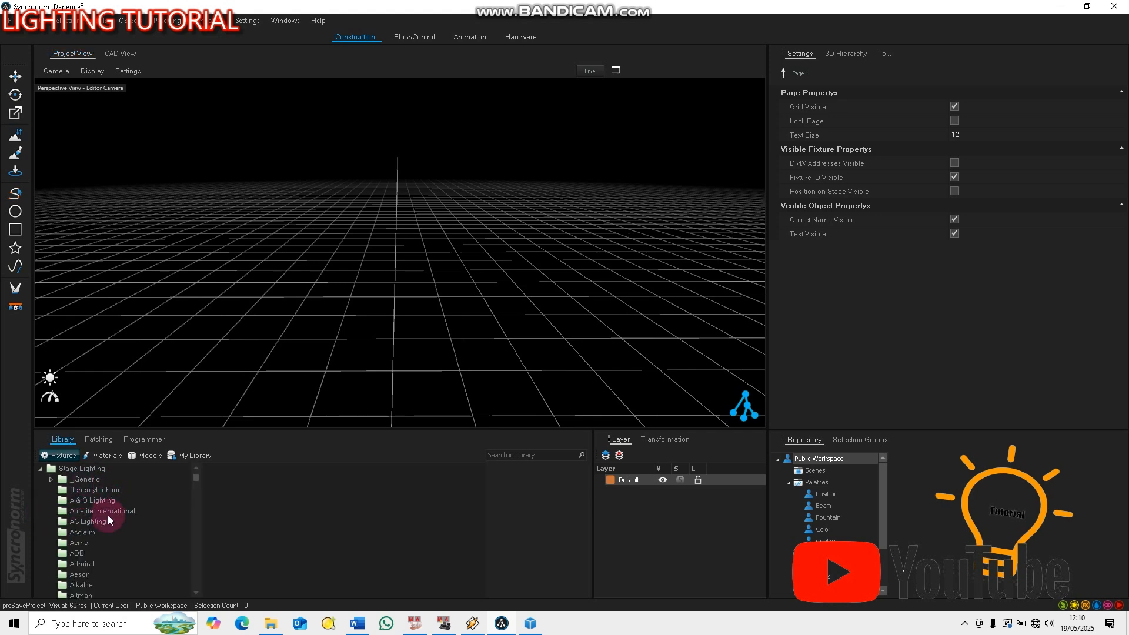
{"action": "left_click", "coordinate": [78, 542]}
{"action": "scroll", "coordinate": [83, 555], "scroll_direction": "down", "scroll_amount": 2}
{"action": "left_click", "coordinate": [91, 542]}
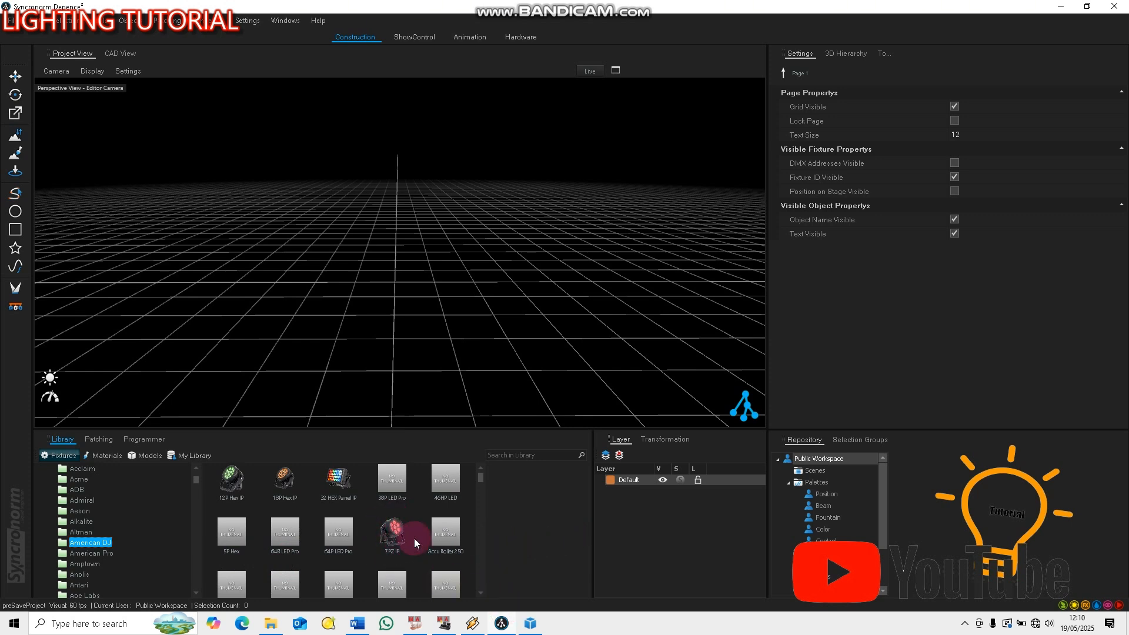
Place one American DJ 7PZ IP fixture in 13ch RGBW mode near the middle of the project's 3D grid
{"action": "left_click", "coordinate": [394, 533]}
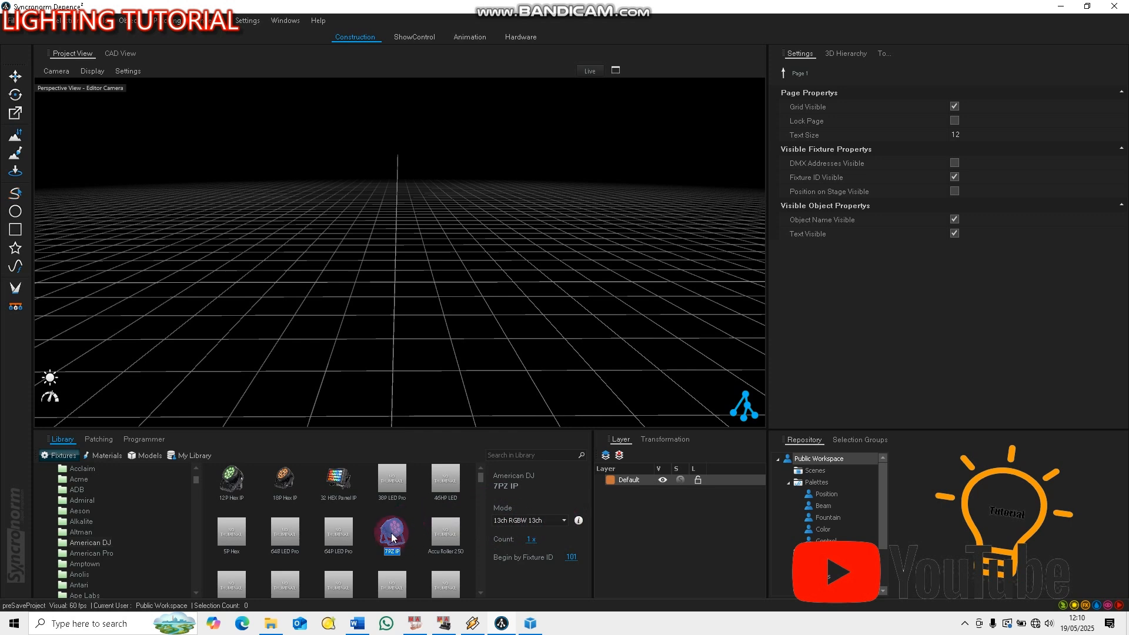
{"action": "left_click_drag", "start_coordinate": [398, 527], "coordinate": [412, 290]}
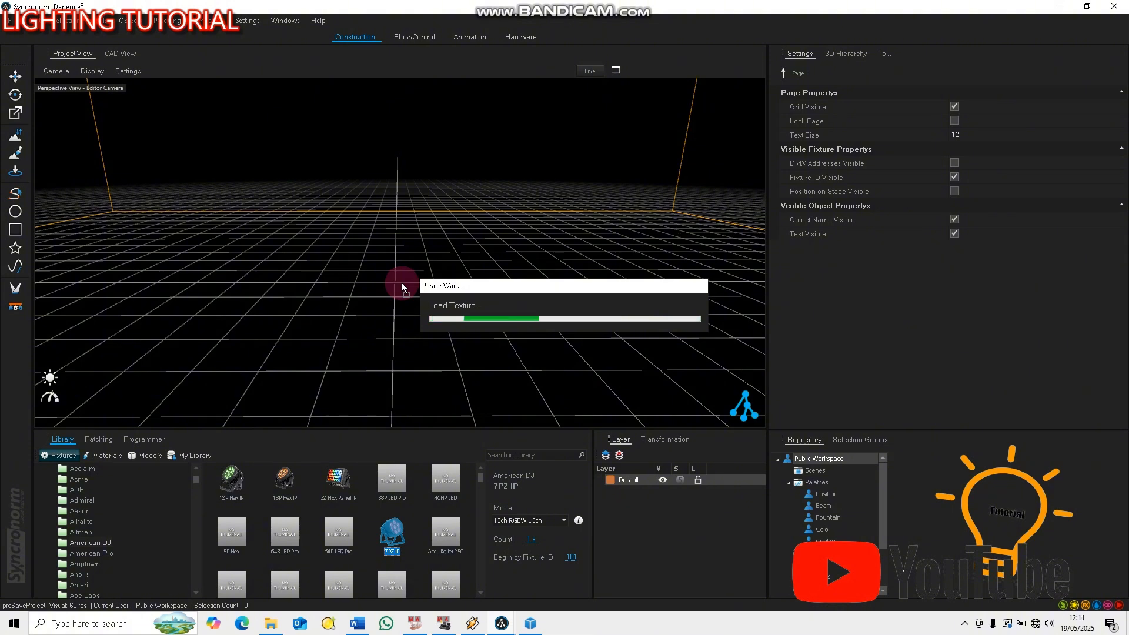
{"action": "scroll", "coordinate": [416, 305], "scroll_direction": "down", "scroll_amount": 3}
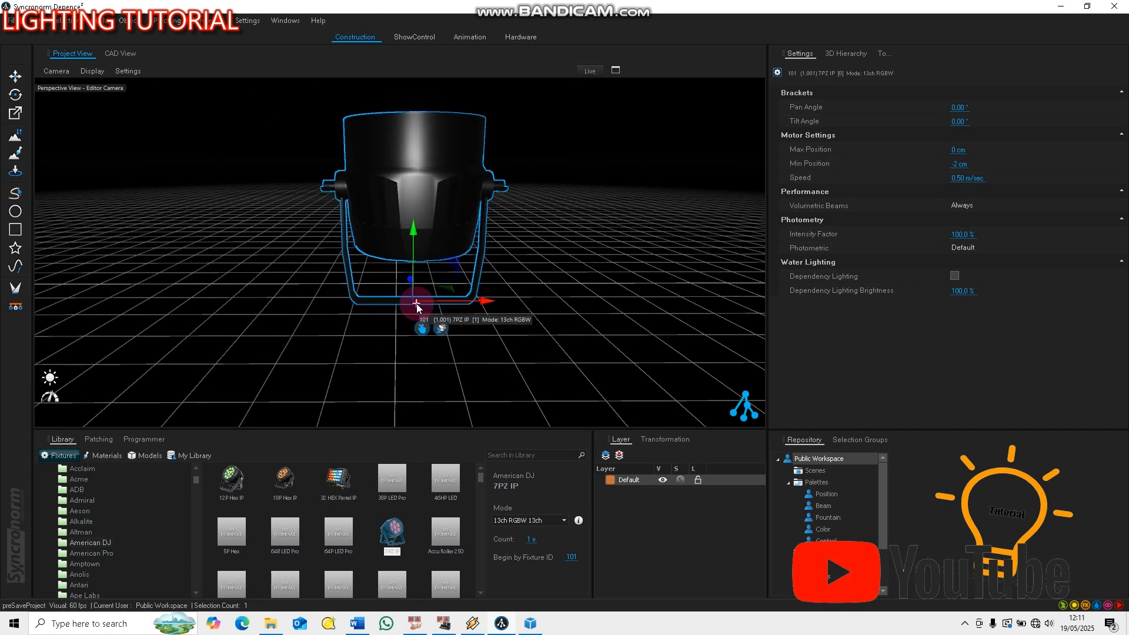
{"action": "scroll", "coordinate": [416, 306], "scroll_direction": "down", "scroll_amount": 3}
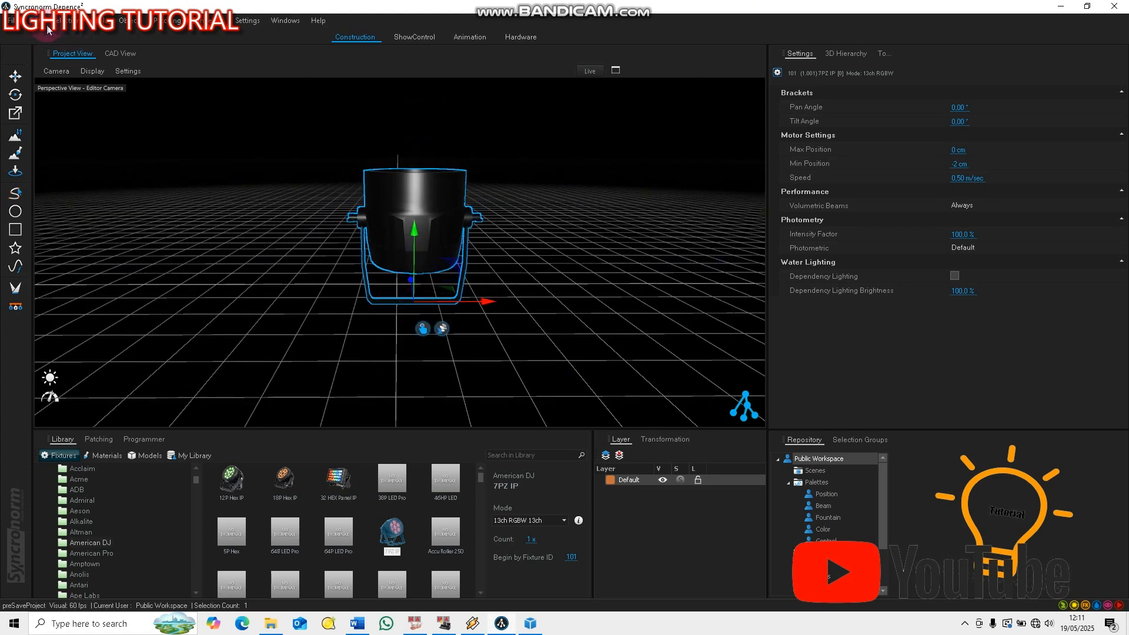
Check the Depence version and build in the About information, closing it again
{"action": "left_click", "coordinate": [317, 22]}
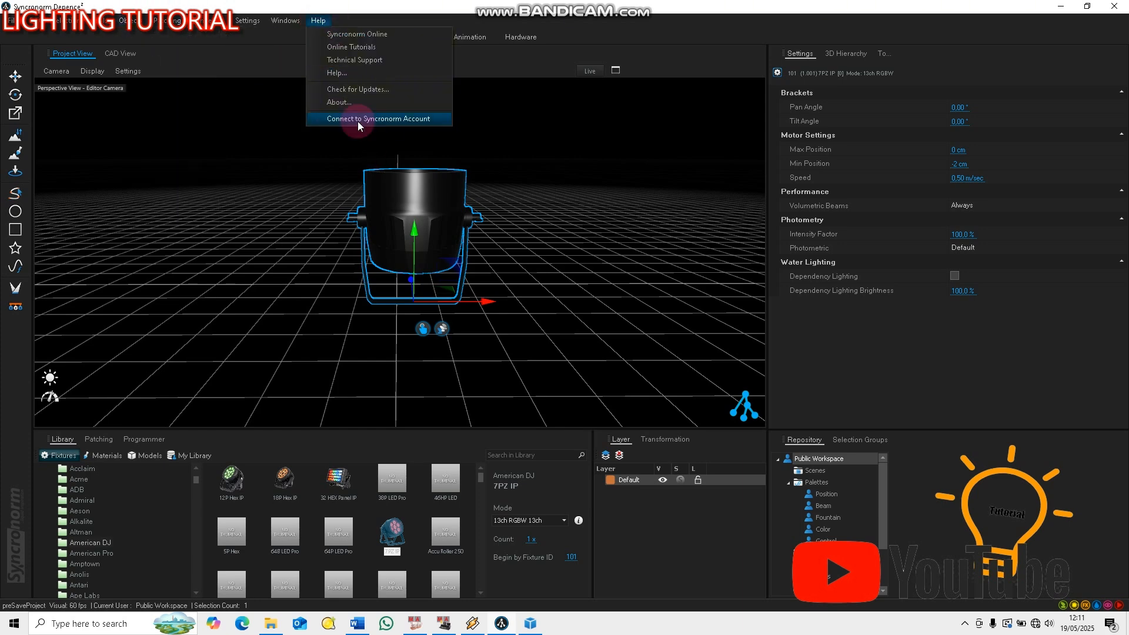
{"action": "left_click", "coordinate": [353, 103]}
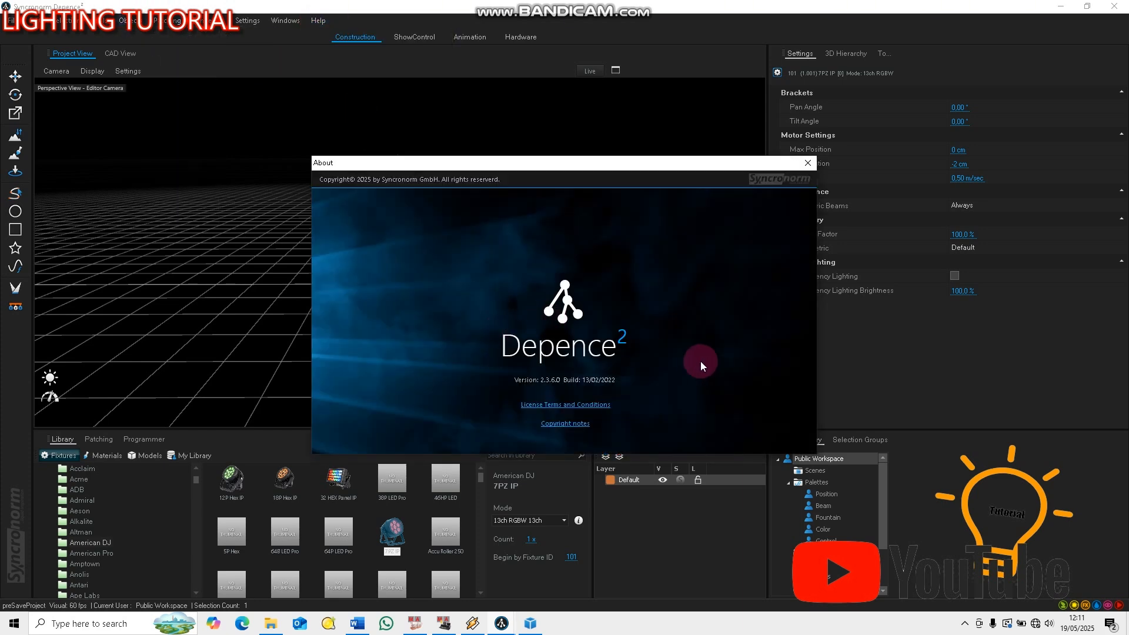
{"action": "left_click", "coordinate": [808, 163]}
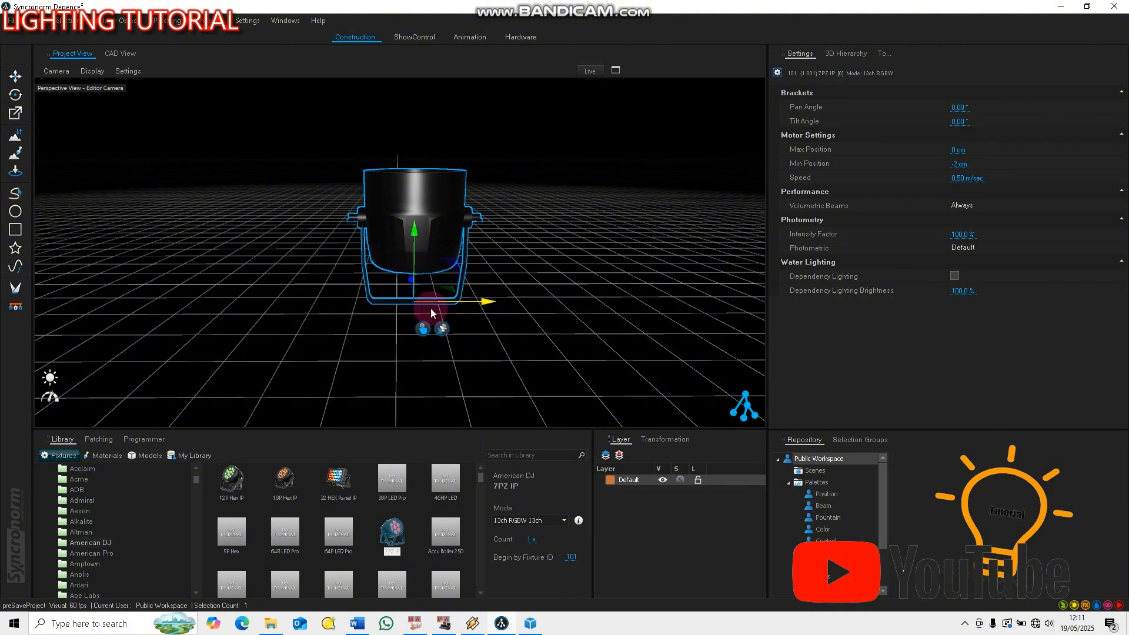
Rotate the placed 7PZ IP fixture to 45° around X and 180° around Y
{"action": "left_click", "coordinate": [673, 441]}
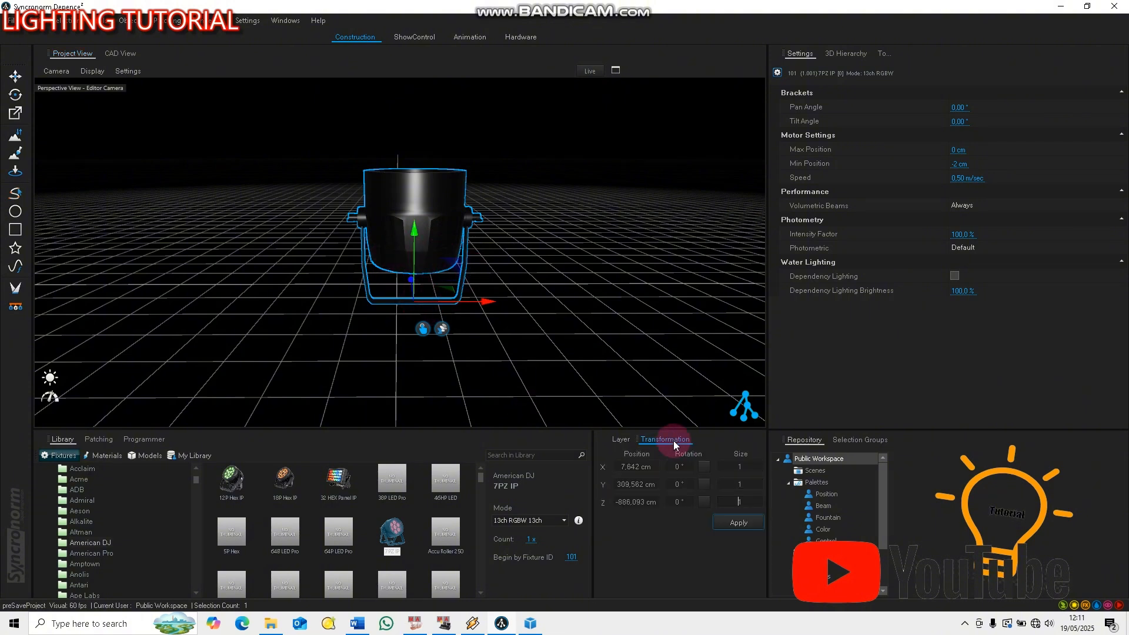
{"action": "mouse_move", "coordinate": [707, 489]}
{"action": "left_mouse_down"}
{"action": "mouse_move", "coordinate": [704, 506]}
{"action": "mouse_move", "coordinate": [704, 468]}
{"action": "left_mouse_up"}
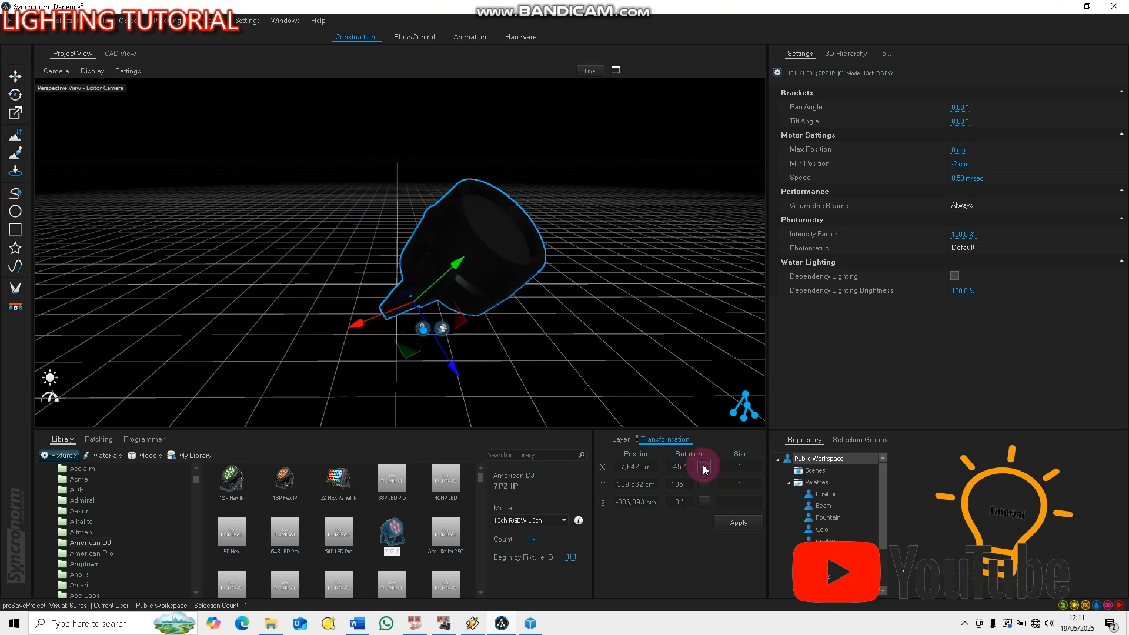
{"action": "left_click", "coordinate": [704, 488]}
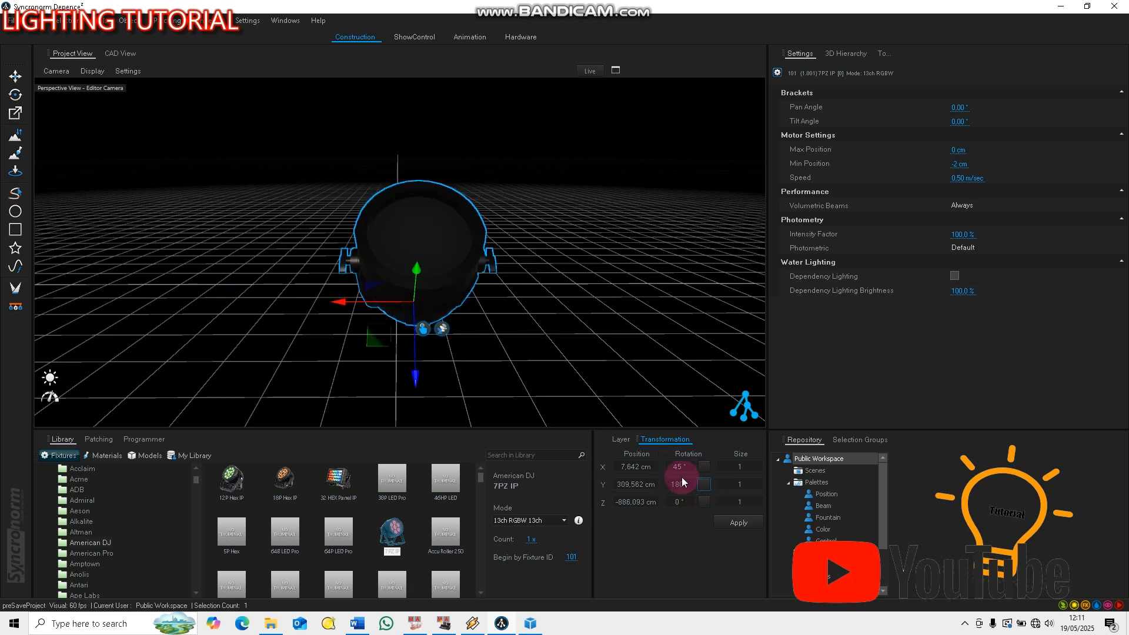
{"action": "left_click", "coordinate": [472, 364]}
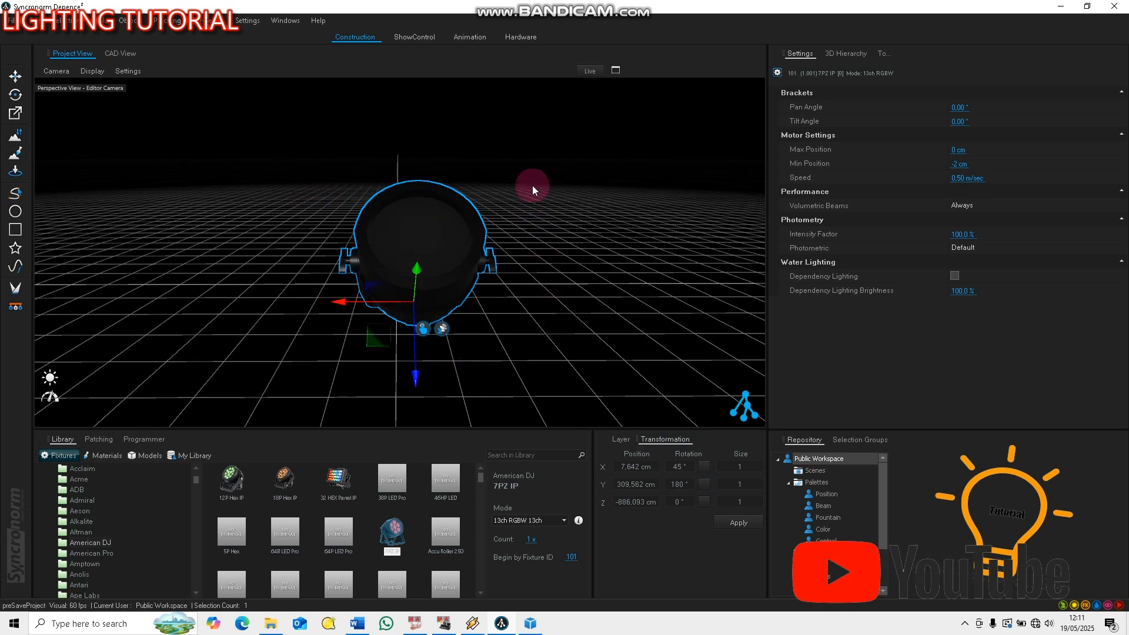
Deselect the 7PZ IP fixture and display the 3D Hierarchy of the scene
{"action": "left_click", "coordinate": [534, 146]}
{"action": "left_click", "coordinate": [418, 246]}
{"action": "left_click", "coordinate": [640, 244]}
{"action": "left_click", "coordinate": [827, 133]}
{"action": "left_click", "coordinate": [841, 53]}
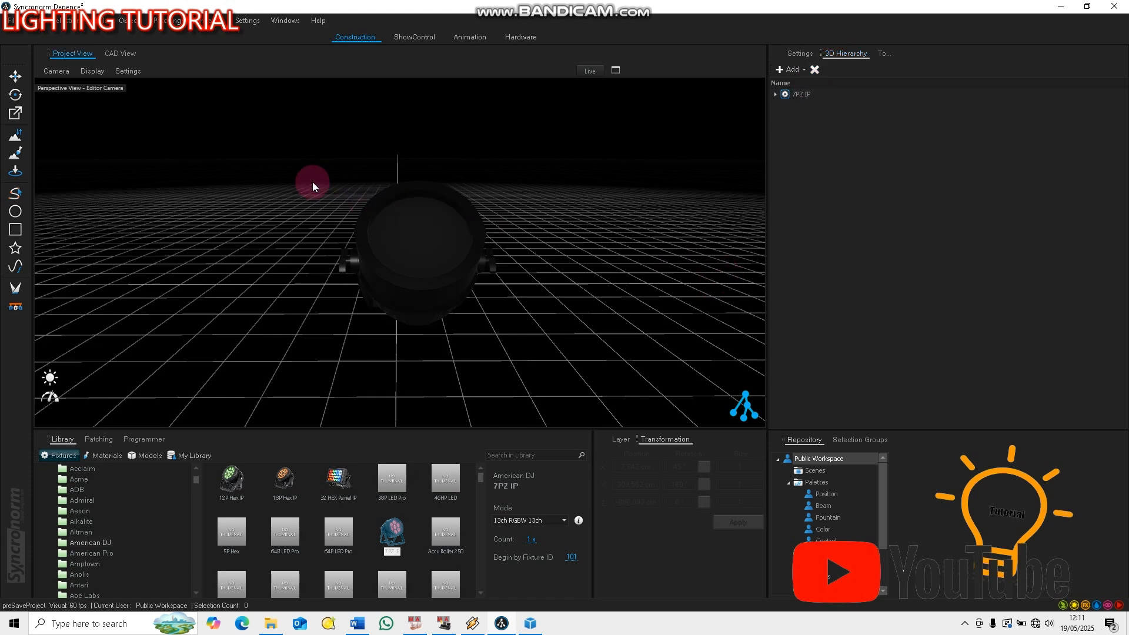
{"action": "left_click", "coordinate": [443, 278]}
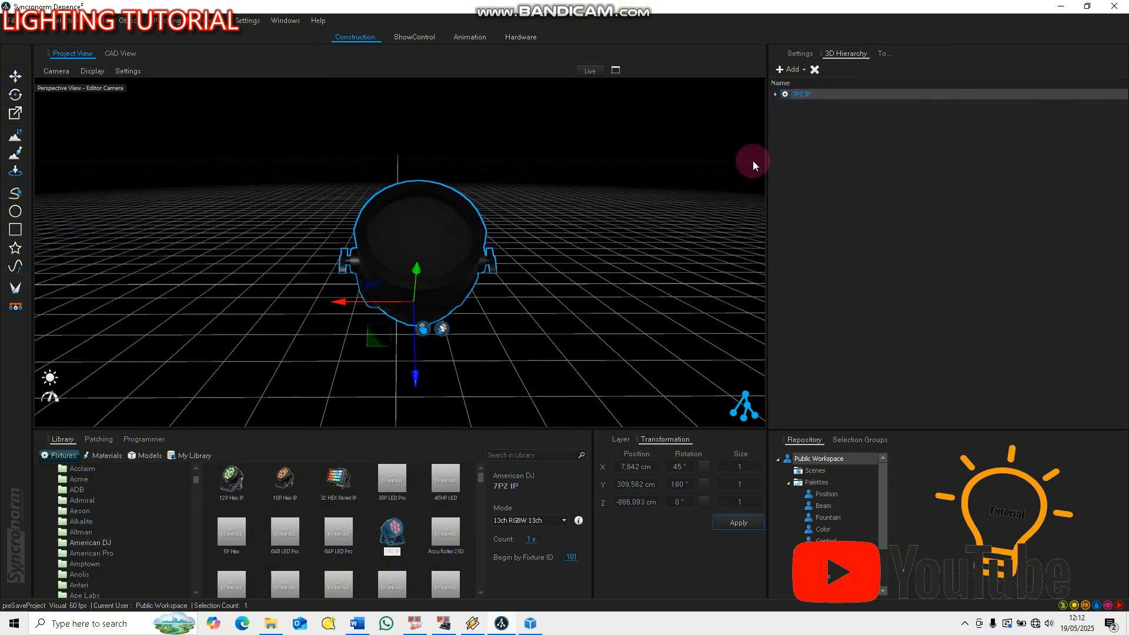
{"action": "right_click", "coordinate": [807, 101]}
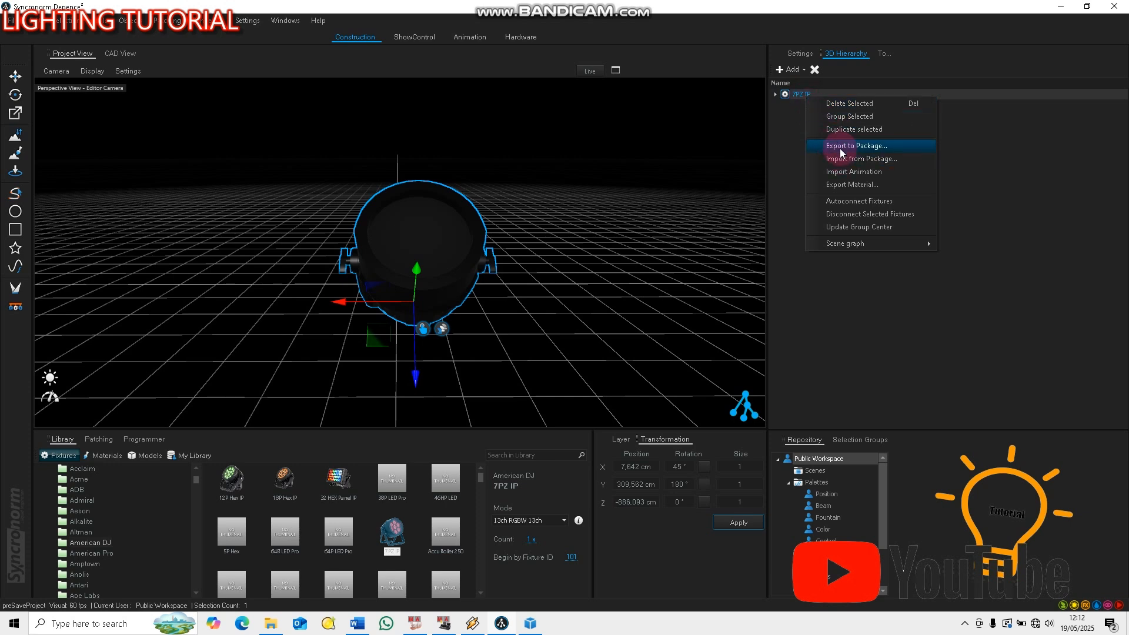
{"action": "left_click", "coordinate": [790, 130]}
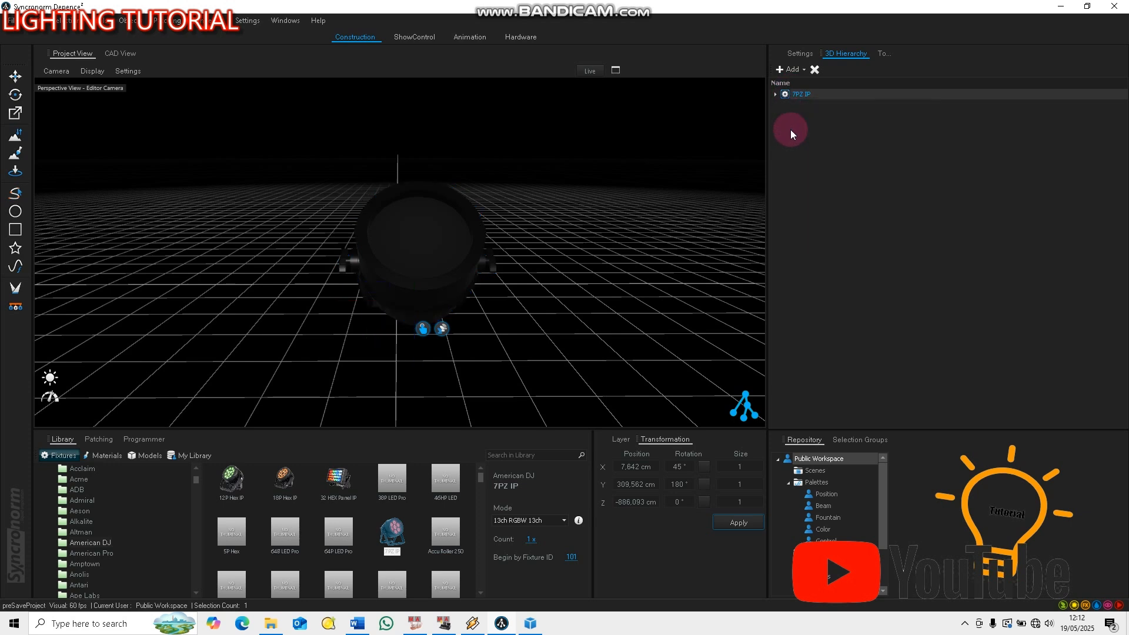
Export the 7PZ IP fixture to the Pictures folder as a Depence package named PARLED 54 RGBW, capturing its thumbnail from the front
{"action": "left_click", "coordinate": [457, 233]}
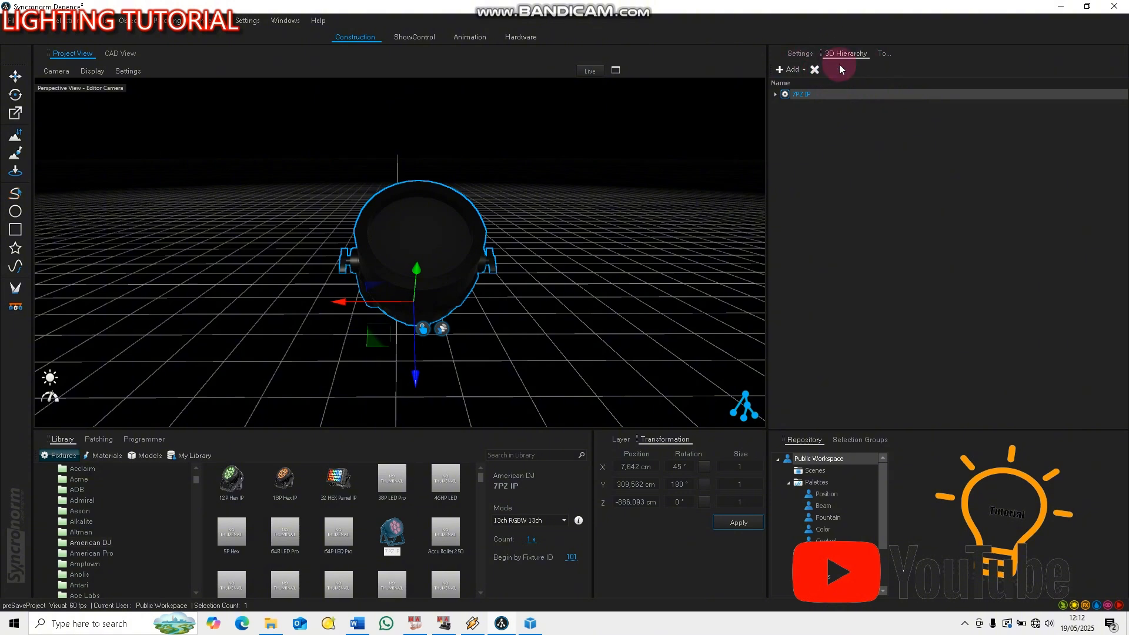
{"action": "right_click", "coordinate": [801, 95]}
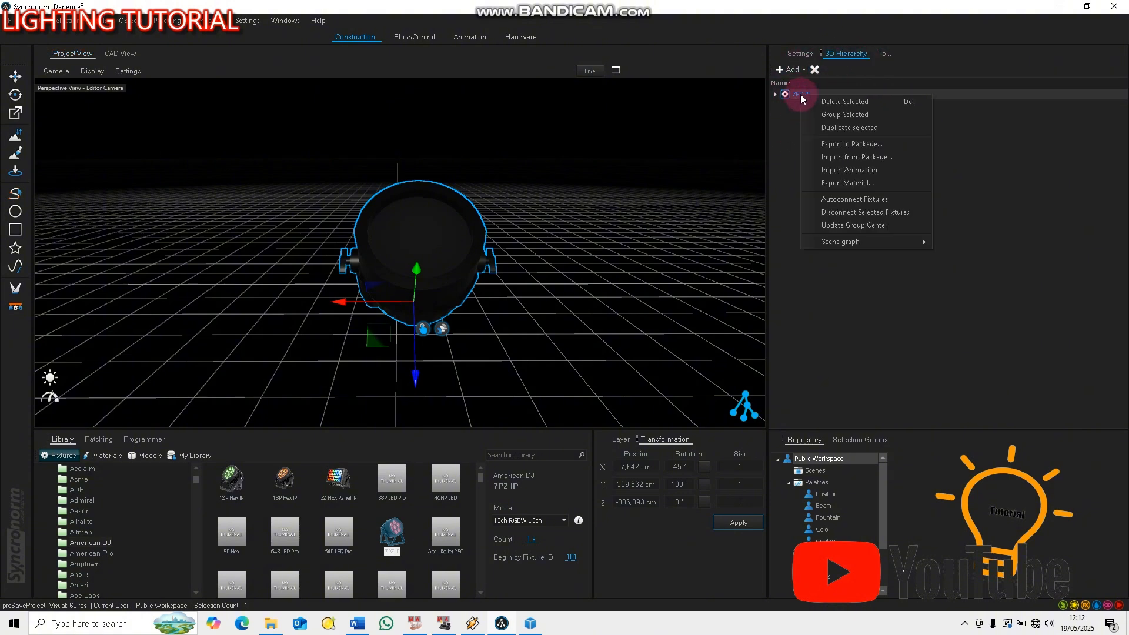
{"action": "left_click", "coordinate": [851, 145]}
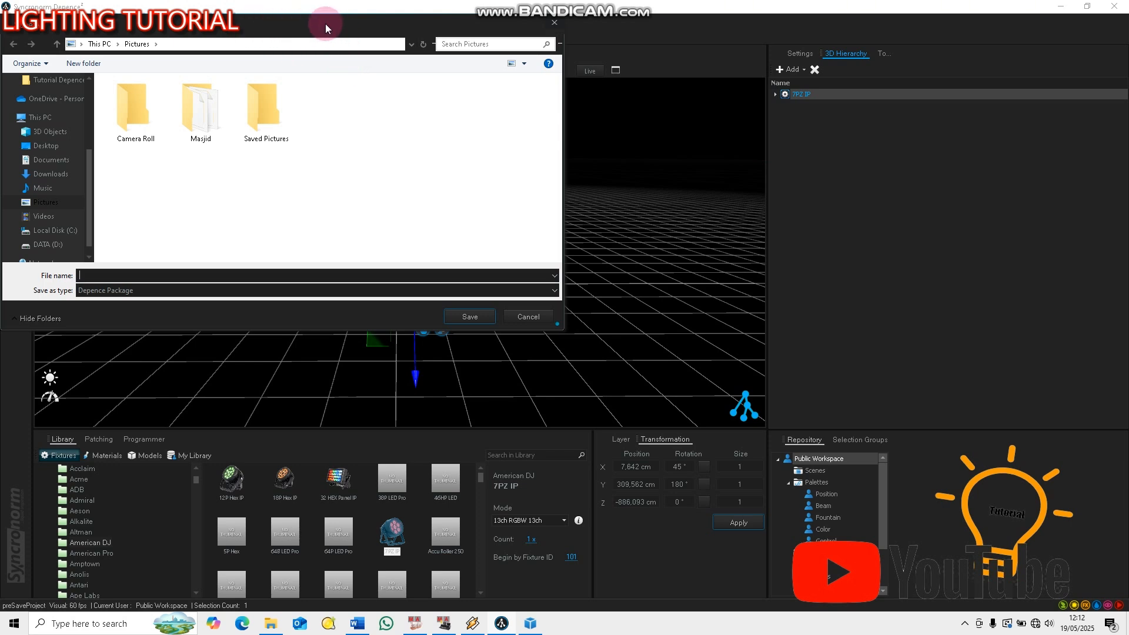
{"action": "left_click", "coordinate": [88, 276]}
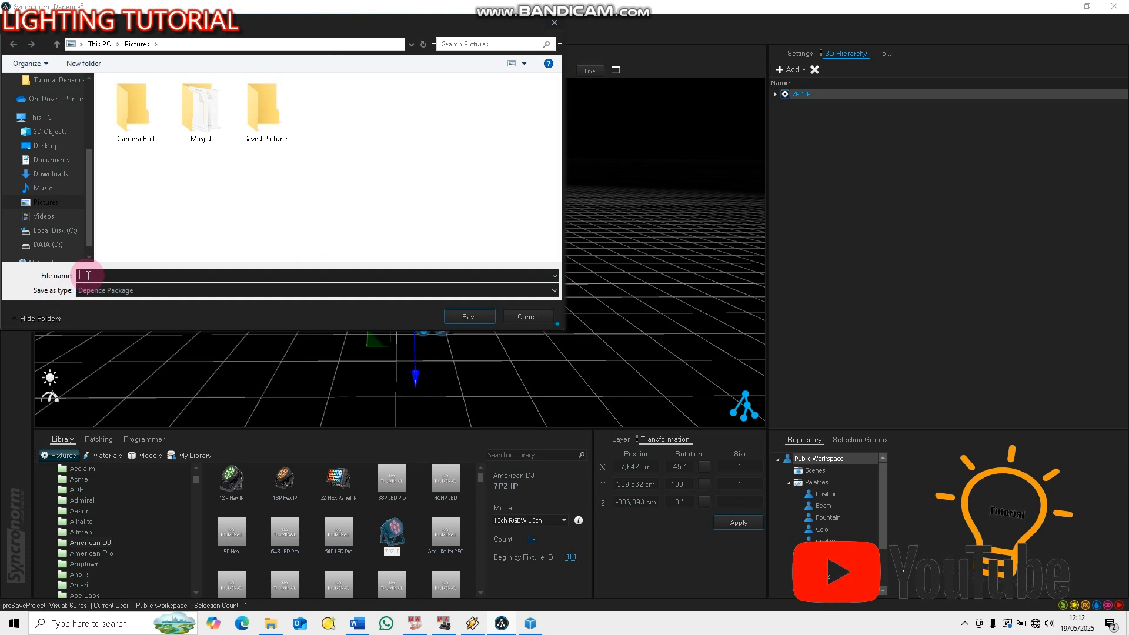
{"action": "type", "text": "PARLED"}
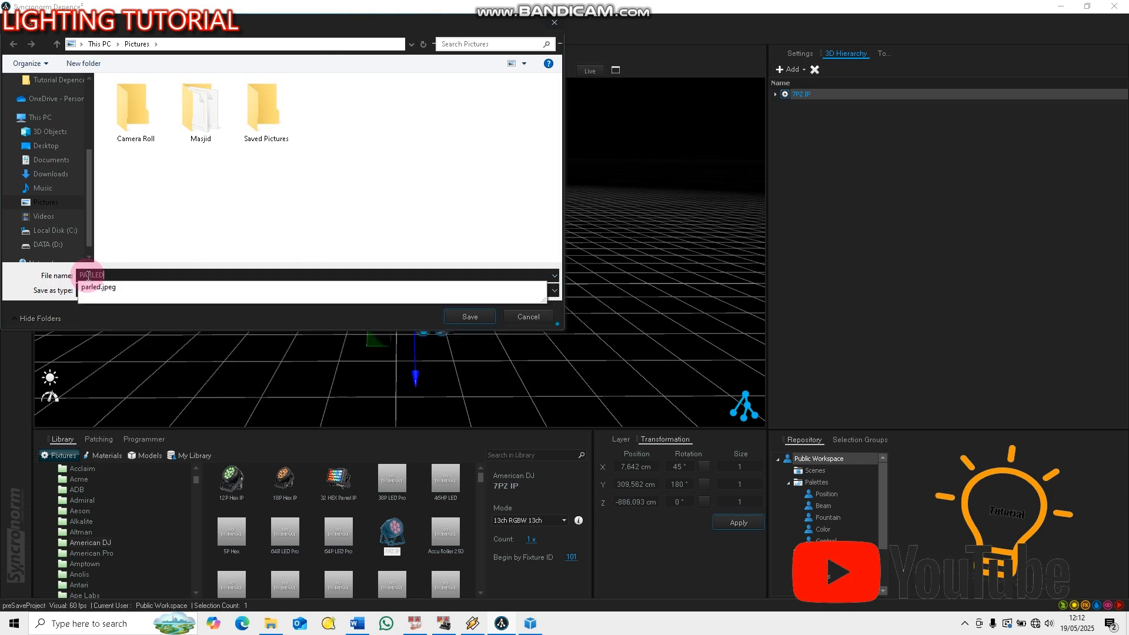
{"action": "type", "text": " 54X"}
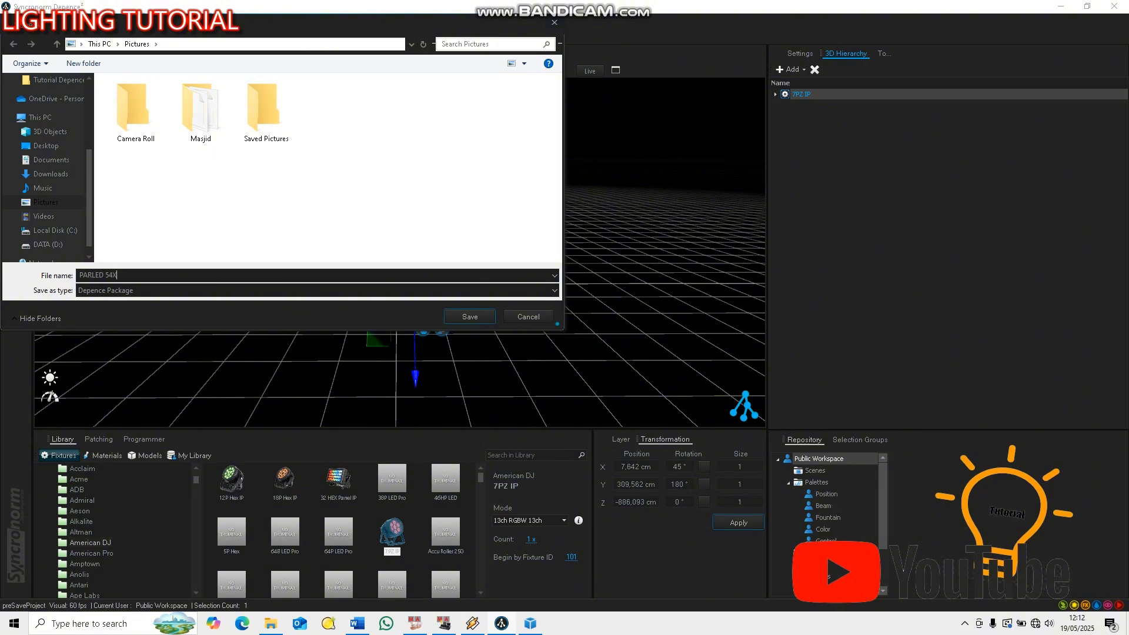
{"action": "type", "text": "3"}
{"action": "key", "text": "BackSpace"}
{"action": "type", "text": "RGBW"}
{"action": "left_click", "coordinate": [88, 274]}
{"action": "left_click", "coordinate": [121, 297]}
{"action": "left_click", "coordinate": [470, 317]}
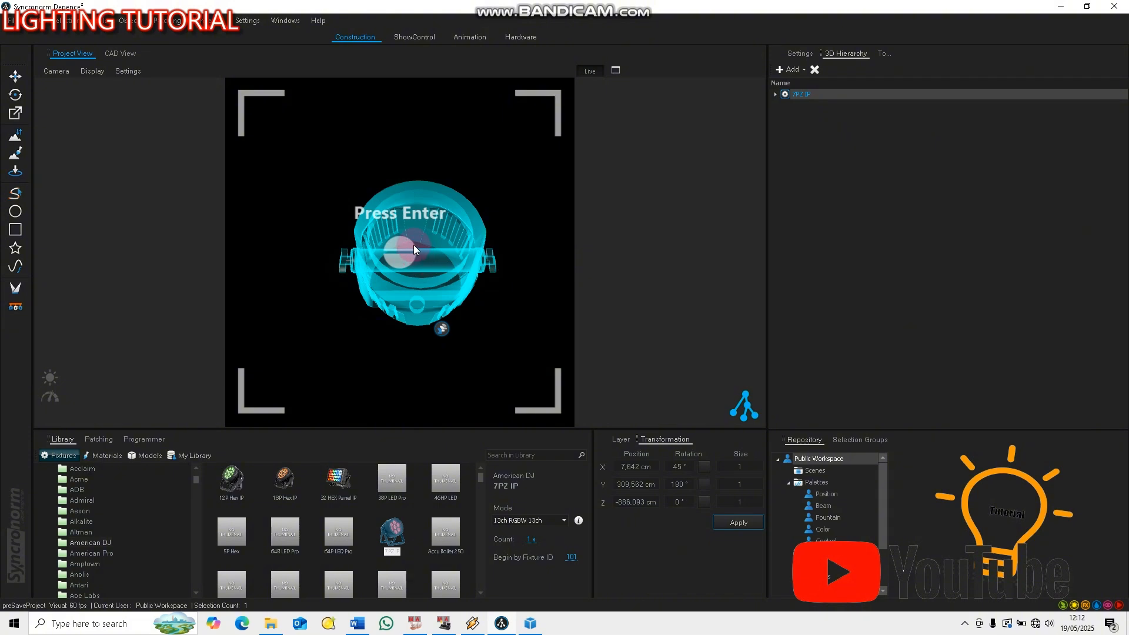
{"action": "right_click_drag", "start_coordinate": [413, 238], "coordinate": [405, 277]}
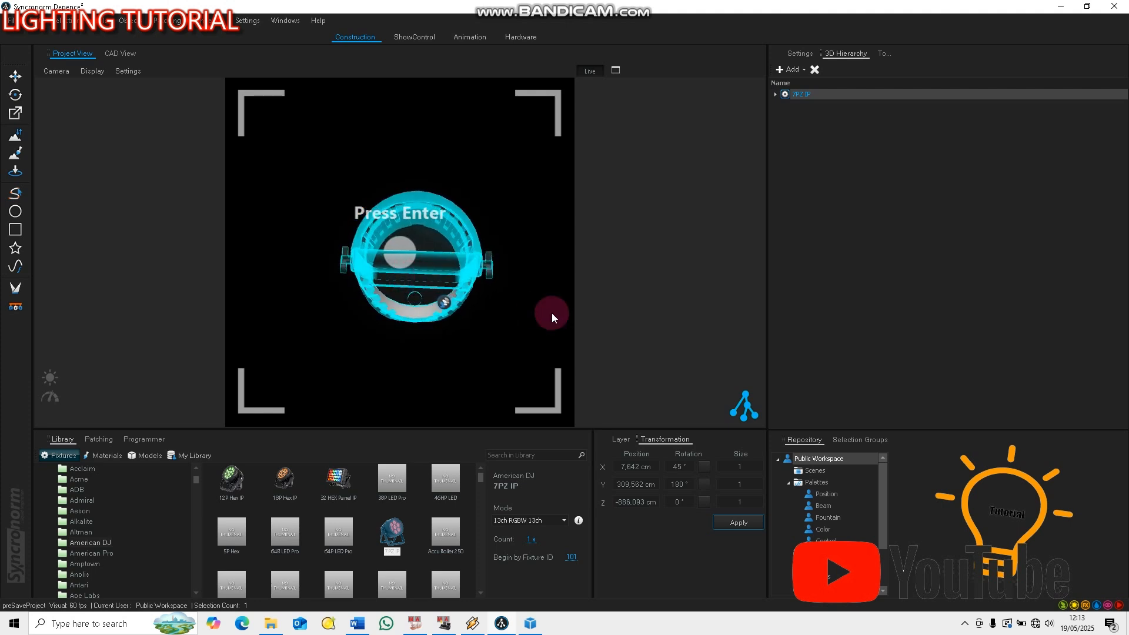
{"action": "key", "text": "Return"}
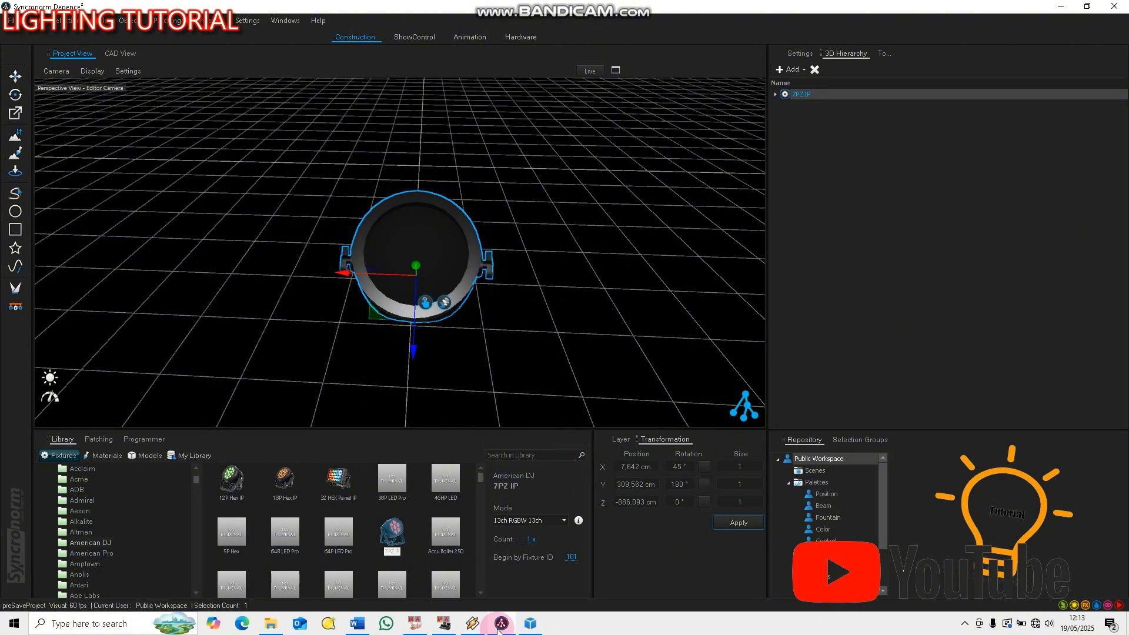
Switch to Asset Builder and look through the Pictures folder for Depence asset files, cancelling the file selection
{"action": "mouse_move", "coordinate": [531, 625]}
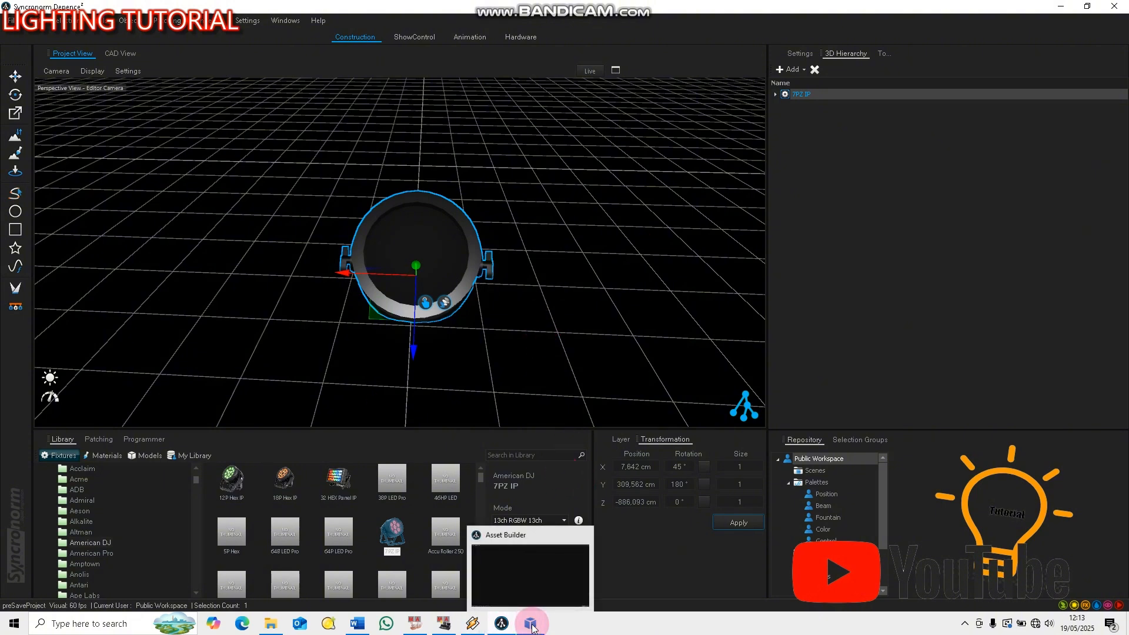
{"action": "left_click", "coordinate": [532, 627]}
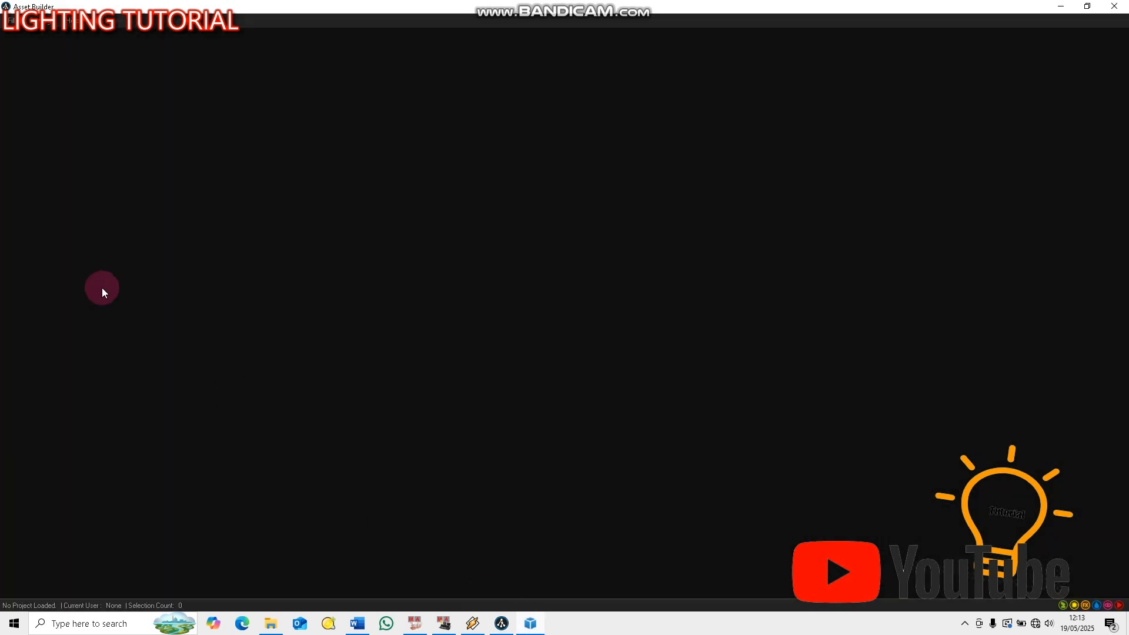
{"action": "left_click", "coordinate": [10, 20]}
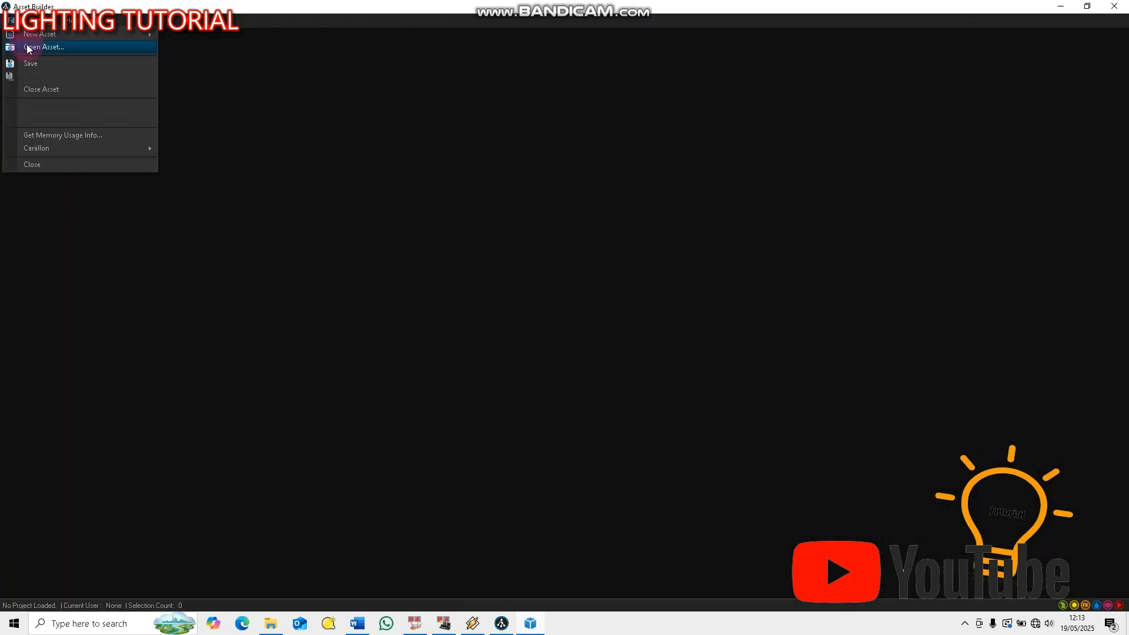
{"action": "mouse_move", "coordinate": [34, 38]}
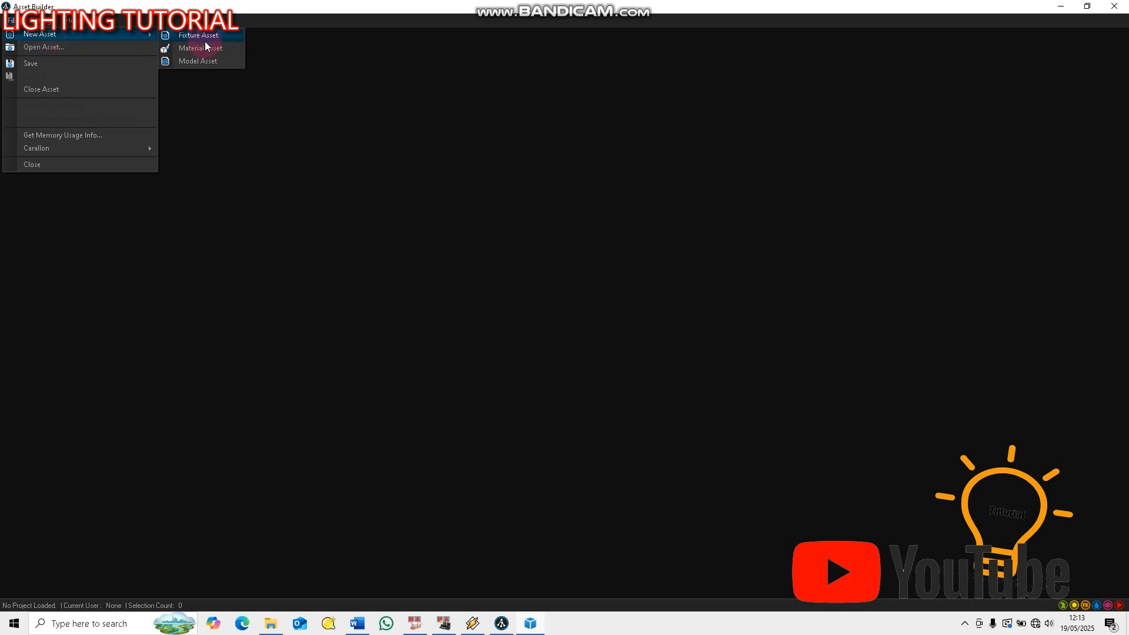
{"action": "left_click", "coordinate": [55, 47]}
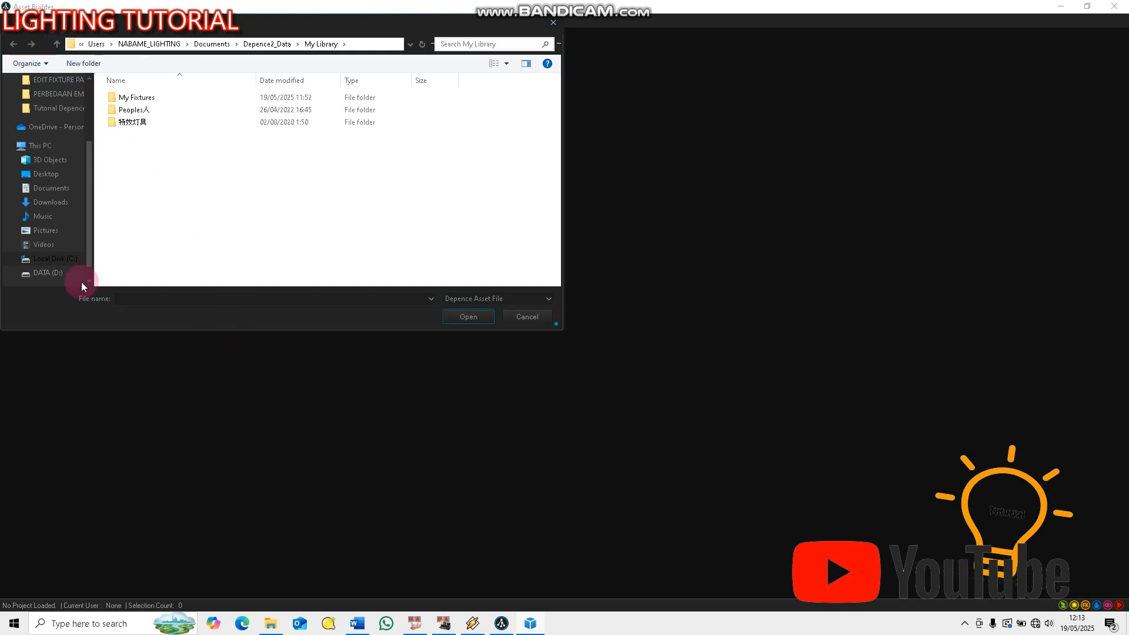
{"action": "left_click", "coordinate": [48, 231]}
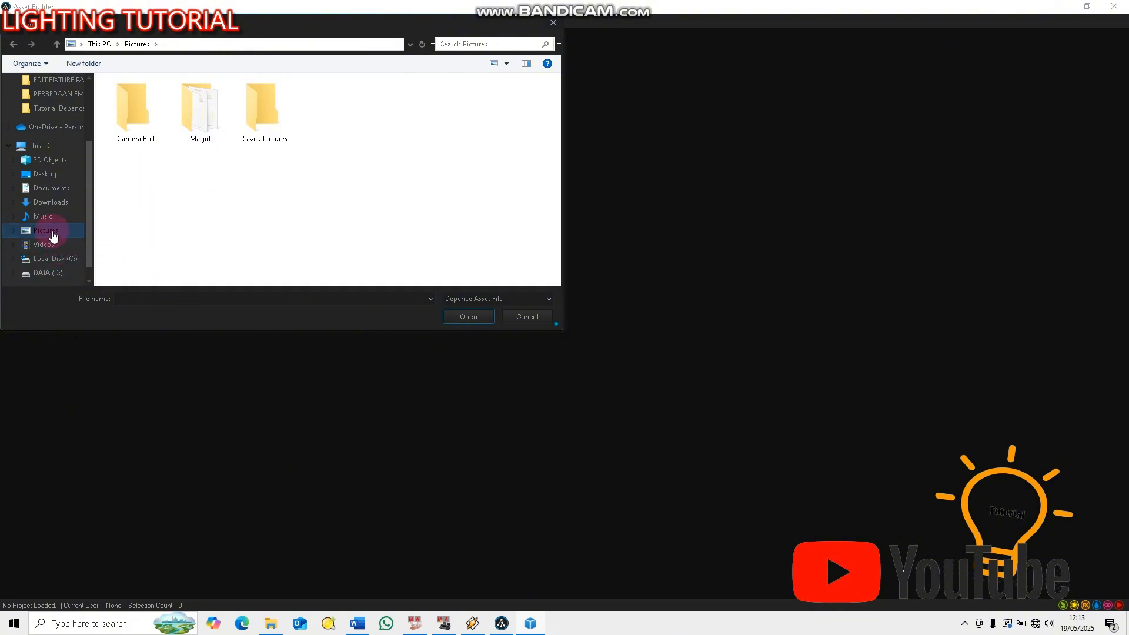
{"action": "left_click", "coordinate": [522, 319]}
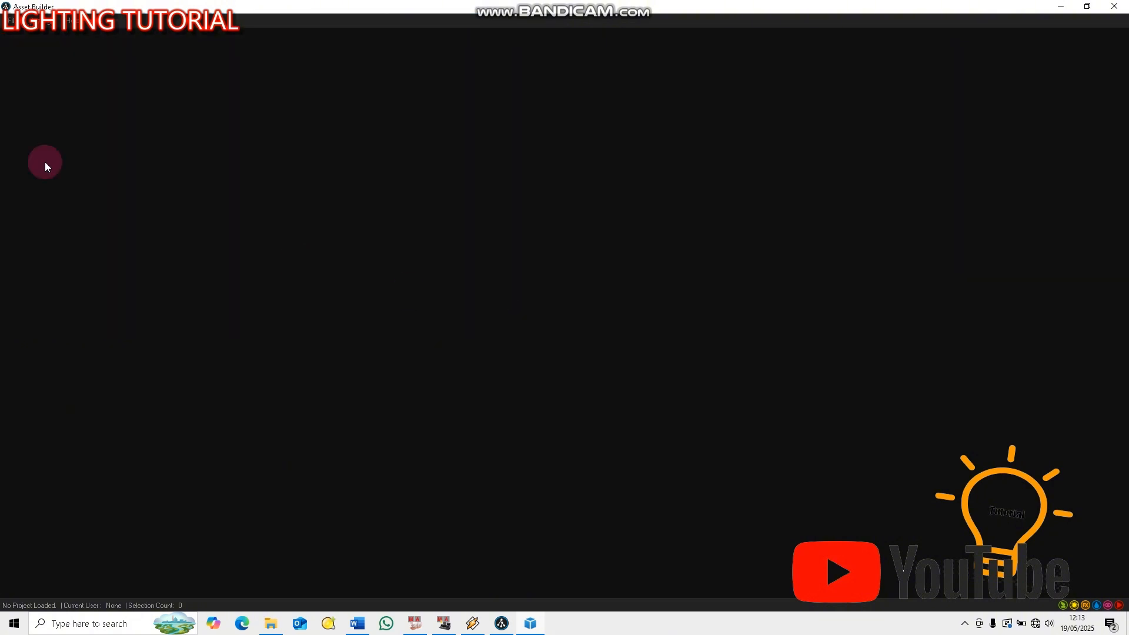
Create a new empty fixture asset and close it again
{"action": "left_click", "coordinate": [19, 27]}
{"action": "mouse_move", "coordinate": [36, 35]}
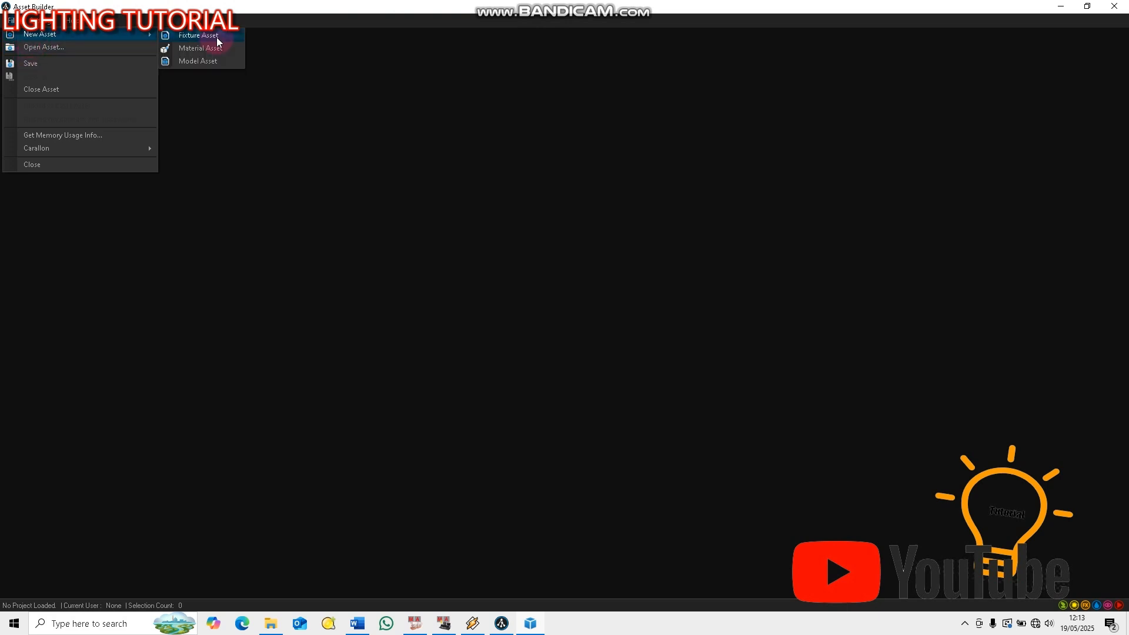
{"action": "left_click", "coordinate": [217, 38]}
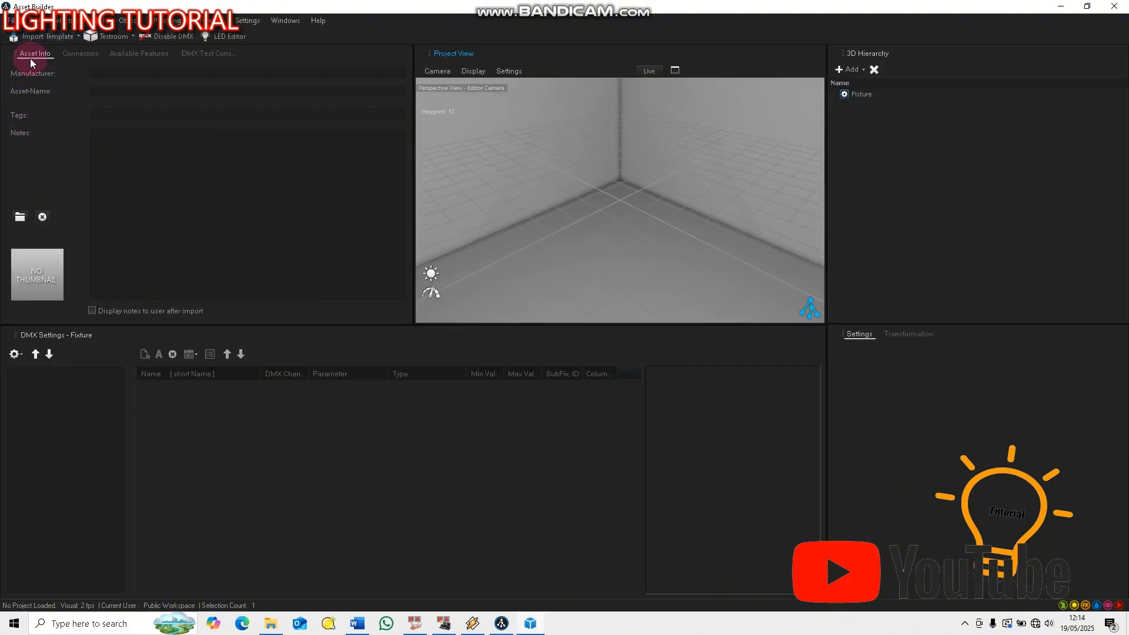
{"action": "left_click", "coordinate": [11, 20]}
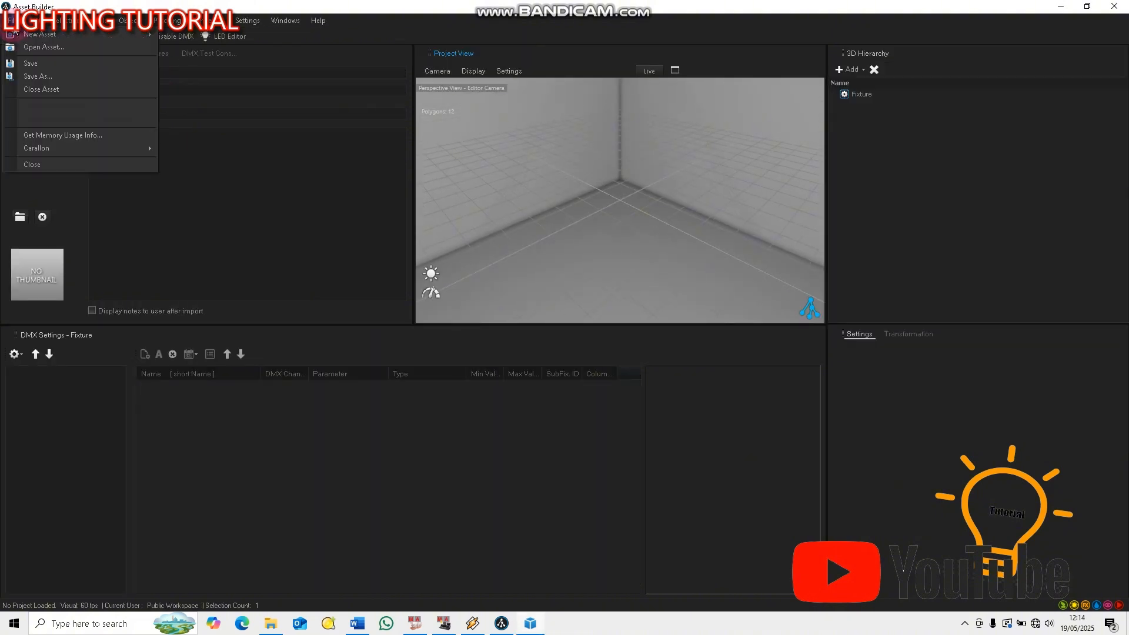
{"action": "left_click", "coordinate": [41, 90]}
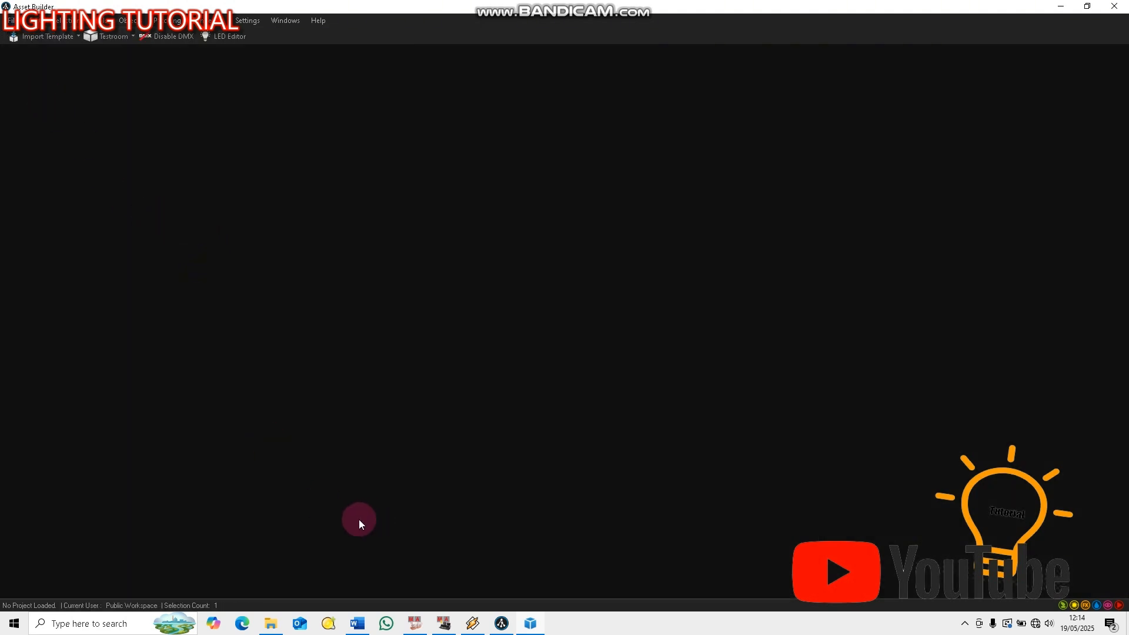
Switch to File Explorer and display the contents of the Pictures folder
{"action": "left_click", "coordinate": [271, 623]}
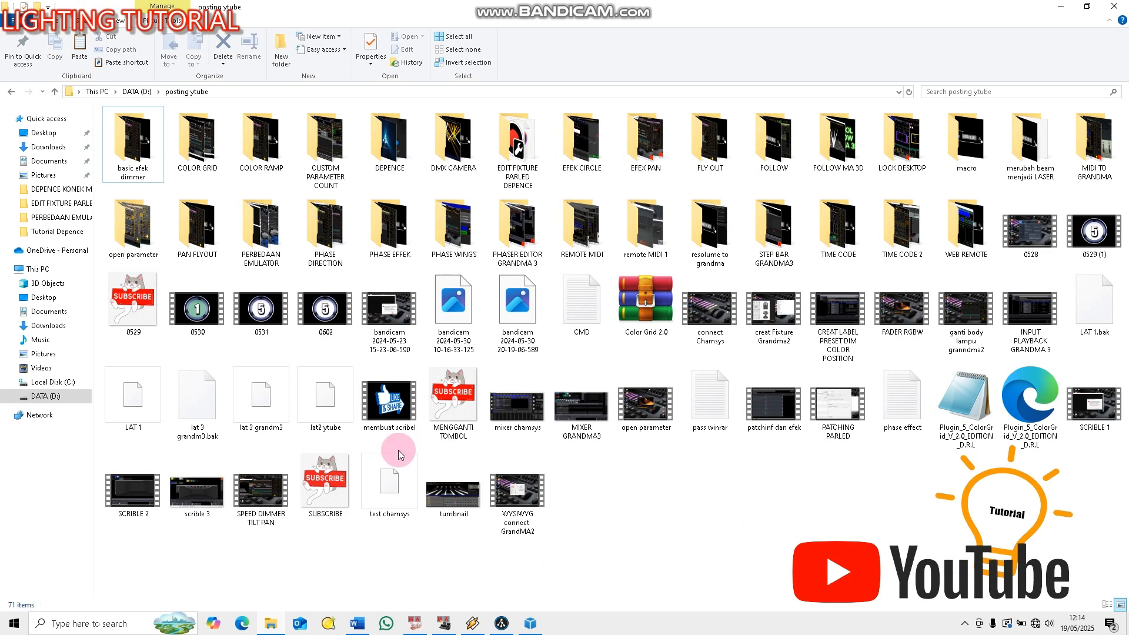
{"action": "left_click", "coordinate": [40, 340]}
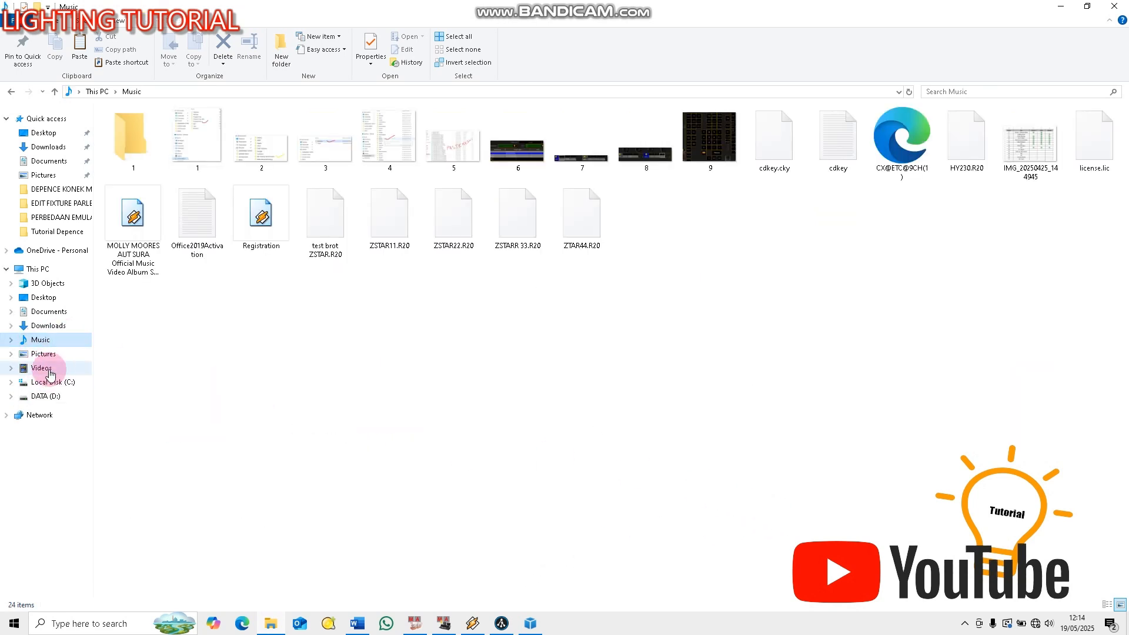
{"action": "left_click", "coordinate": [43, 354]}
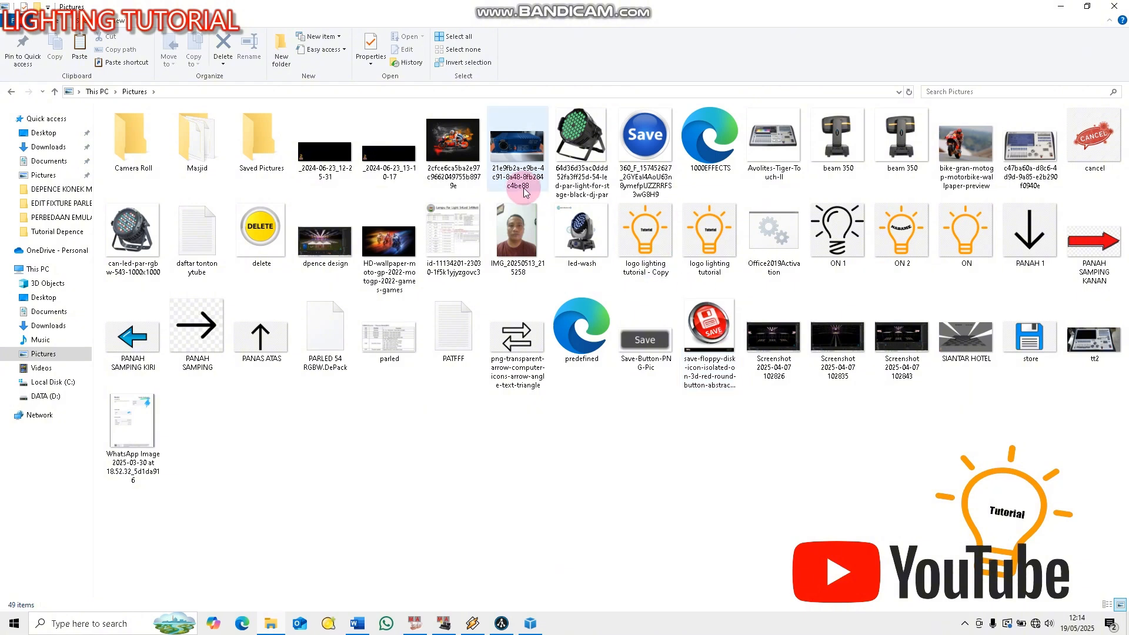
Rename the exported package file to PARLED 54 RGBW.dfix, accepting the change of file extension
{"action": "right_click", "coordinate": [326, 334]}
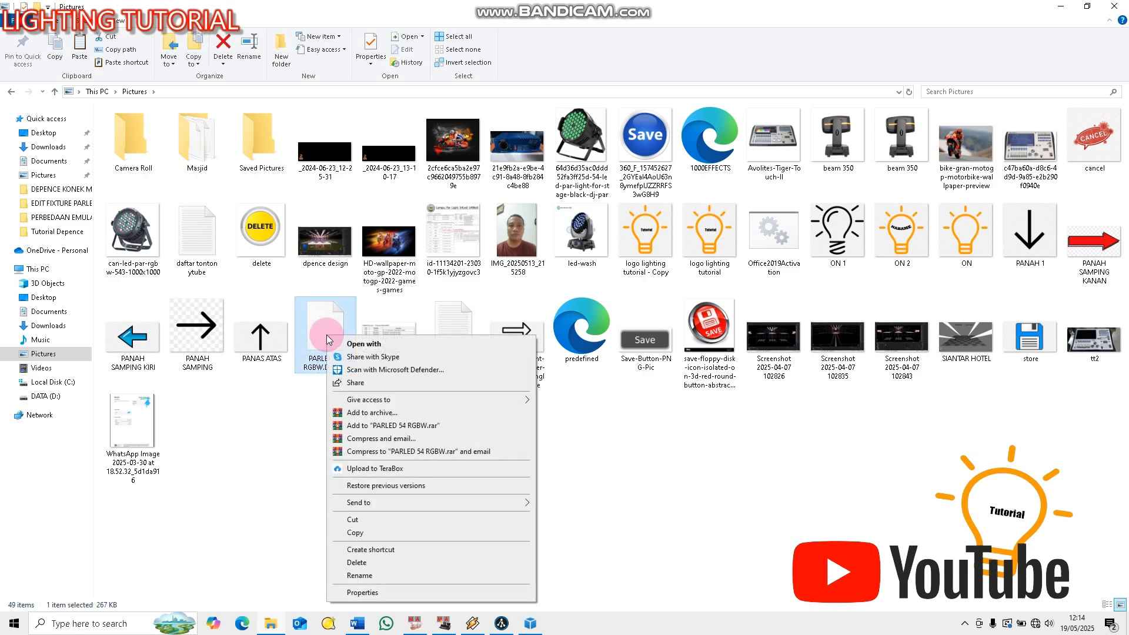
{"action": "left_click", "coordinate": [375, 576]}
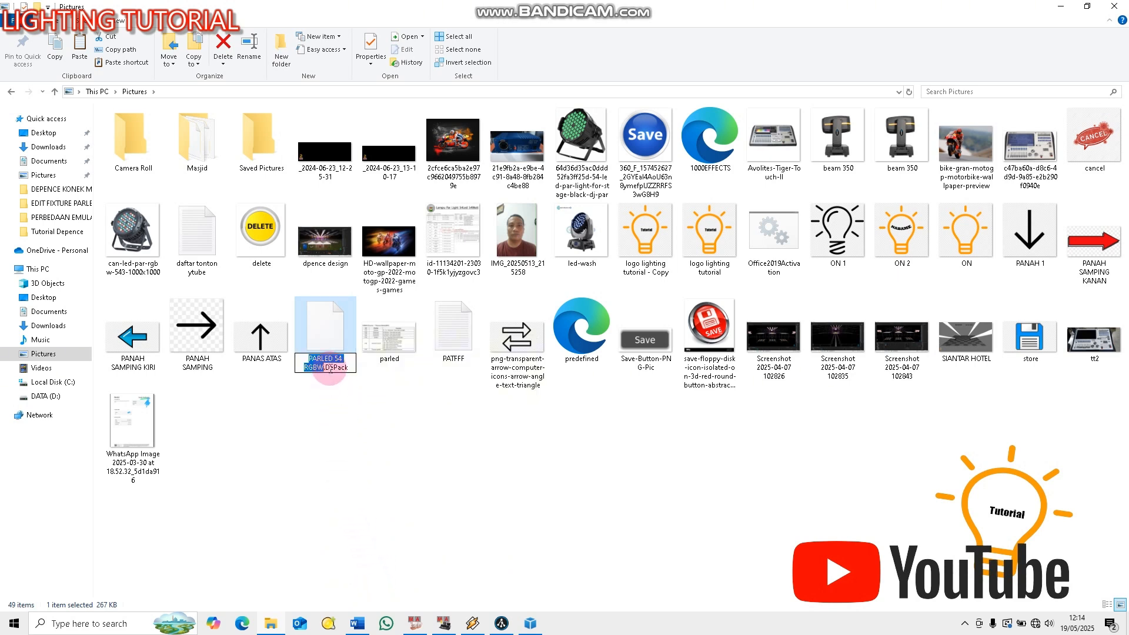
{"action": "left_click", "coordinate": [352, 367]}
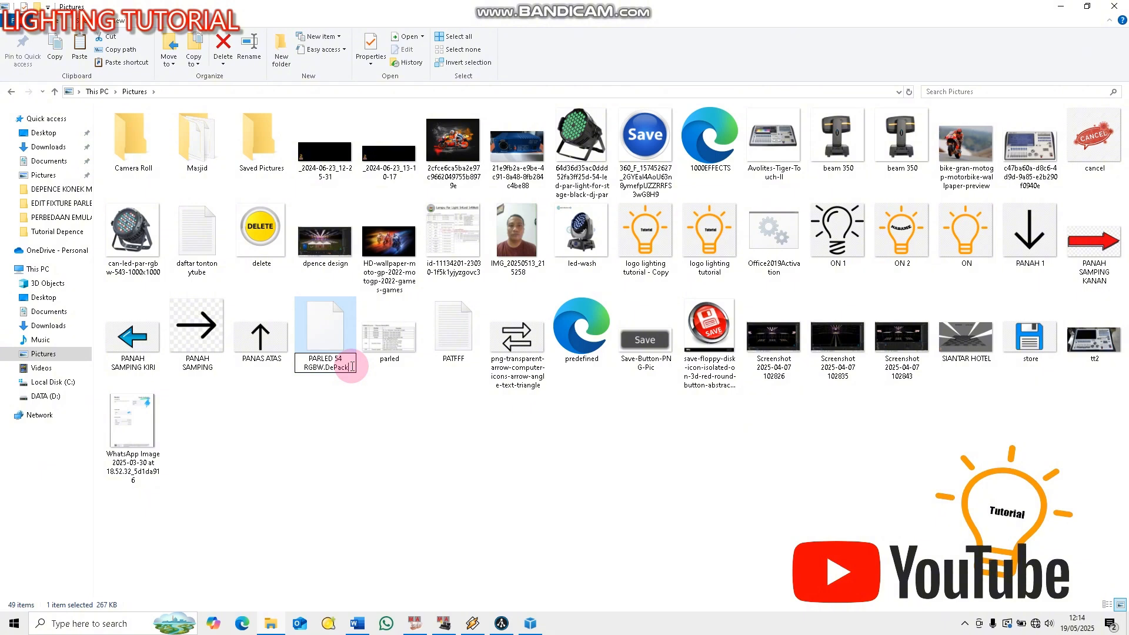
{"action": "key", "text": "BackSpace"}
{"action": "key", "text": "BackSpace"}
{"action": "key", "text": "BackSpace"}
{"action": "key", "text": "BackSpace"}
{"action": "key", "text": "BackSpace"}
{"action": "key", "text": "BackSpace"}
{"action": "type", "text": "d"}
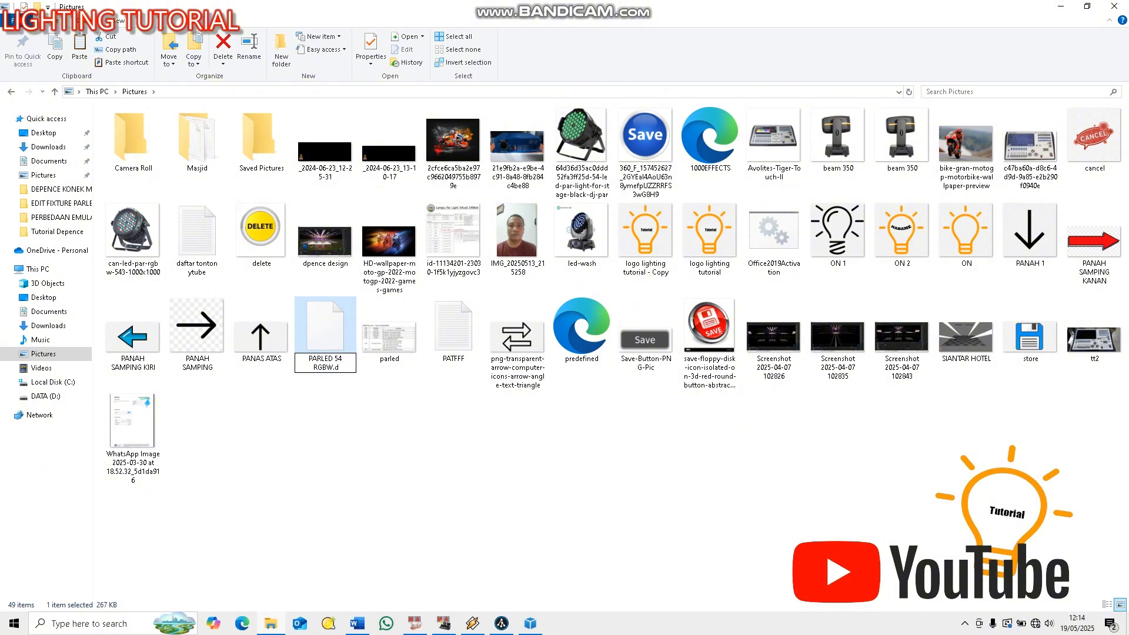
{"action": "type", "text": "fic"}
{"action": "key", "text": "BackSpace"}
{"action": "type", "text": "x"}
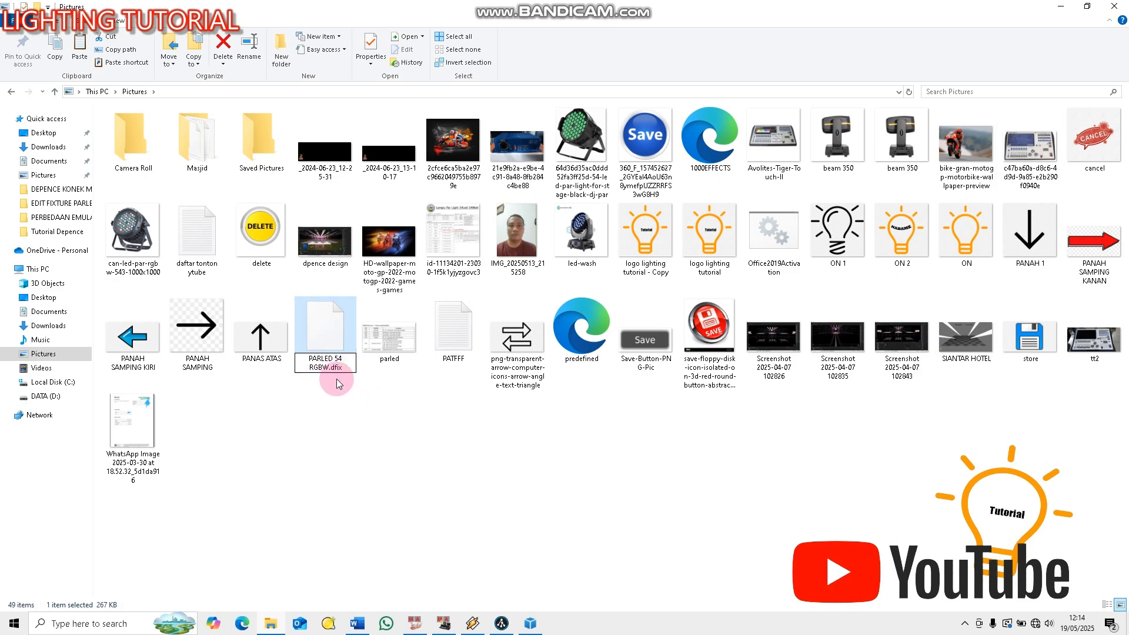
{"action": "left_click", "coordinate": [340, 405]}
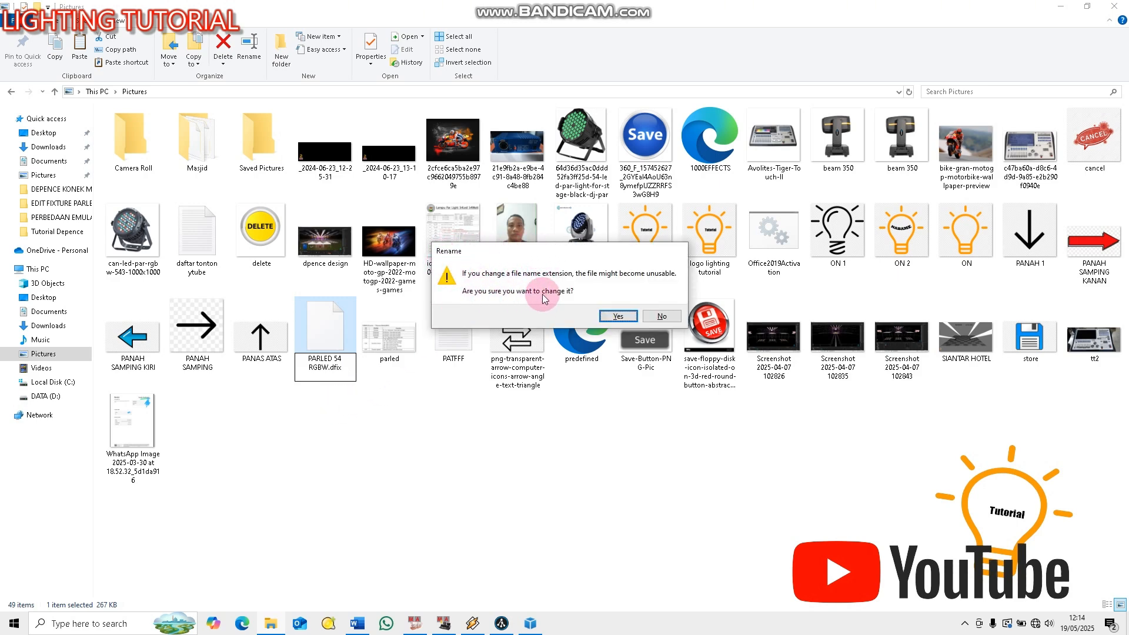
{"action": "left_click", "coordinate": [618, 316]}
{"action": "left_click", "coordinate": [499, 469]}
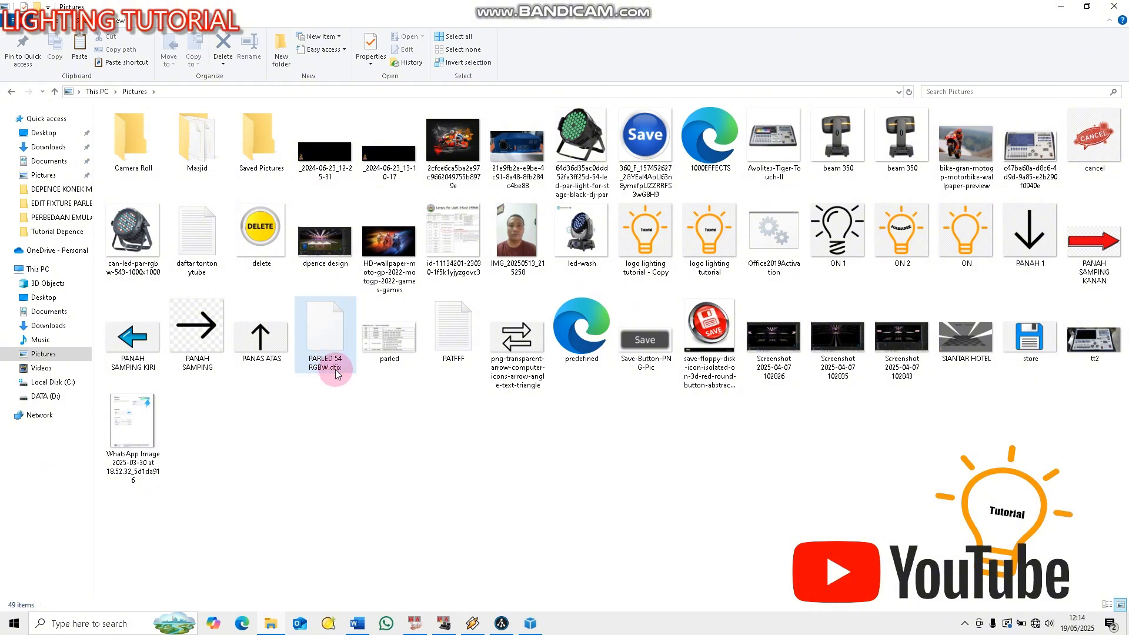
Return to Asset Builder and open the asset PARLED 54 RGBW.dfix from the Pictures folder
{"action": "left_click", "coordinate": [1062, 6]}
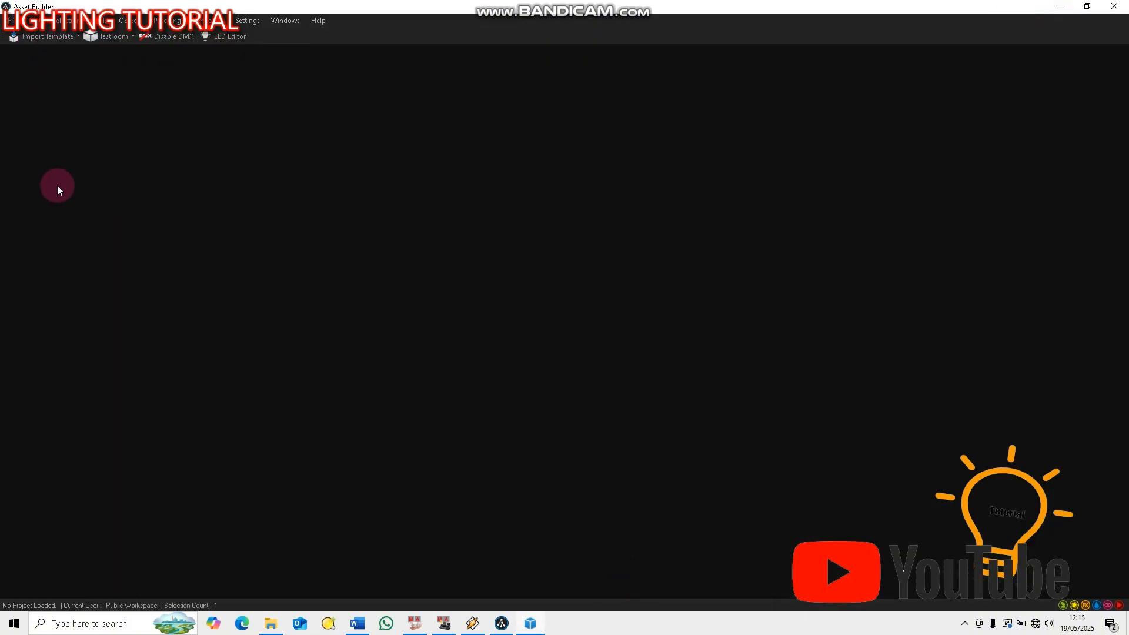
{"action": "left_click", "coordinate": [12, 20]}
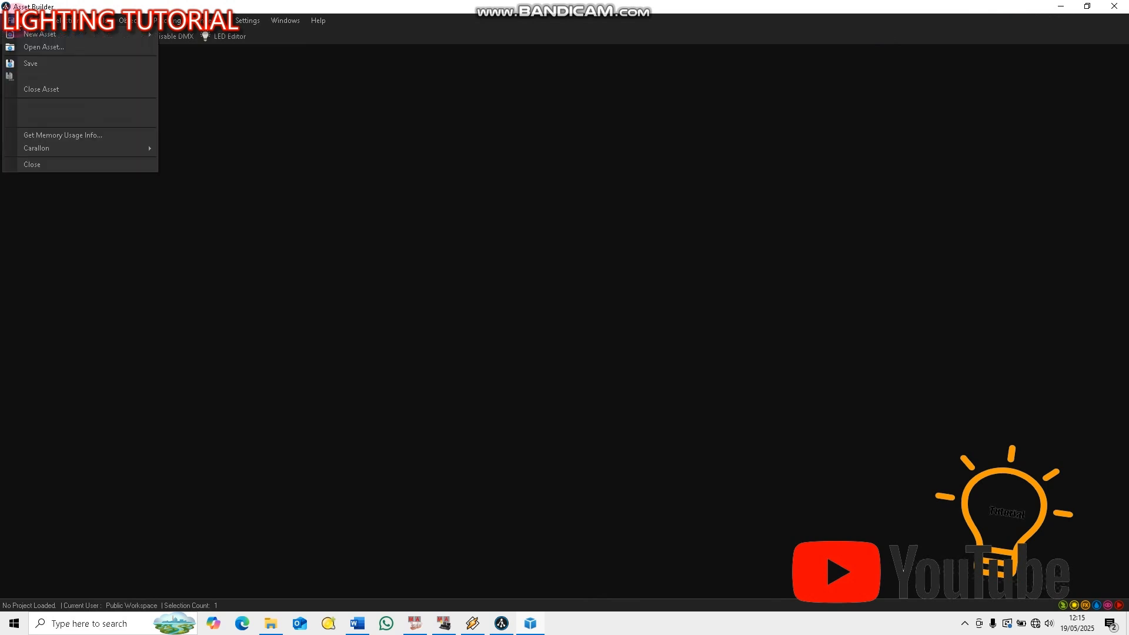
{"action": "left_click", "coordinate": [25, 45]}
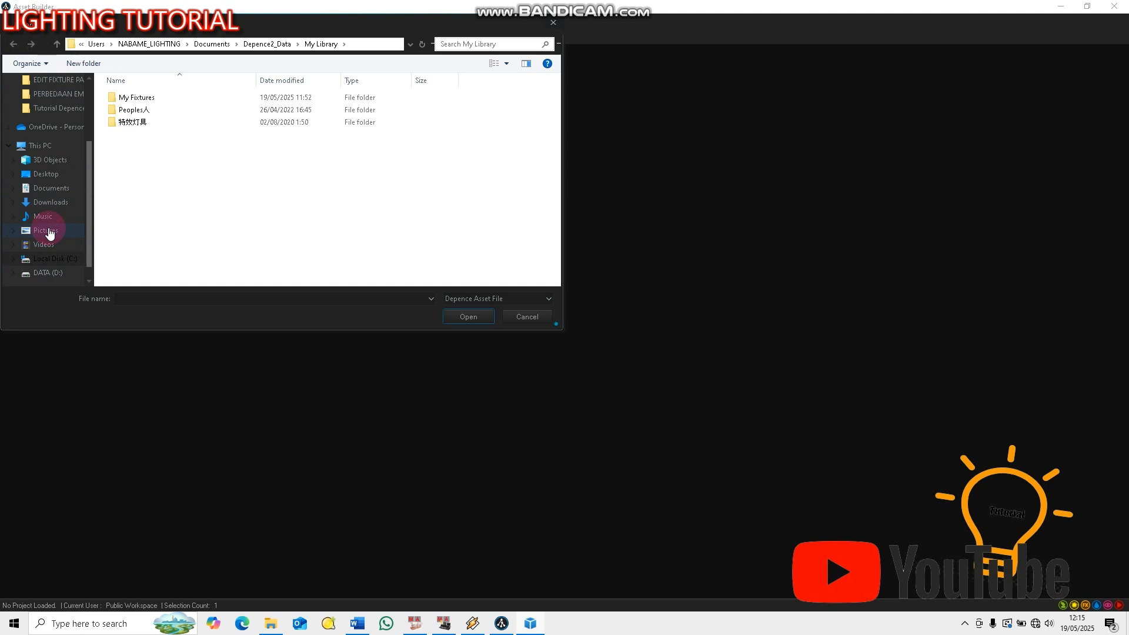
{"action": "left_click", "coordinate": [46, 231]}
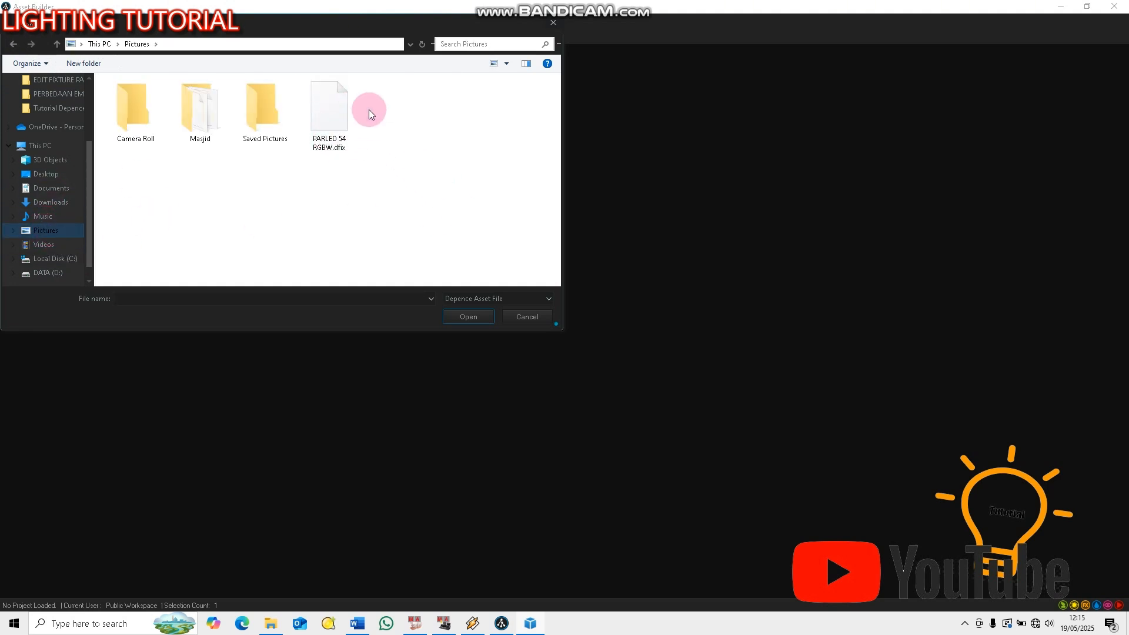
{"action": "left_click", "coordinate": [347, 120]}
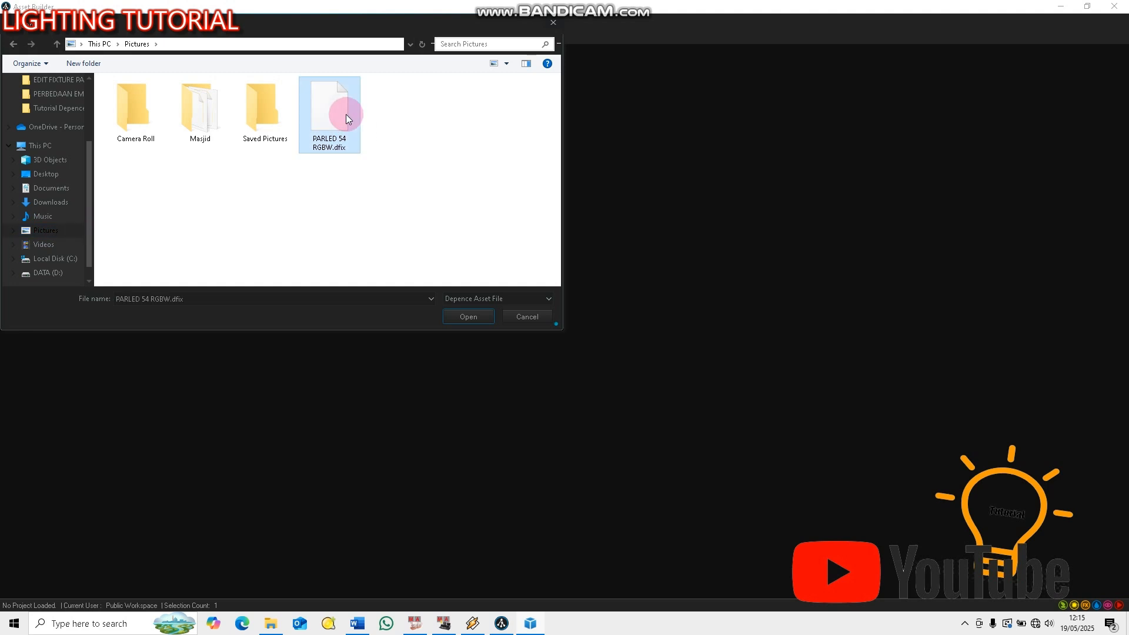
{"action": "left_click", "coordinate": [468, 317]}
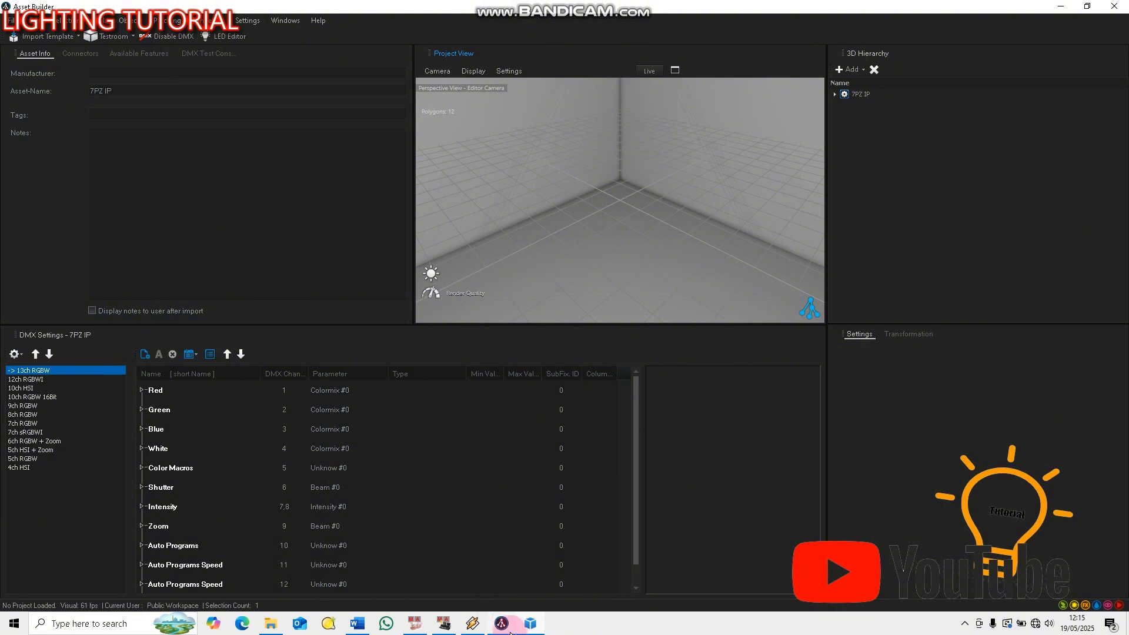
Consult the 8-channel PARLED 54X3 RGBW table in Word, and make 9ch RGBW the active DMX mode in Asset Builder
{"action": "mouse_move", "coordinate": [506, 630]}
{"action": "left_click", "coordinate": [22, 406]}
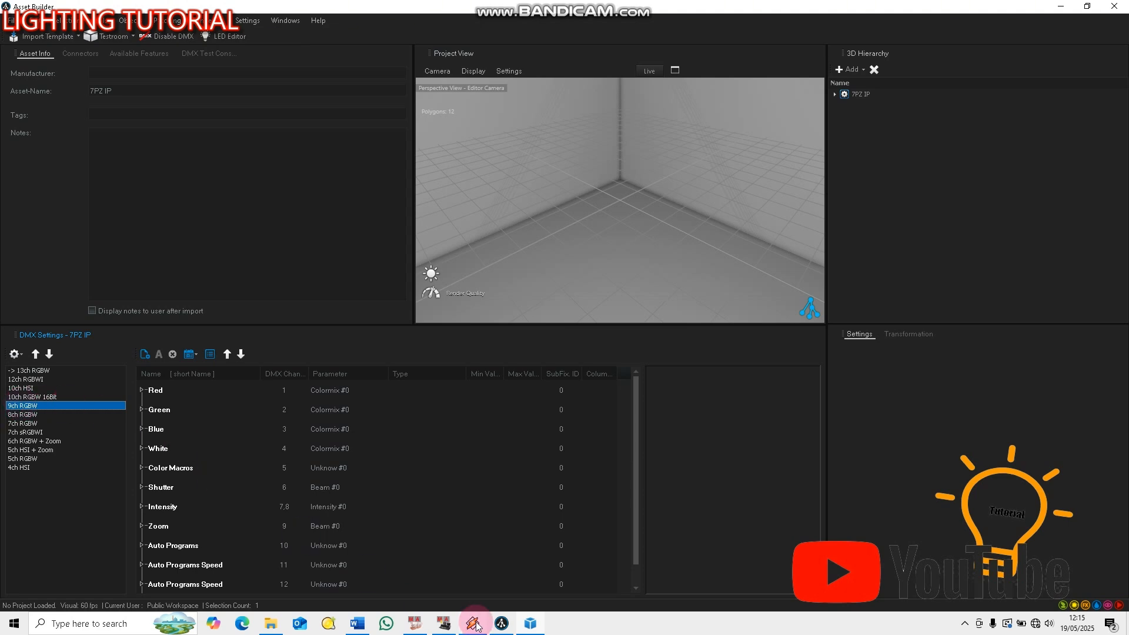
{"action": "mouse_move", "coordinate": [359, 628]}
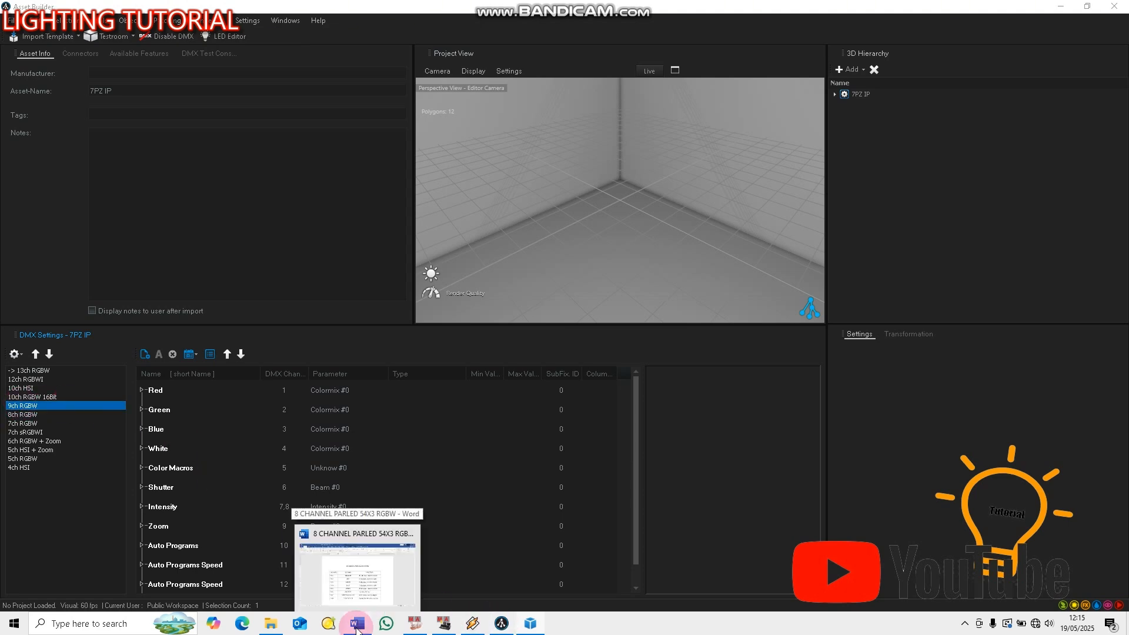
{"action": "left_click", "coordinate": [359, 564]}
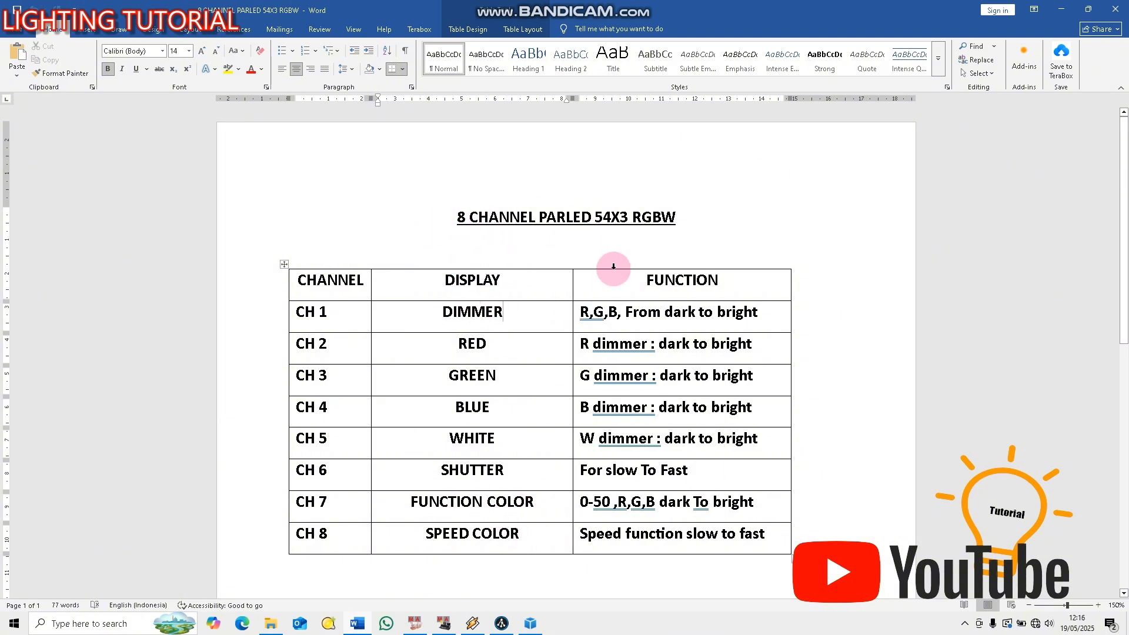
{"action": "left_click", "coordinate": [1061, 9]}
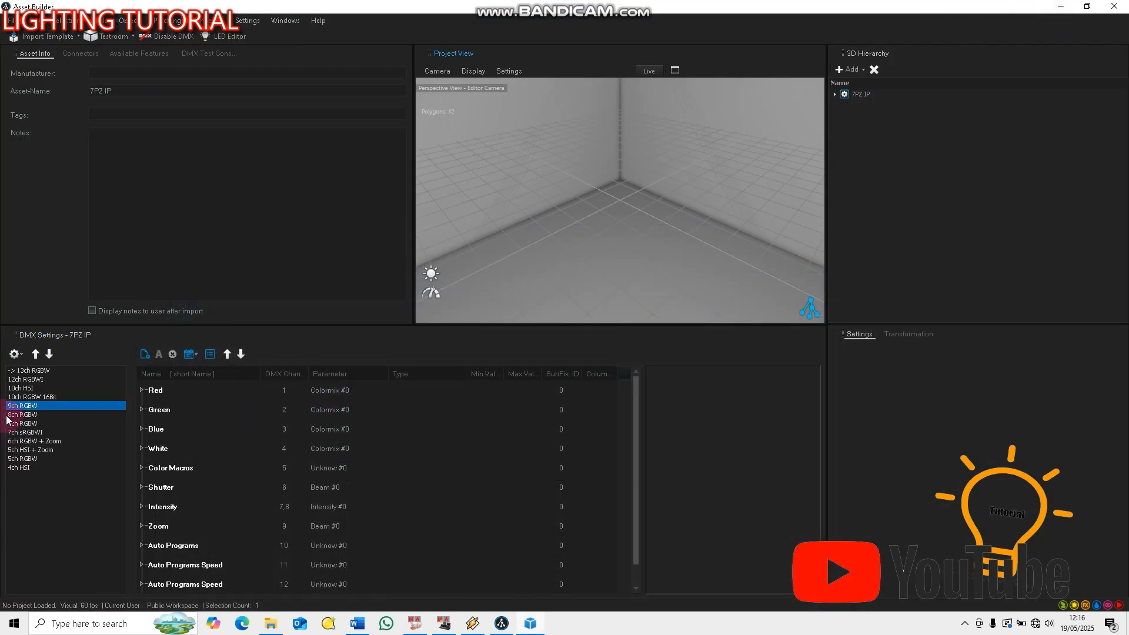
{"action": "double_click", "coordinate": [26, 407]}
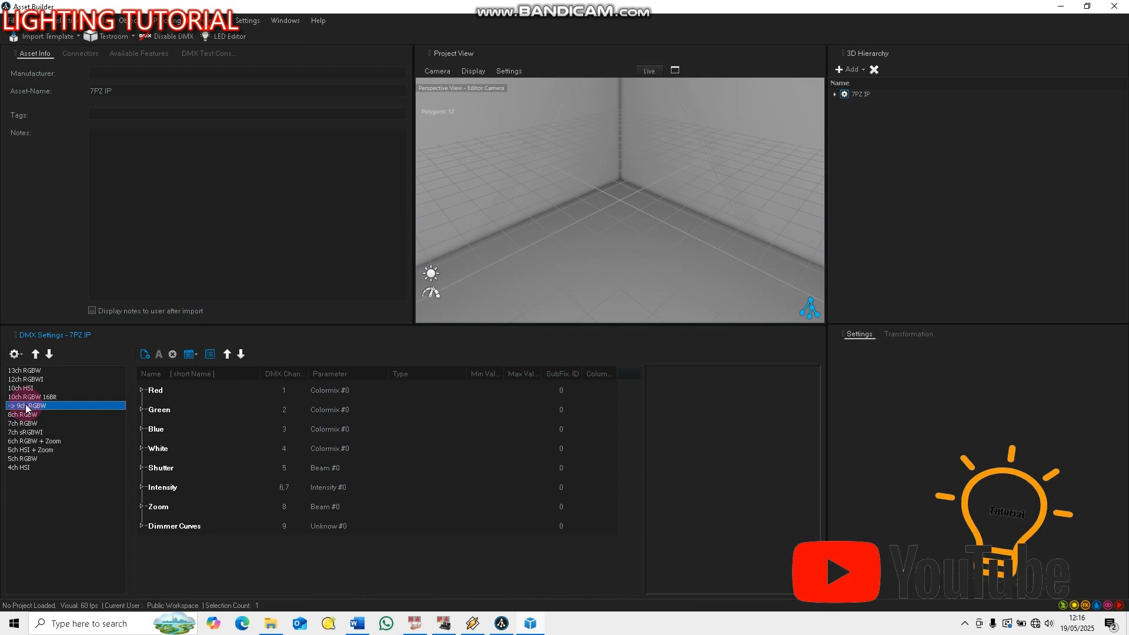
{"action": "left_click", "coordinate": [616, 216]}
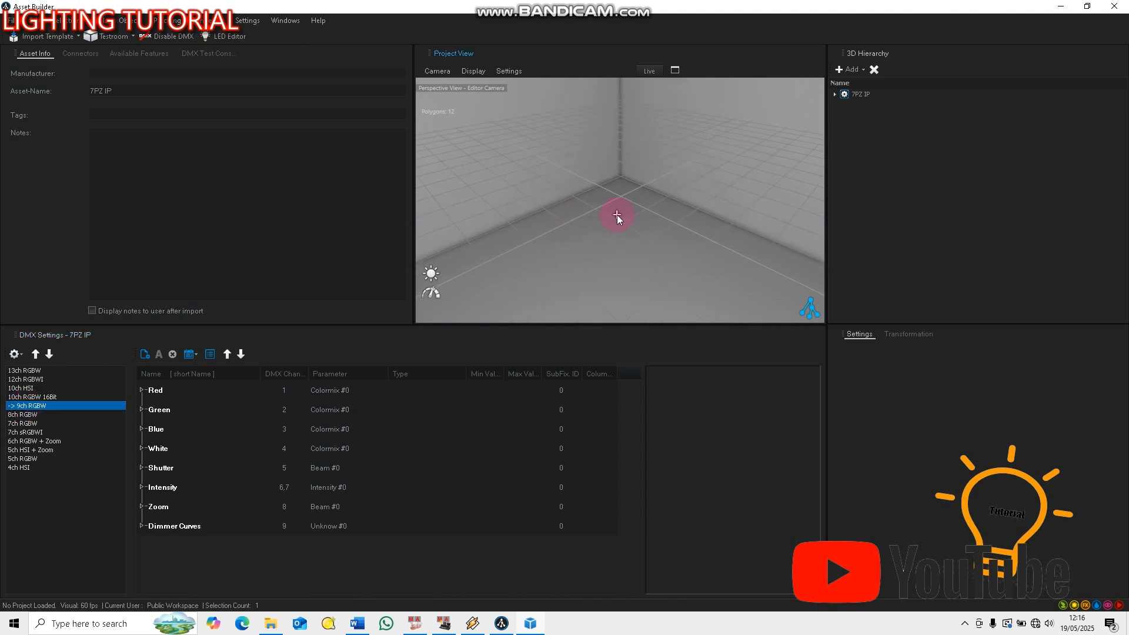
{"action": "scroll", "coordinate": [617, 215], "scroll_direction": "down", "scroll_amount": 6}
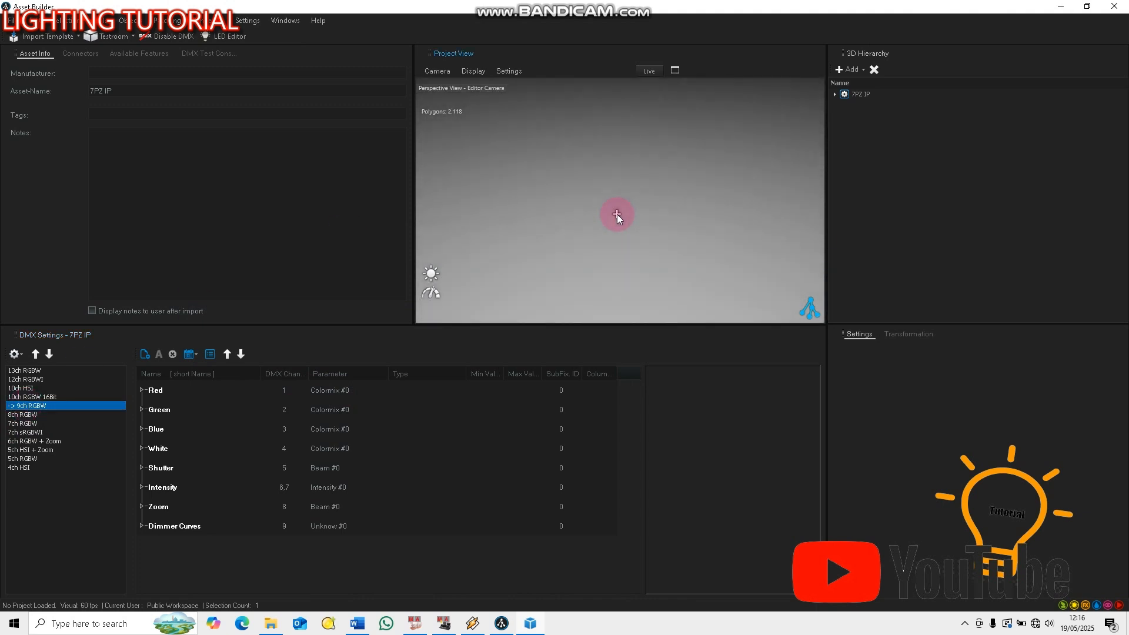
{"action": "scroll", "coordinate": [617, 214], "scroll_direction": "up", "scroll_amount": 6}
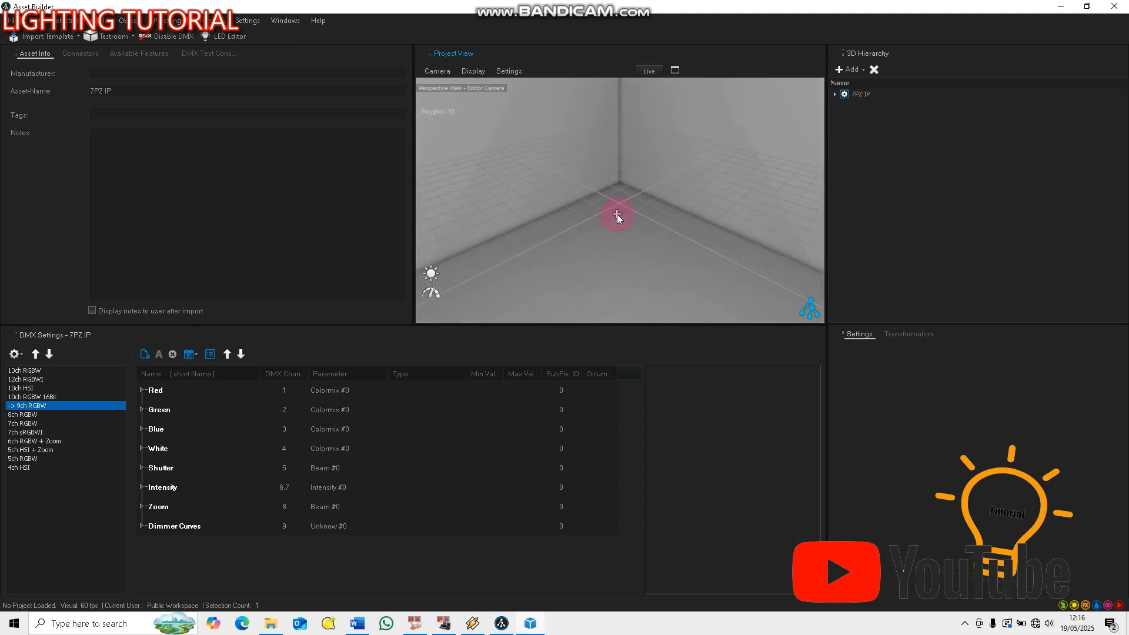
{"action": "left_click", "coordinate": [11, 20]}
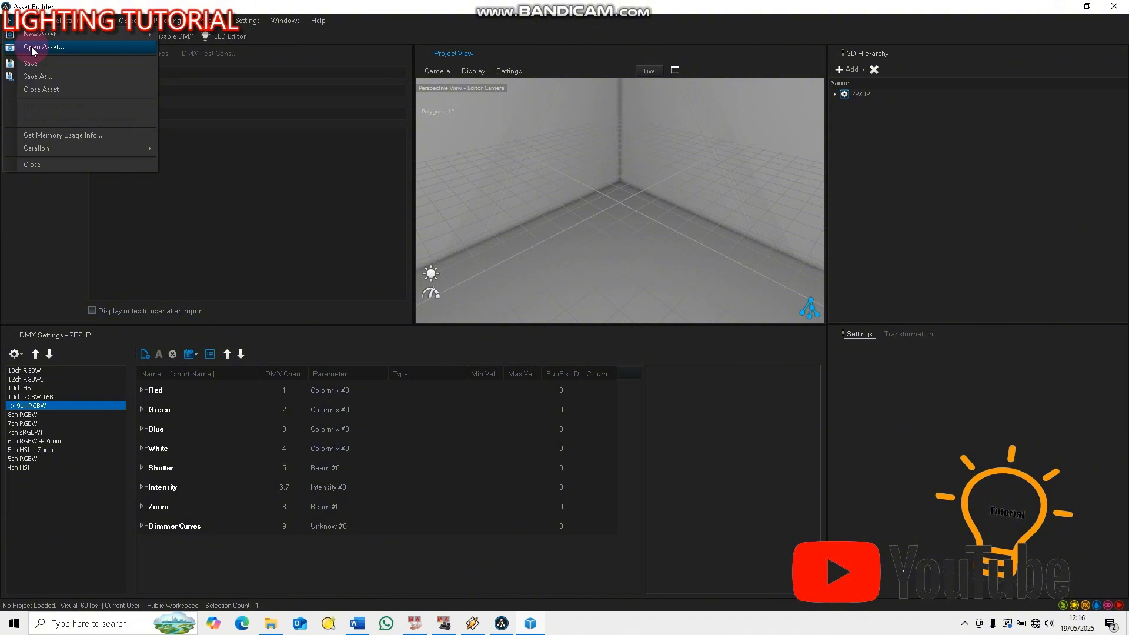
{"action": "mouse_move", "coordinate": [41, 39]}
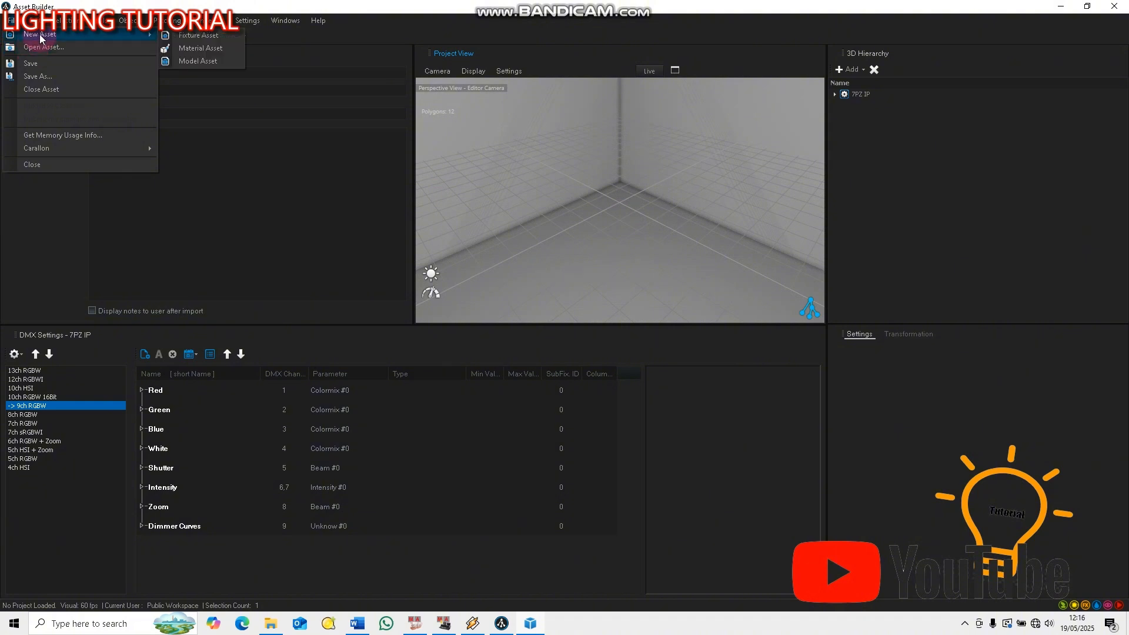
{"action": "left_click", "coordinate": [28, 409]}
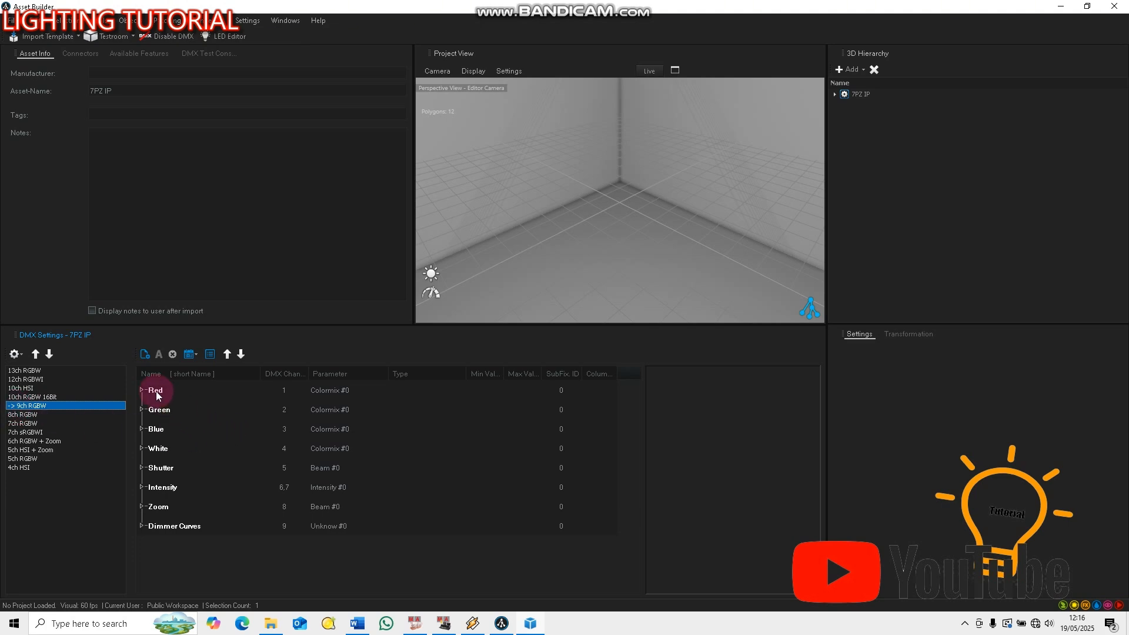
Check the channel table in Word, and change the Intensity channel's name and short name to DIMMER in Asset Builder
{"action": "left_click", "coordinate": [358, 624]}
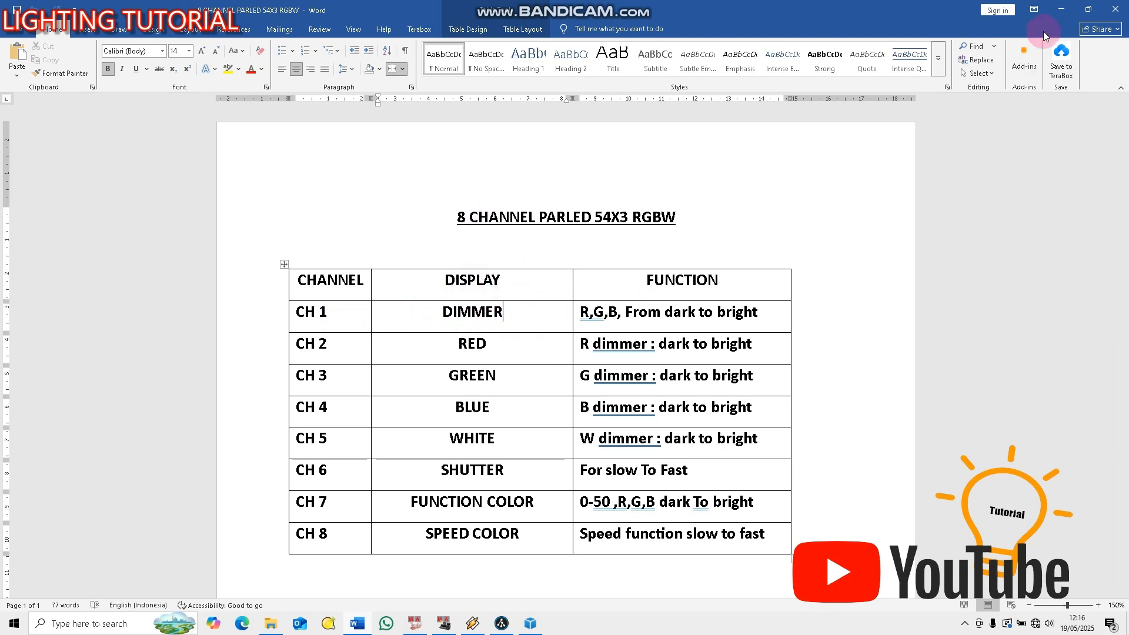
{"action": "left_click", "coordinate": [1061, 9]}
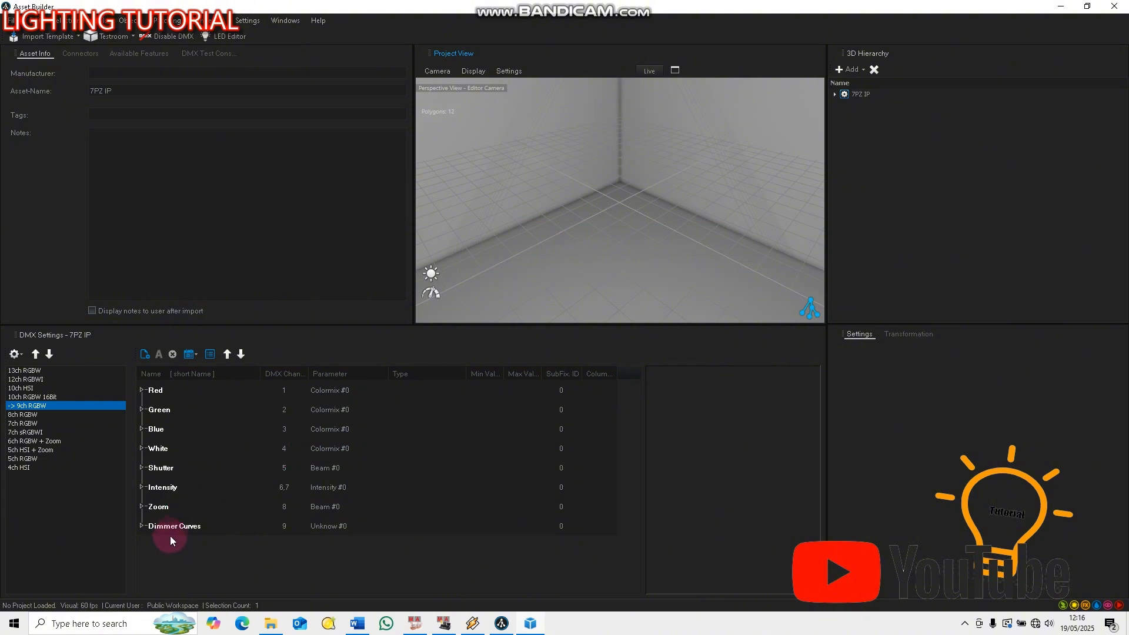
{"action": "left_click", "coordinate": [152, 492]}
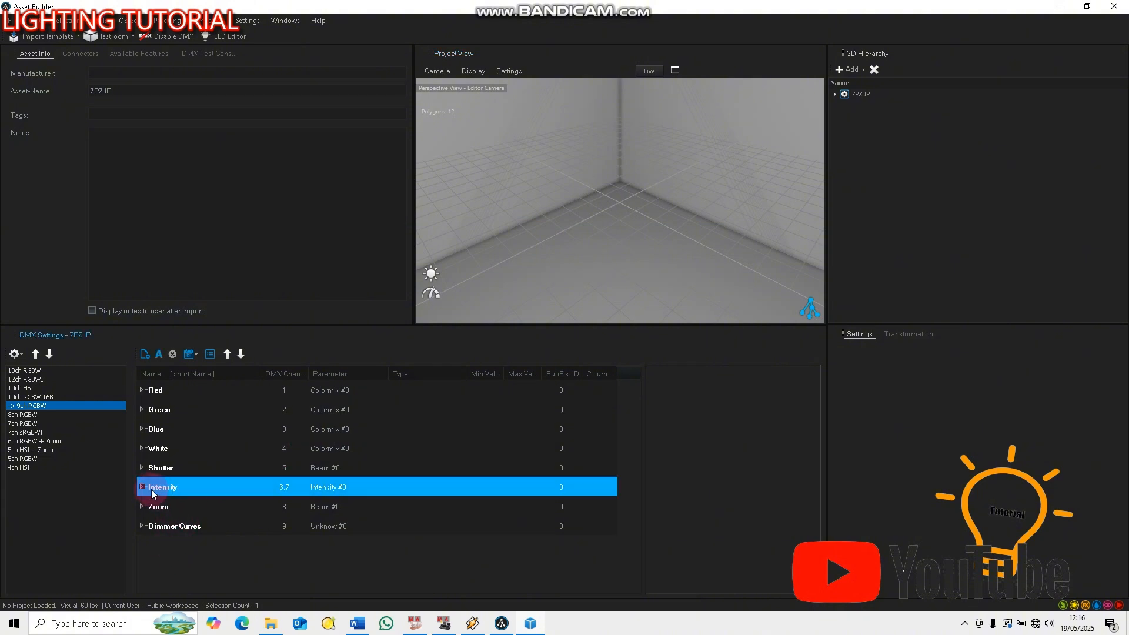
{"action": "left_click", "coordinate": [142, 487]}
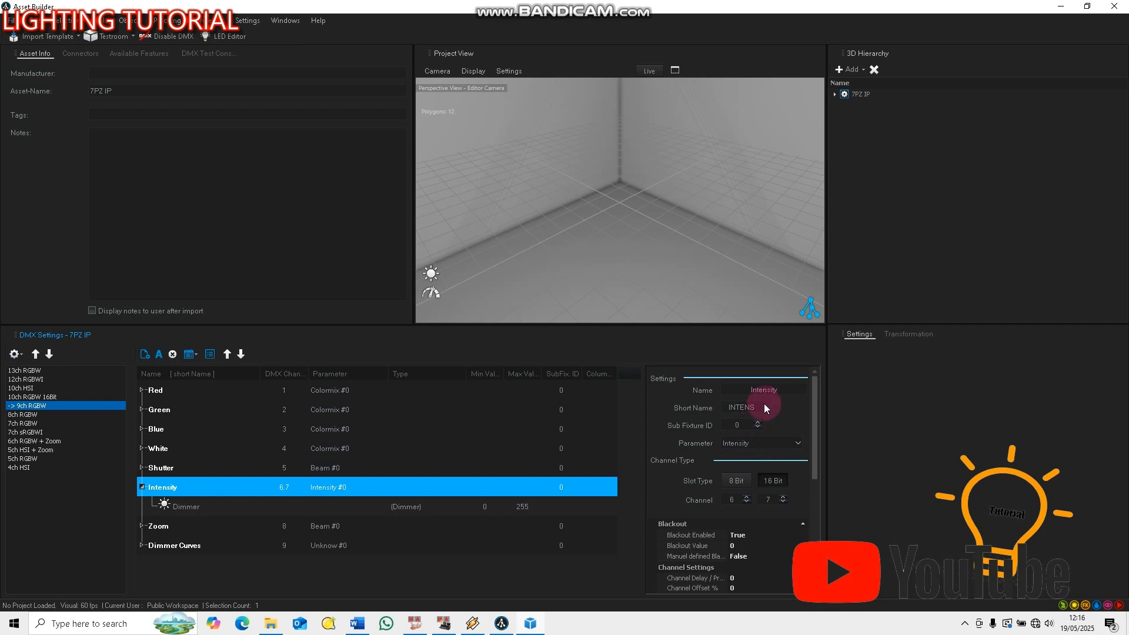
{"action": "left_click_drag", "start_coordinate": [779, 390], "coordinate": [700, 390]}
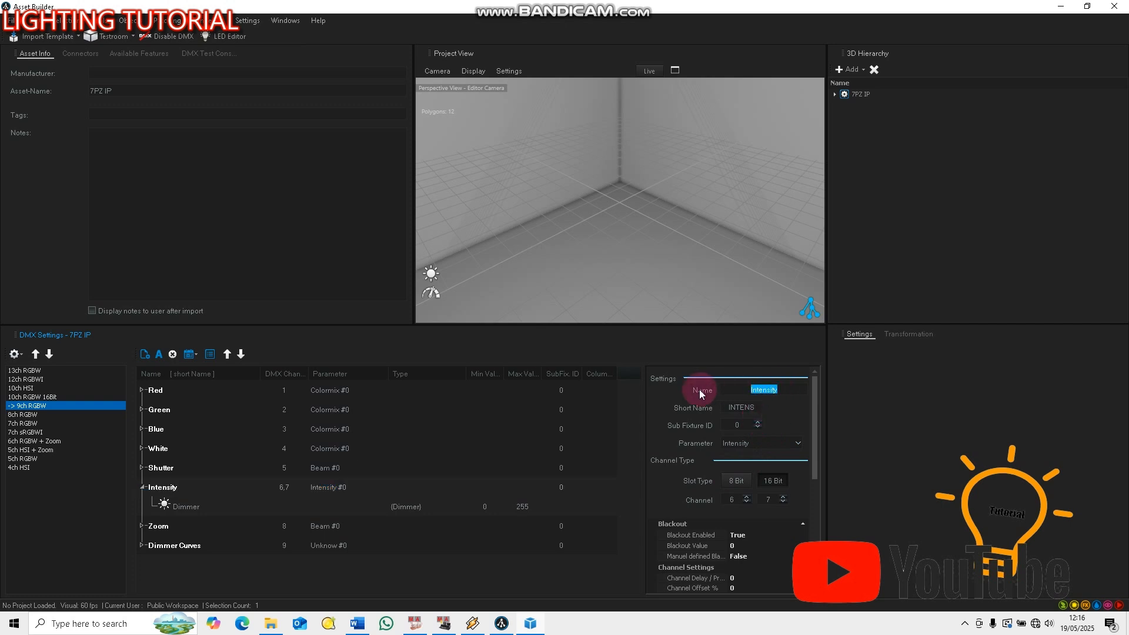
{"action": "type", "text": "dIMMER"}
{"action": "left_click", "coordinate": [759, 407]}
{"action": "double_click", "coordinate": [760, 408]}
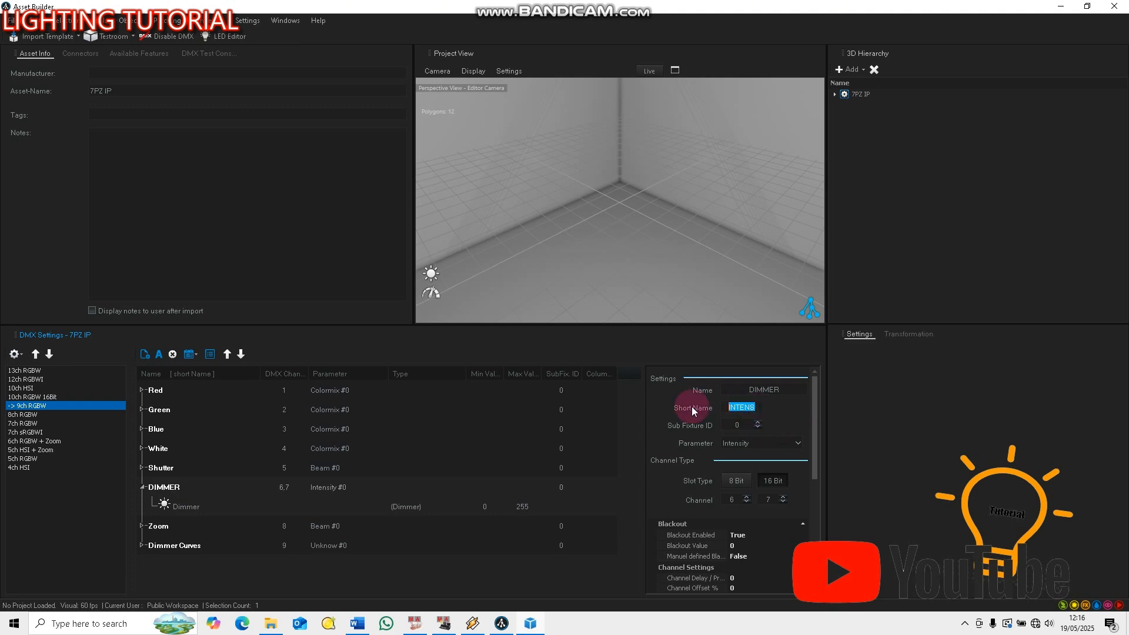
{"action": "type", "text": "DIMMER"}
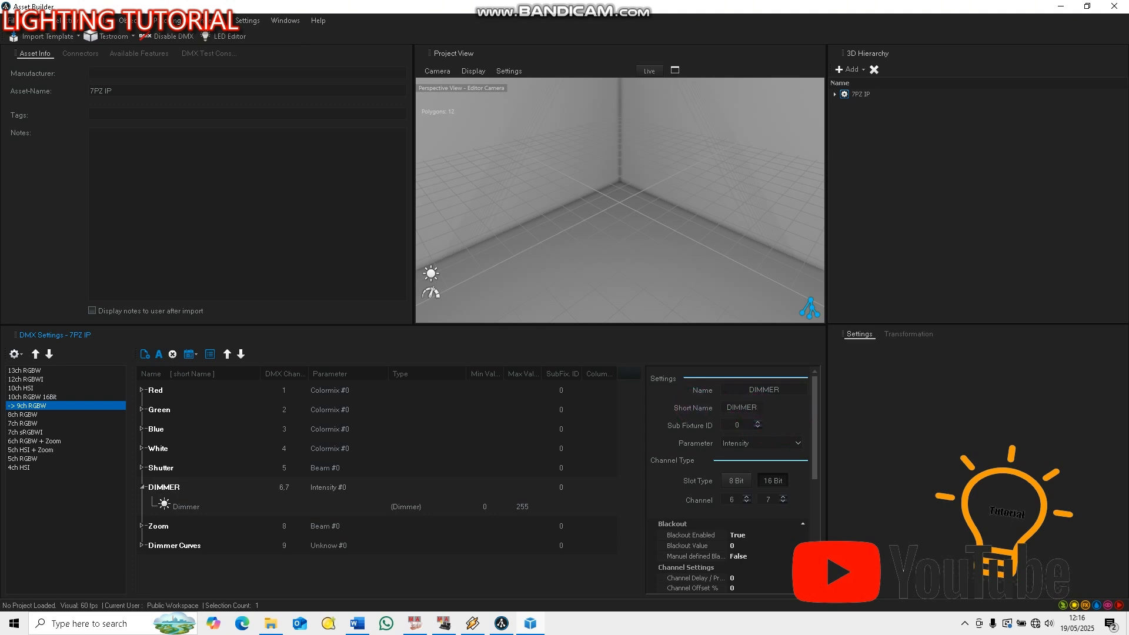
Set the DIMMER channel's parameter to Intensity, its slot type to 8 Bit and its DMX channel to 1
{"action": "left_click", "coordinate": [768, 442]}
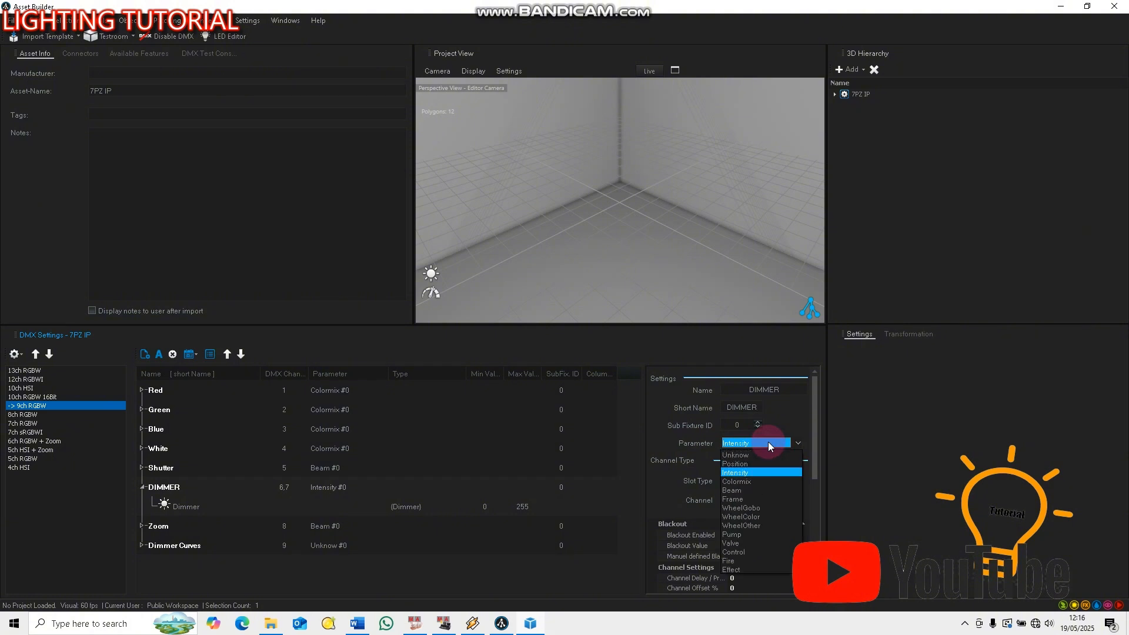
{"action": "left_click", "coordinate": [742, 472]}
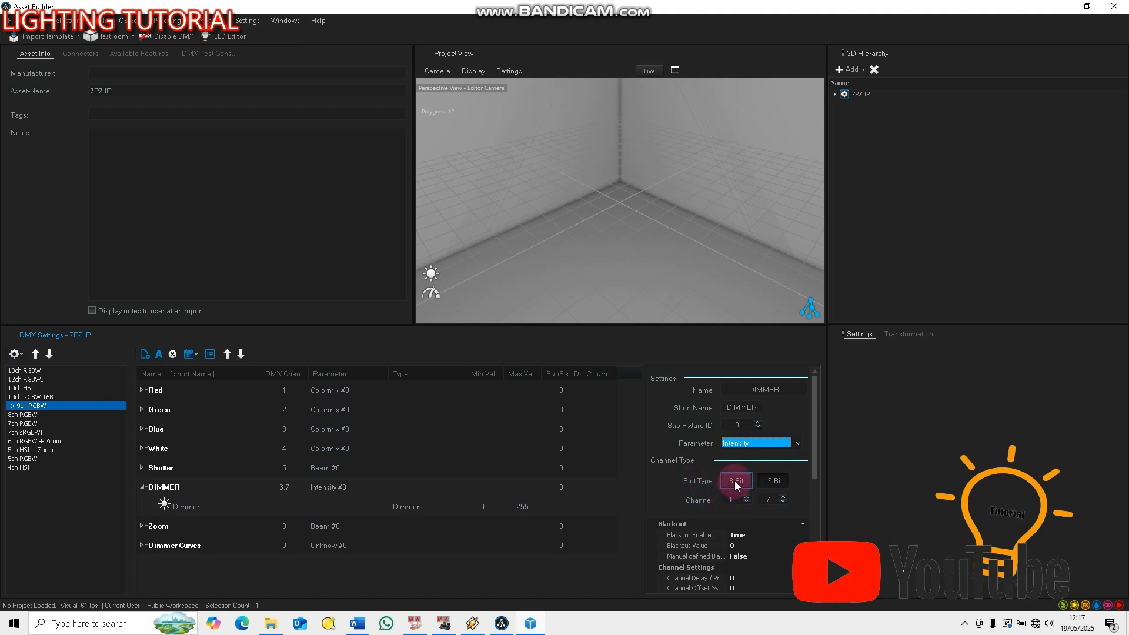
{"action": "left_click", "coordinate": [735, 481]}
{"action": "left_click", "coordinate": [732, 499]}
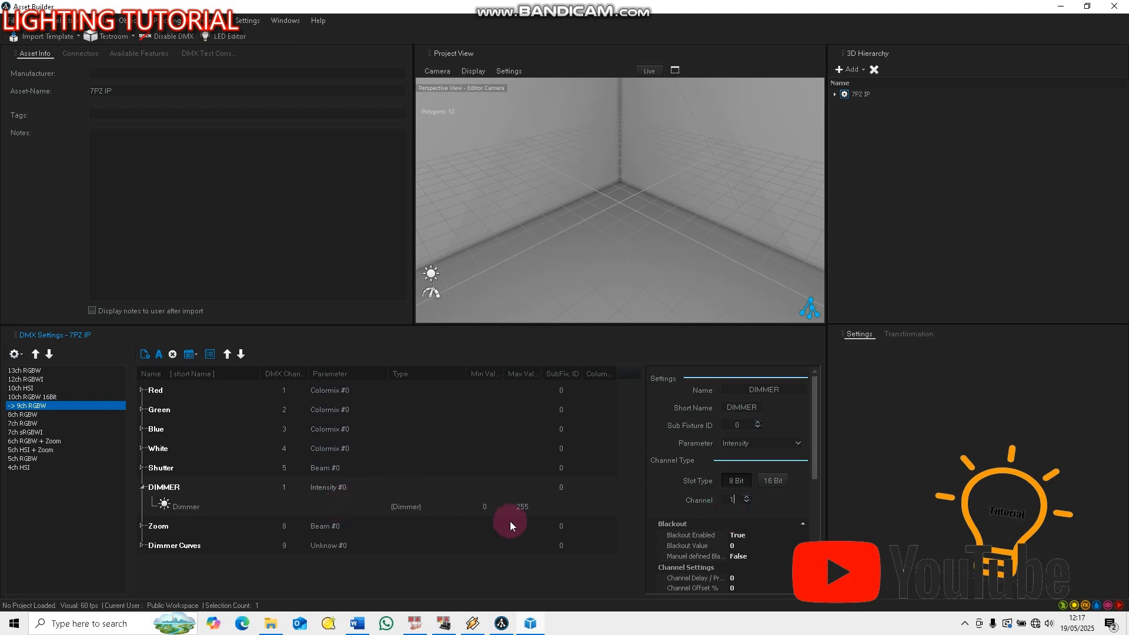
{"action": "left_click", "coordinate": [142, 488]}
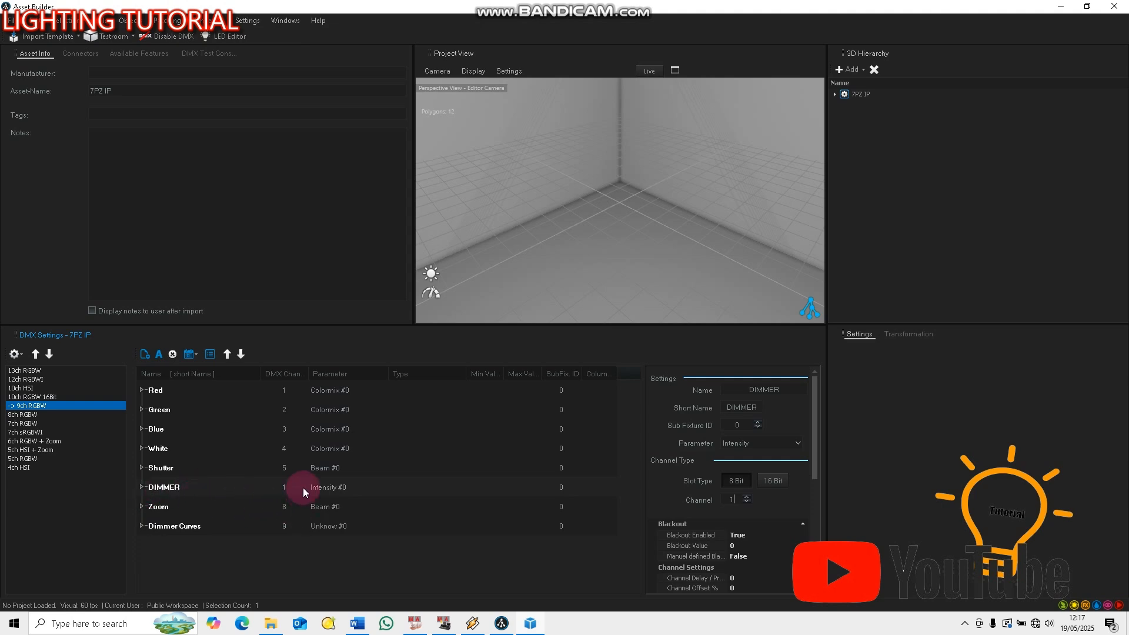
Check the channel table in Word, and set the Red channel's DMX channel to 2 in Asset Builder
{"action": "left_click", "coordinate": [357, 624]}
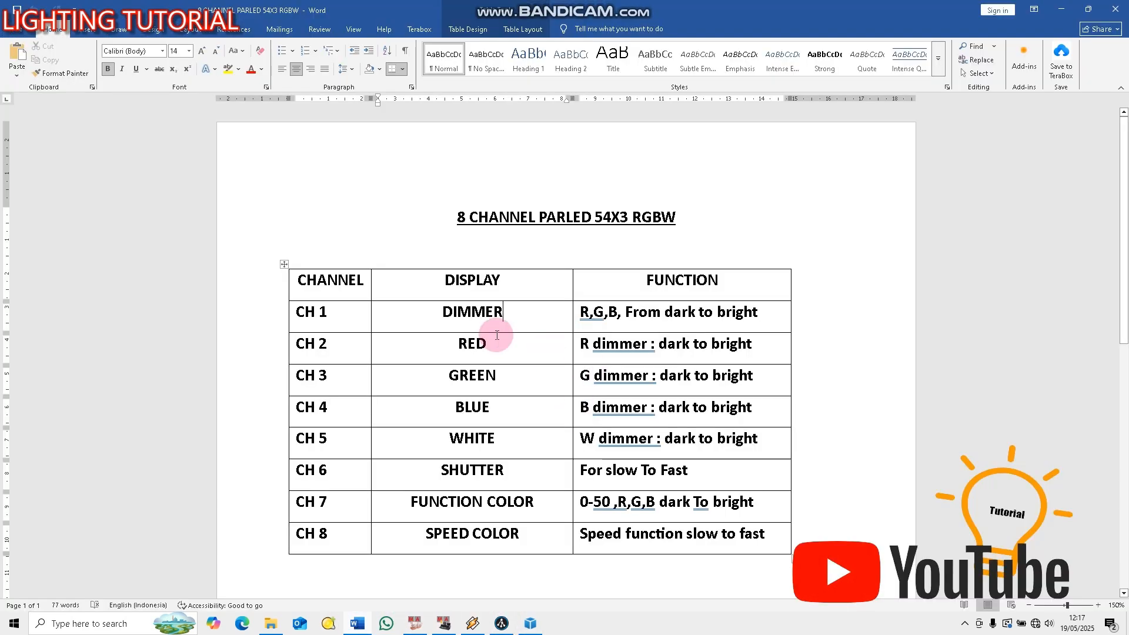
{"action": "left_click", "coordinate": [1062, 9]}
{"action": "left_click", "coordinate": [154, 390]}
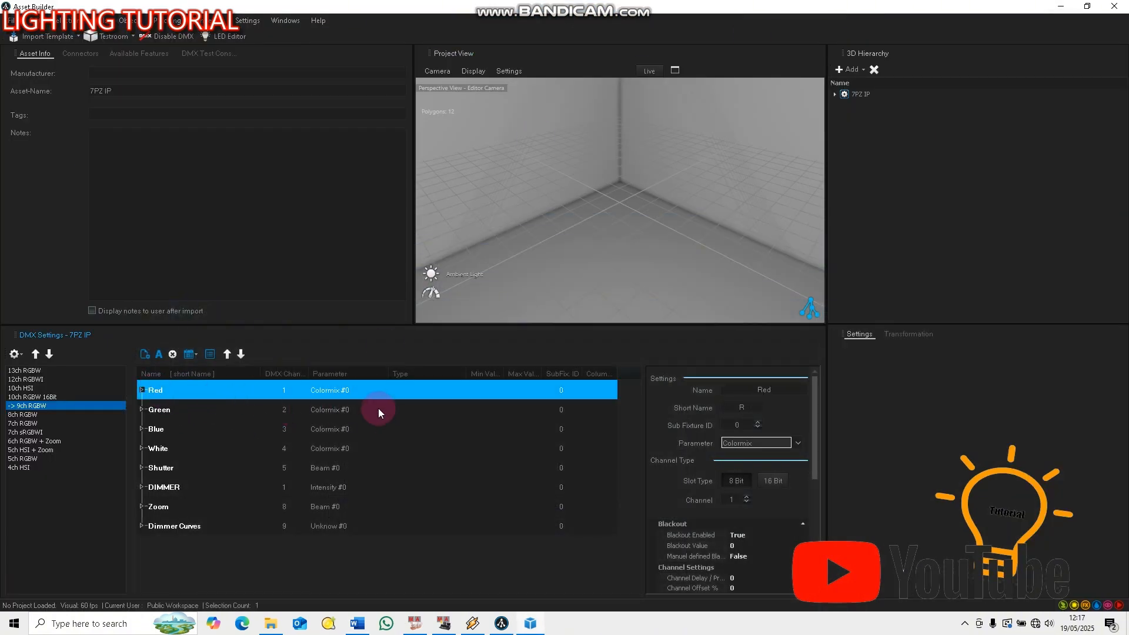
{"action": "left_click", "coordinate": [770, 390]}
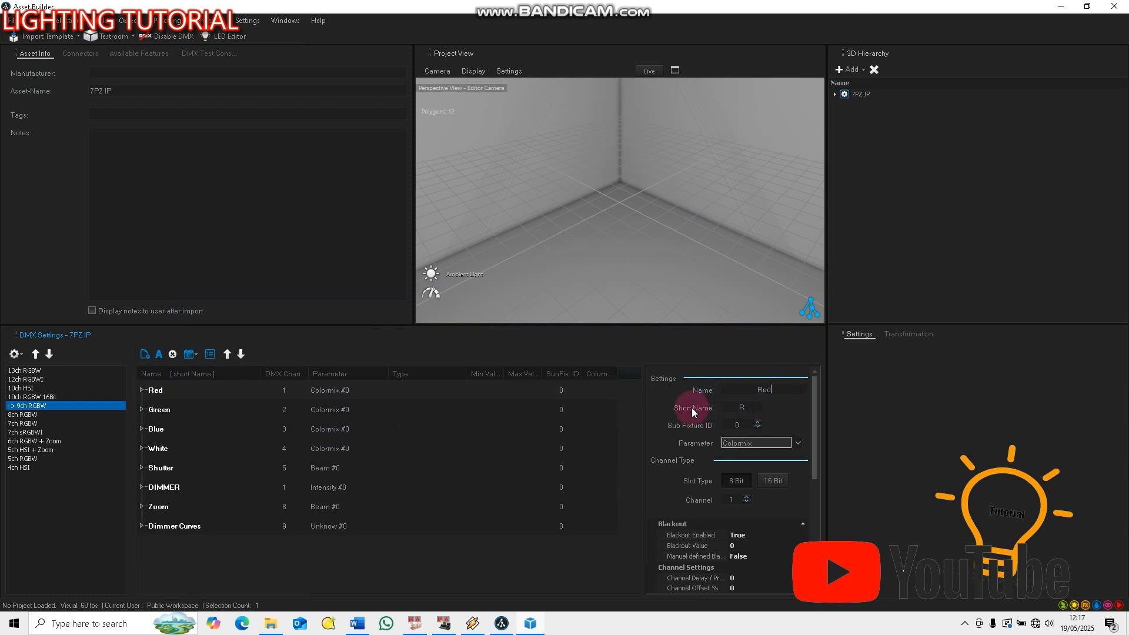
{"action": "left_click", "coordinate": [741, 408]}
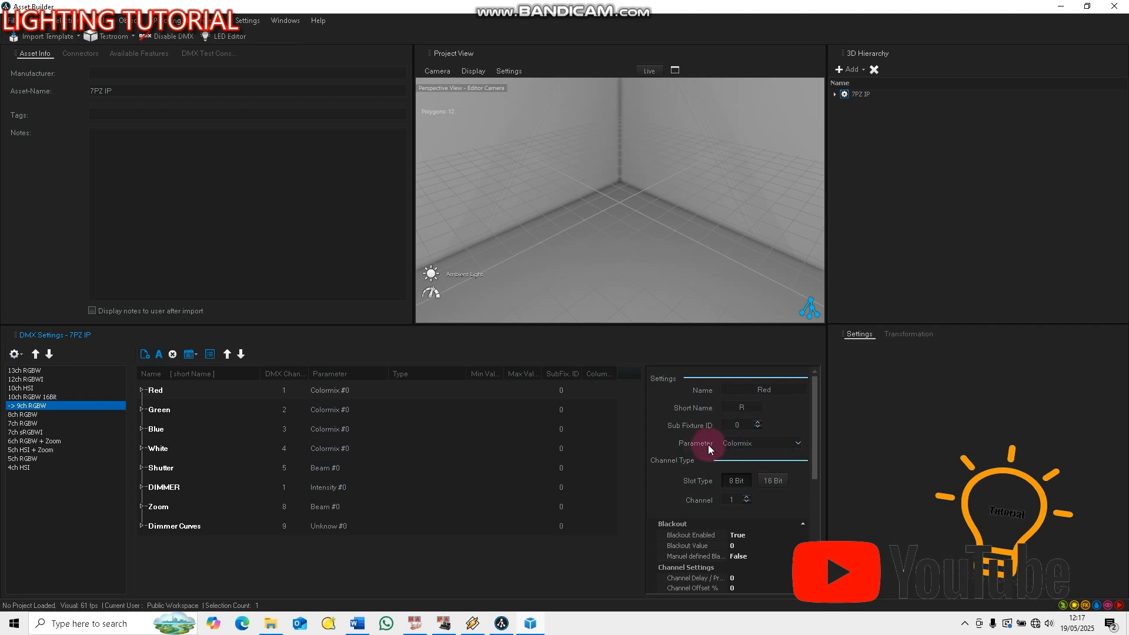
{"action": "left_click", "coordinate": [732, 500]}
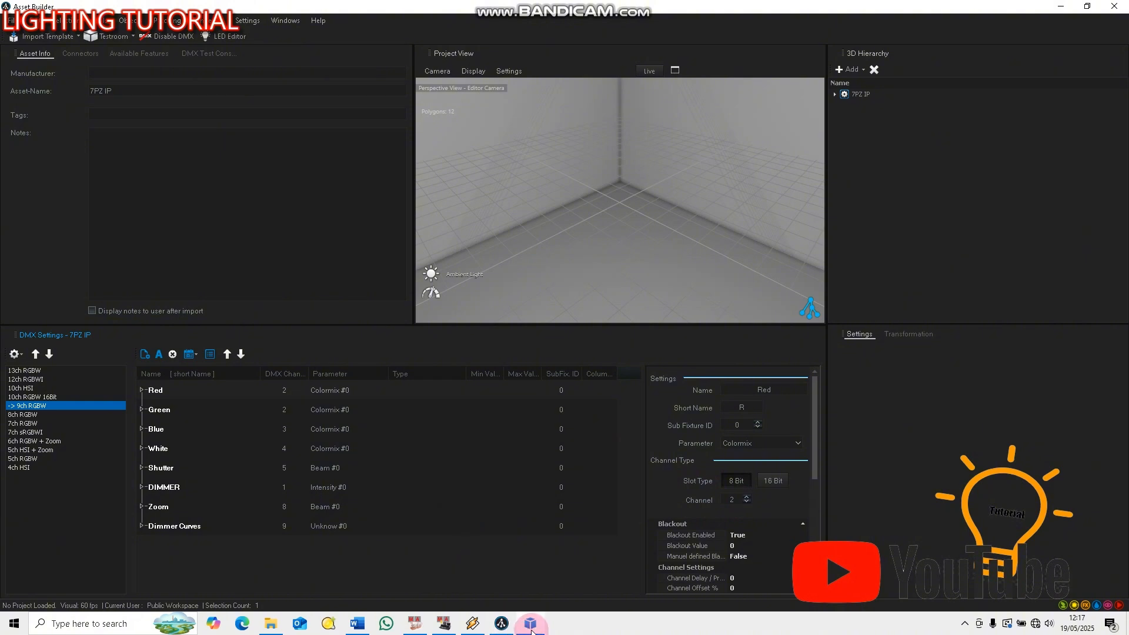
Check the channel table in Word, and change the Green channel's short name to GREEN in Asset Builder
{"action": "left_click", "coordinate": [357, 623]}
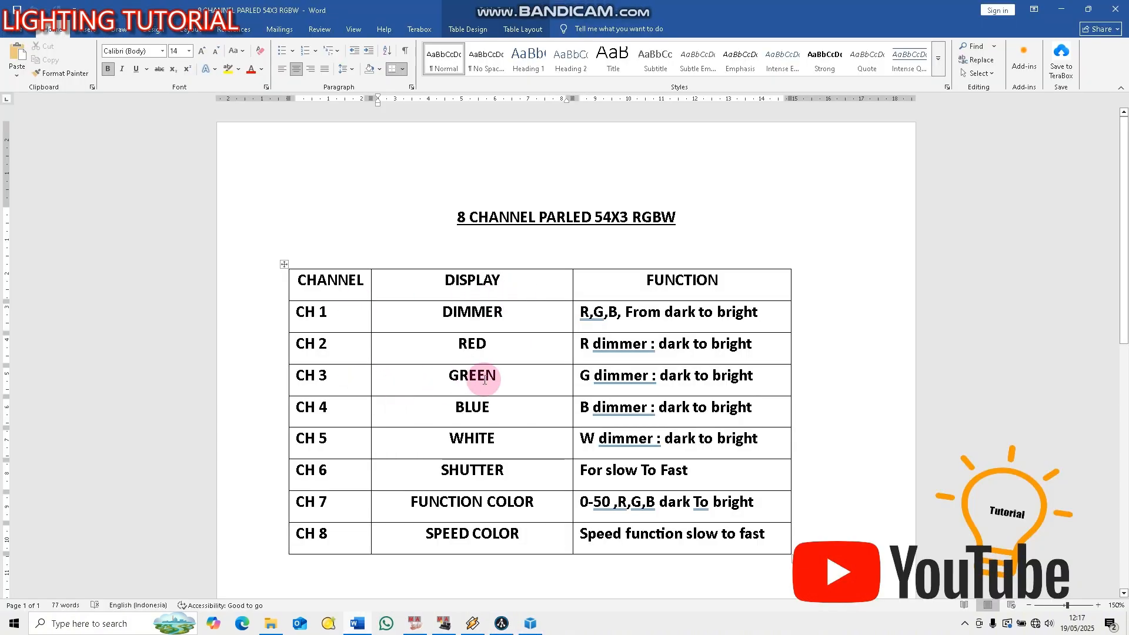
{"action": "left_click", "coordinate": [502, 624]}
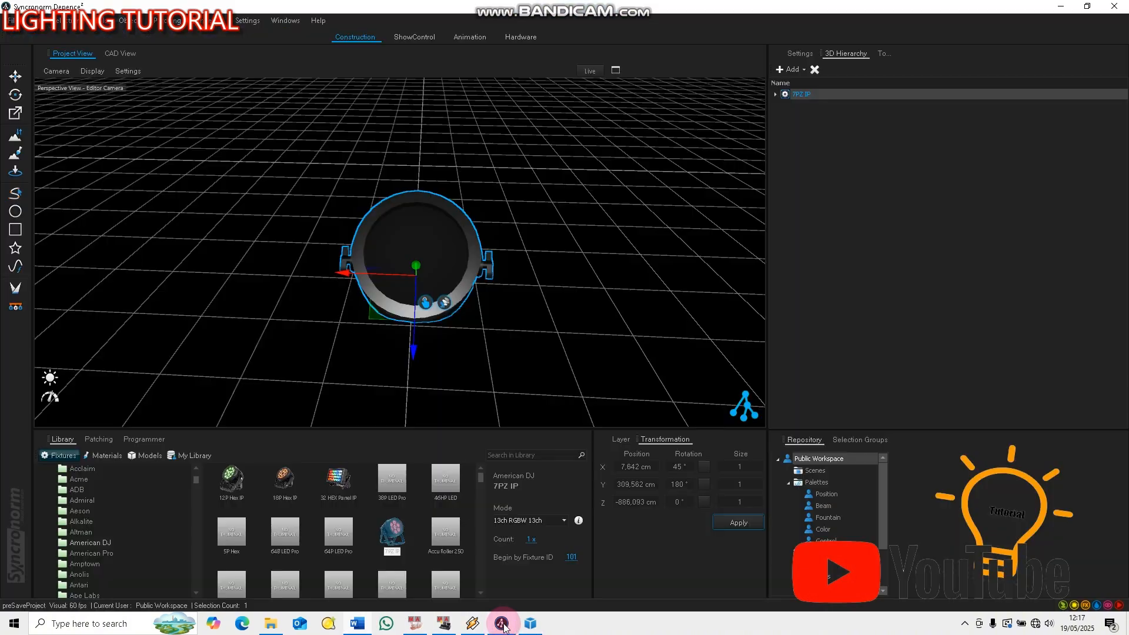
{"action": "left_click", "coordinate": [530, 625]}
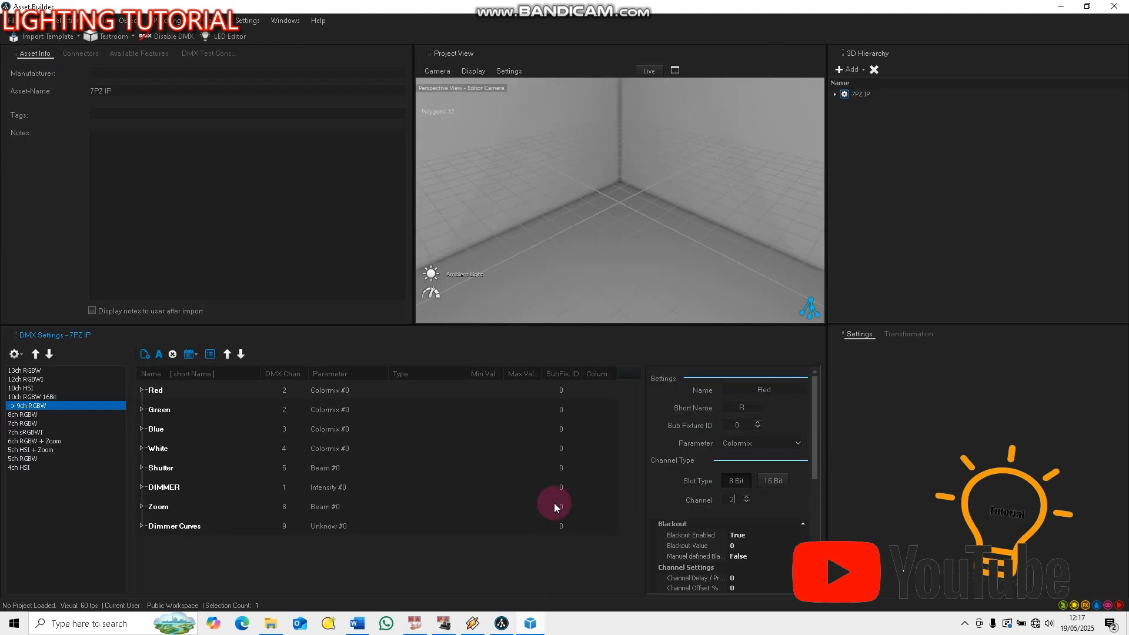
{"action": "left_click", "coordinate": [196, 411]}
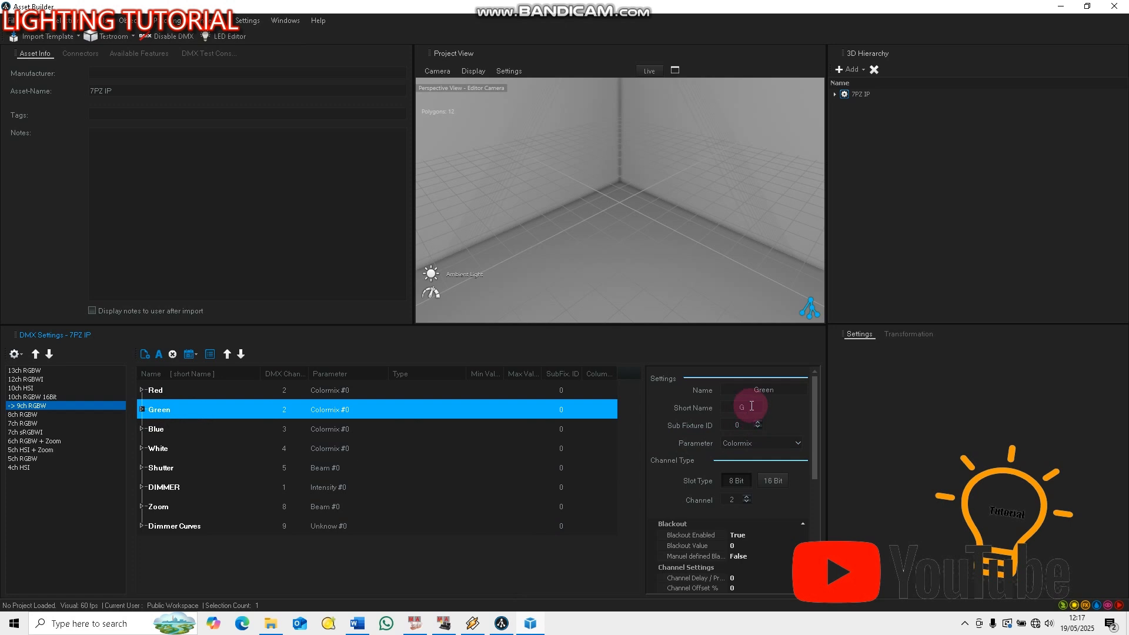
{"action": "left_click_drag", "start_coordinate": [751, 406], "coordinate": [711, 405]}
{"action": "type", "text": "GREE"}
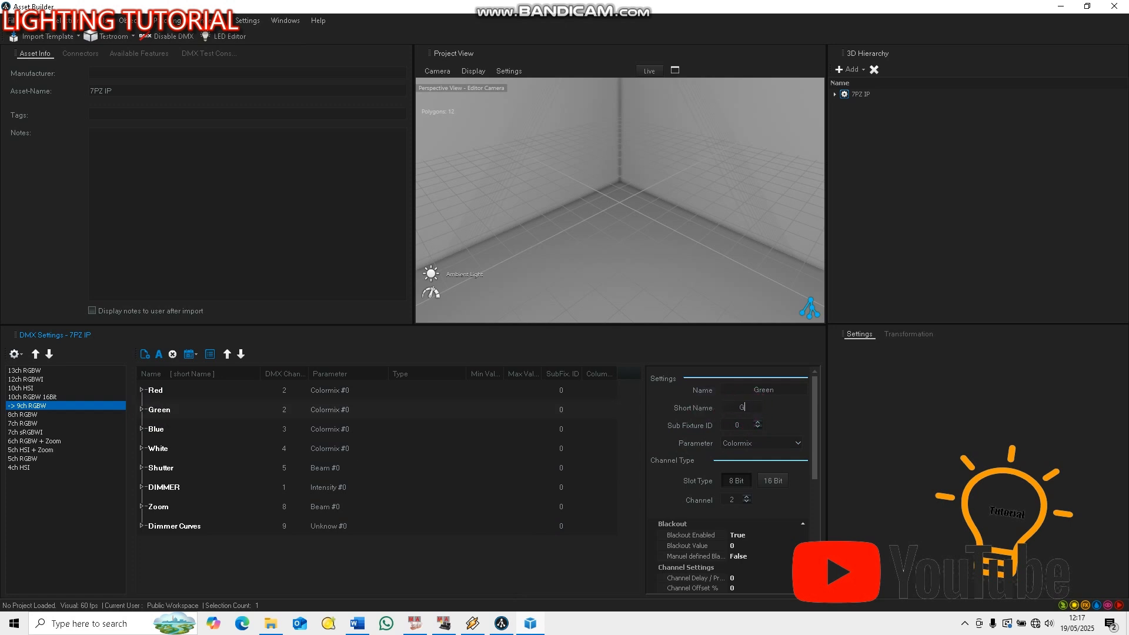
{"action": "type", "text": "N"}
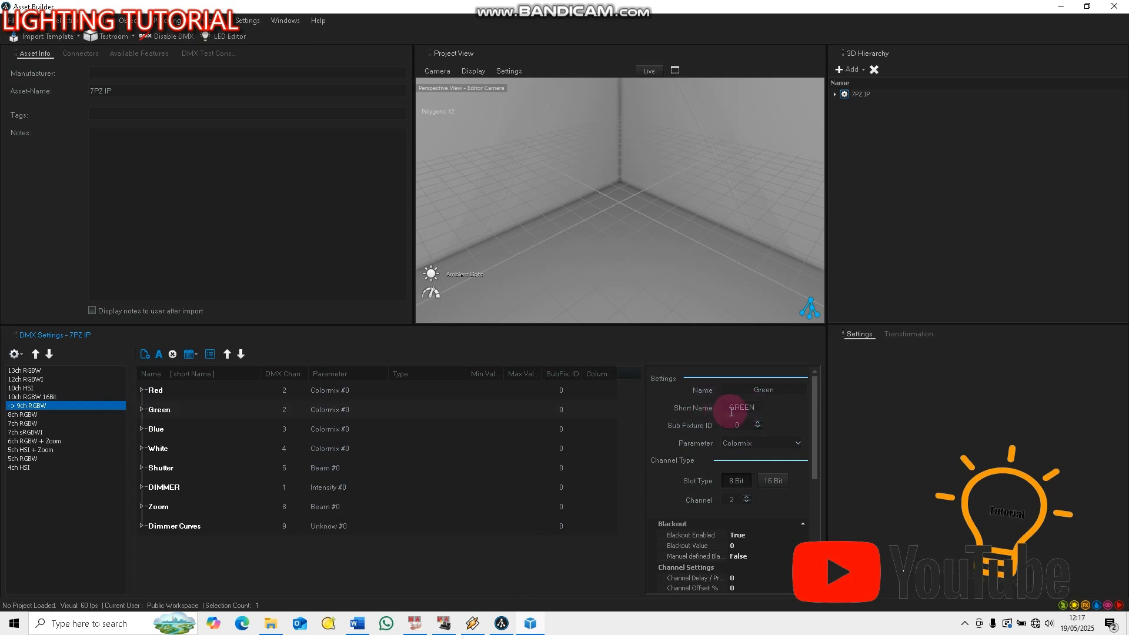
Set the Green channel's parameter to Colormix and its DMX channel to 3
{"action": "left_click", "coordinate": [782, 443]}
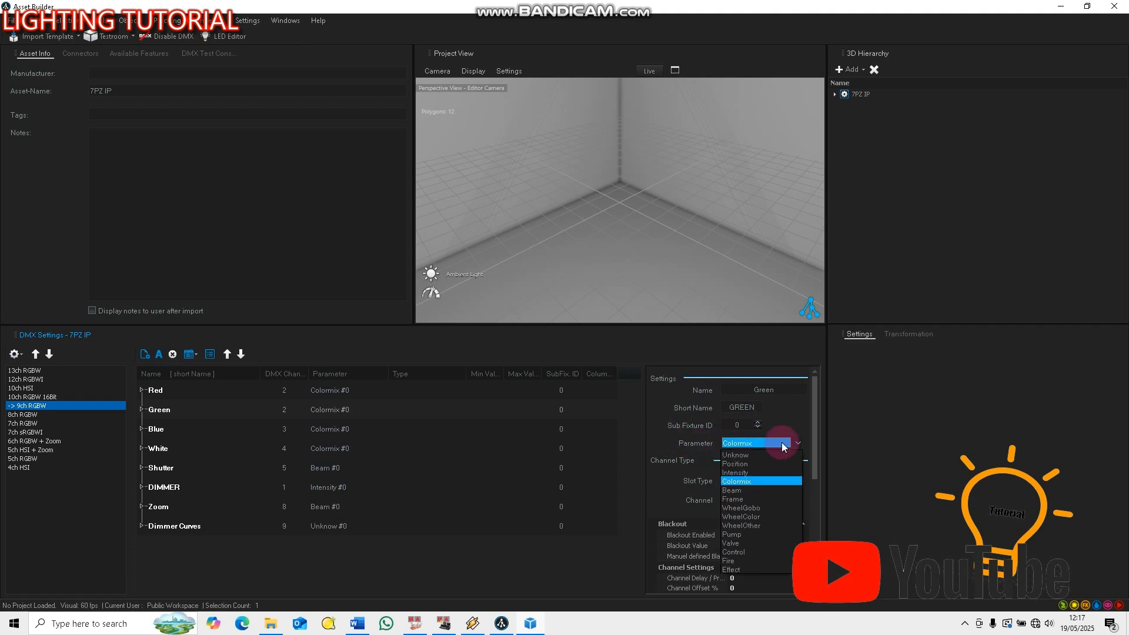
{"action": "left_click", "coordinate": [742, 482]}
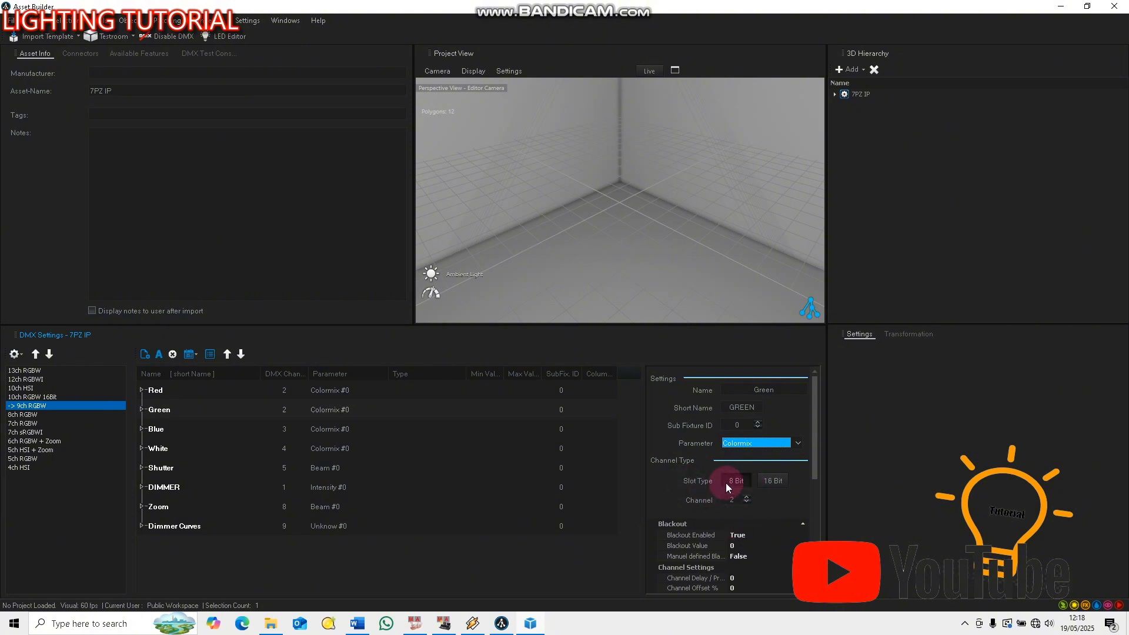
{"action": "double_click", "coordinate": [736, 500]}
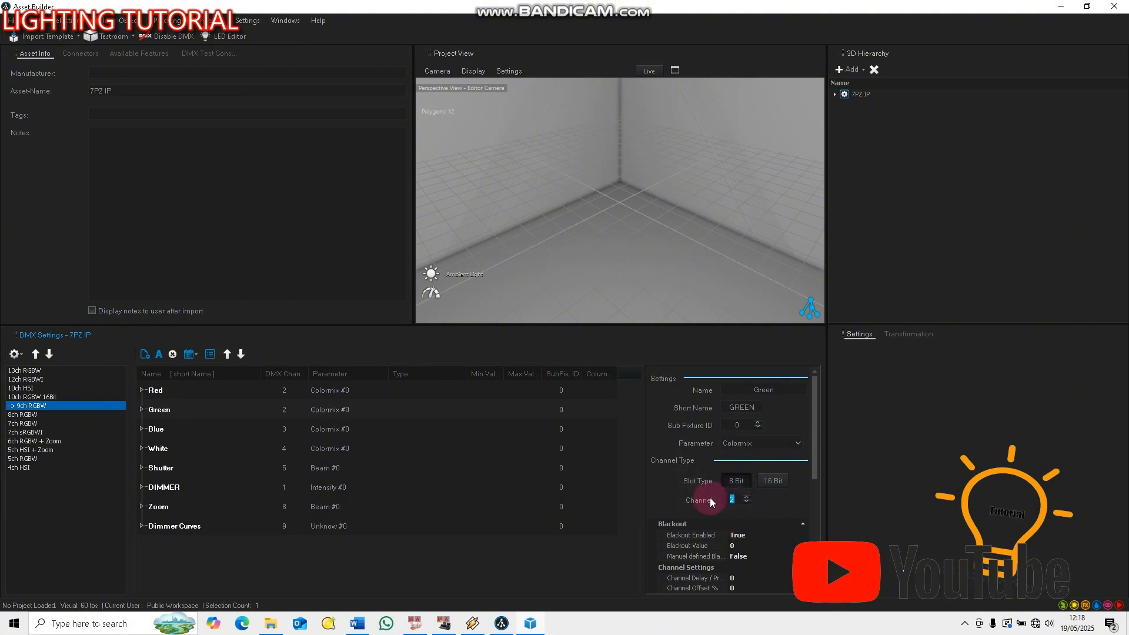
{"action": "type", "text": "3"}
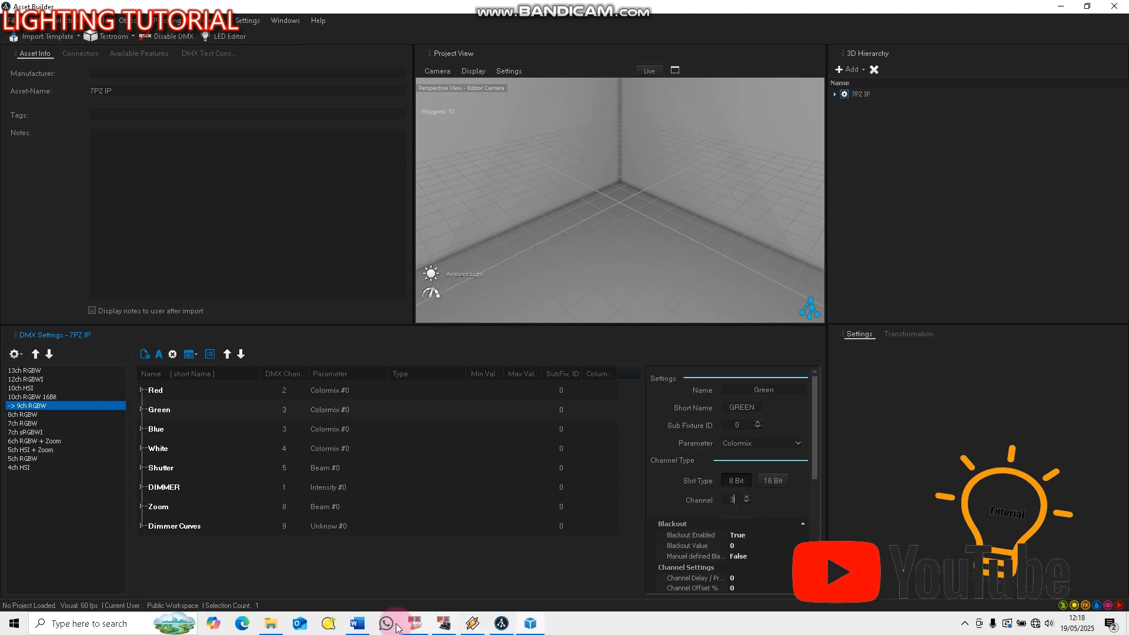
Check the channel table in Word, and set the Blue channel to parameter Colormix, slot type 8 Bit and DMX channel 4 in Asset Builder
{"action": "left_click", "coordinate": [357, 624]}
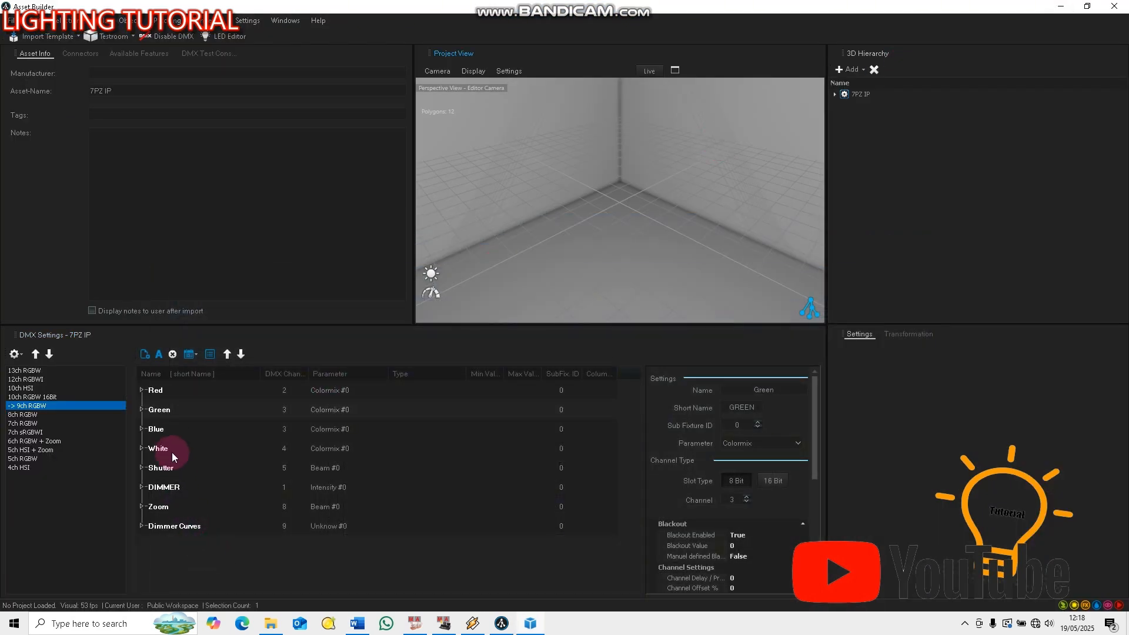
{"action": "left_click", "coordinate": [180, 431]}
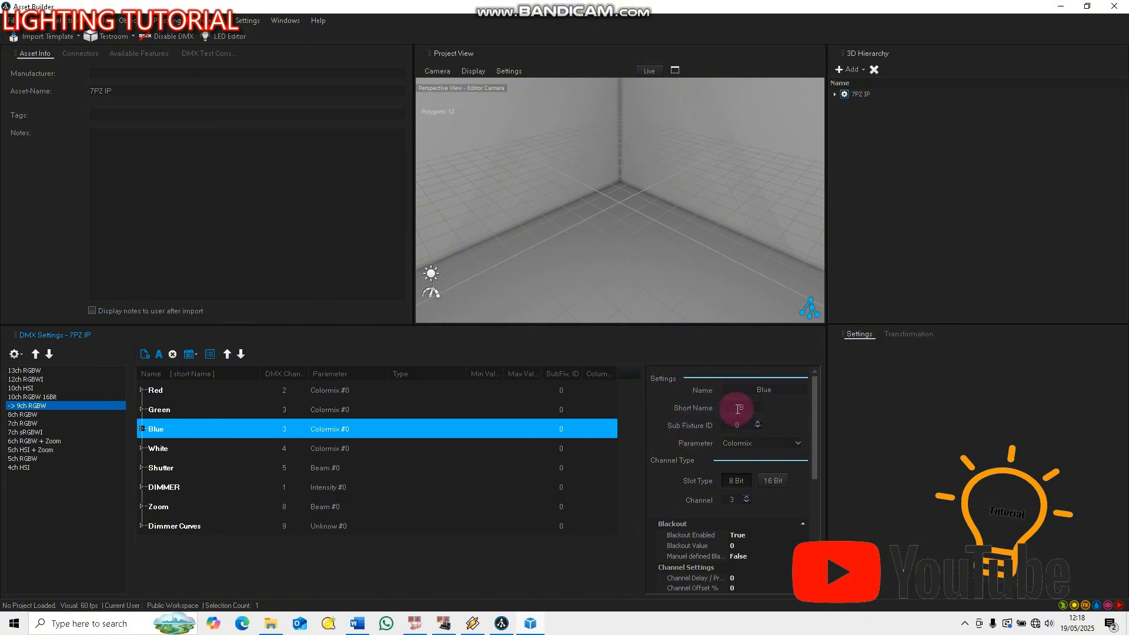
{"action": "left_click", "coordinate": [783, 443]}
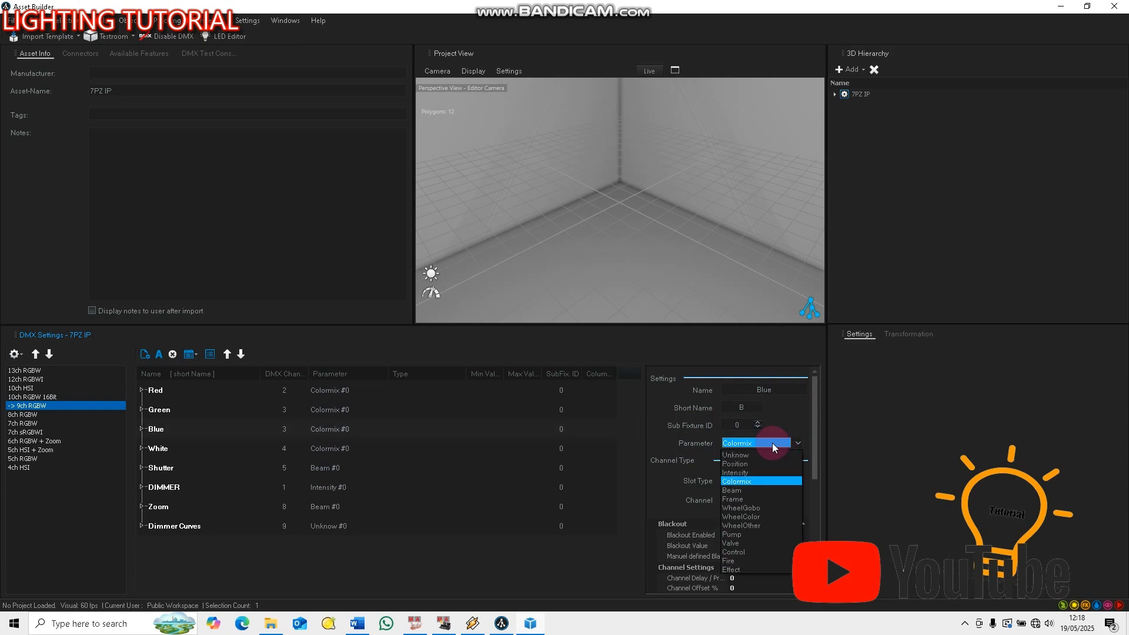
{"action": "left_click", "coordinate": [749, 482]}
{"action": "left_click", "coordinate": [747, 481]}
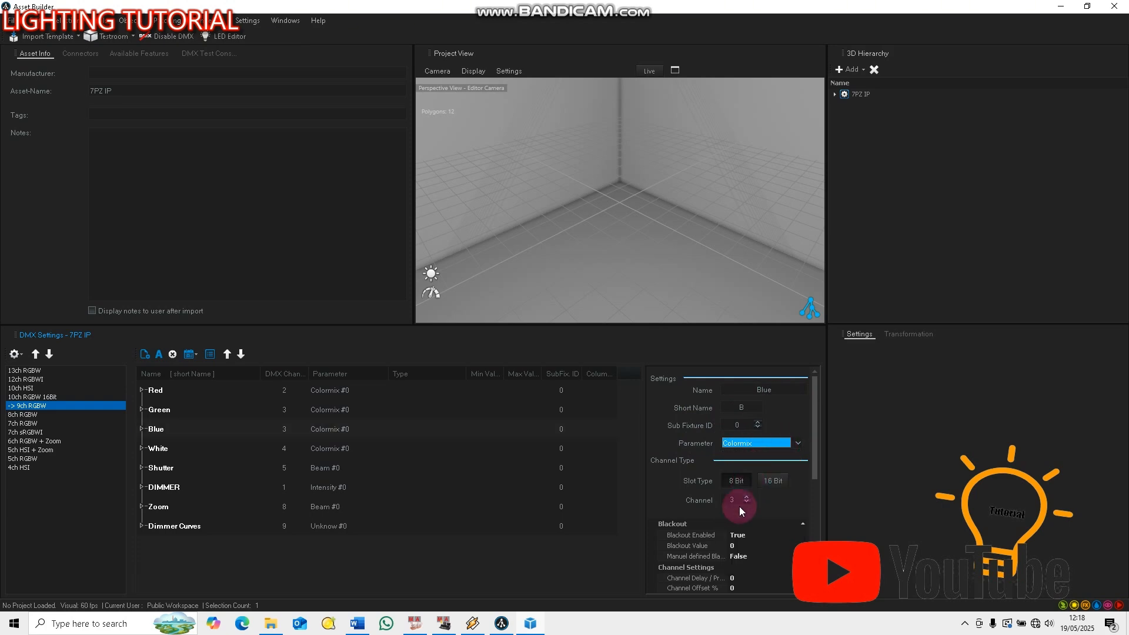
{"action": "left_click", "coordinate": [733, 499]}
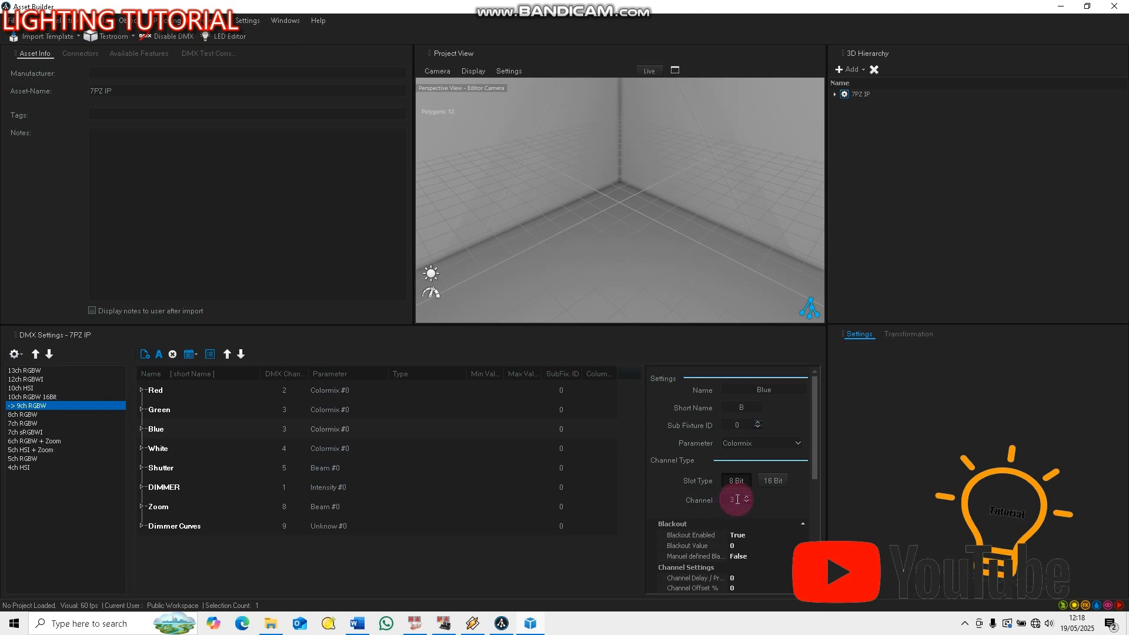
{"action": "type", "text": "4"}
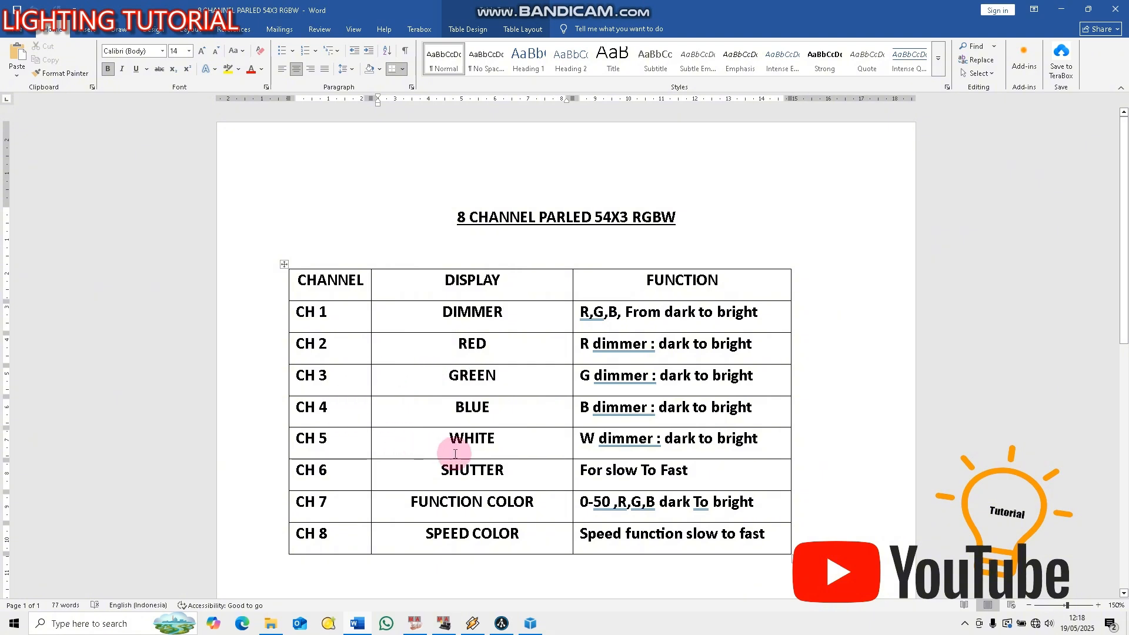
Check the channel table in Word, and set the White channel's short name to WHITE and its DMX channel to 5 in Asset Builder
{"action": "left_click", "coordinate": [357, 625]}
{"action": "left_click", "coordinate": [303, 541]}
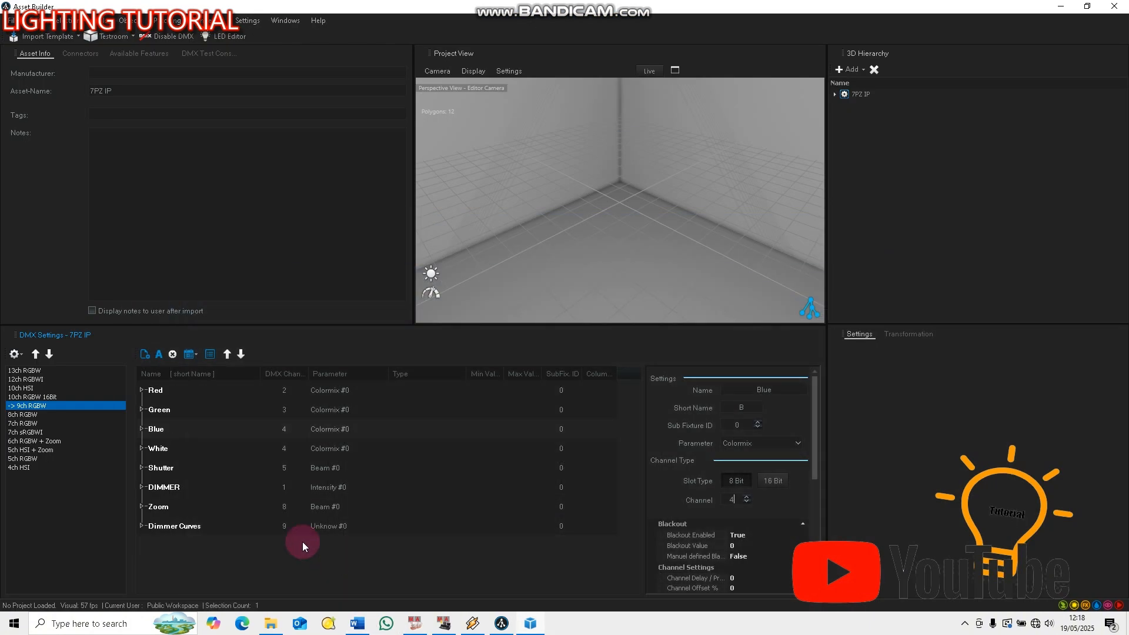
{"action": "left_click", "coordinate": [167, 450]}
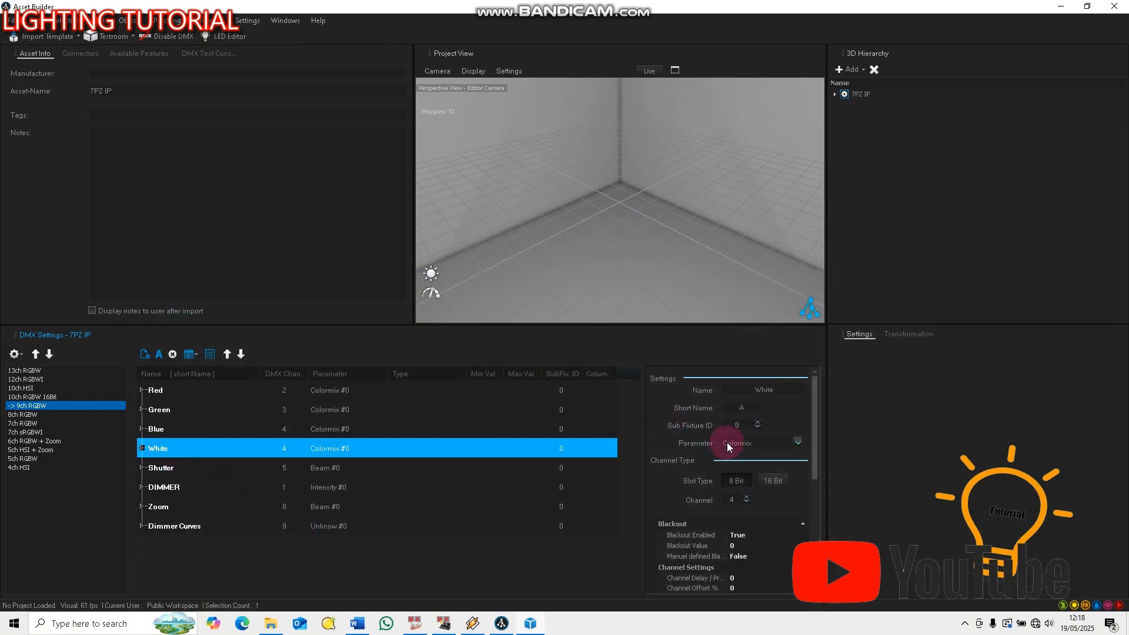
{"action": "left_click", "coordinate": [740, 424]}
{"action": "double_click", "coordinate": [747, 410]}
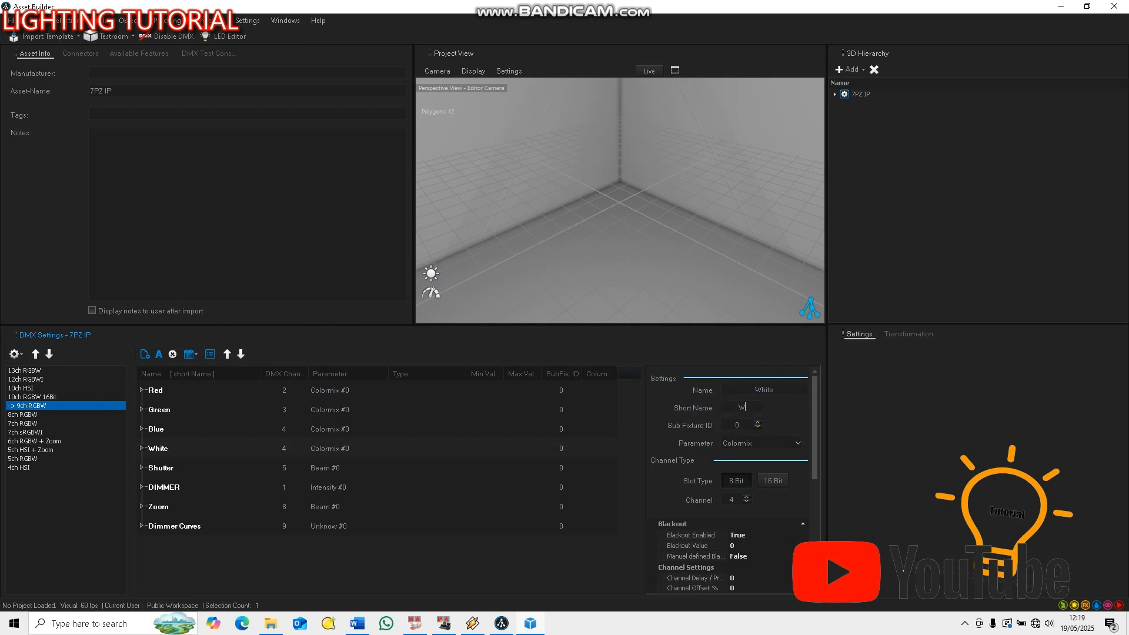
{"action": "type", "text": "WHITE"}
{"action": "double_click", "coordinate": [733, 500]}
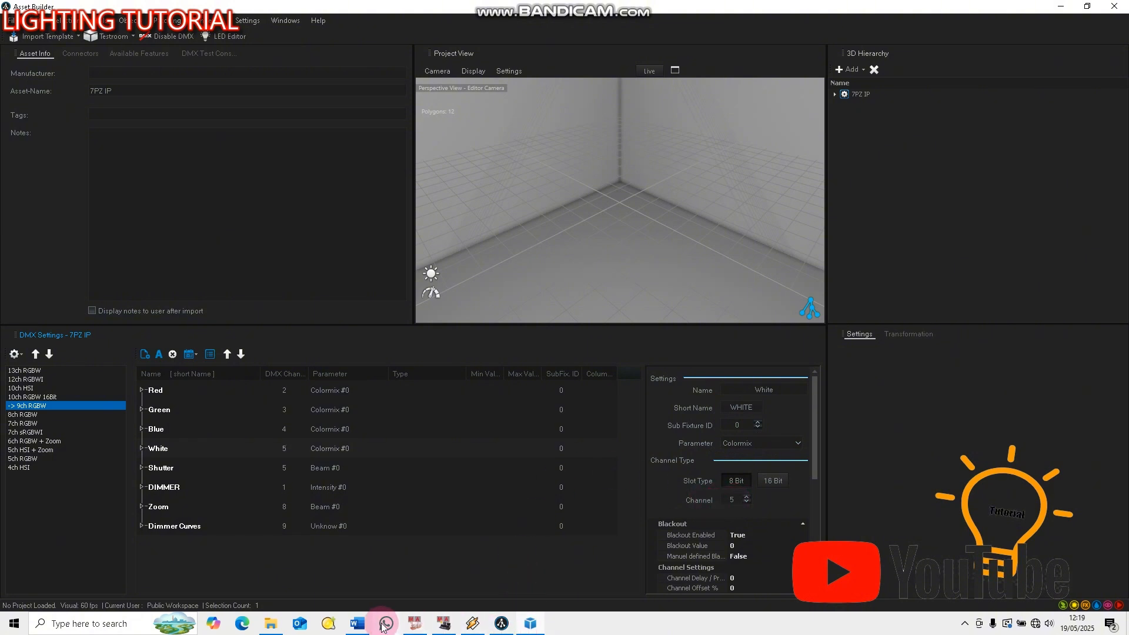
Check the channel table in Word, and set the Shutter channel's parameter to Beam and its DMX channel to 6 in Asset Builder
{"action": "left_click", "coordinate": [358, 623]}
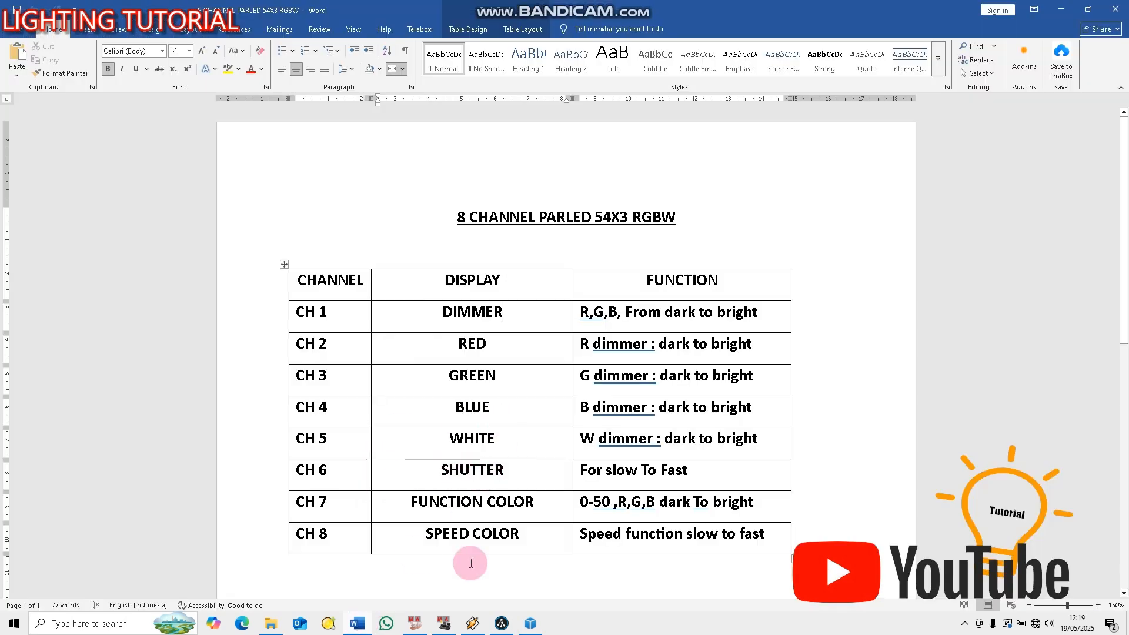
{"action": "left_click", "coordinate": [502, 624]}
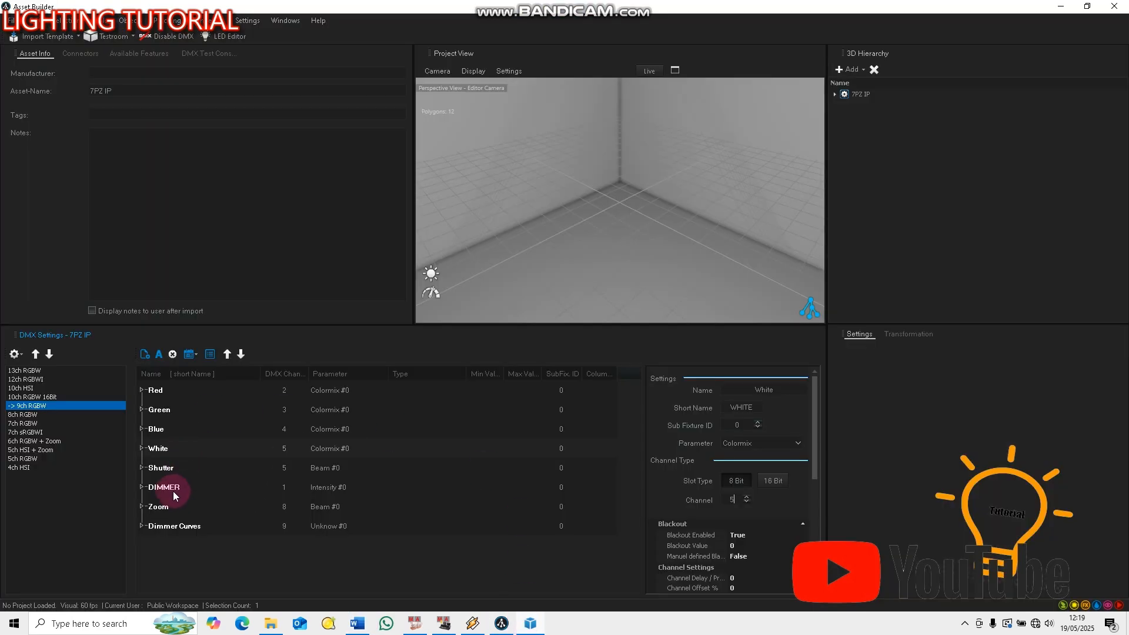
{"action": "left_click", "coordinate": [164, 468]}
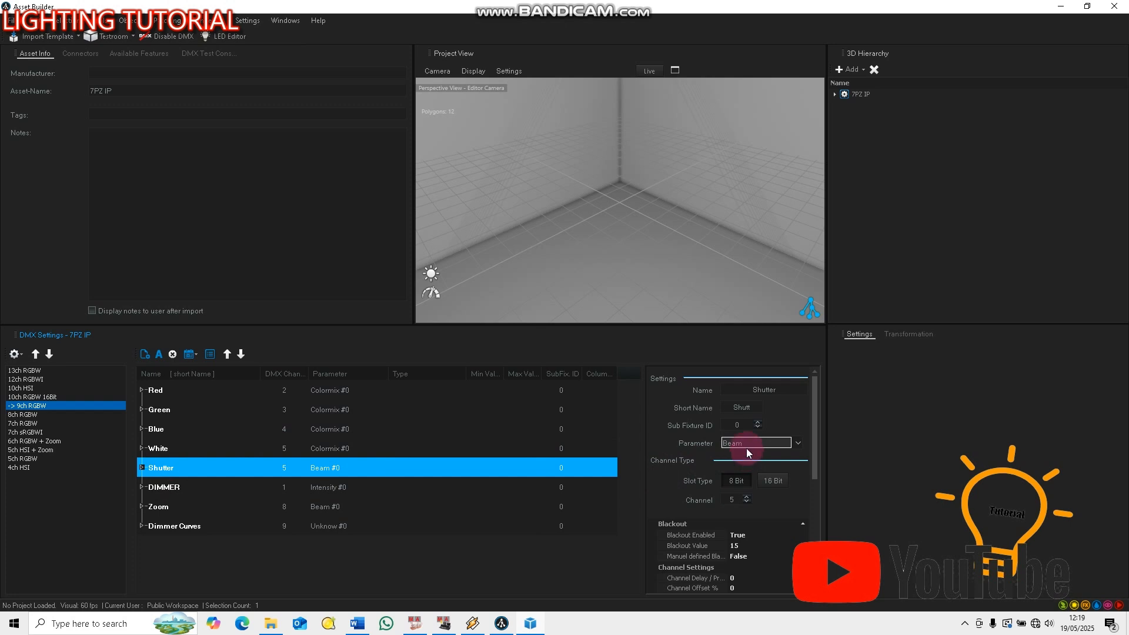
{"action": "left_click", "coordinate": [749, 406]}
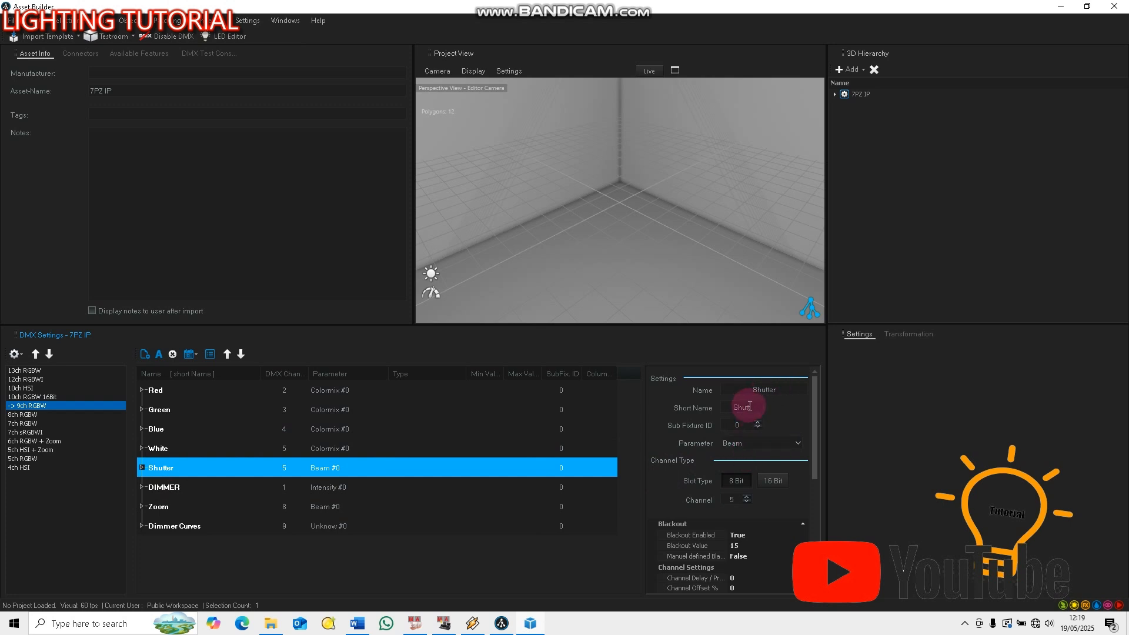
{"action": "left_click", "coordinate": [742, 446]}
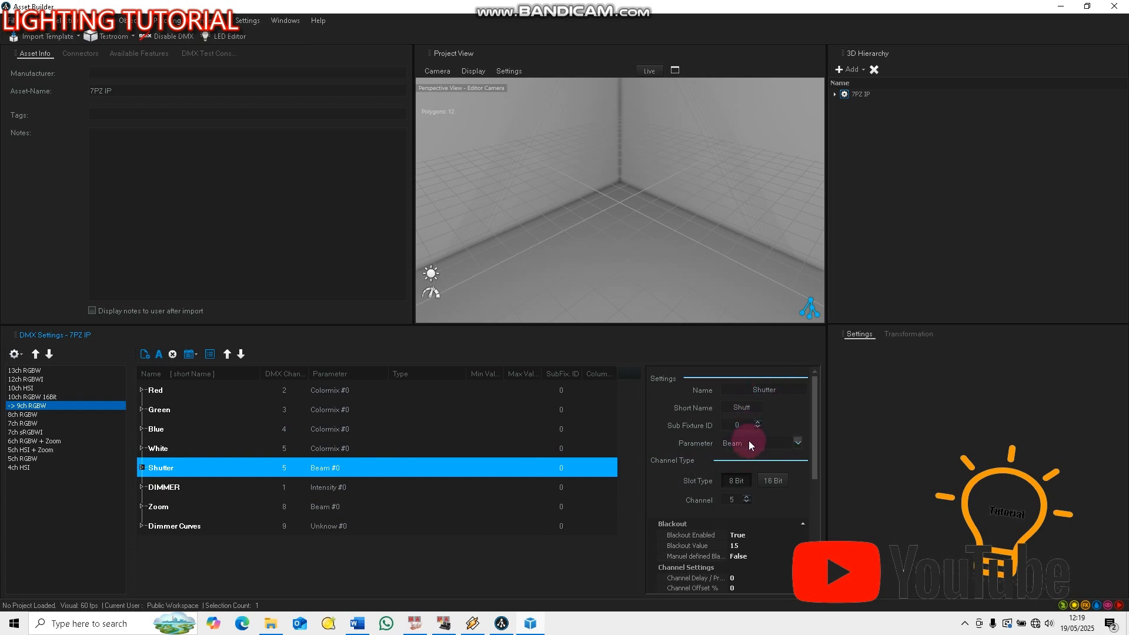
{"action": "left_click", "coordinate": [749, 441]}
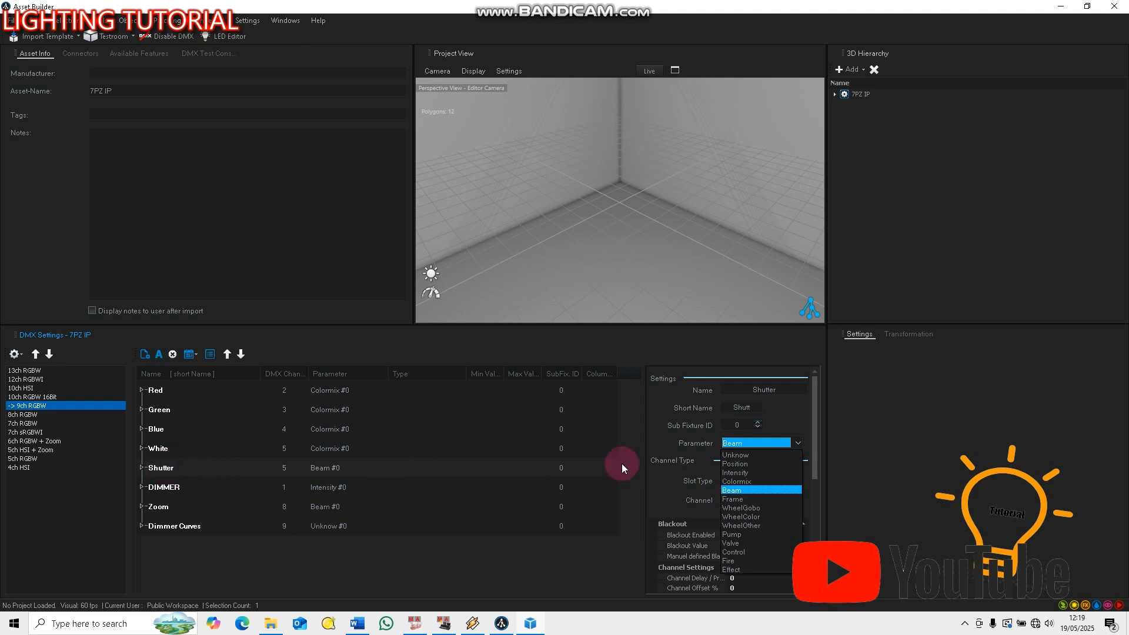
{"action": "left_click", "coordinate": [739, 490]}
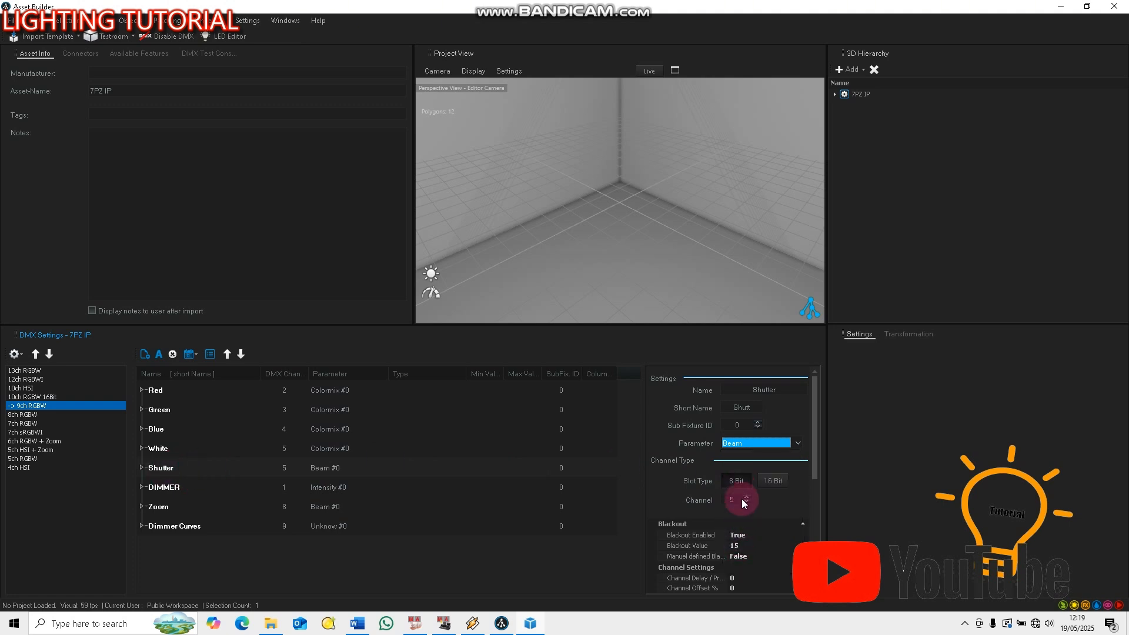
{"action": "left_click_drag", "start_coordinate": [734, 498], "coordinate": [706, 498]}
{"action": "type", "text": "6"}
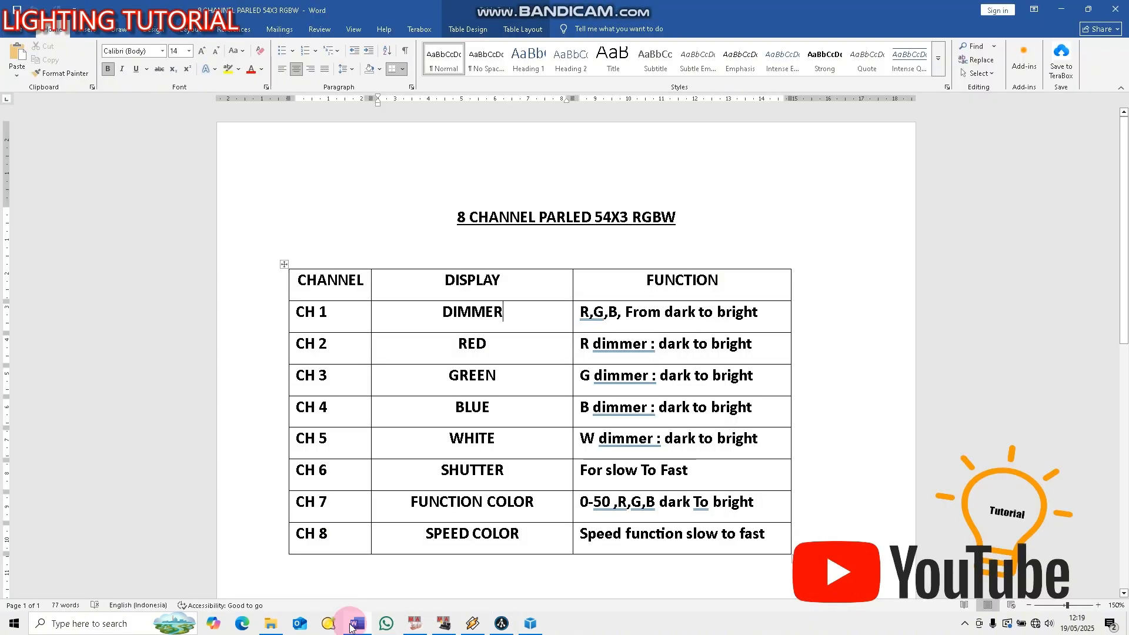
Check the channel table in Word, and rename the Zoom channel as FUNCTION COLOR with short name COLOR in Asset Builder
{"action": "left_click", "coordinate": [356, 624]}
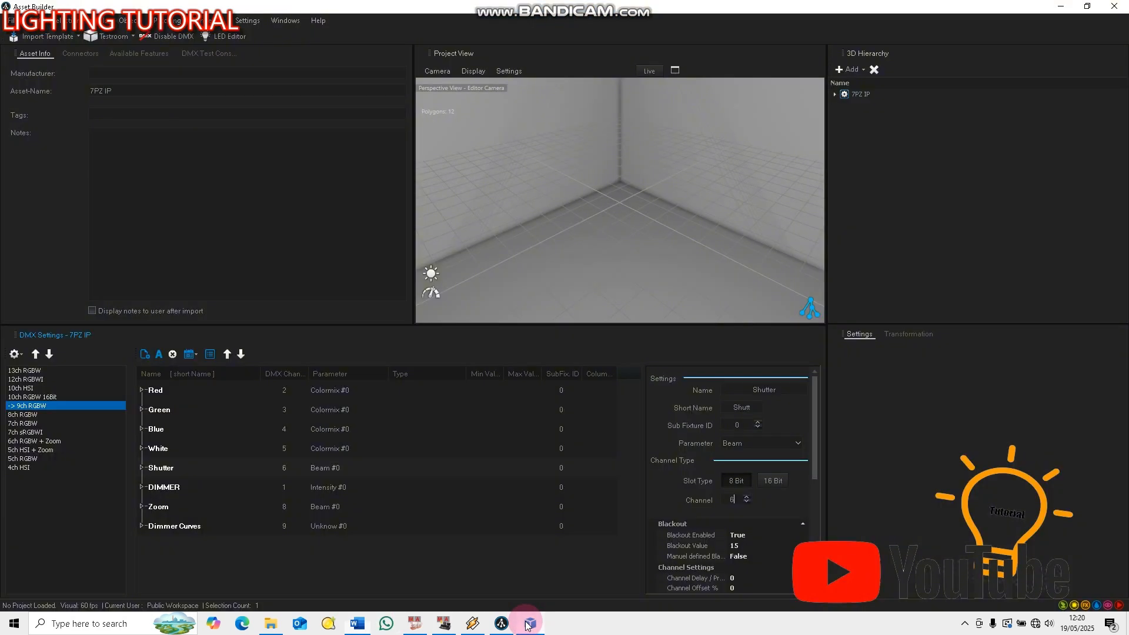
{"action": "left_click", "coordinate": [529, 622]}
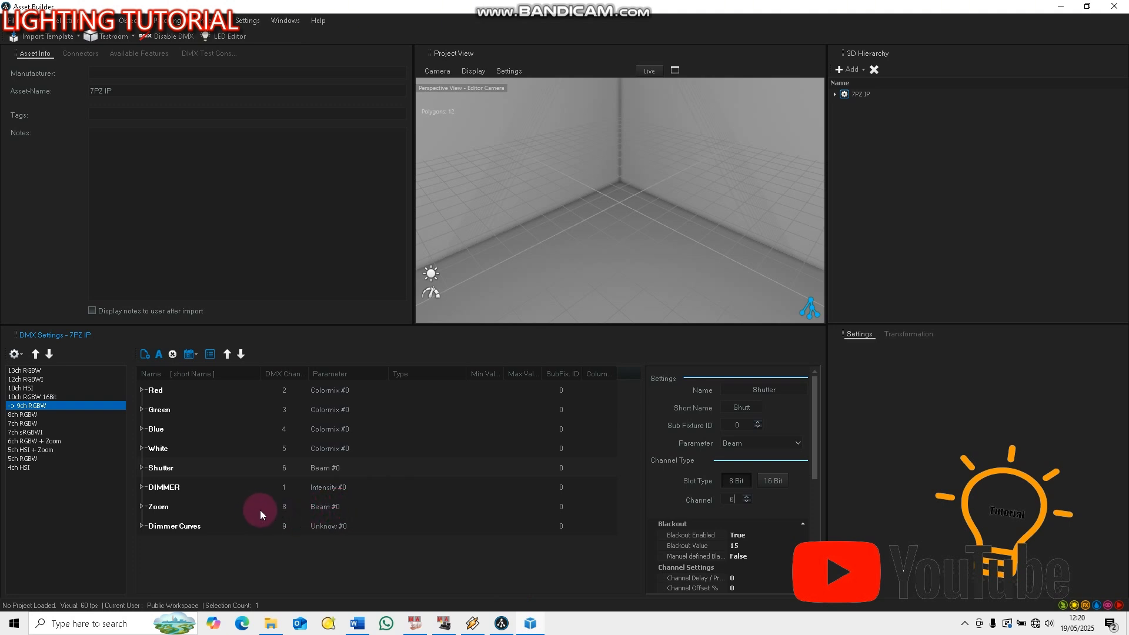
{"action": "left_click", "coordinate": [159, 507]}
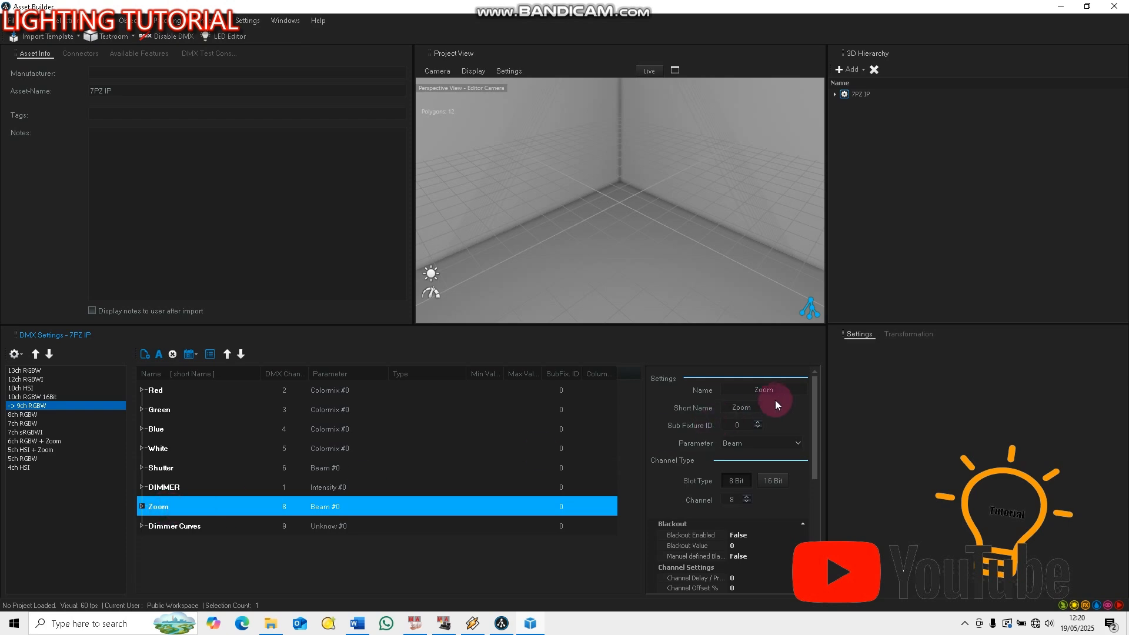
{"action": "left_click_drag", "start_coordinate": [777, 389], "coordinate": [697, 392]}
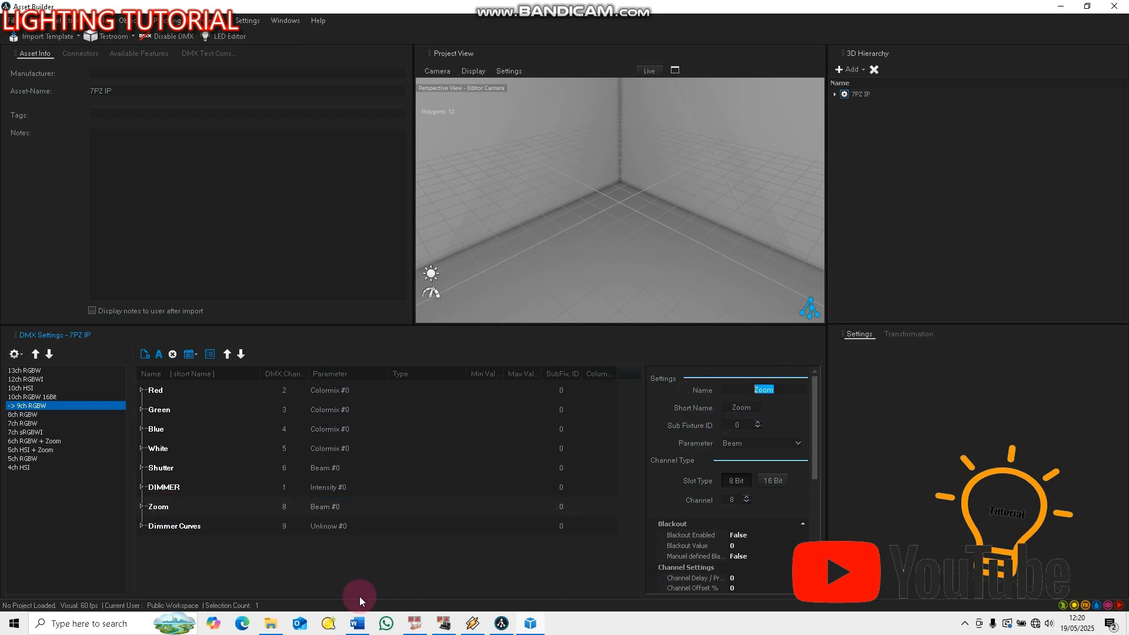
{"action": "left_click", "coordinate": [357, 623]}
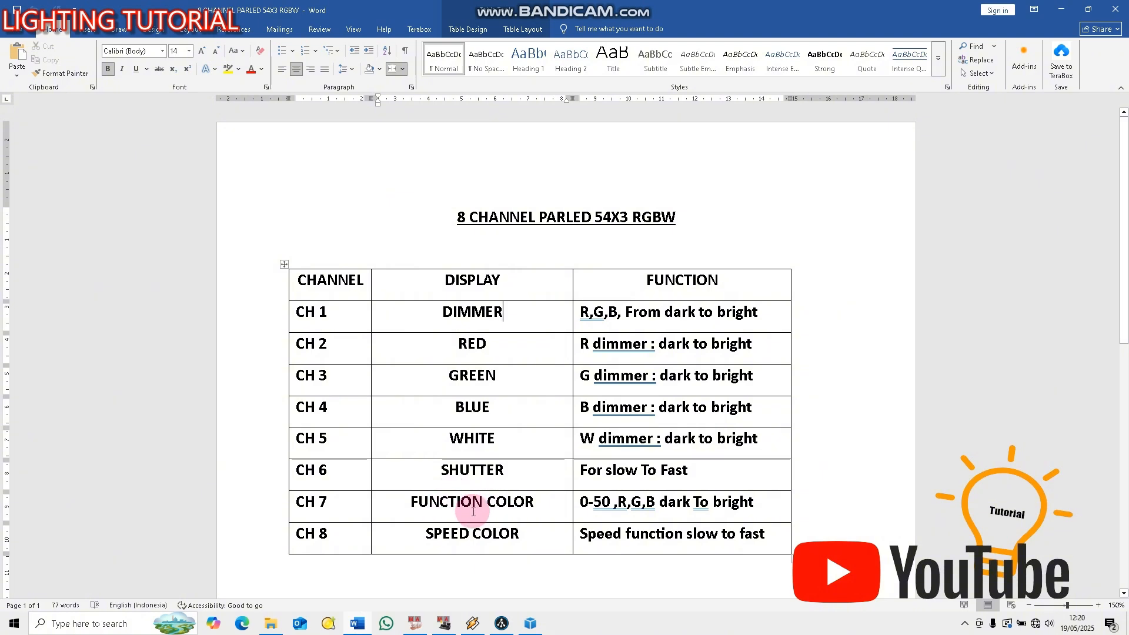
{"action": "left_click", "coordinate": [529, 623]}
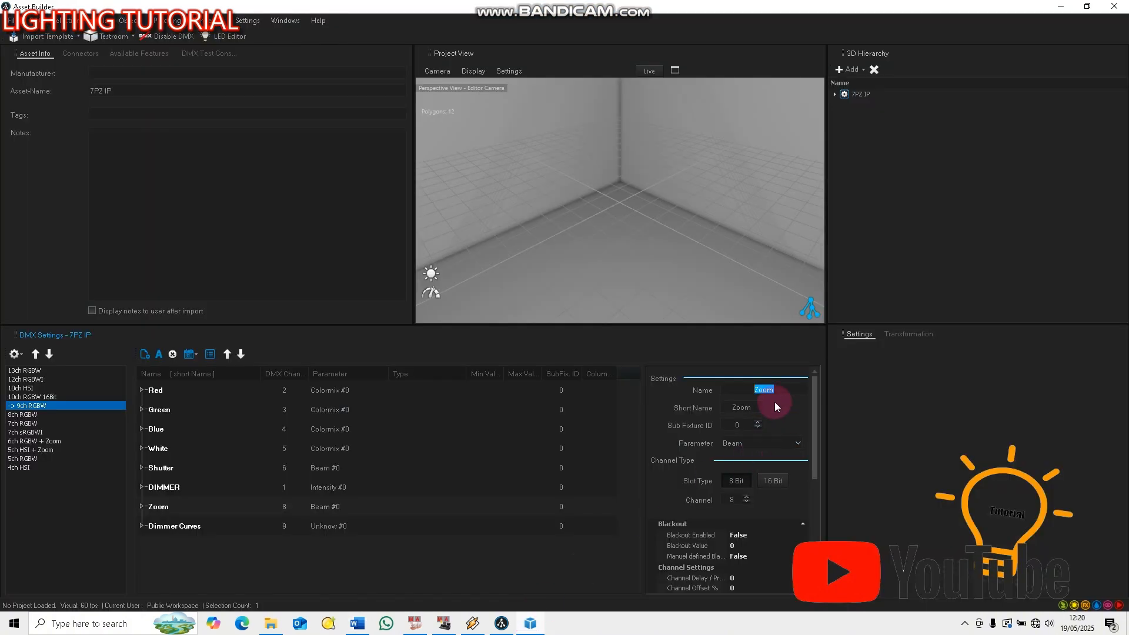
{"action": "type", "text": "FUNCTION COLOR"}
{"action": "double_click", "coordinate": [775, 406]}
{"action": "type", "text": "COLO"}
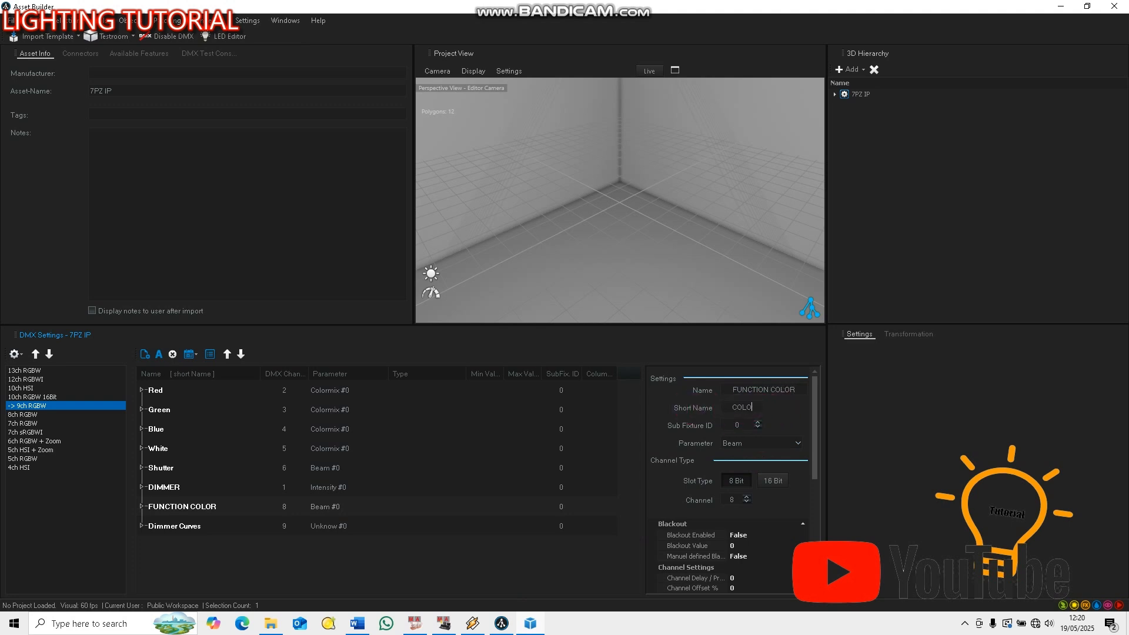
{"action": "type", "text": "R"}
Set the FUNCTION COLOR channel's parameter to Colormix and its DMX channel to 7
{"action": "left_click", "coordinate": [772, 443]}
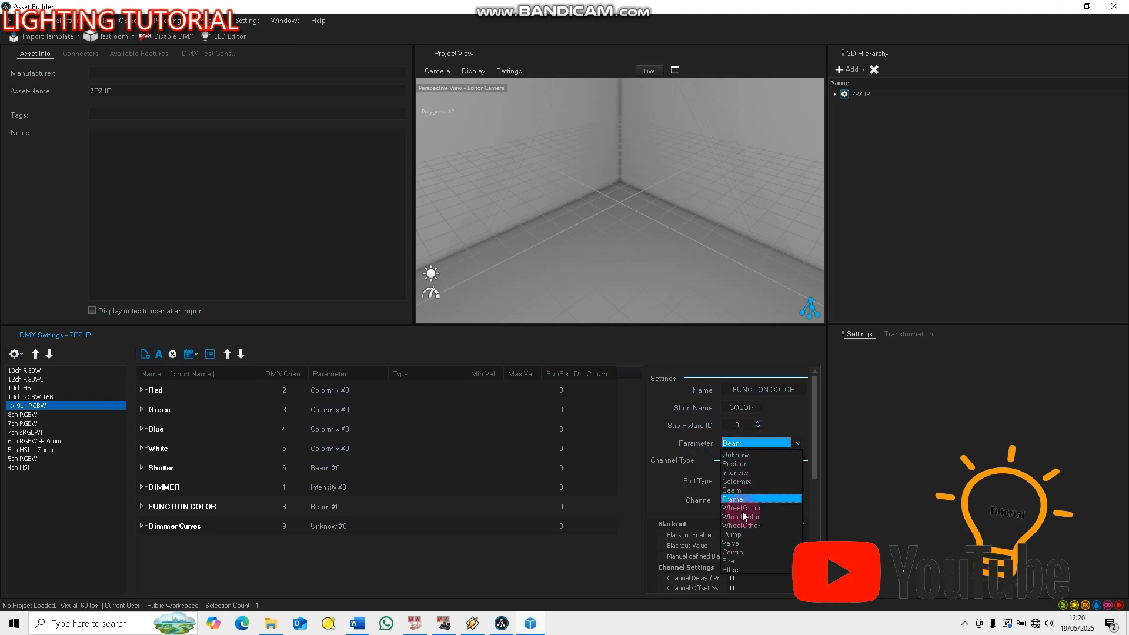
{"action": "left_click", "coordinate": [746, 482]}
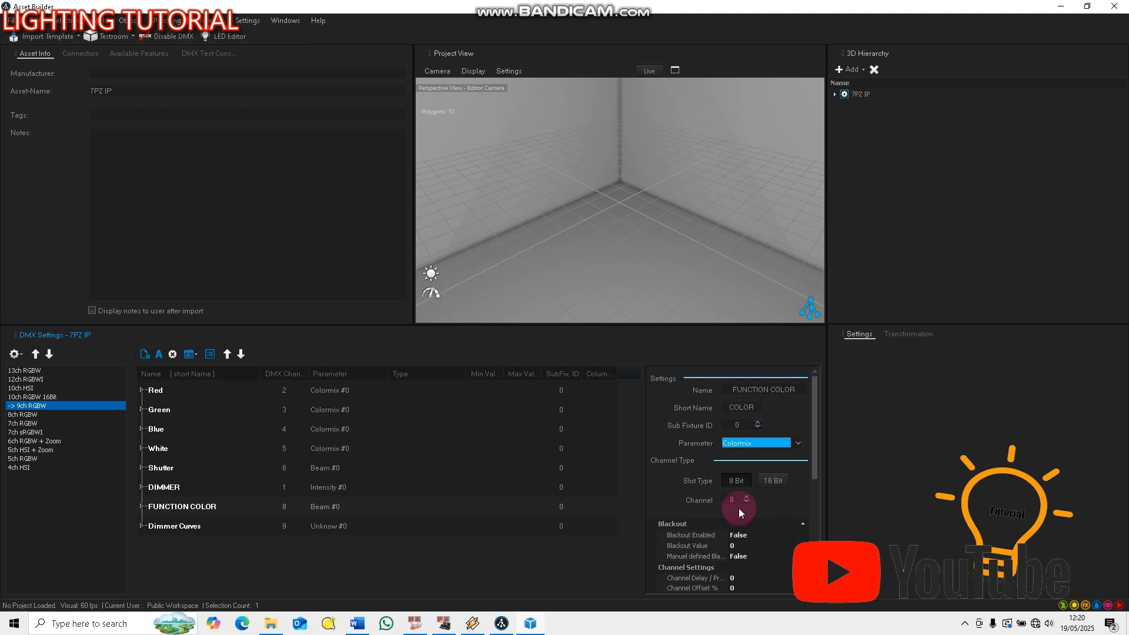
{"action": "left_click", "coordinate": [740, 501]}
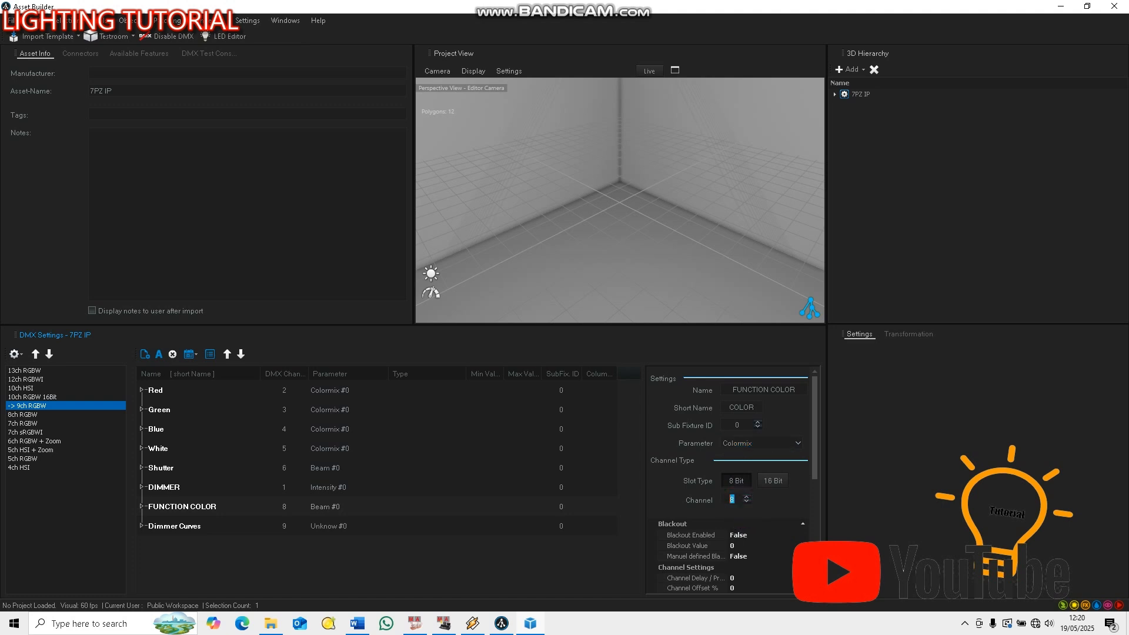
{"action": "left_click", "coordinate": [711, 499]}
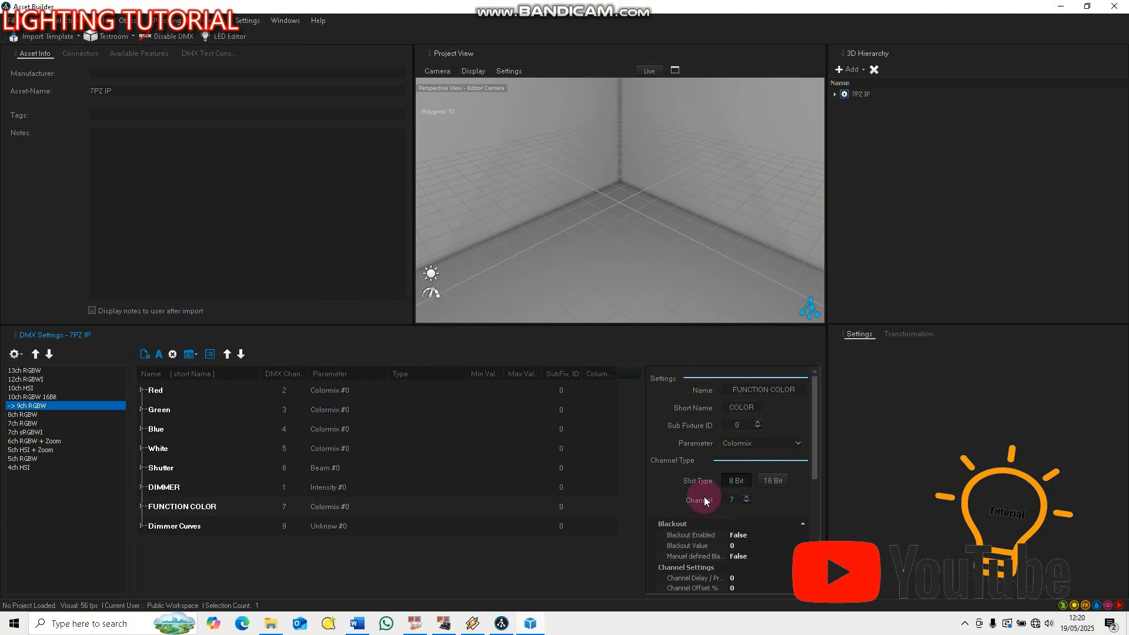
{"action": "left_click", "coordinate": [491, 542]}
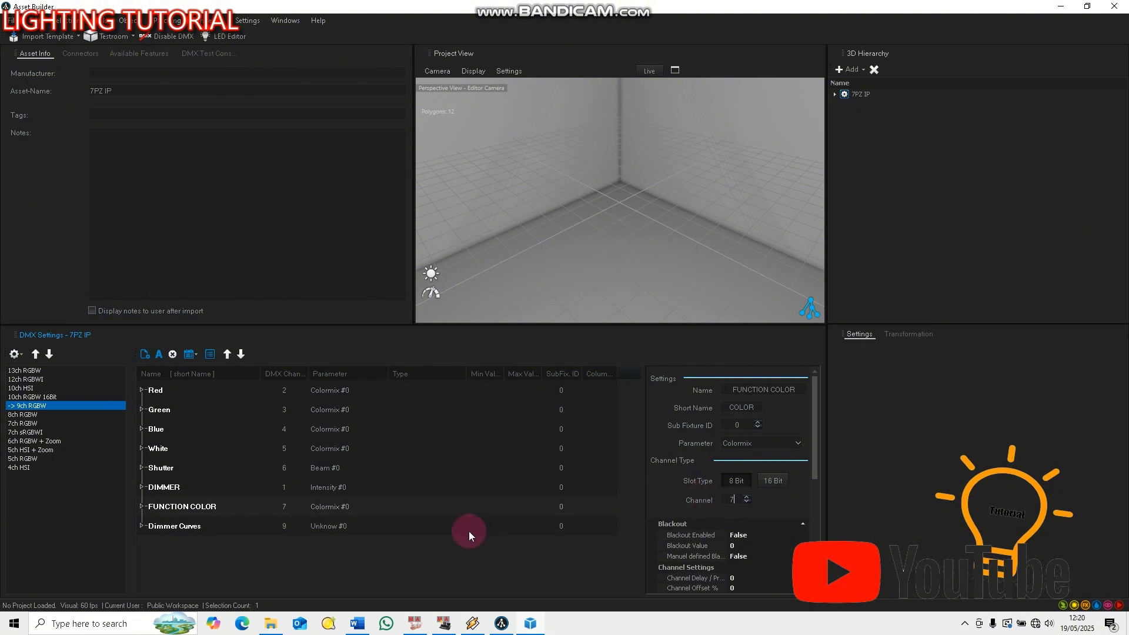
Delete the Dimmer Curves channel from the 9ch RGBW mode
{"action": "left_click", "coordinate": [181, 528]}
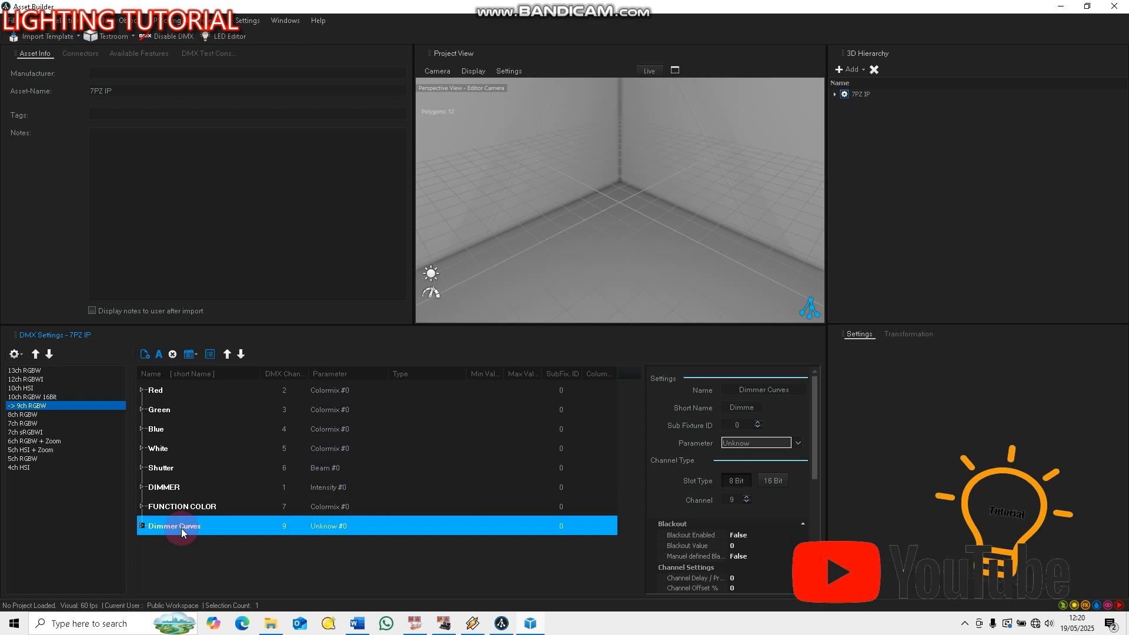
{"action": "right_click", "coordinate": [181, 529]}
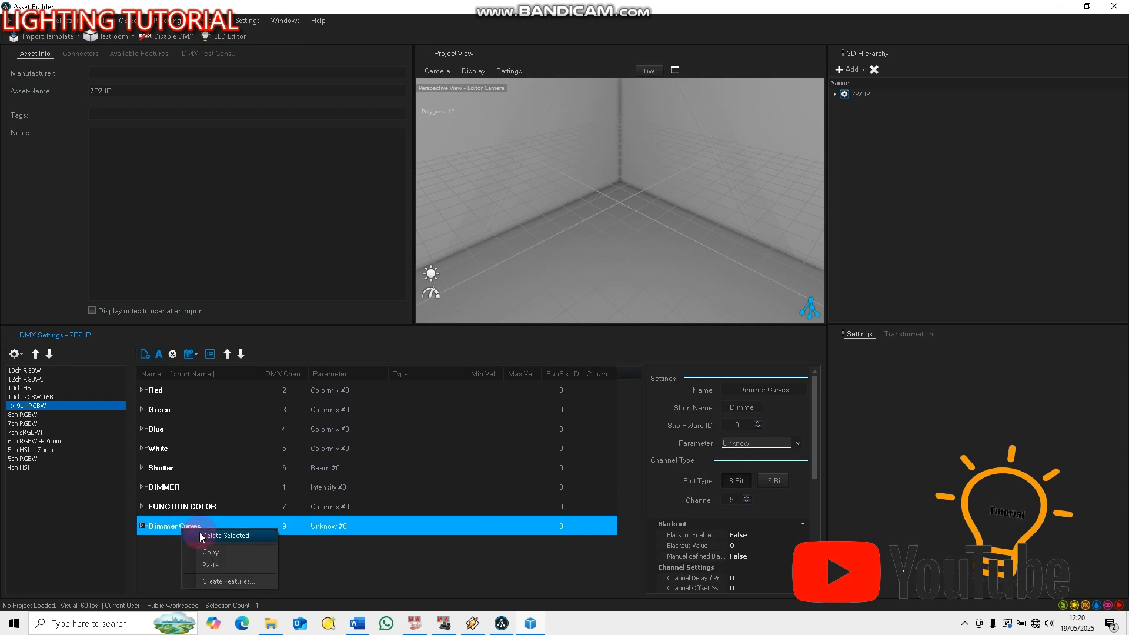
{"action": "left_click", "coordinate": [201, 536]}
{"action": "left_click", "coordinate": [541, 357]}
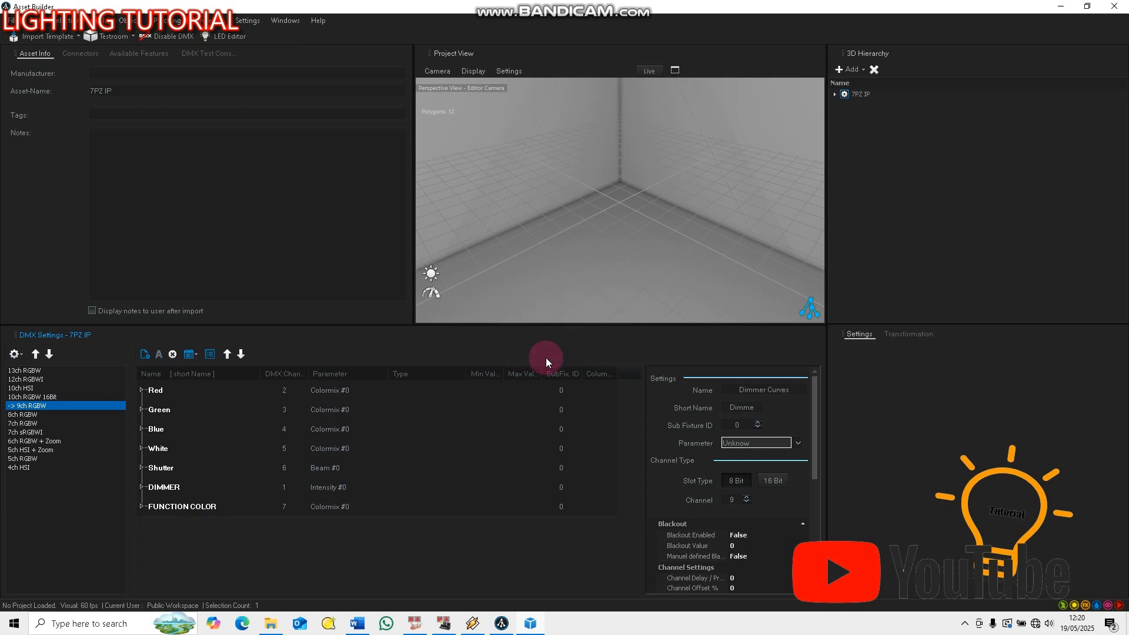
{"action": "right_click", "coordinate": [183, 510]}
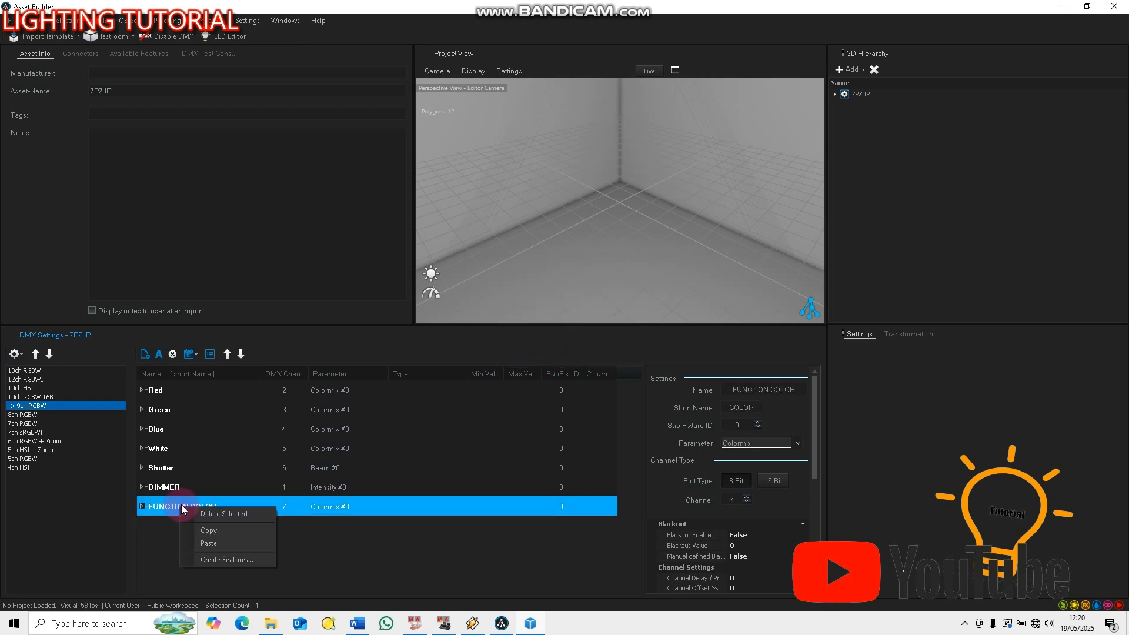
{"action": "left_click", "coordinate": [209, 560]}
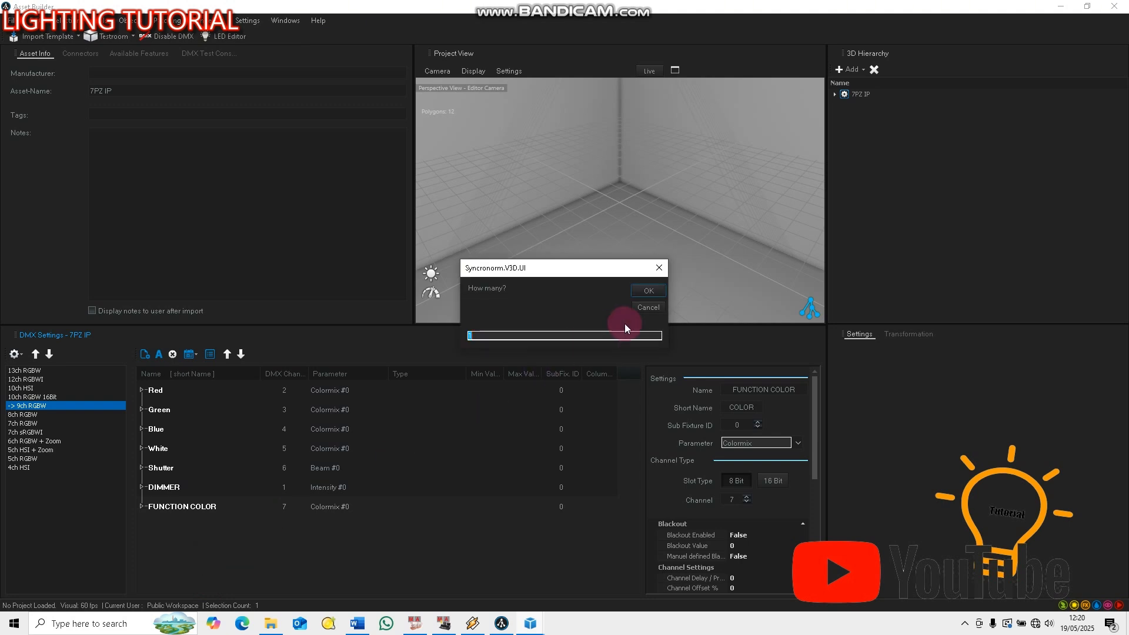
{"action": "left_click", "coordinate": [633, 303]}
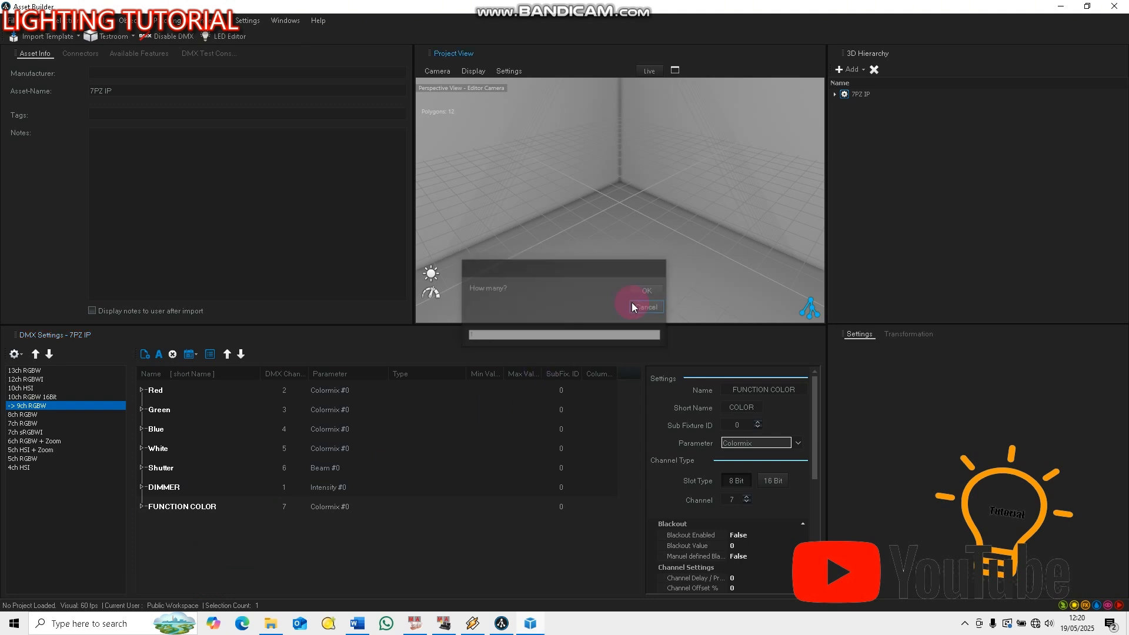
Add a new DMX function named SPEED COLOR to the 9ch RGBW mode
{"action": "left_click", "coordinate": [145, 355]}
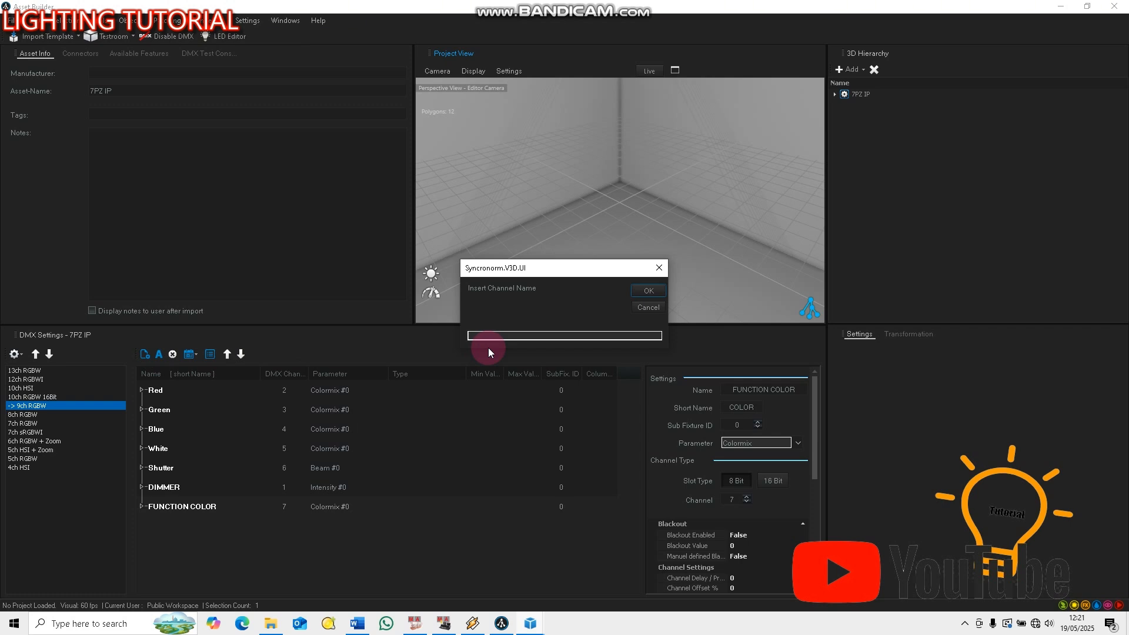
{"action": "type", "text": "SPPE"}
{"action": "key", "text": "BackSpace"}
{"action": "key", "text": "BackSpace"}
{"action": "type", "text": "EED COLO"}
{"action": "key", "text": "Return"}
{"action": "left_click", "coordinate": [488, 348]}
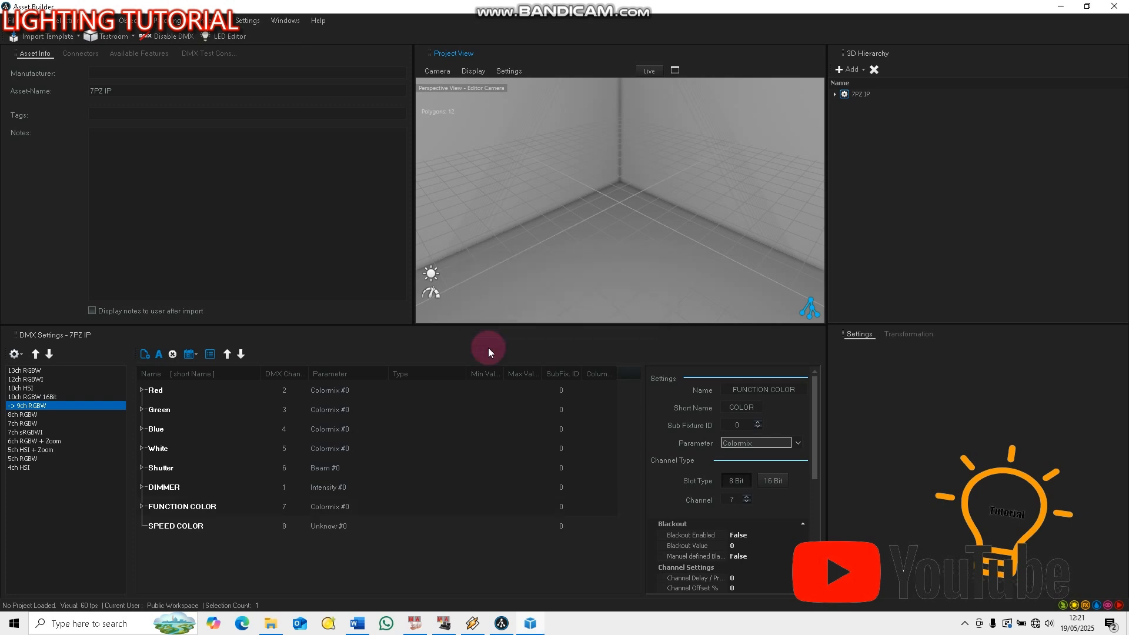
Set the SPEED COLOR channel's parameter to Colormix, and check the channel list against the table in Word
{"action": "left_click", "coordinate": [206, 527]}
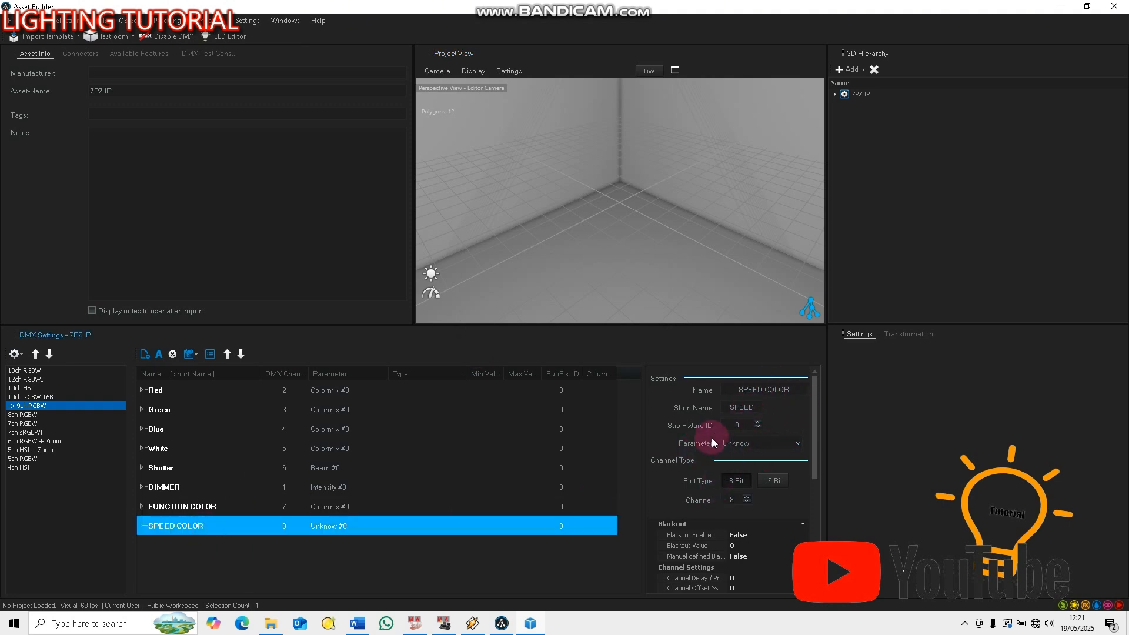
{"action": "left_click", "coordinate": [764, 443]}
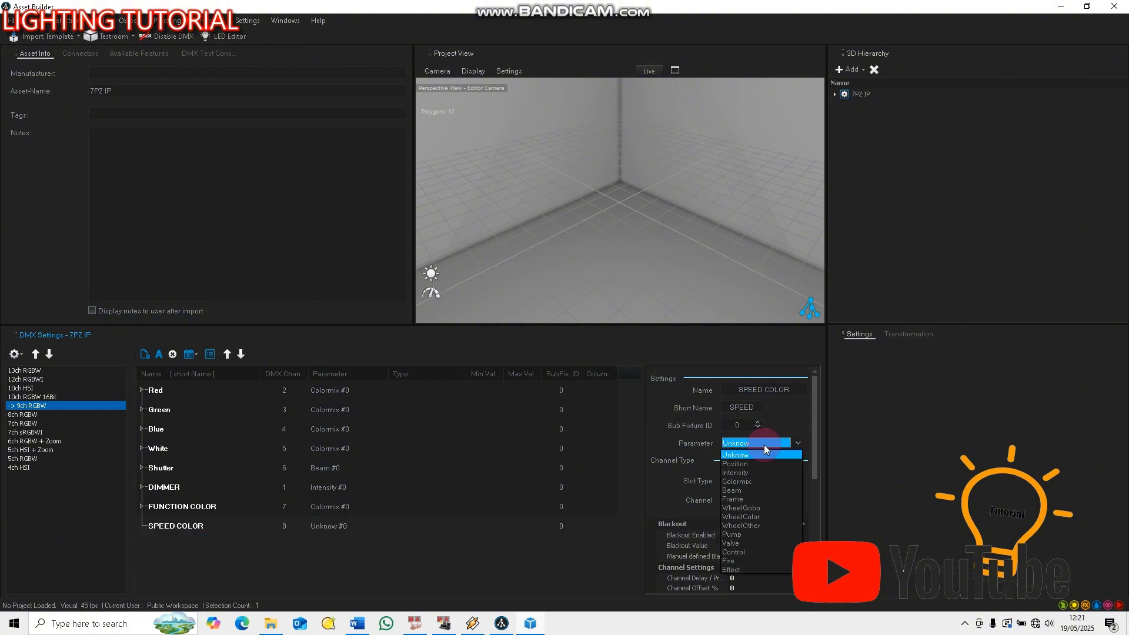
{"action": "left_click", "coordinate": [746, 481]}
{"action": "left_click", "coordinate": [735, 499]}
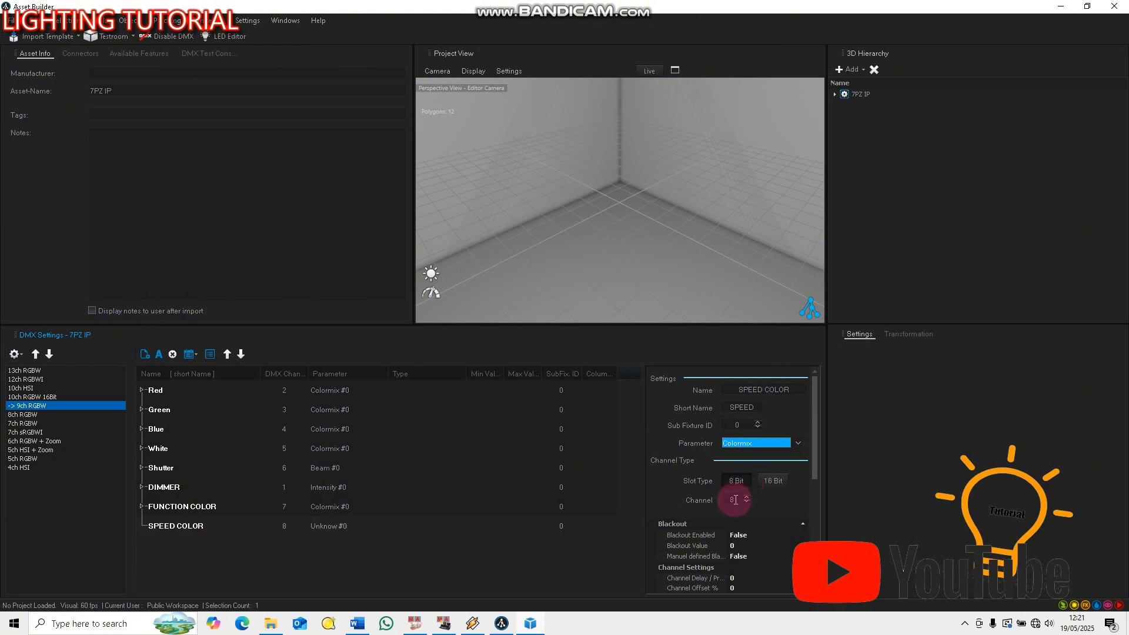
{"action": "left_click", "coordinate": [705, 501]}
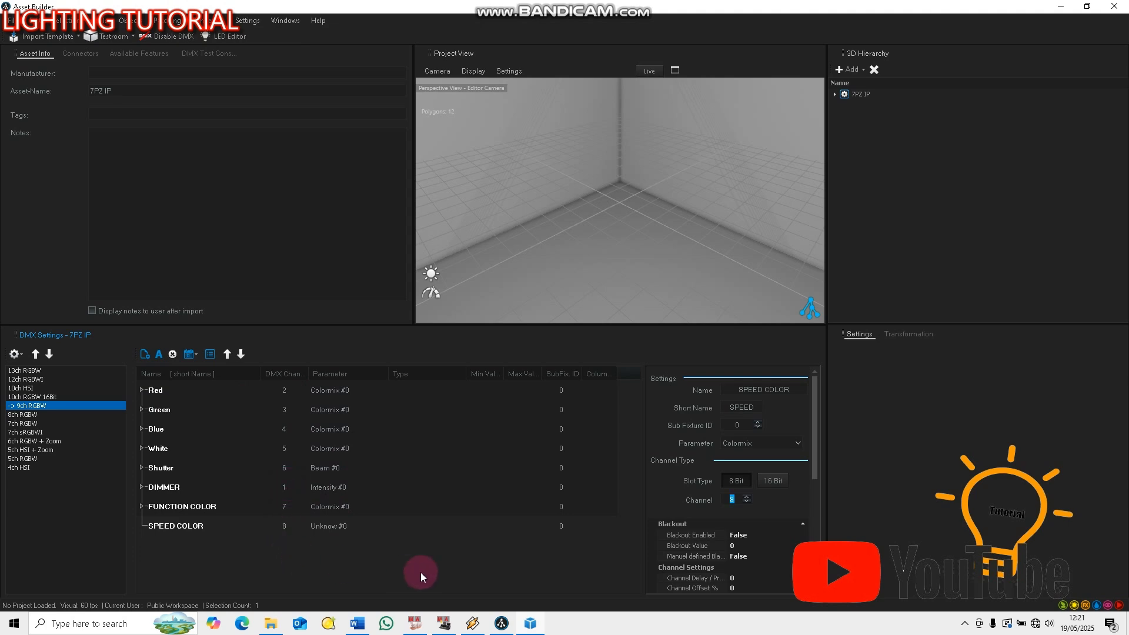
{"action": "left_click", "coordinate": [357, 623]}
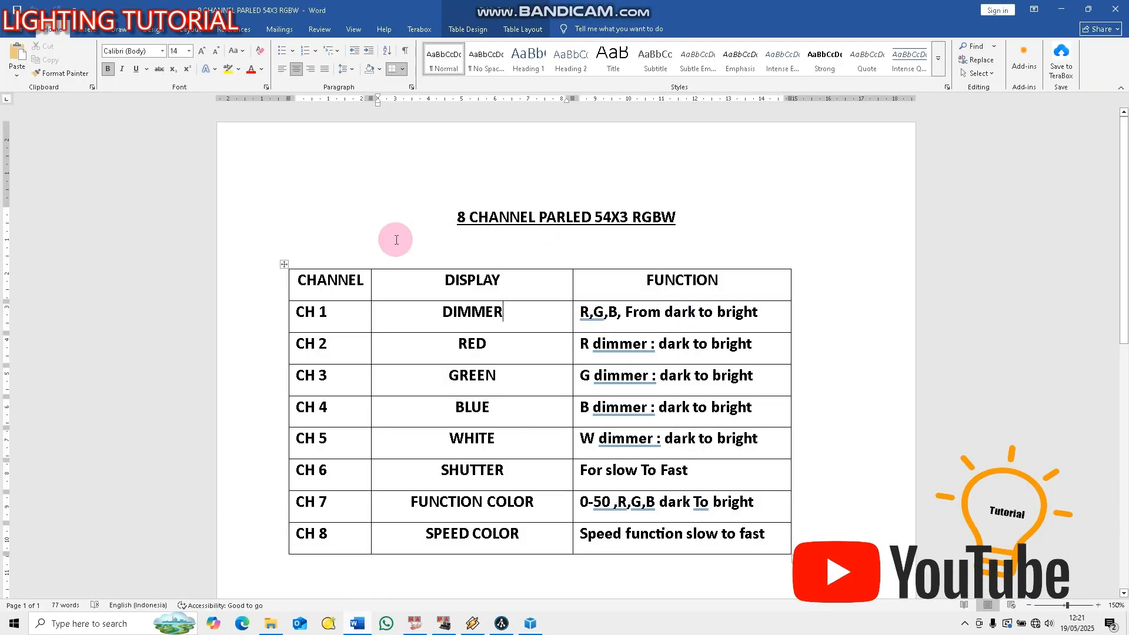
{"action": "left_click", "coordinate": [528, 626]}
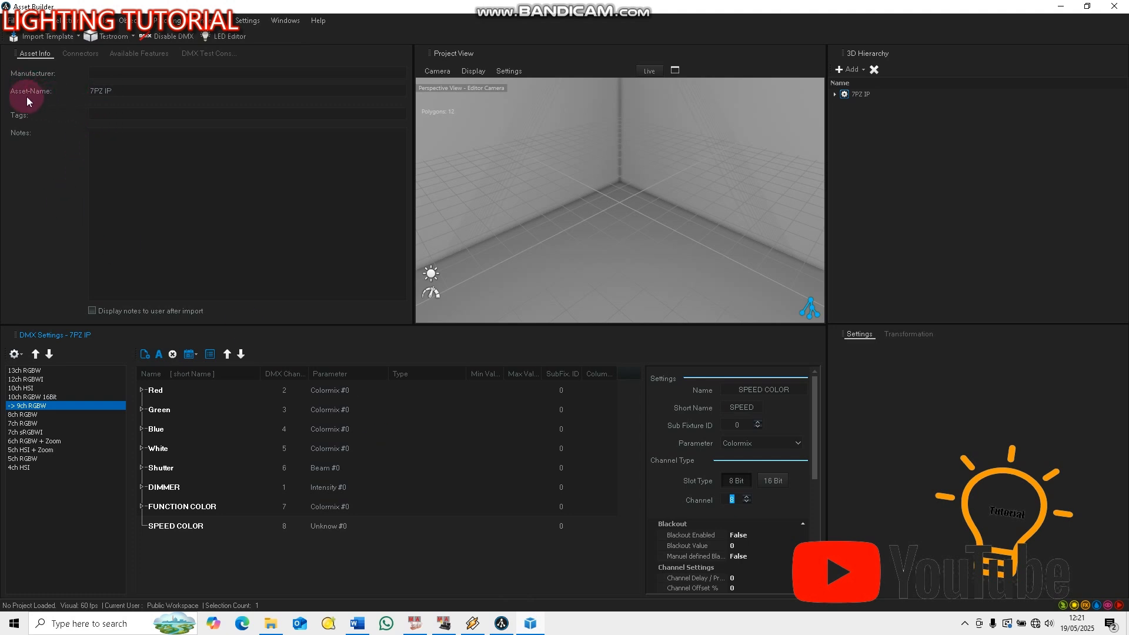
Set the asset's name to PARLED RGBW and its manufacturer to LIGHTING TUTORIAL
{"action": "left_click_drag", "start_coordinate": [109, 90], "coordinate": [52, 90]}
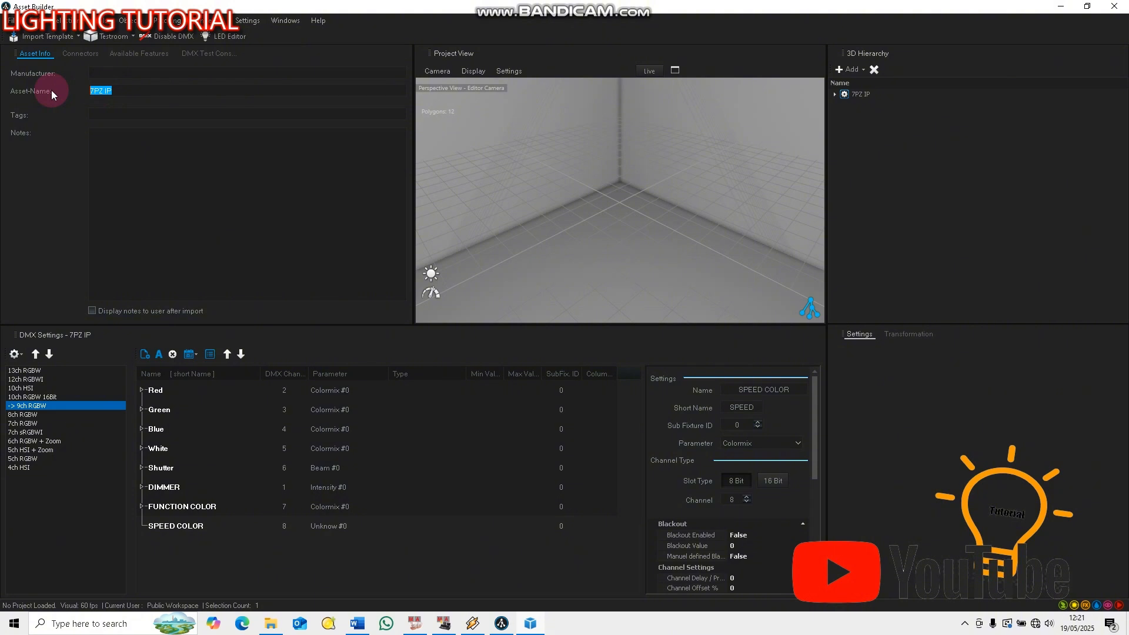
{"action": "type", "text": "PARLED RGBW"}
{"action": "left_click", "coordinate": [147, 123]}
{"action": "left_click", "coordinate": [102, 75]}
{"action": "type", "text": "LIGHTING N"}
{"action": "key", "text": "BackSpace"}
{"action": "type", "text": "TUTORIAL"}
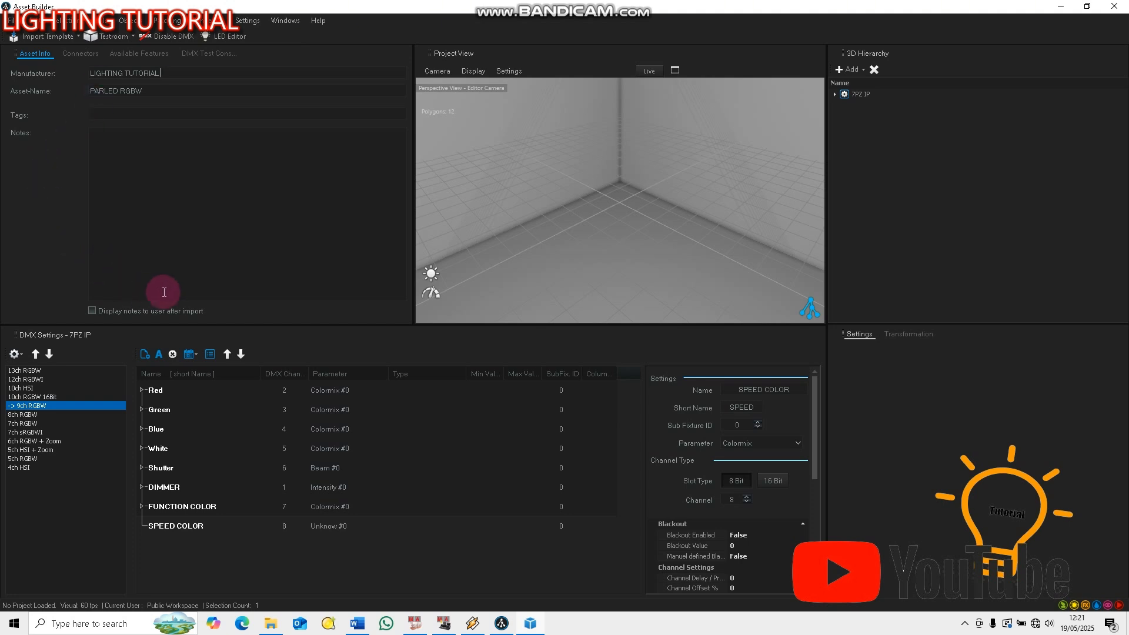
{"action": "left_click", "coordinate": [42, 409]}
Save the asset under the existing file PARLED 54 RGBW.dfix in the Pictures folder, overwriting it
{"action": "left_click", "coordinate": [11, 20]}
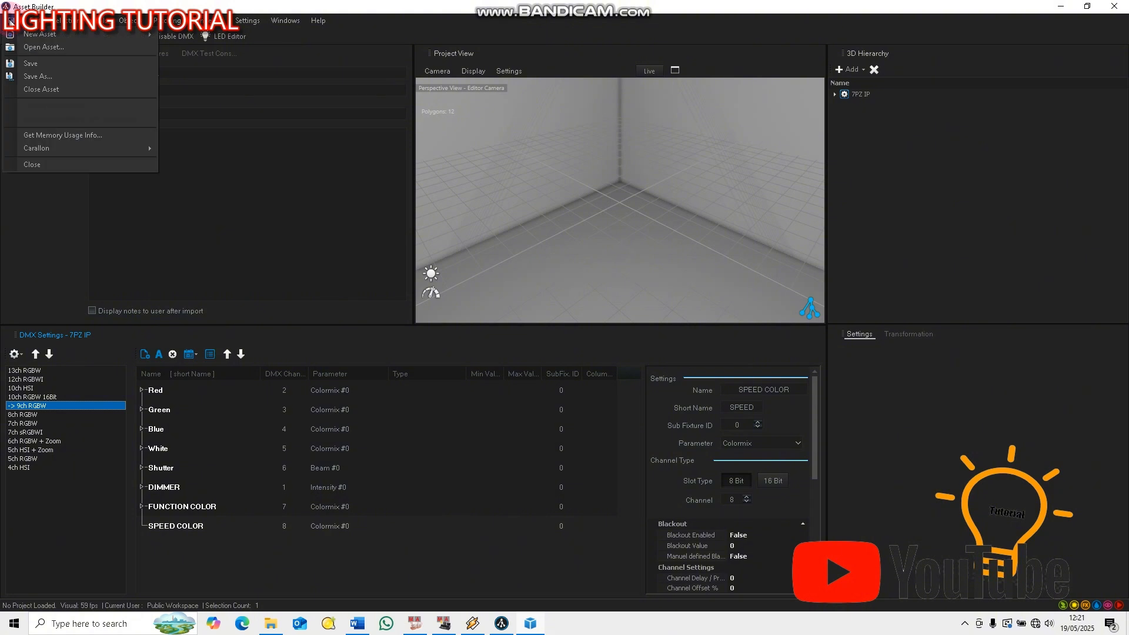
{"action": "left_click", "coordinate": [42, 83]}
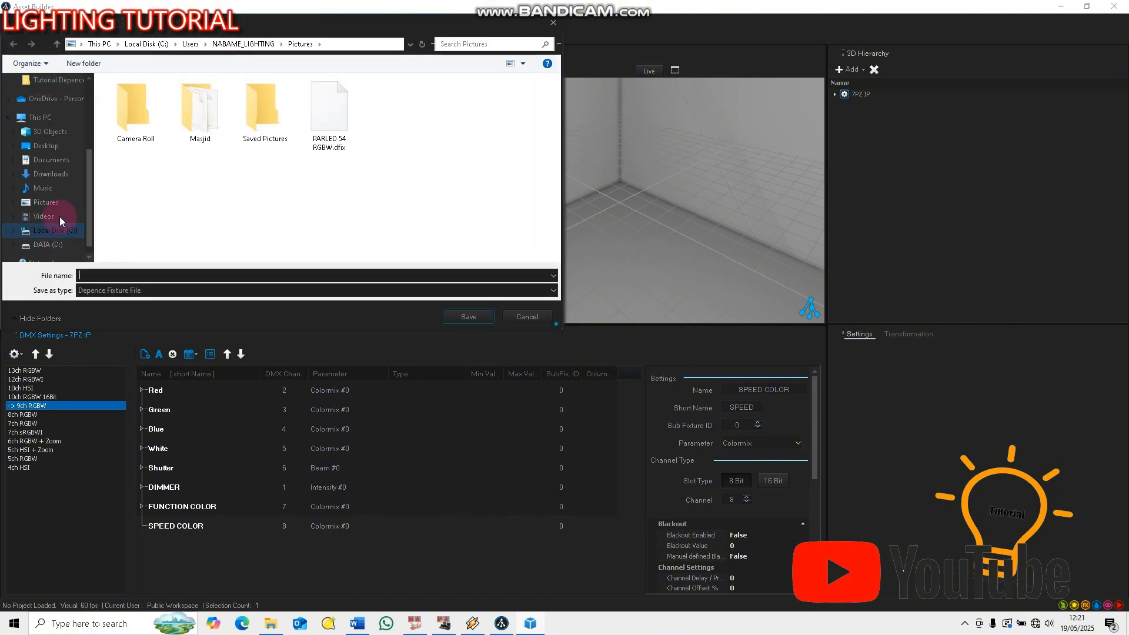
{"action": "left_click", "coordinate": [46, 203]}
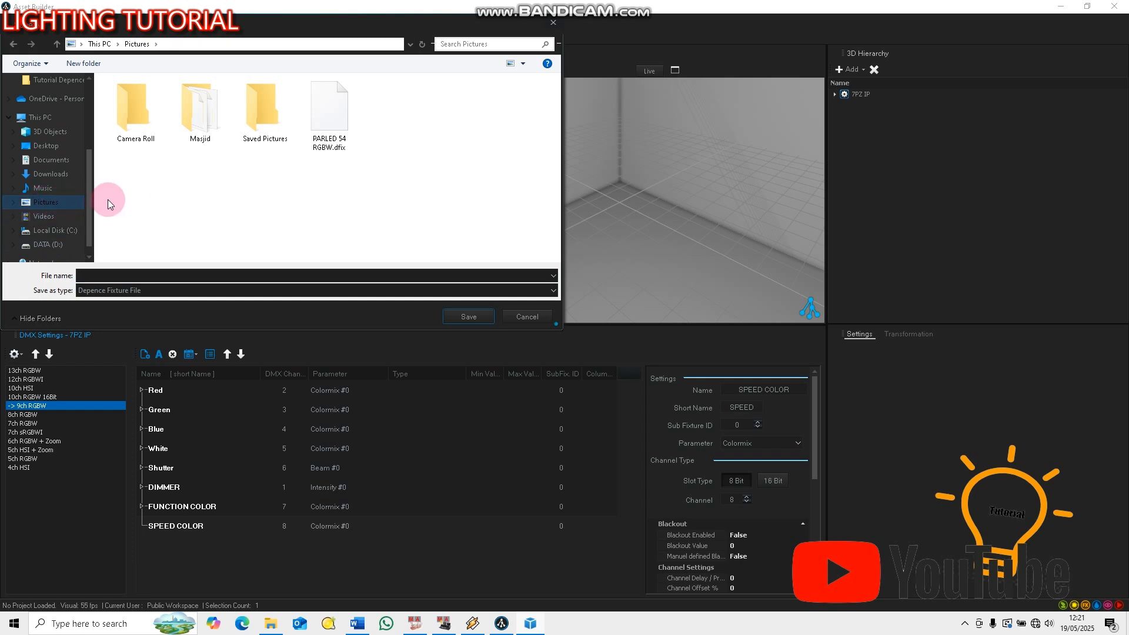
{"action": "left_click", "coordinate": [469, 317]}
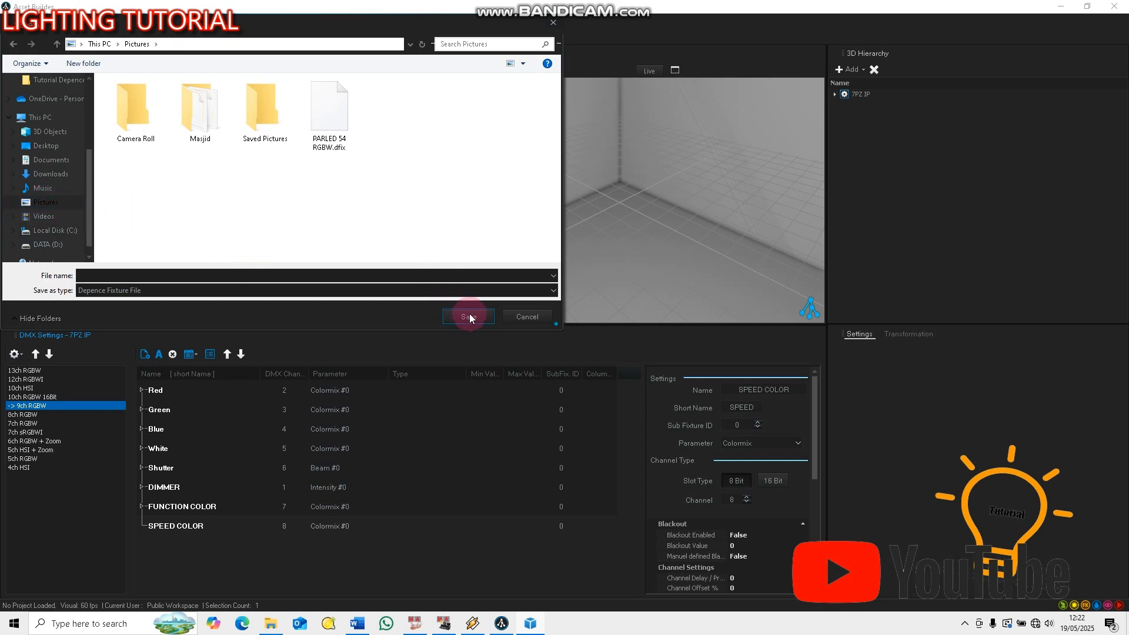
{"action": "left_click", "coordinate": [330, 124]}
{"action": "left_click", "coordinate": [461, 317]}
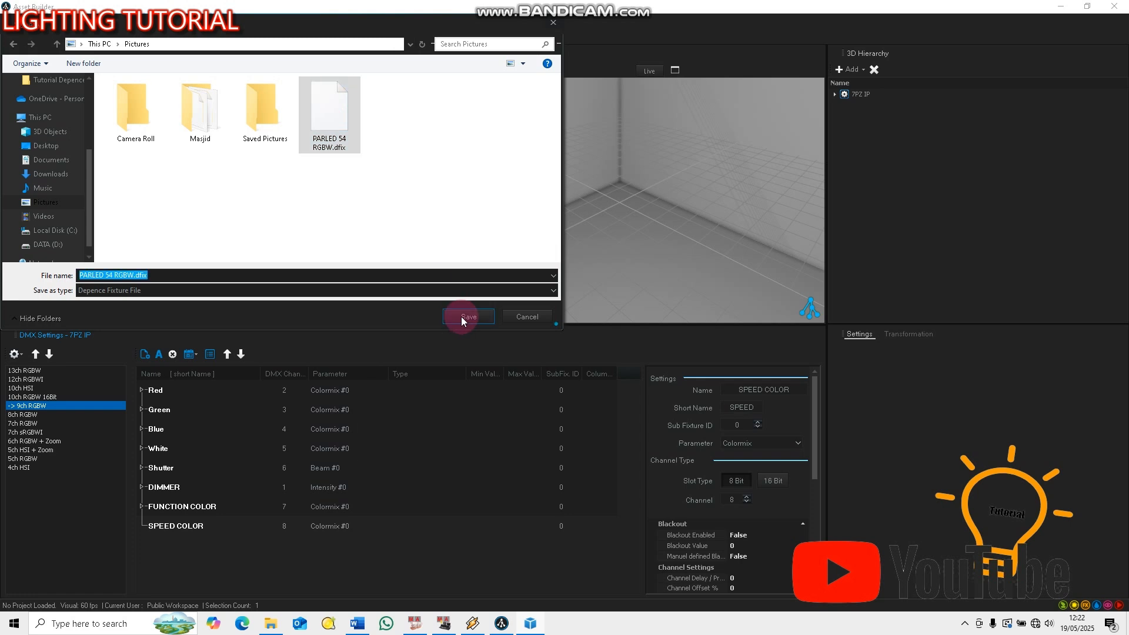
{"action": "left_click", "coordinate": [591, 314]}
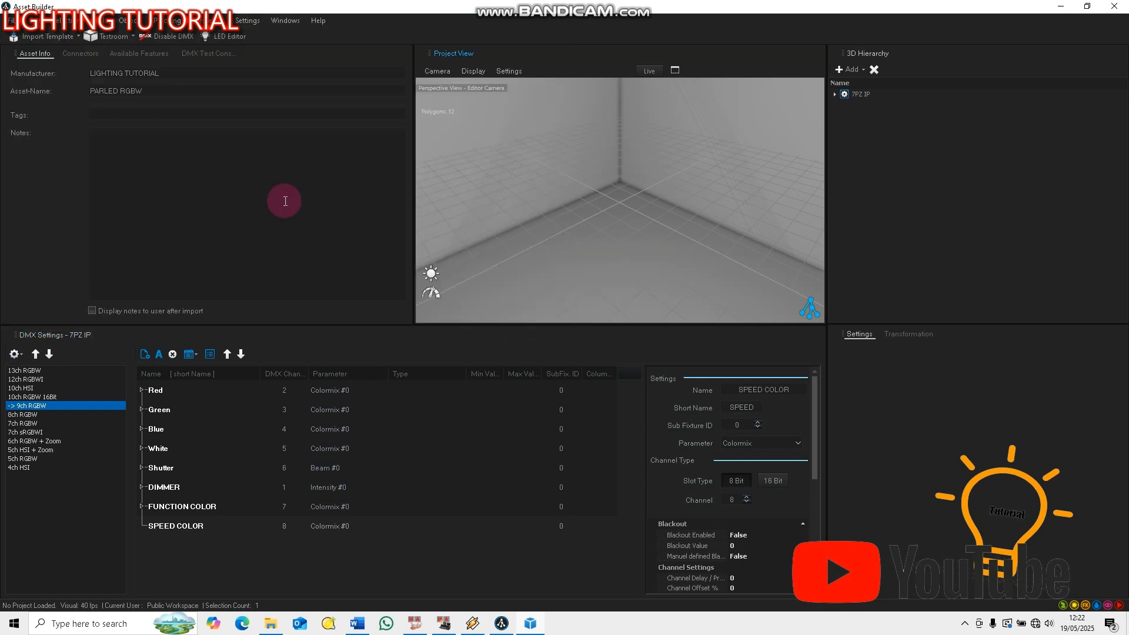
Close the current asset and reopen PARLED 54 RGBW.dfix from the Pictures folder
{"action": "left_click", "coordinate": [11, 20]}
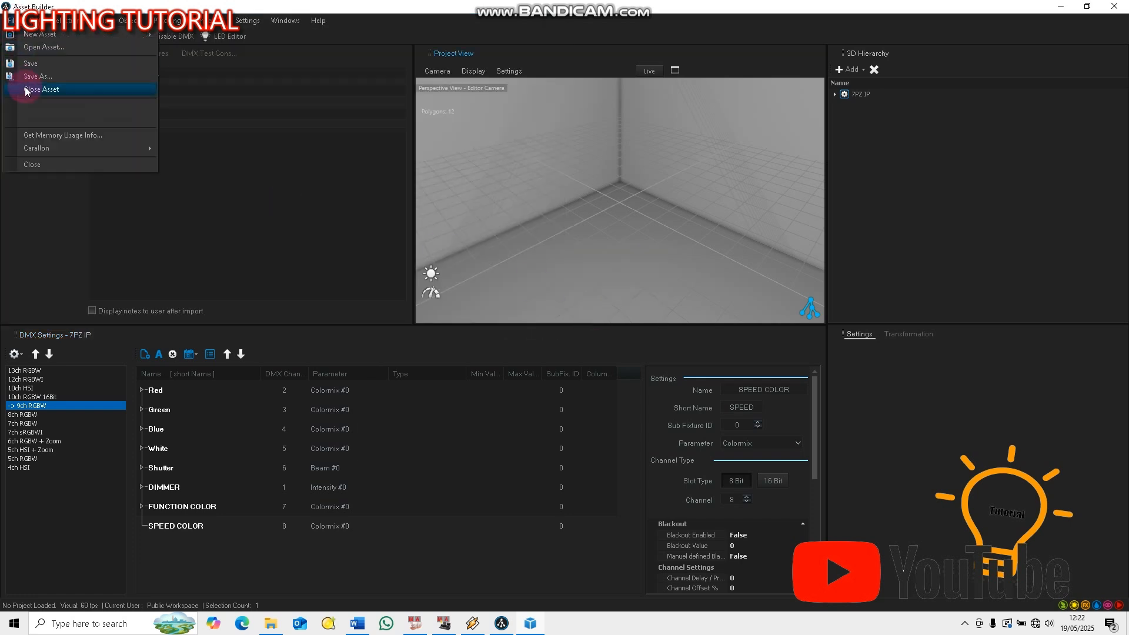
{"action": "left_click", "coordinate": [25, 90]}
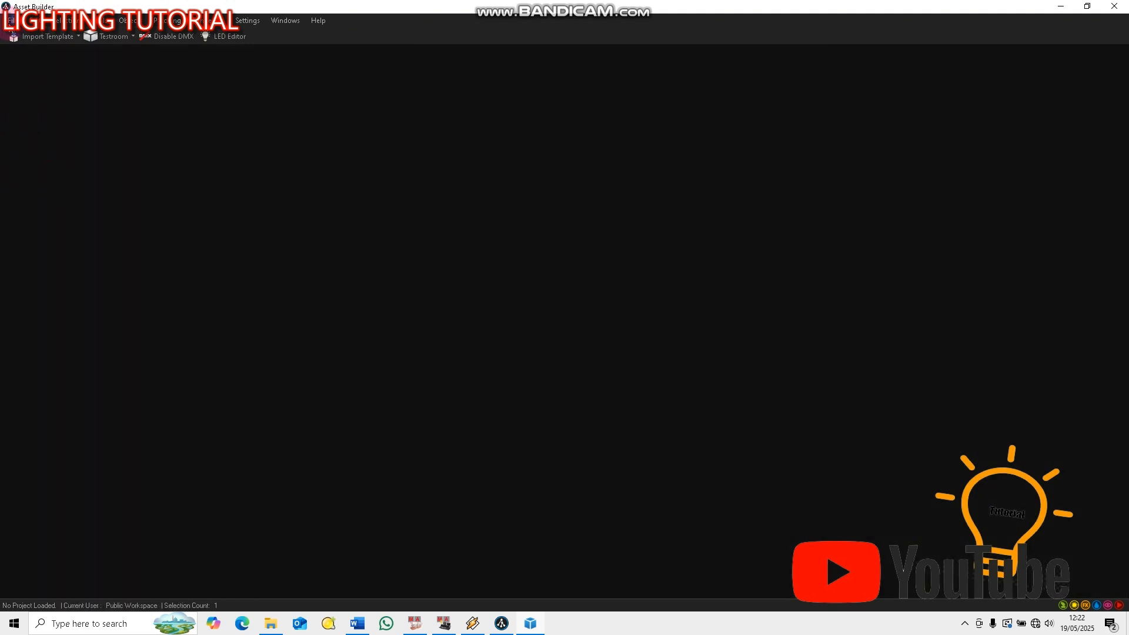
{"action": "left_click", "coordinate": [11, 20]}
{"action": "left_click", "coordinate": [26, 48]}
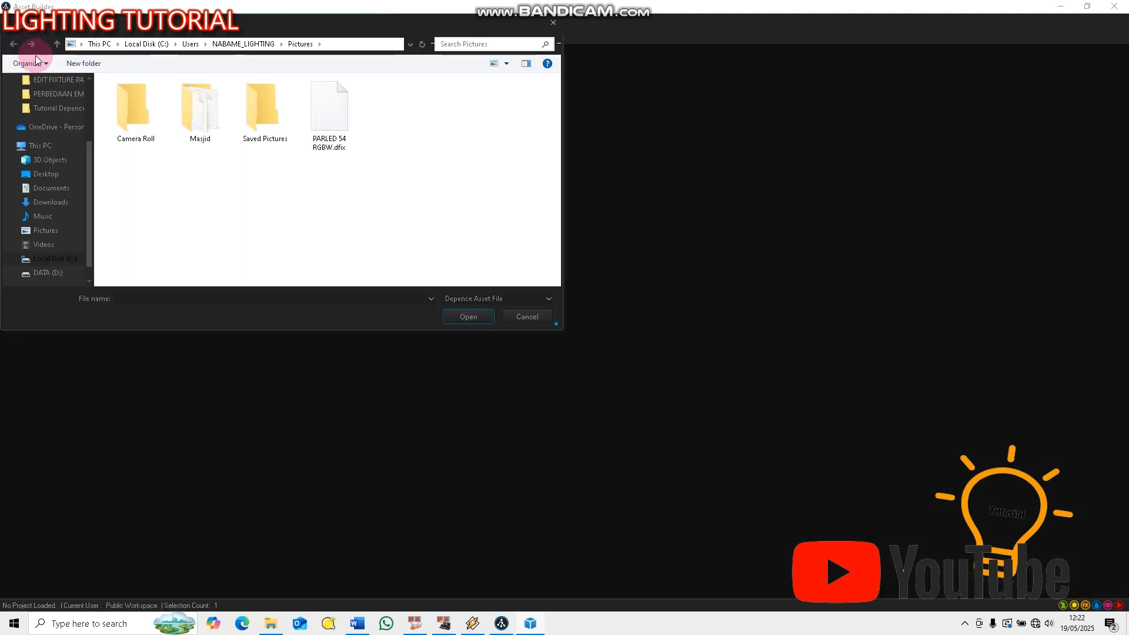
{"action": "double_click", "coordinate": [340, 107]}
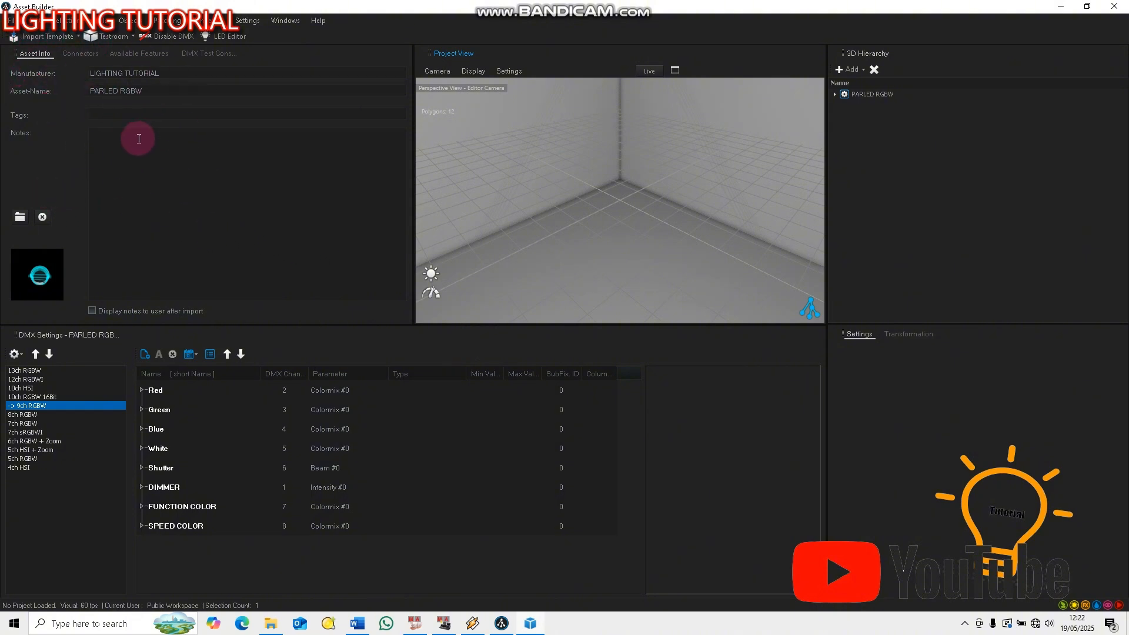
Set the asset's preview image to the 54-LED PAR light picture from the Pictures folder and save the asset
{"action": "left_click", "coordinate": [20, 218]}
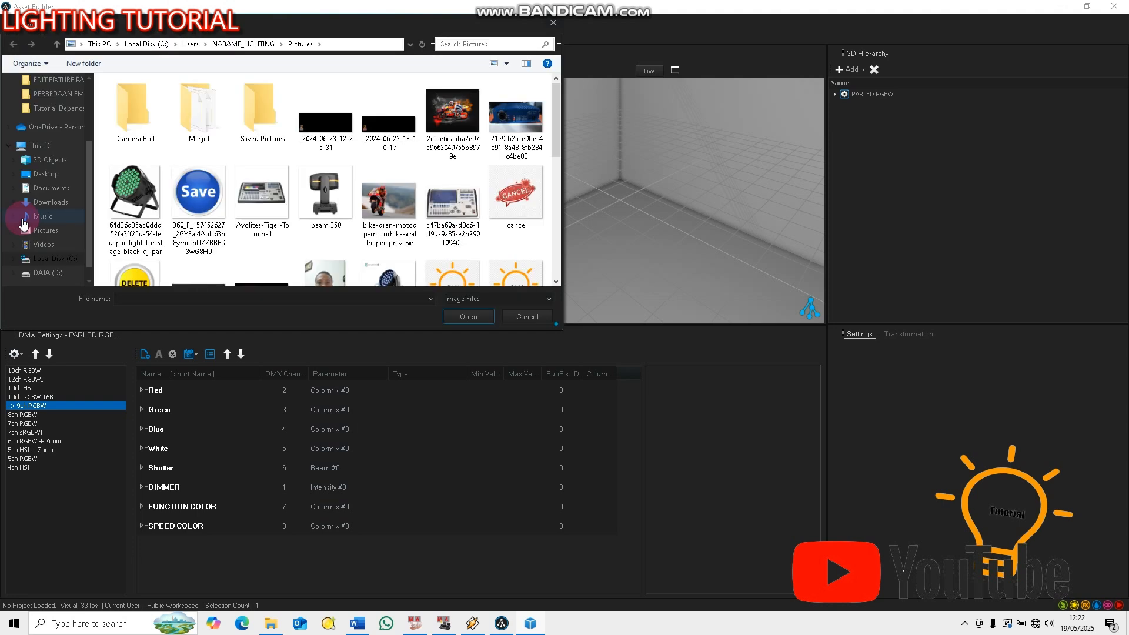
{"action": "double_click", "coordinate": [129, 194]}
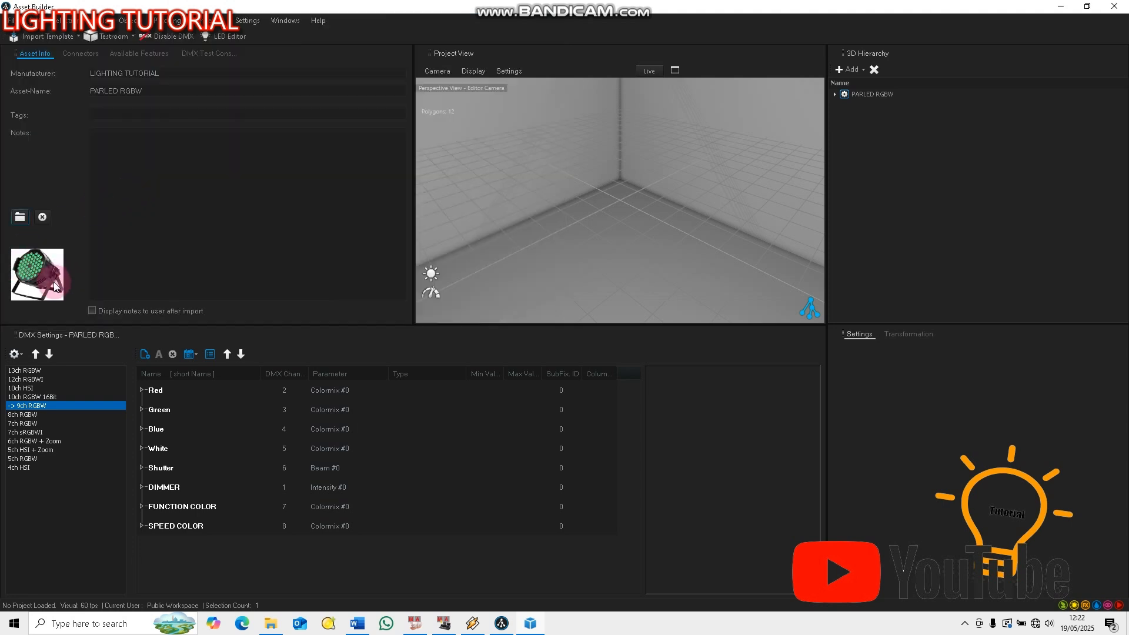
{"action": "left_click", "coordinate": [11, 20]}
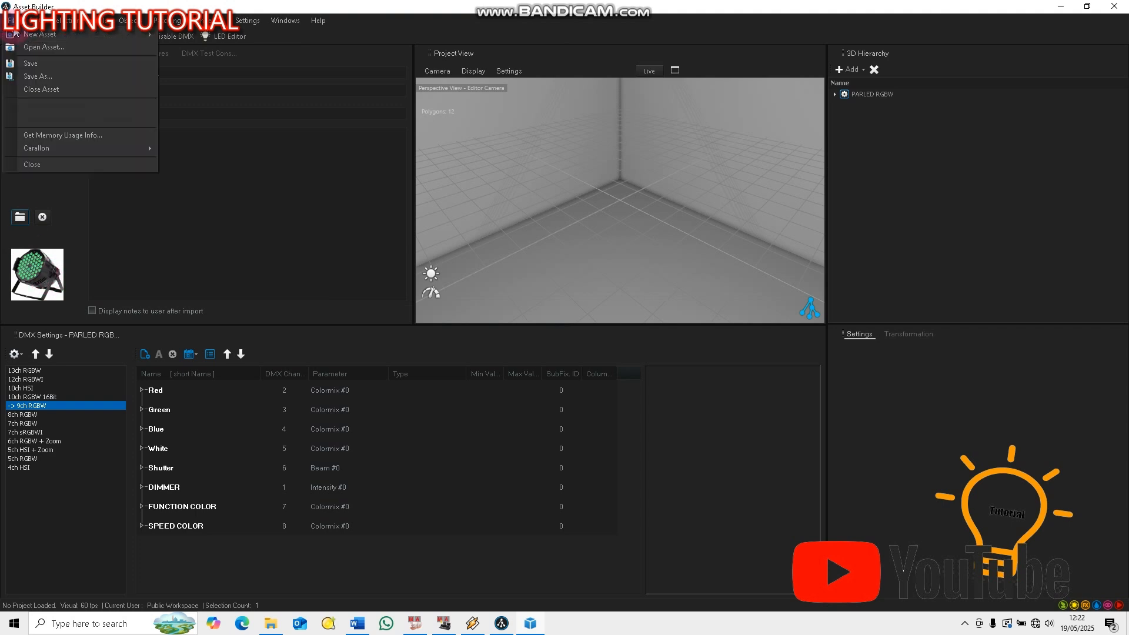
{"action": "left_click", "coordinate": [32, 67]}
Save the asset as a Depence fixture file over the existing PARLED 54 RGBW.dfix in Pictures, replacing it
{"action": "left_click", "coordinate": [15, 19]}
{"action": "left_click", "coordinate": [24, 75]}
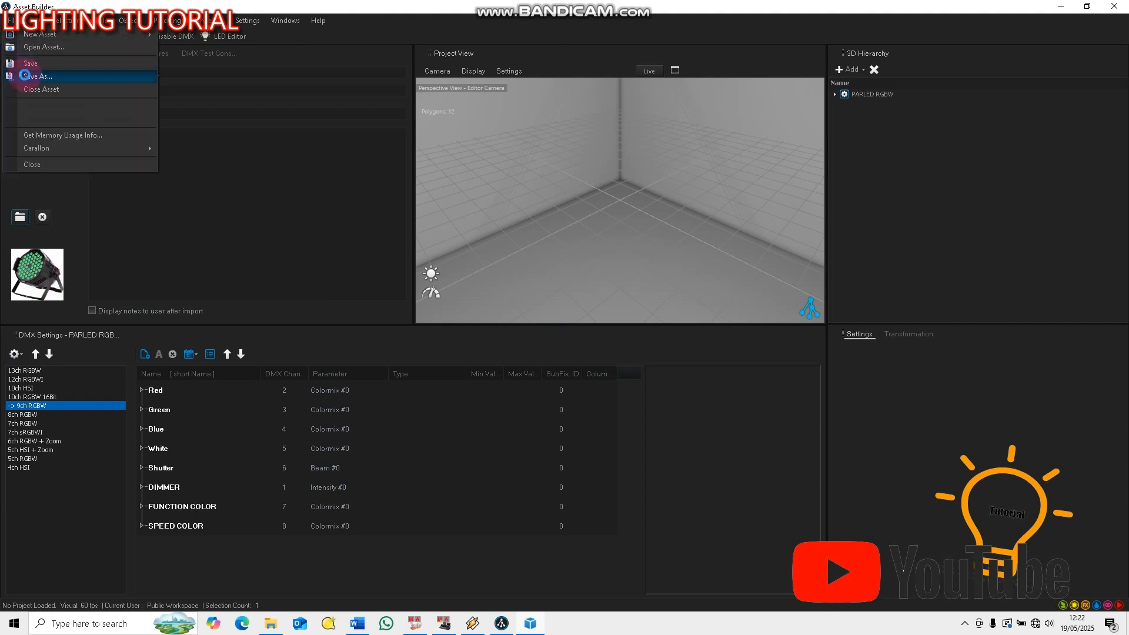
{"action": "double_click", "coordinate": [328, 112]}
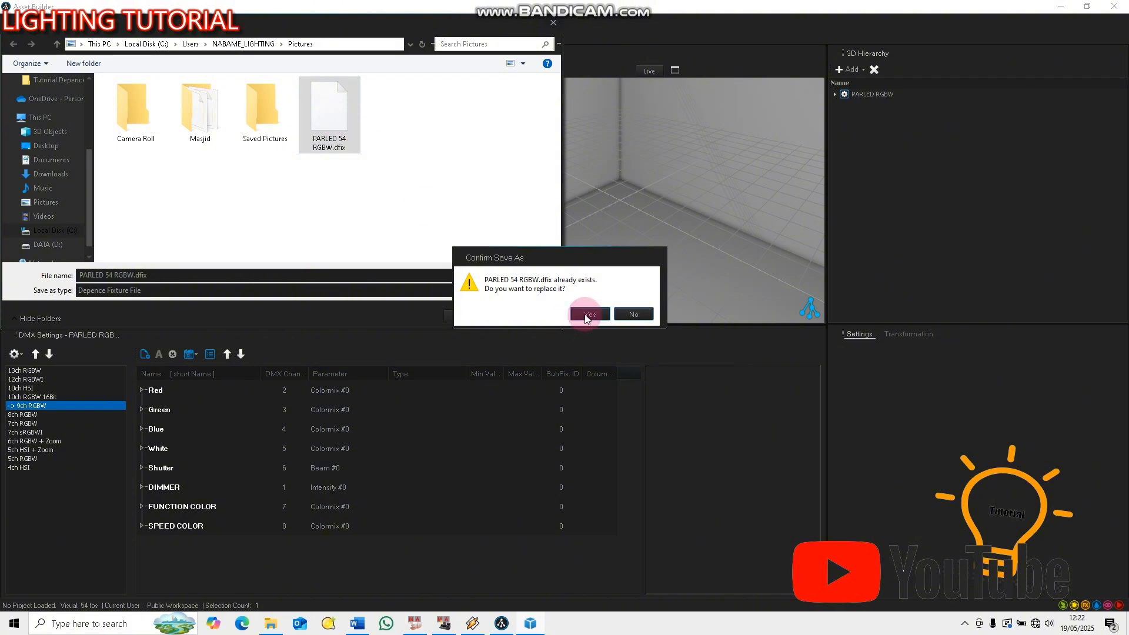
{"action": "left_click", "coordinate": [587, 317]}
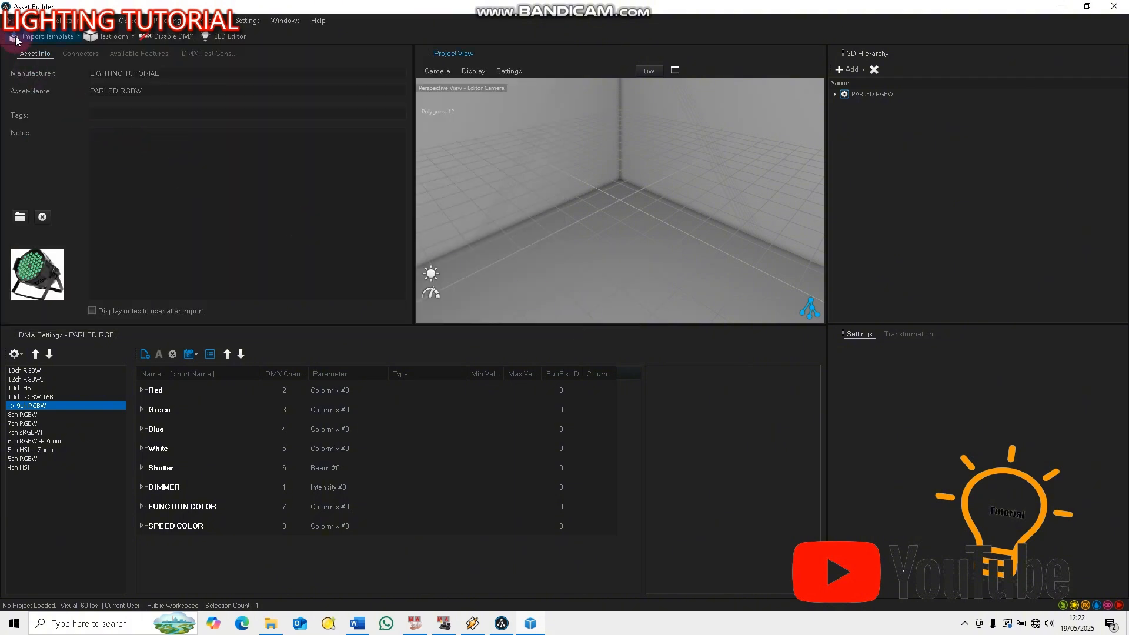
Switch to Depence and start a new, empty project
{"action": "left_click", "coordinate": [1062, 9]}
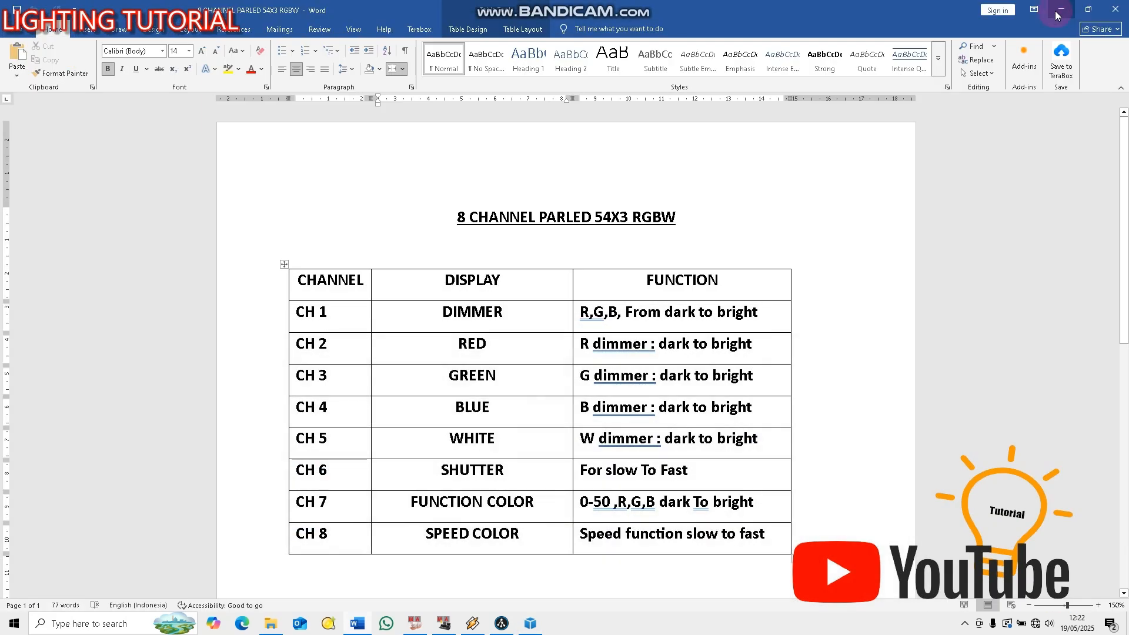
{"action": "left_click", "coordinate": [1061, 8]}
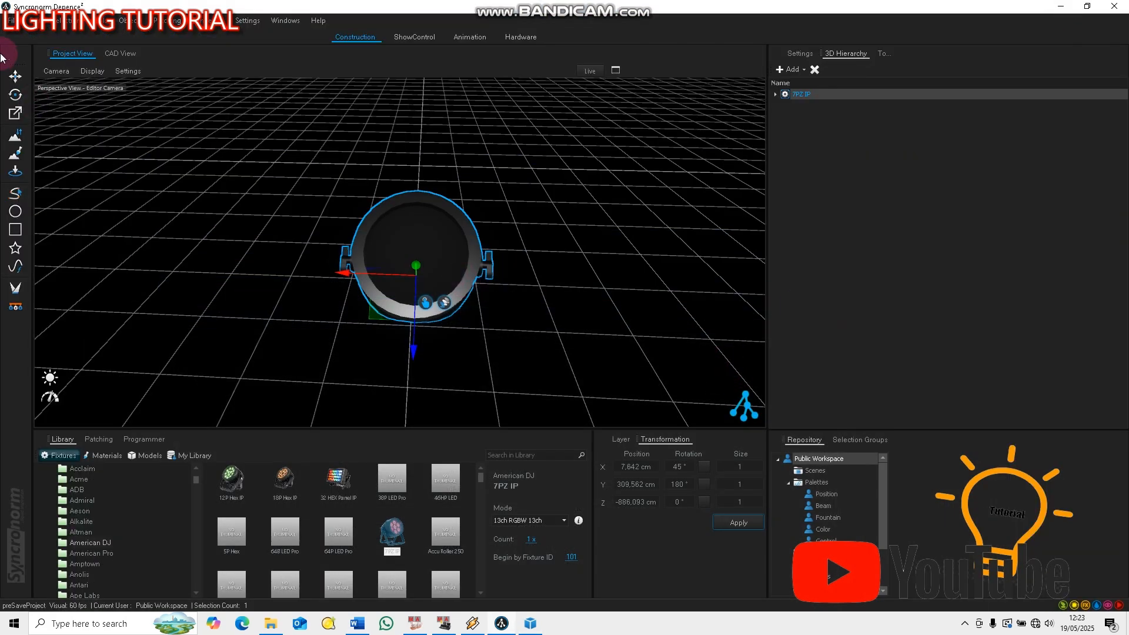
{"action": "left_click", "coordinate": [11, 20]}
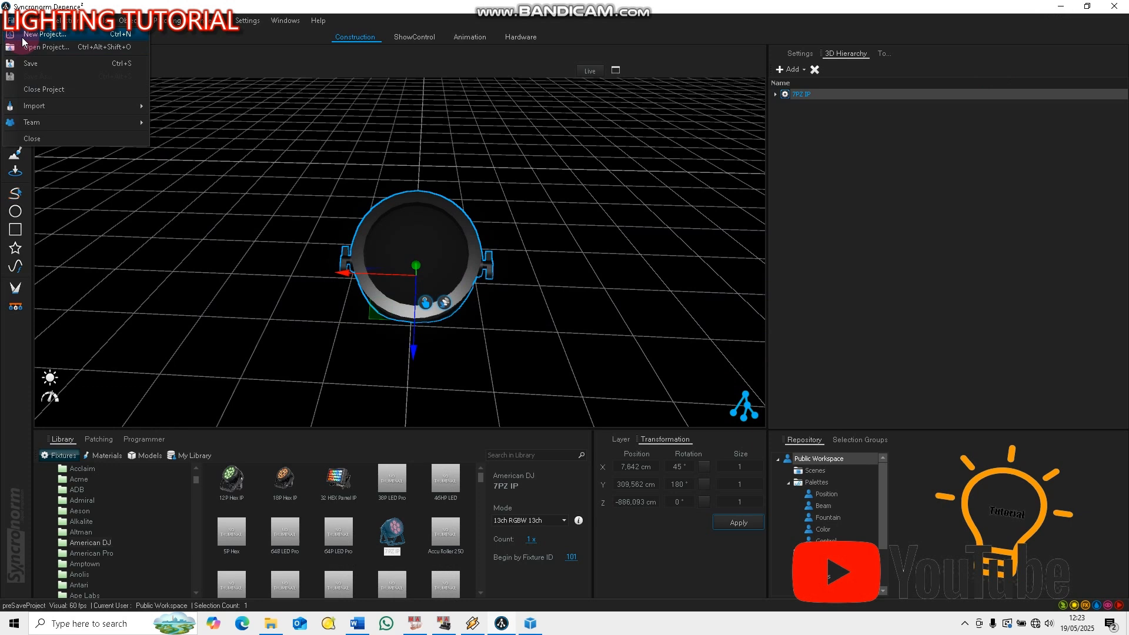
{"action": "left_click", "coordinate": [23, 37]}
{"action": "left_click", "coordinate": [581, 359]}
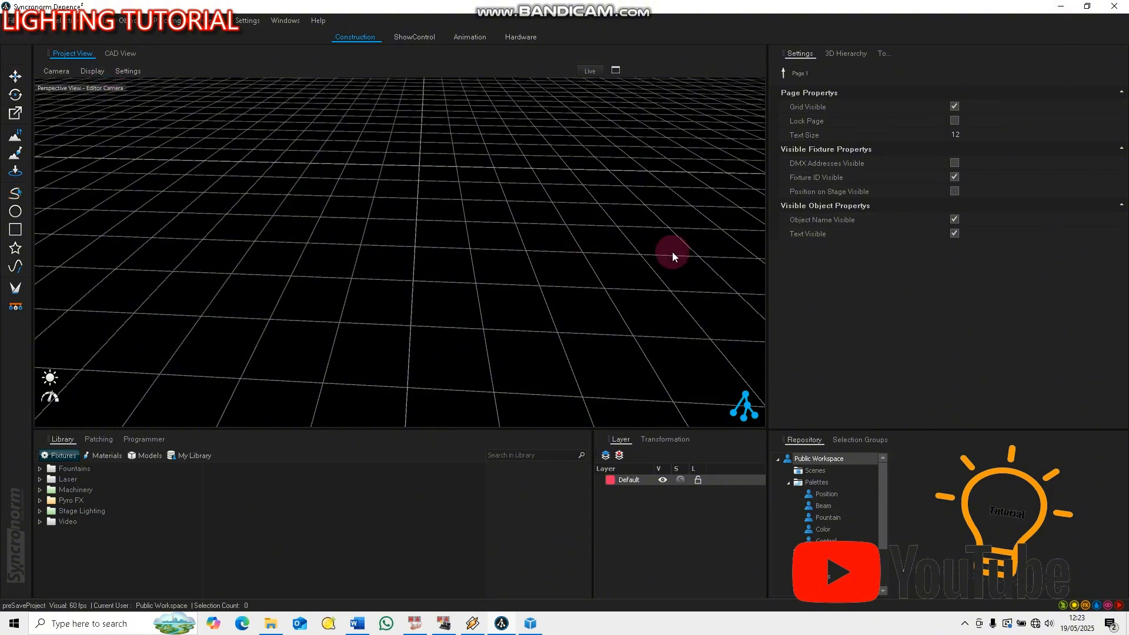
Switch to File Explorer and copy PARLED 54 RGBW.dfix from the Pictures folder
{"action": "left_click", "coordinate": [1060, 6]}
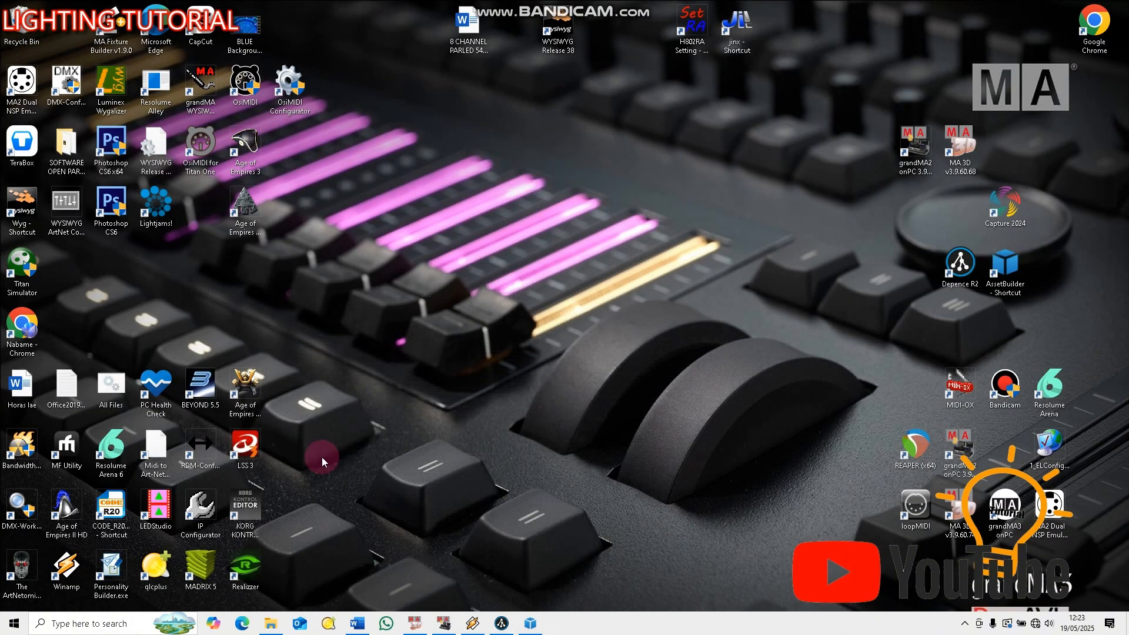
{"action": "left_click", "coordinate": [270, 624]}
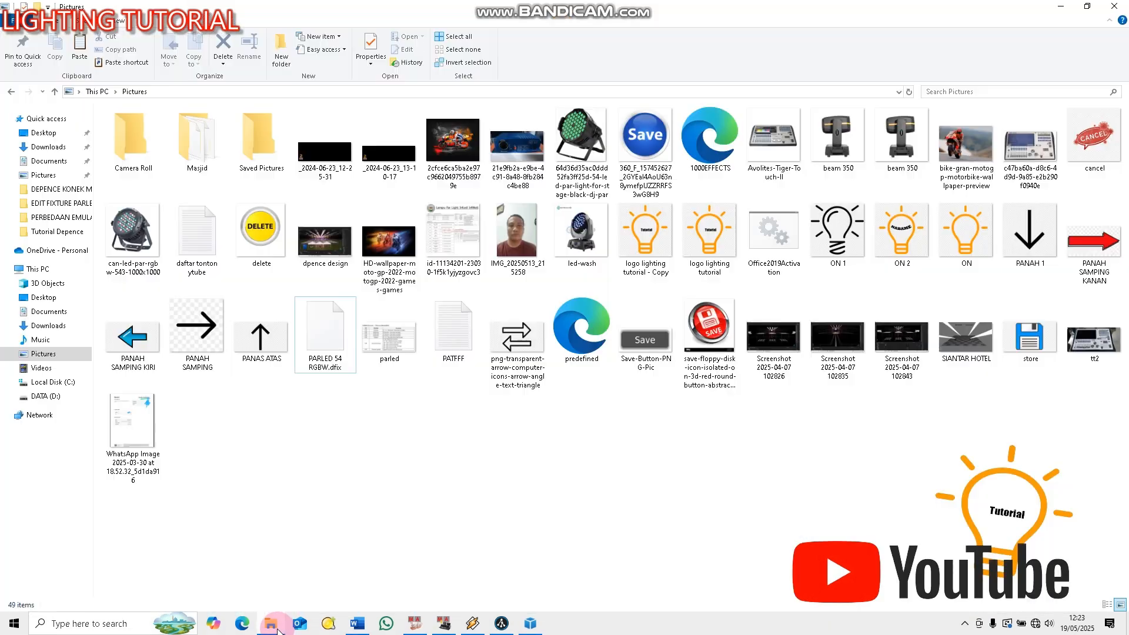
{"action": "left_click", "coordinate": [38, 353]}
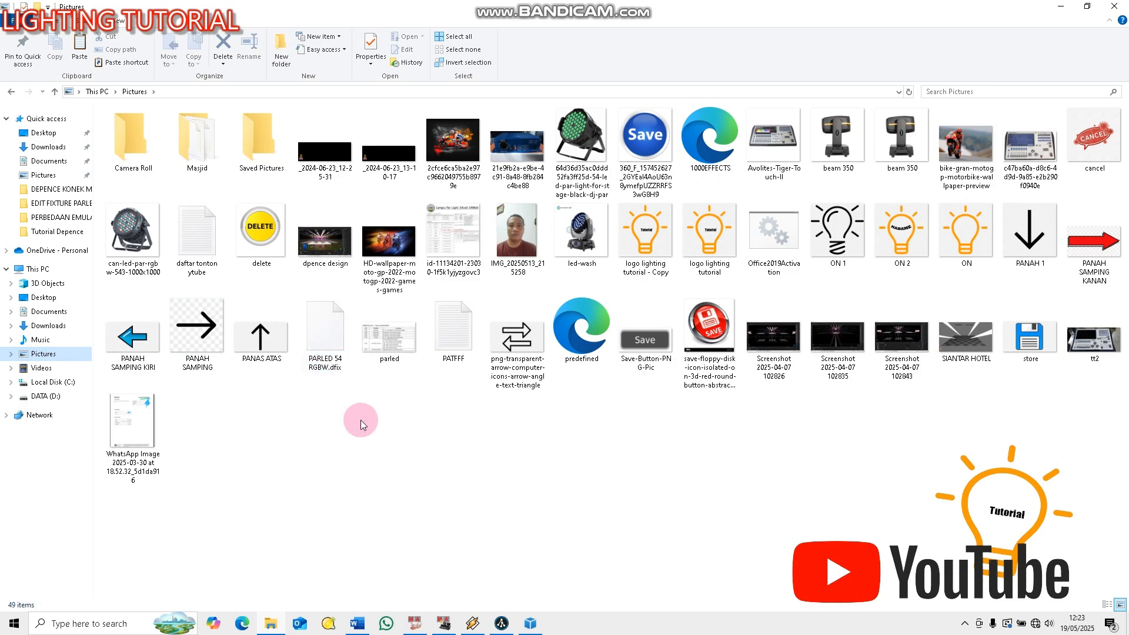
{"action": "right_click", "coordinate": [323, 340]}
{"action": "left_click", "coordinate": [363, 533]}
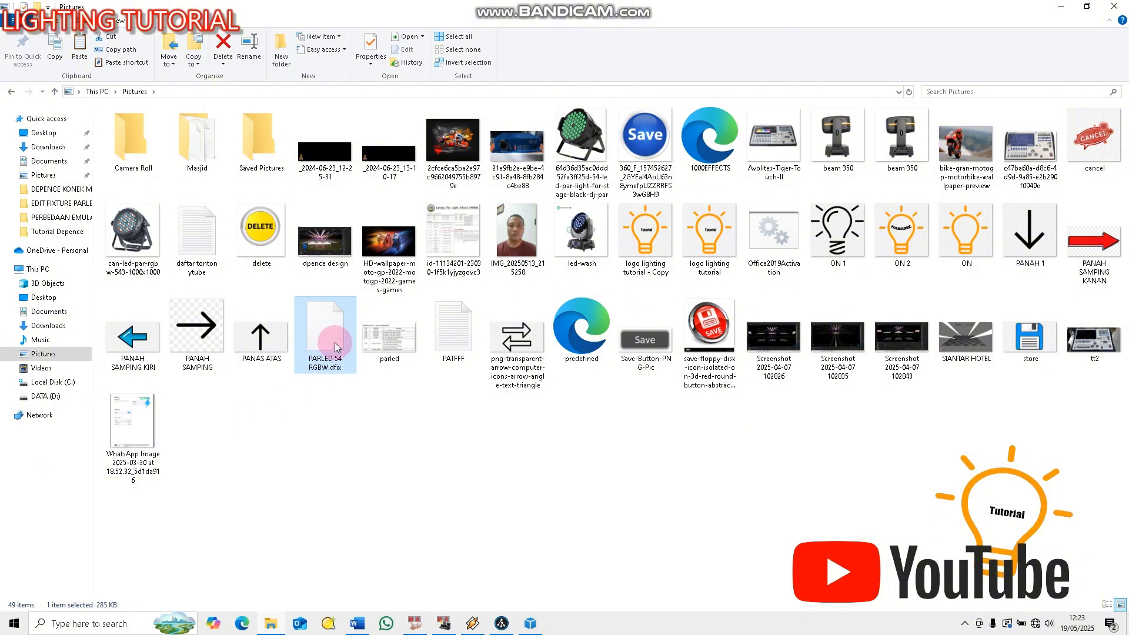
{"action": "right_click", "coordinate": [336, 347]}
{"action": "left_click", "coordinate": [360, 534]}
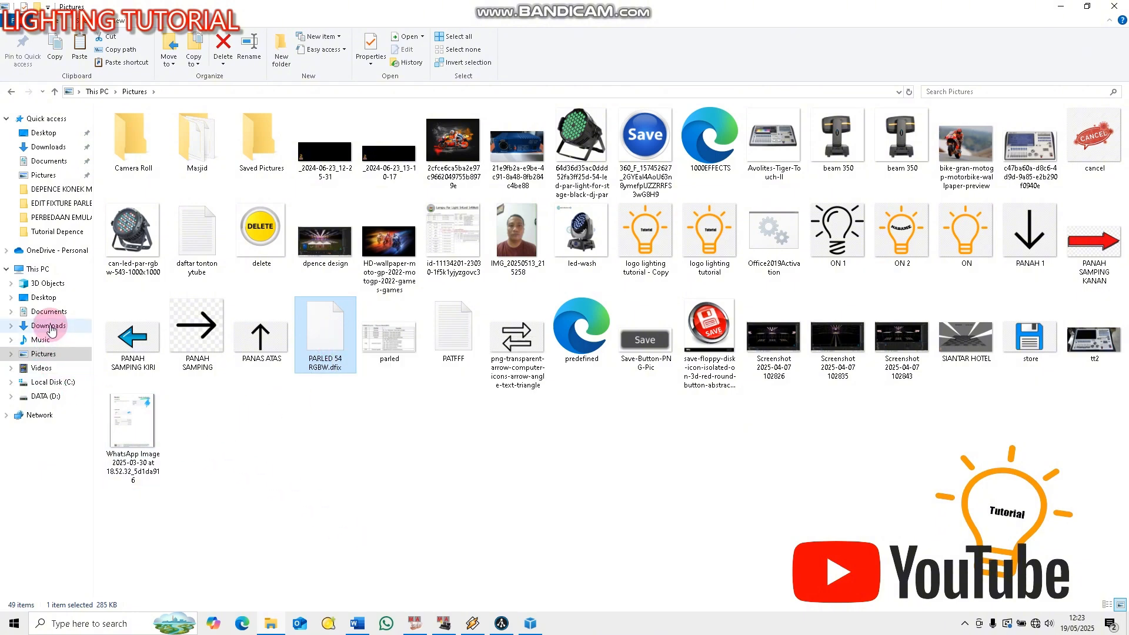
Paste the copied fixture file into Documents > Depence2_Data > My Library > My Fixtures
{"action": "left_click", "coordinate": [64, 317]}
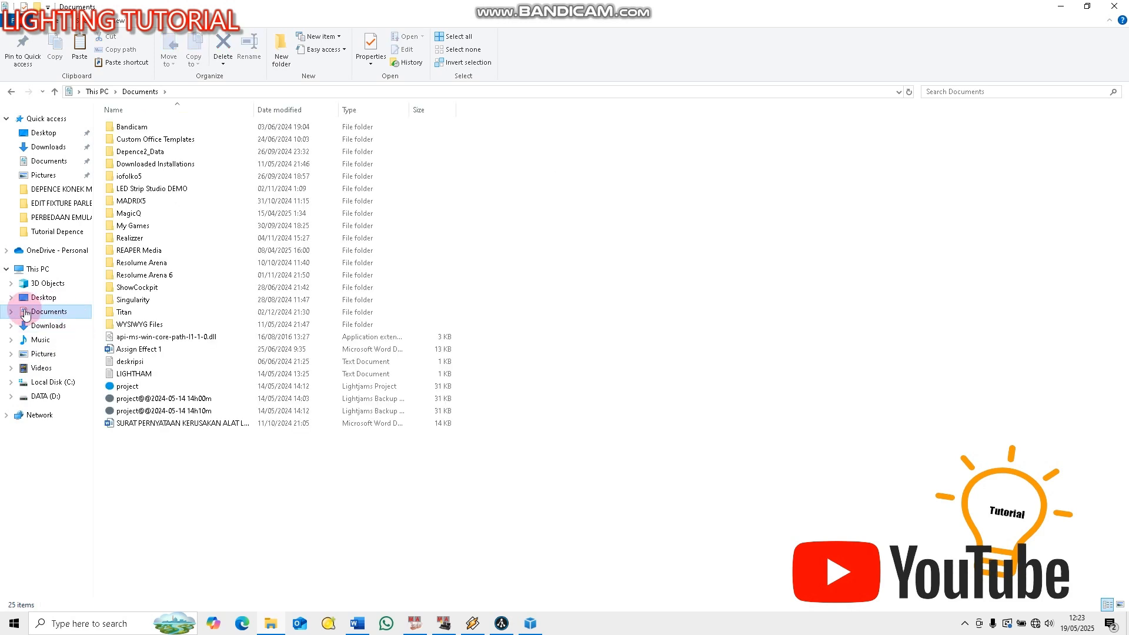
{"action": "double_click", "coordinate": [151, 153]}
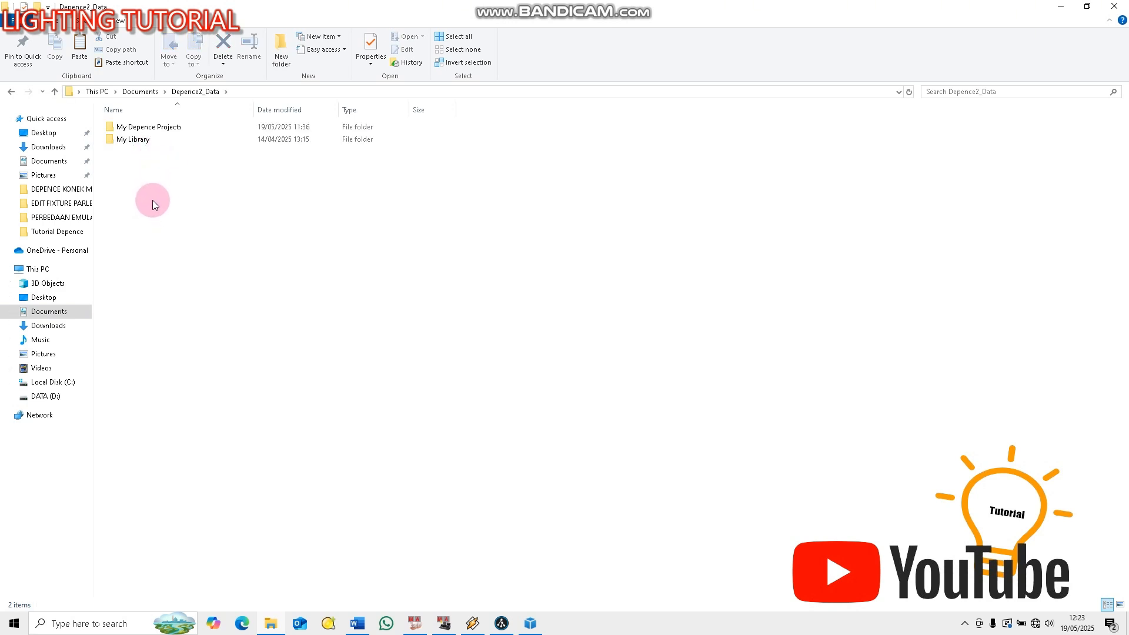
{"action": "double_click", "coordinate": [132, 142]}
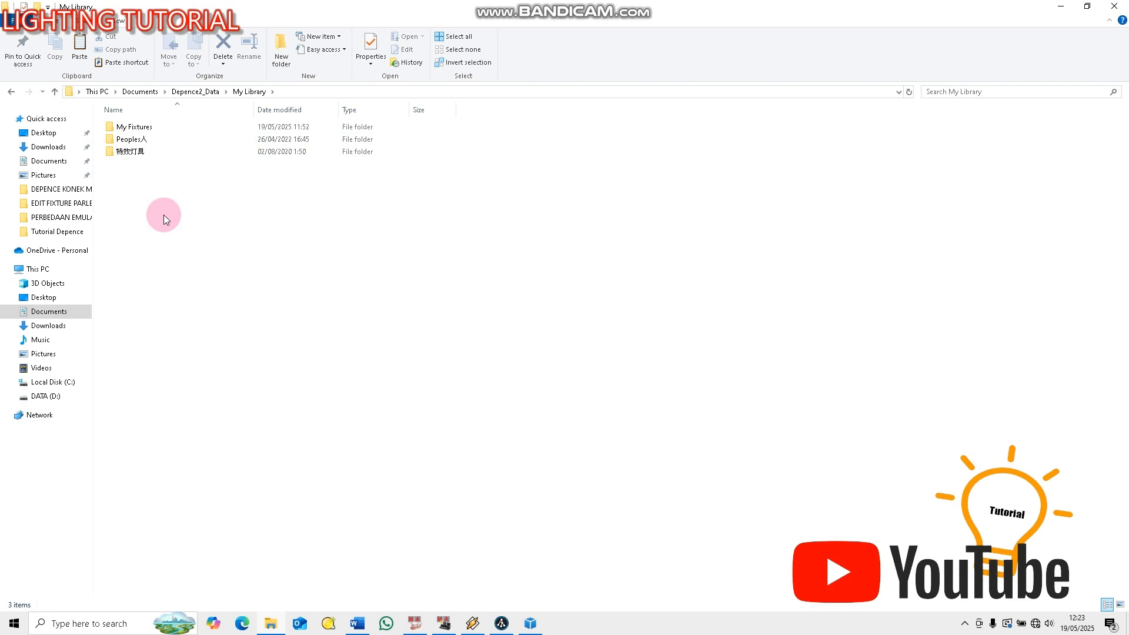
{"action": "double_click", "coordinate": [131, 127]}
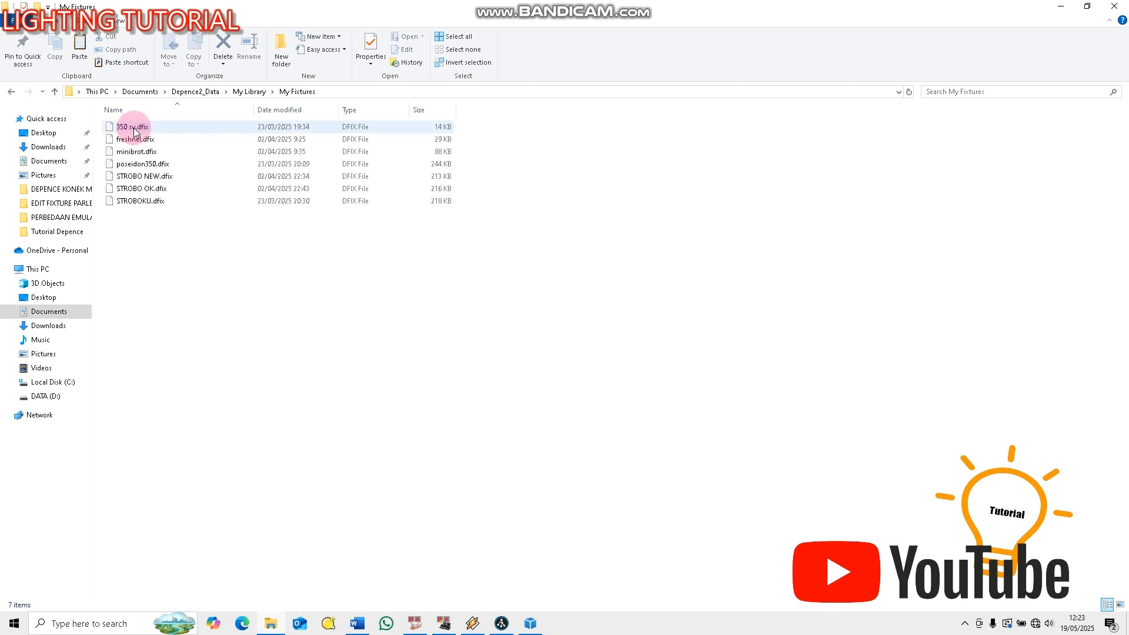
{"action": "right_click", "coordinate": [206, 266]}
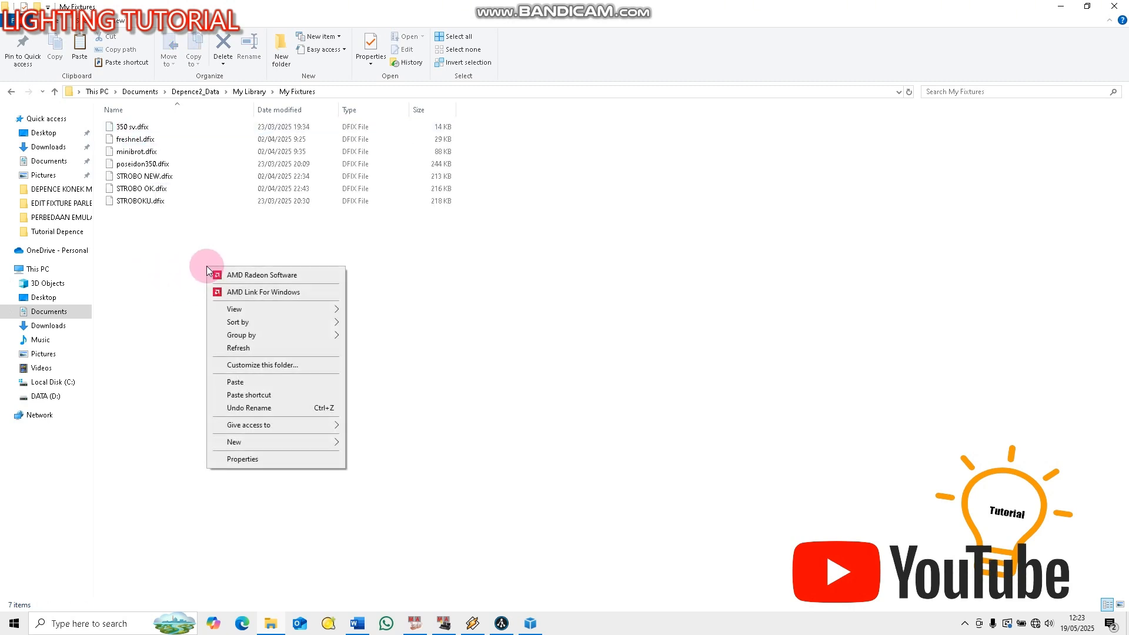
{"action": "left_click", "coordinate": [247, 381]}
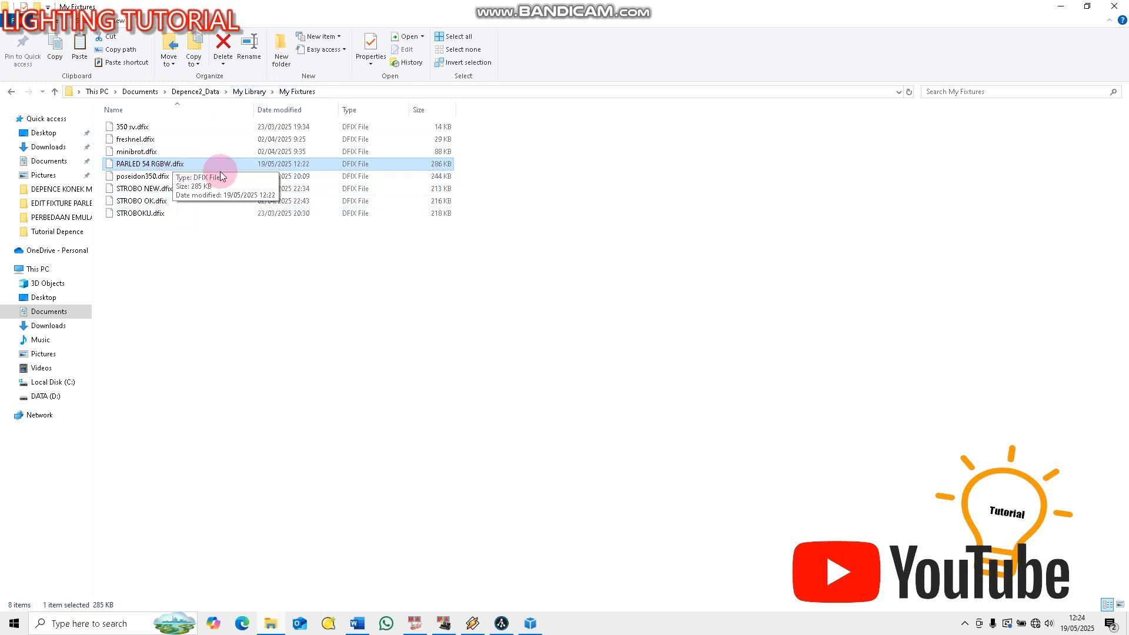
Return to Depence and display the My Fixtures folder of My Library
{"action": "left_click", "coordinate": [1063, 9]}
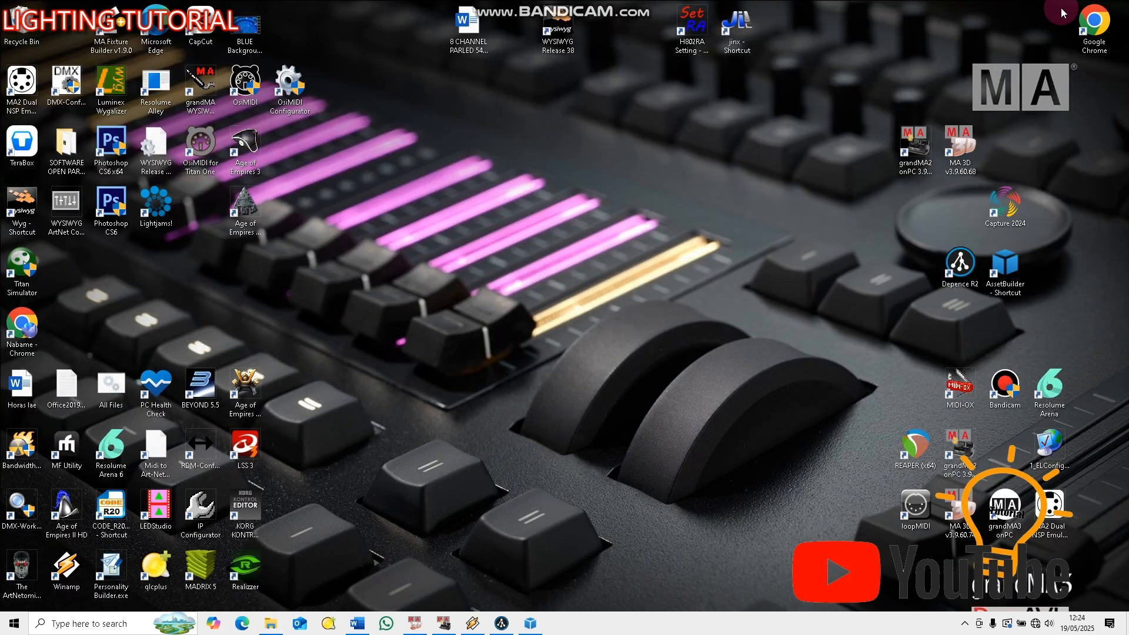
{"action": "left_click", "coordinate": [502, 623]}
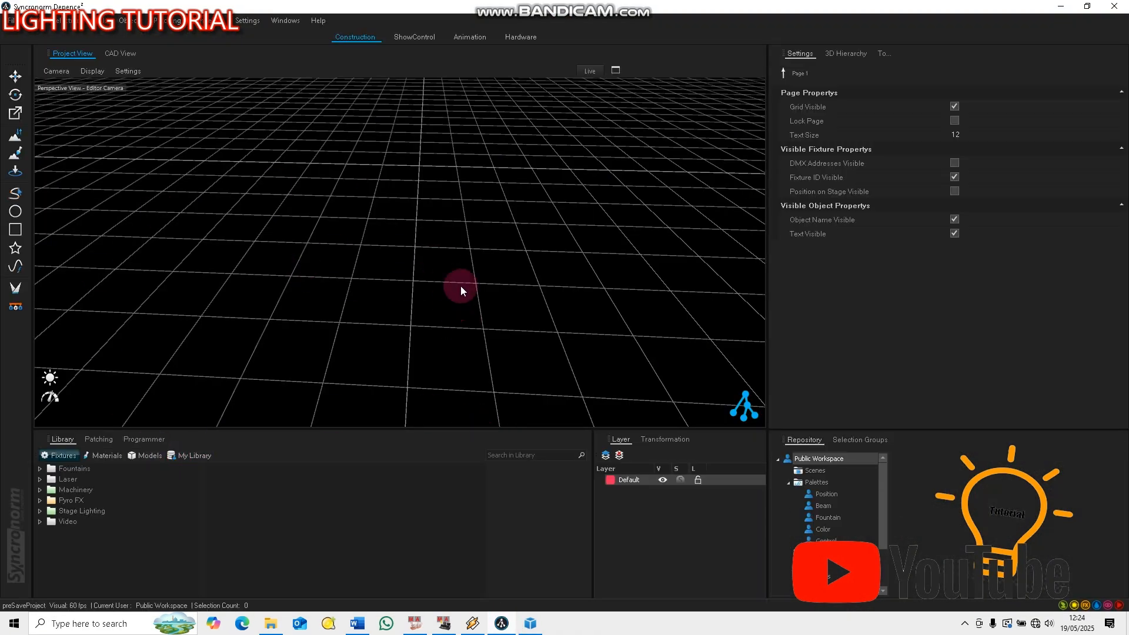
{"action": "scroll", "coordinate": [470, 262], "scroll_direction": "down", "scroll_amount": 8}
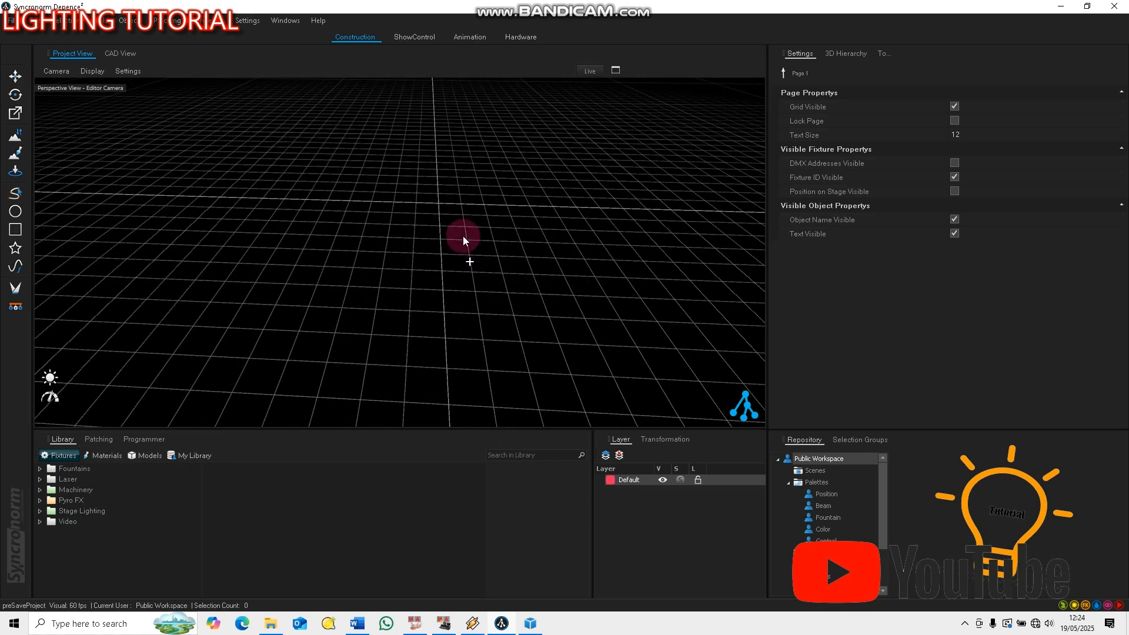
{"action": "mouse_move", "coordinate": [464, 235]}
{"action": "middle_mouse_down"}
{"action": "mouse_move", "coordinate": [463, 214]}
{"action": "mouse_move", "coordinate": [452, 220]}
{"action": "middle_mouse_up"}
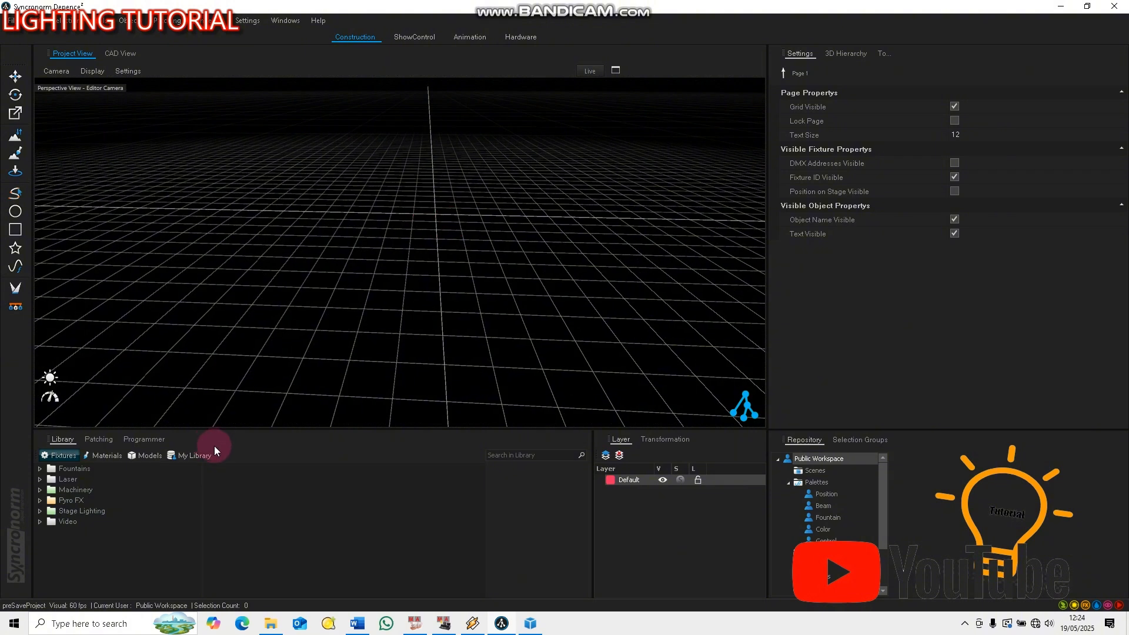
{"action": "left_click", "coordinate": [184, 457]}
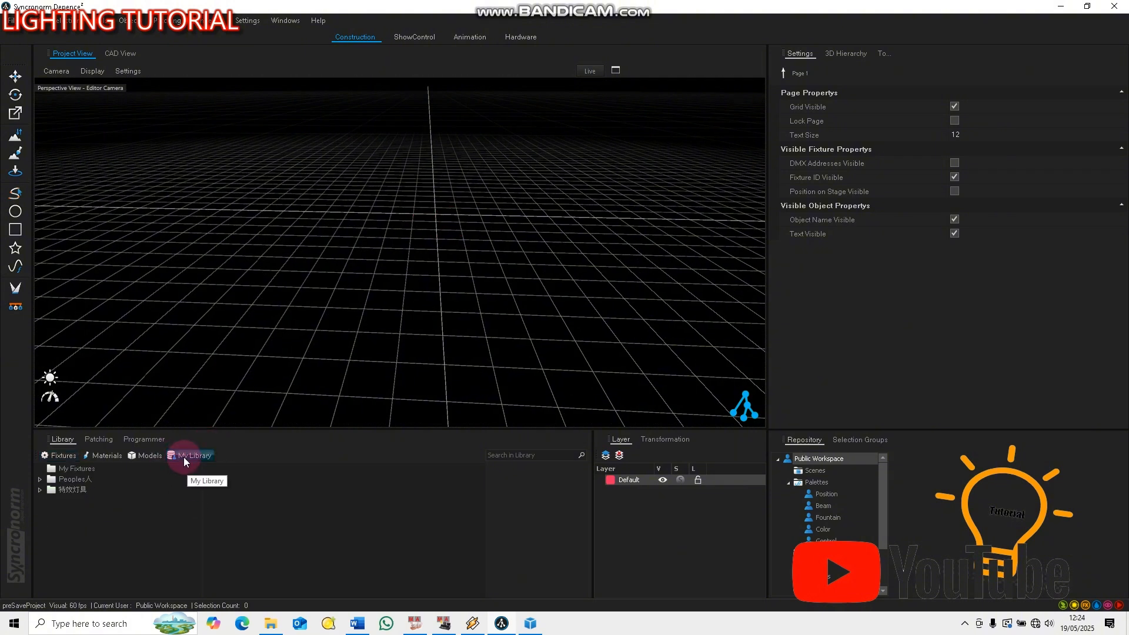
{"action": "left_click", "coordinate": [73, 469]}
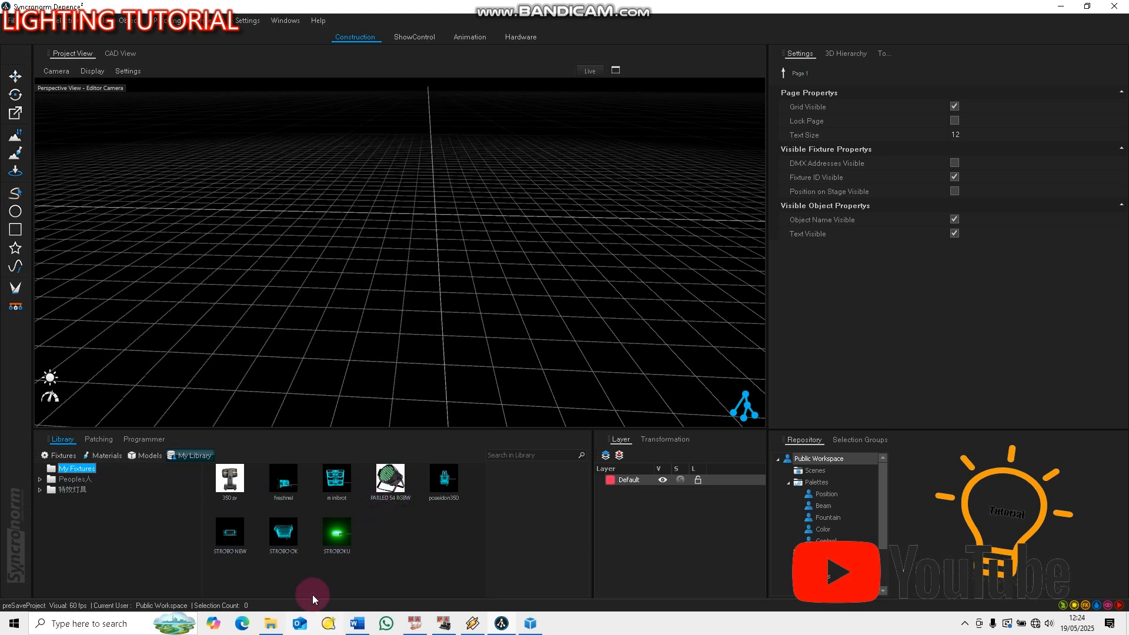
Review the fixture storage path in File Explorer, from Documents through Depence2_Data and My Library to My Fixtures
{"action": "left_click", "coordinate": [271, 623]}
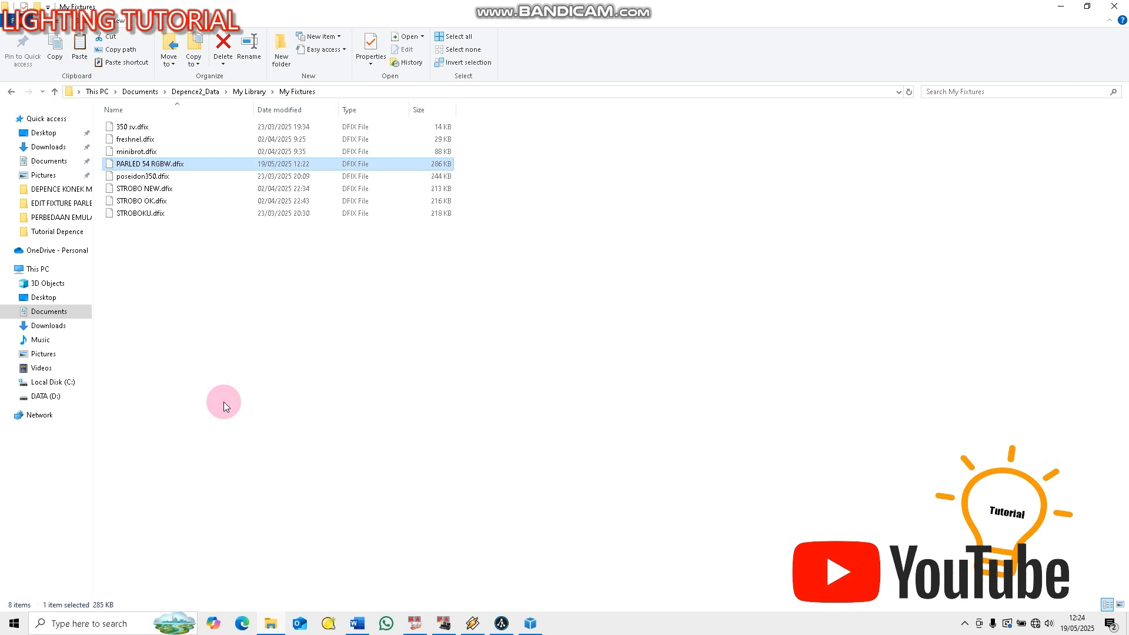
{"action": "left_click", "coordinate": [59, 313]}
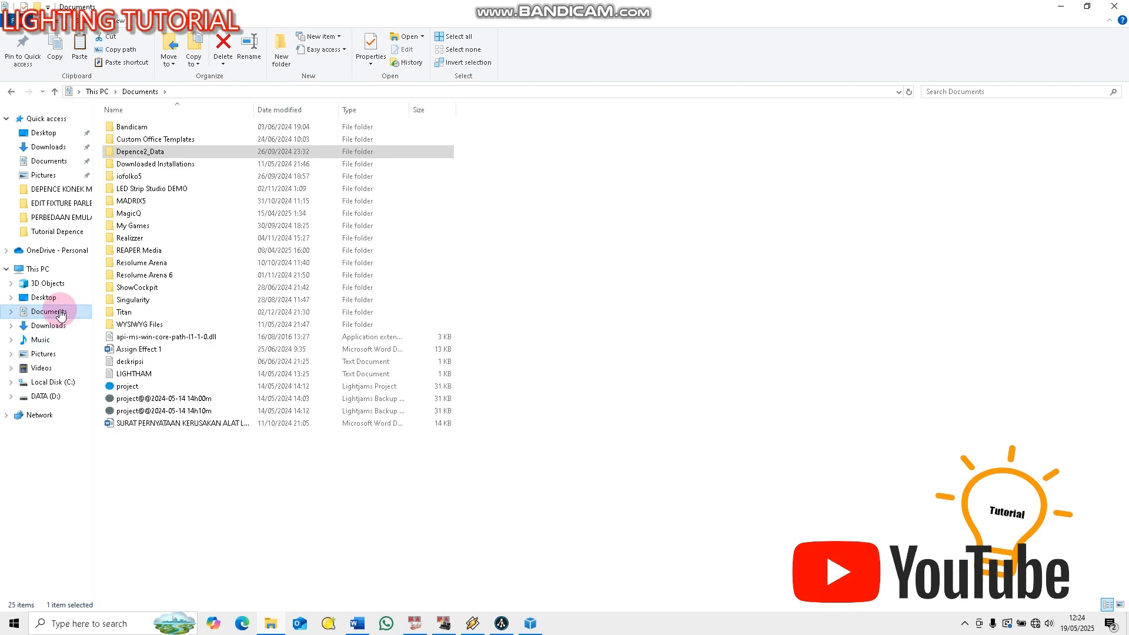
{"action": "double_click", "coordinate": [142, 151]}
{"action": "double_click", "coordinate": [135, 140]}
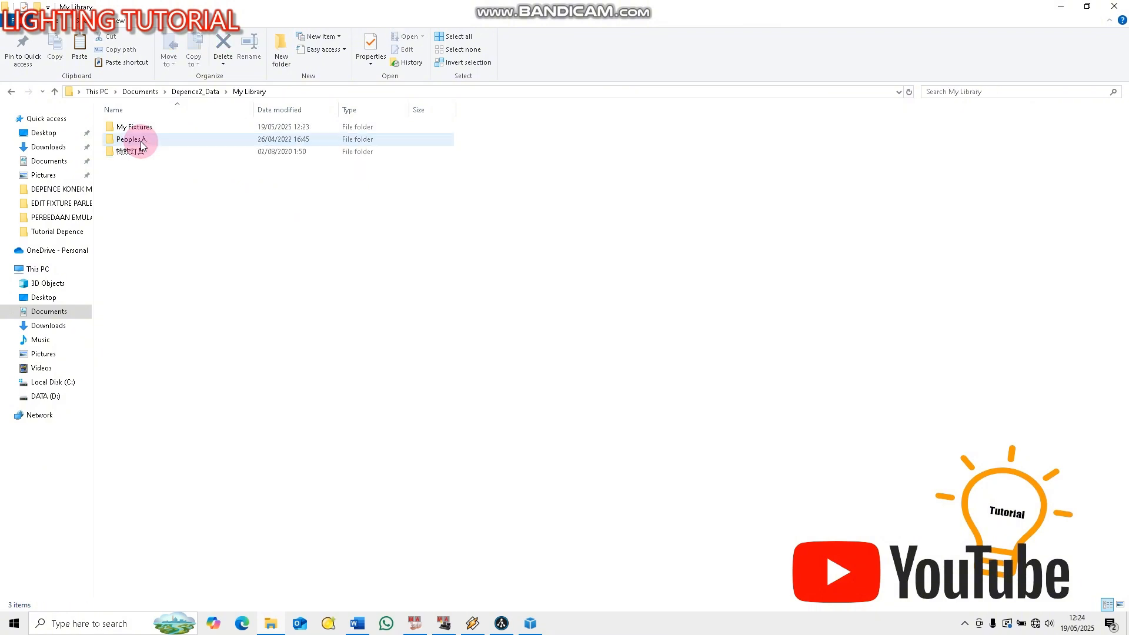
{"action": "double_click", "coordinate": [132, 127]}
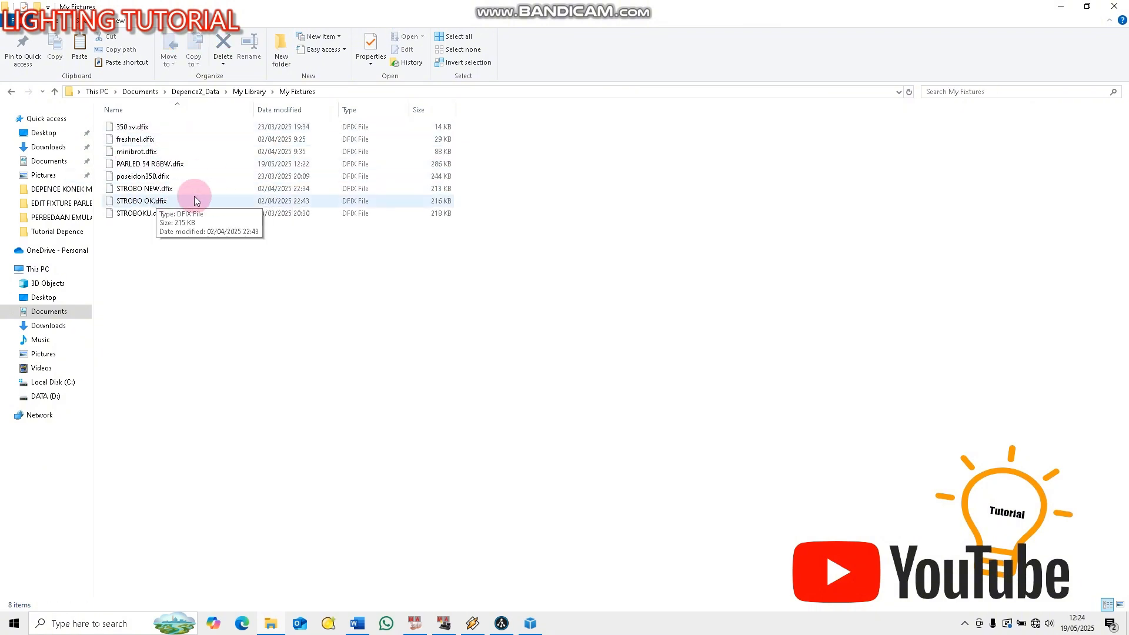
Switch back to Depence and place one PARLED 54 RGBW from My Fixtures in 9ch RGBW 8ch mode near the grid's centre line
{"action": "left_click", "coordinate": [1064, 9]}
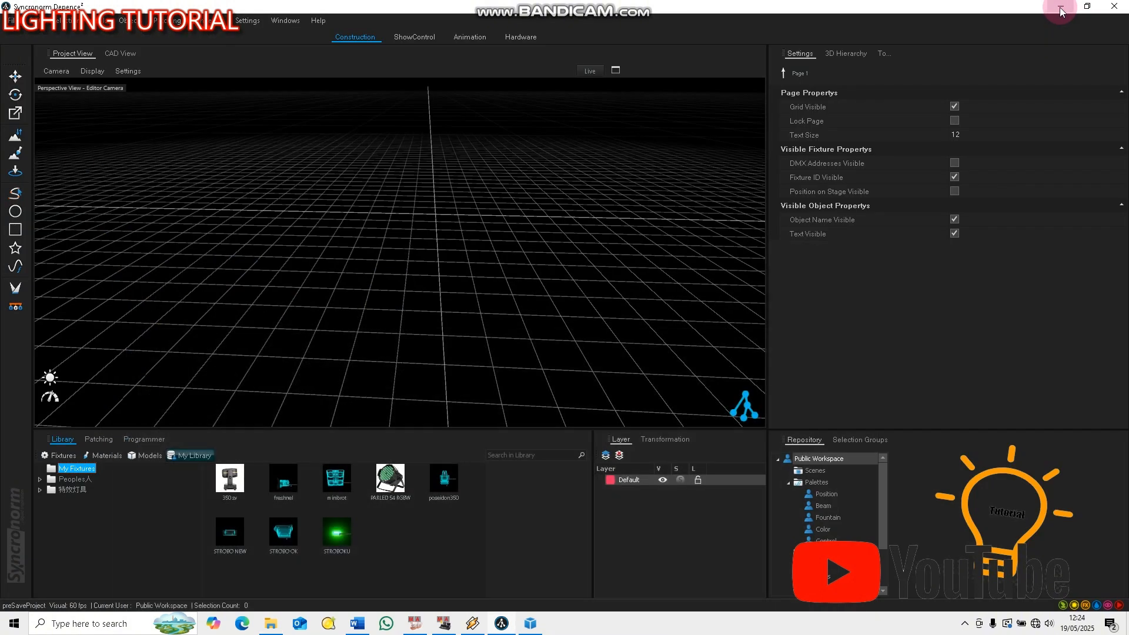
{"action": "left_click", "coordinate": [398, 482]}
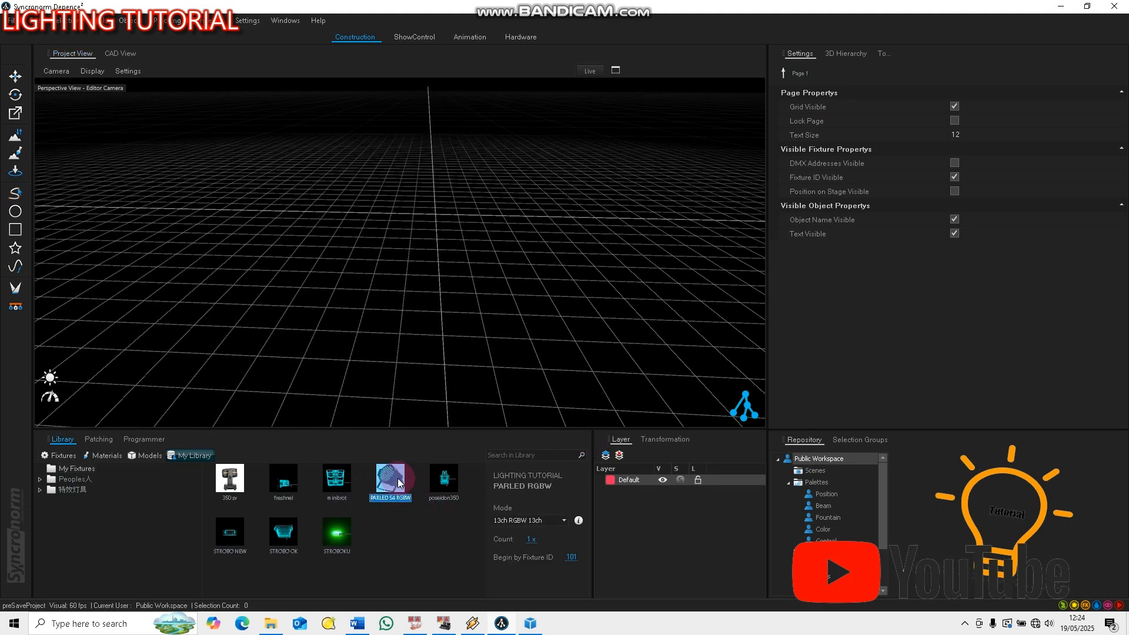
{"action": "left_click", "coordinate": [563, 521]}
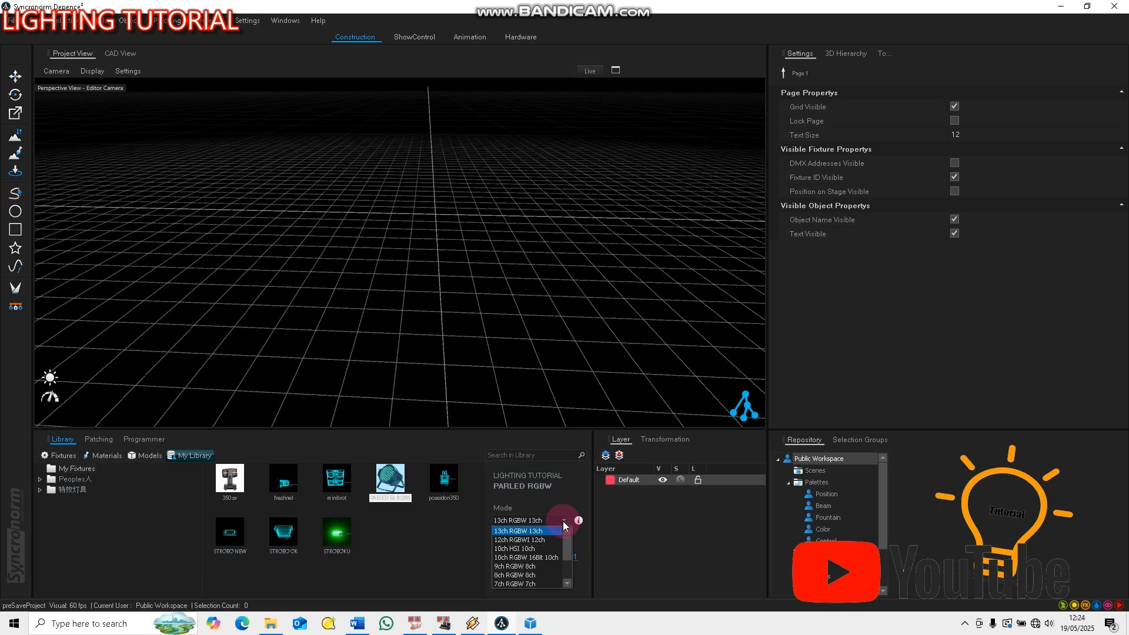
{"action": "left_click", "coordinate": [530, 566]}
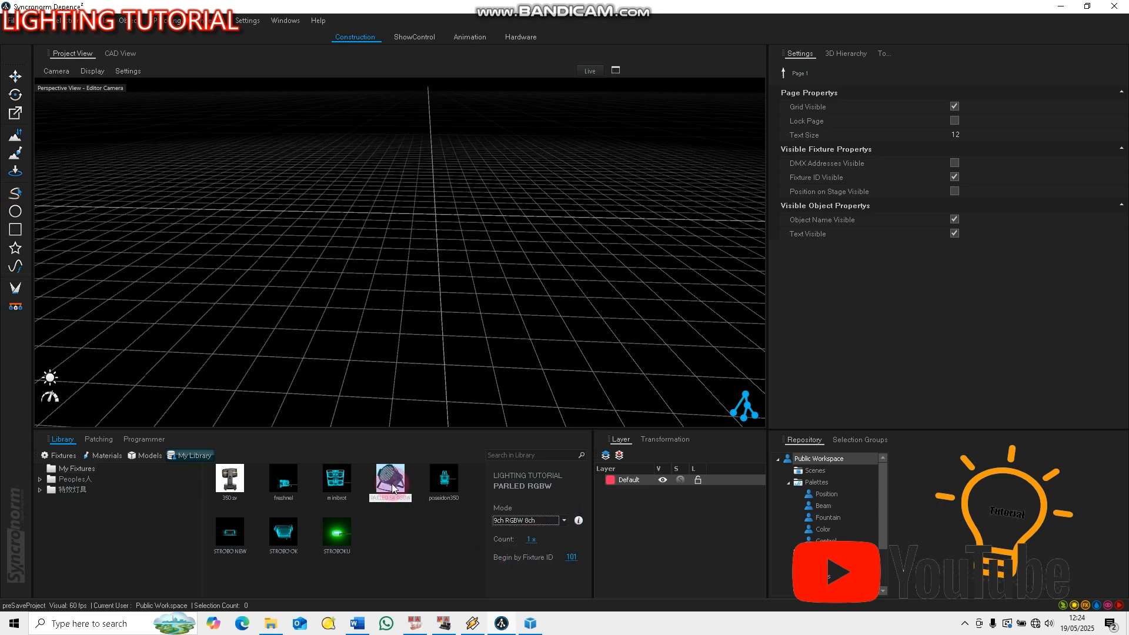
{"action": "left_click_drag", "start_coordinate": [392, 488], "coordinate": [420, 215]}
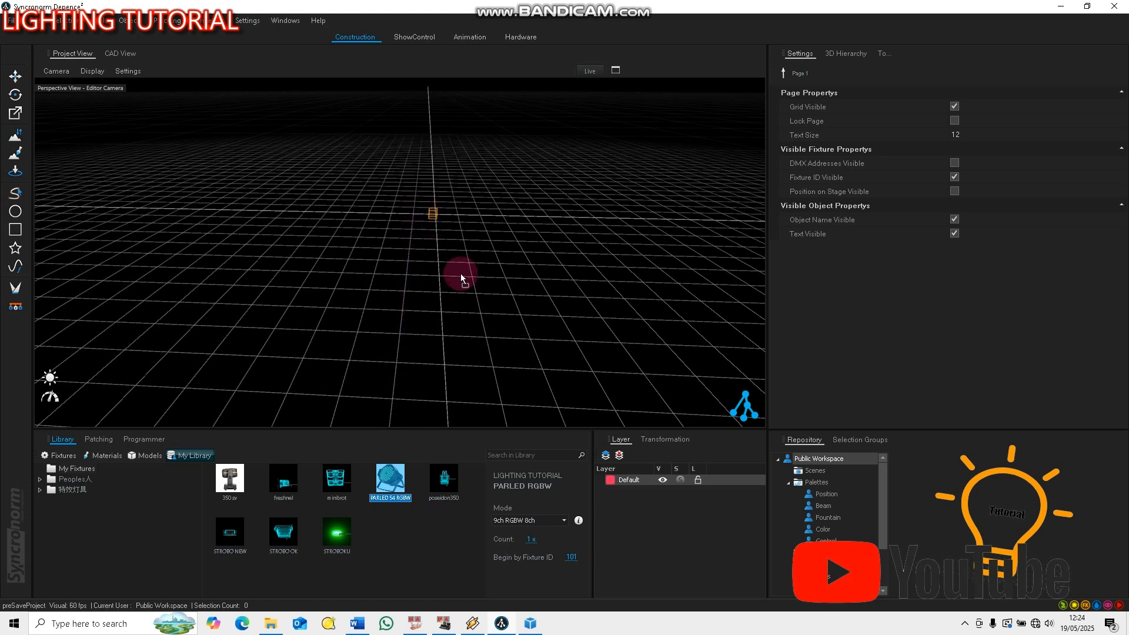
{"action": "left_click_drag", "start_coordinate": [466, 258], "coordinate": [465, 259]}
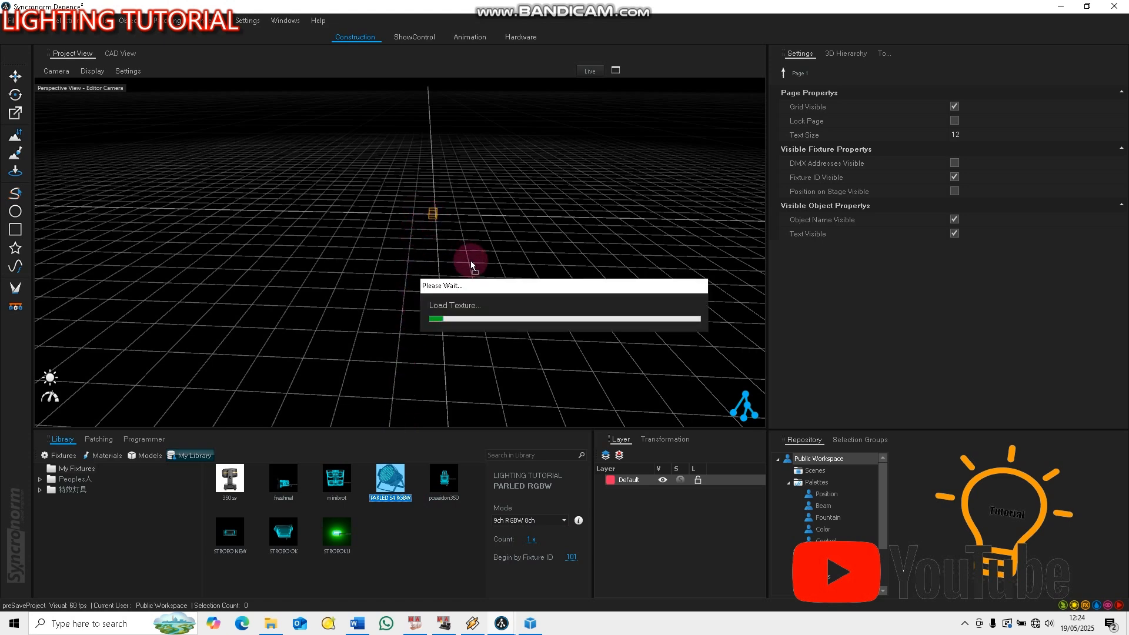
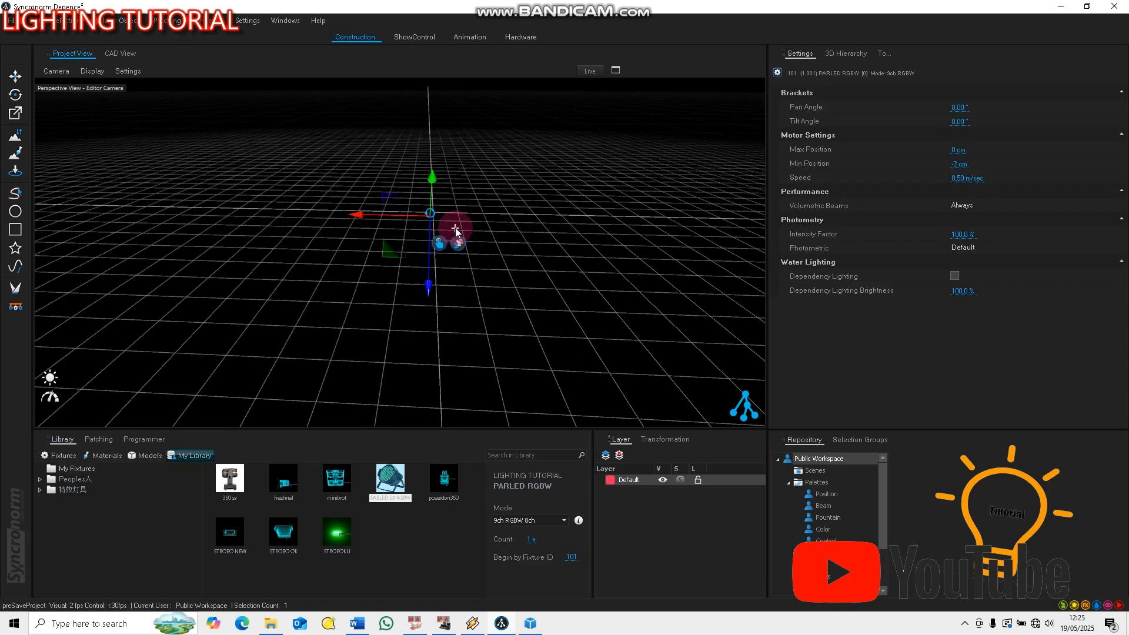
Get a closer view of the placed PARLED, then switch to grandMA2 onPC and move its window fully into view
{"action": "scroll", "coordinate": [454, 226], "scroll_direction": "up", "scroll_amount": 8}
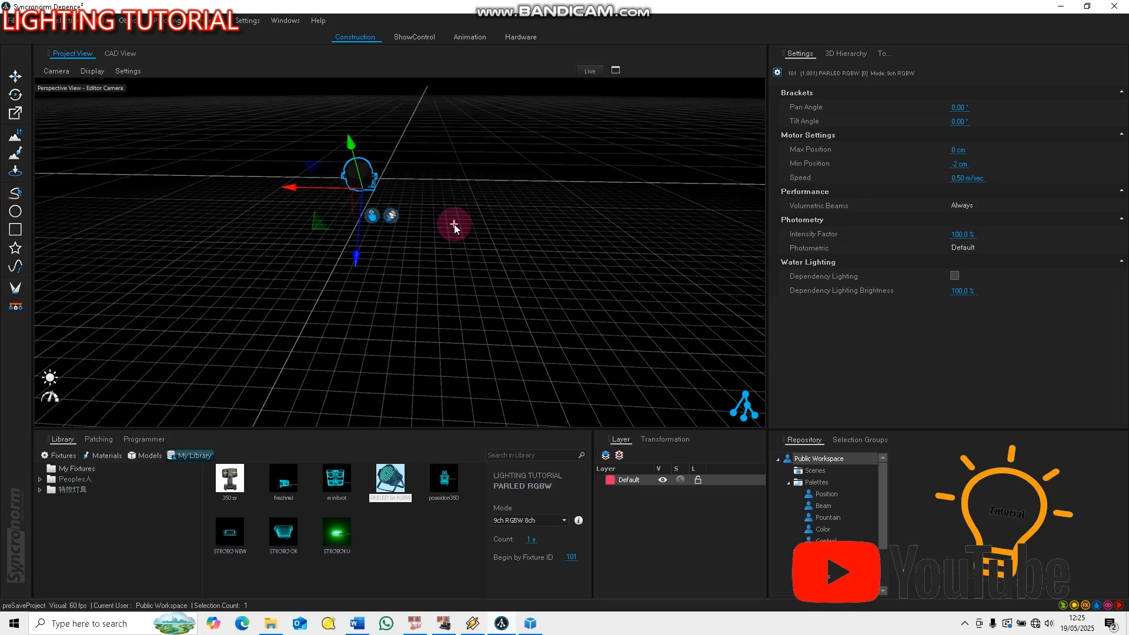
{"action": "scroll", "coordinate": [454, 224], "scroll_direction": "up", "scroll_amount": 5}
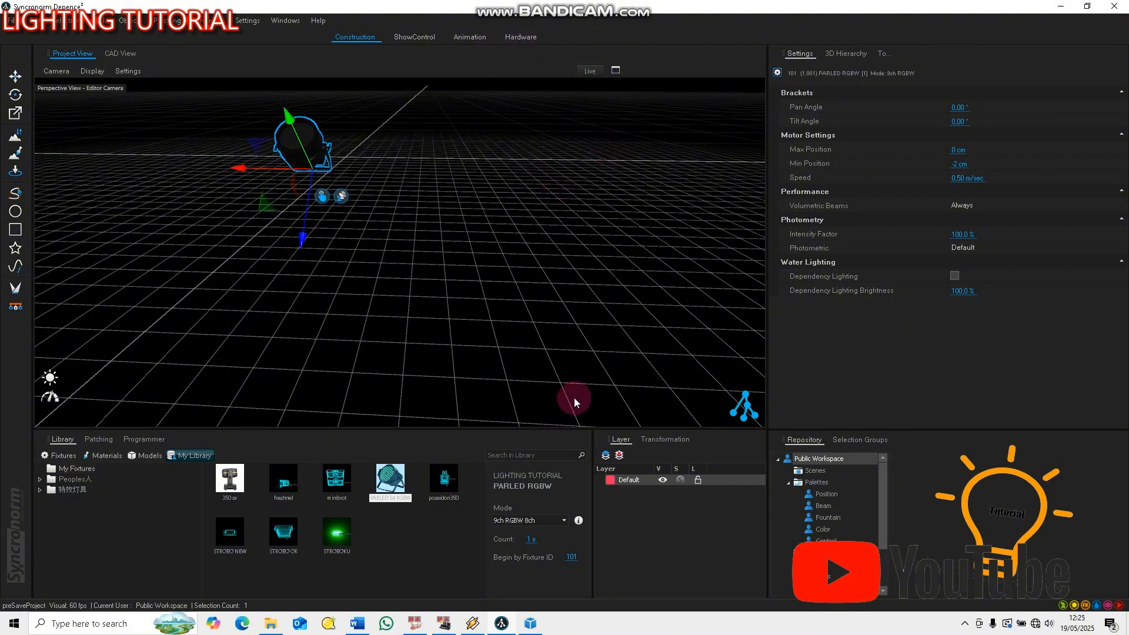
{"action": "left_click", "coordinate": [444, 625]}
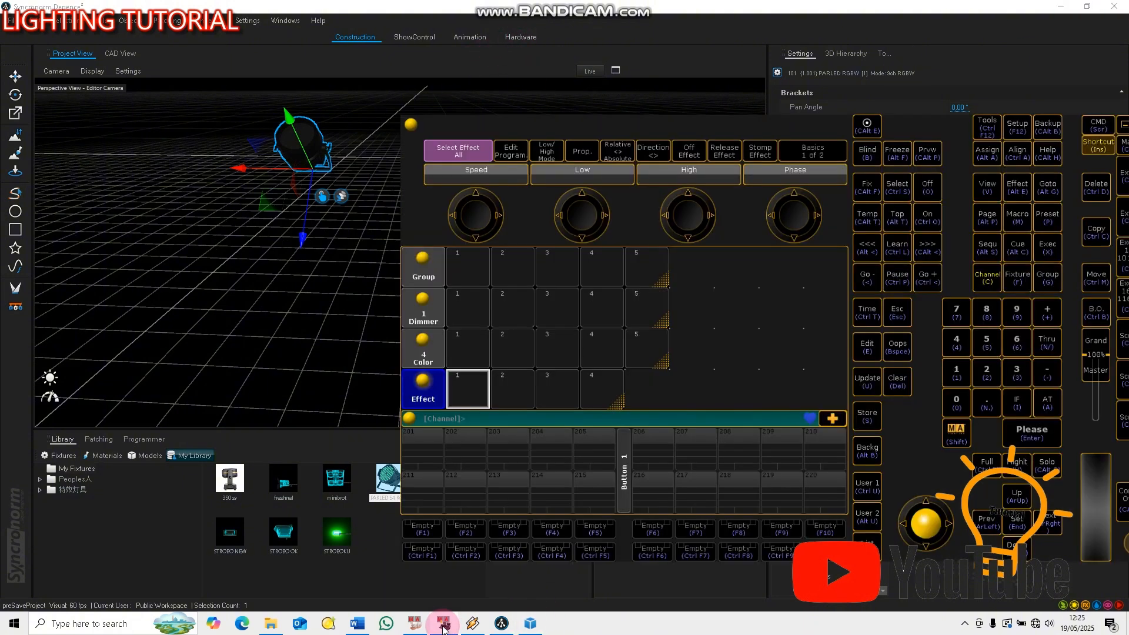
{"action": "left_click", "coordinate": [658, 488]}
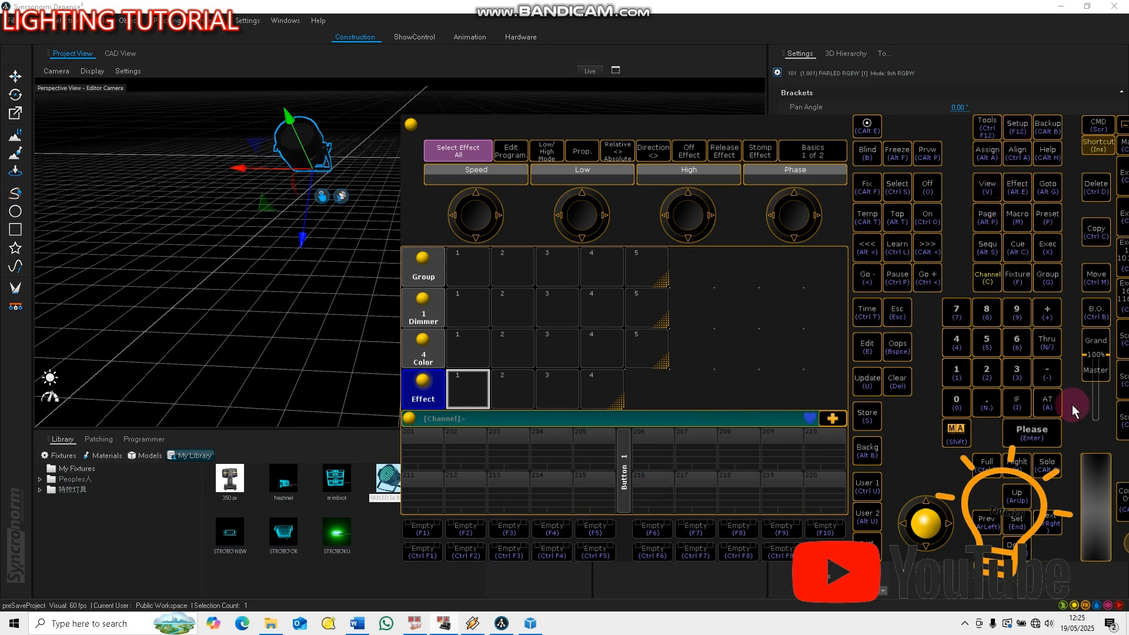
{"action": "left_click_drag", "start_coordinate": [1120, 457], "coordinate": [1039, 468]}
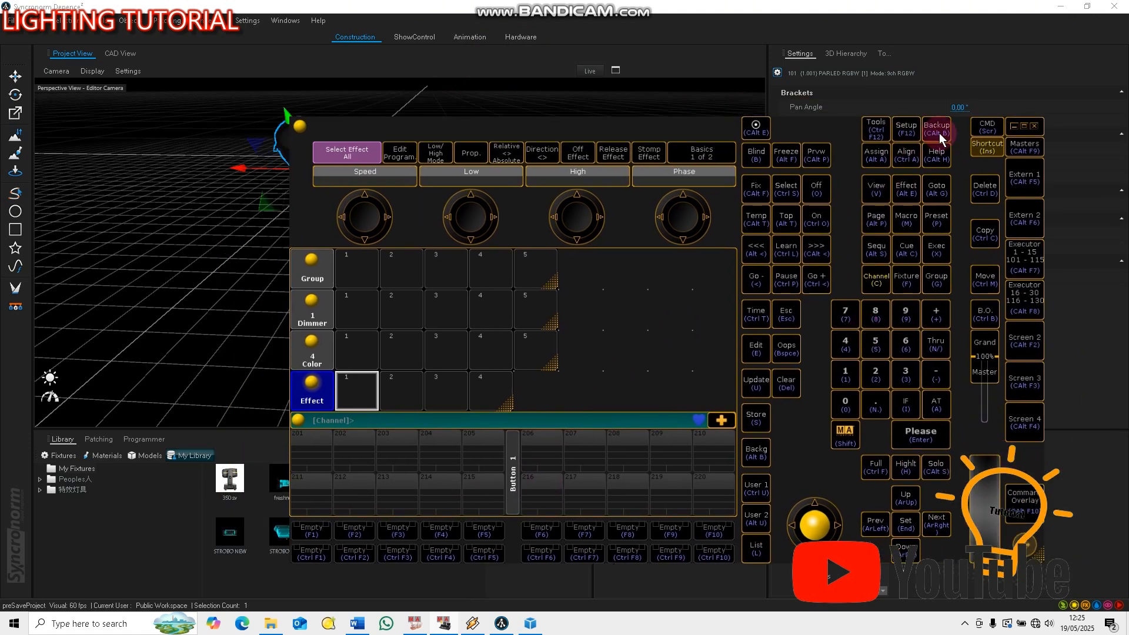
Create a new layer named PARLED in the console's Patch & Fixture Schedule
{"action": "left_click", "coordinate": [906, 129]}
{"action": "left_click", "coordinate": [365, 305]}
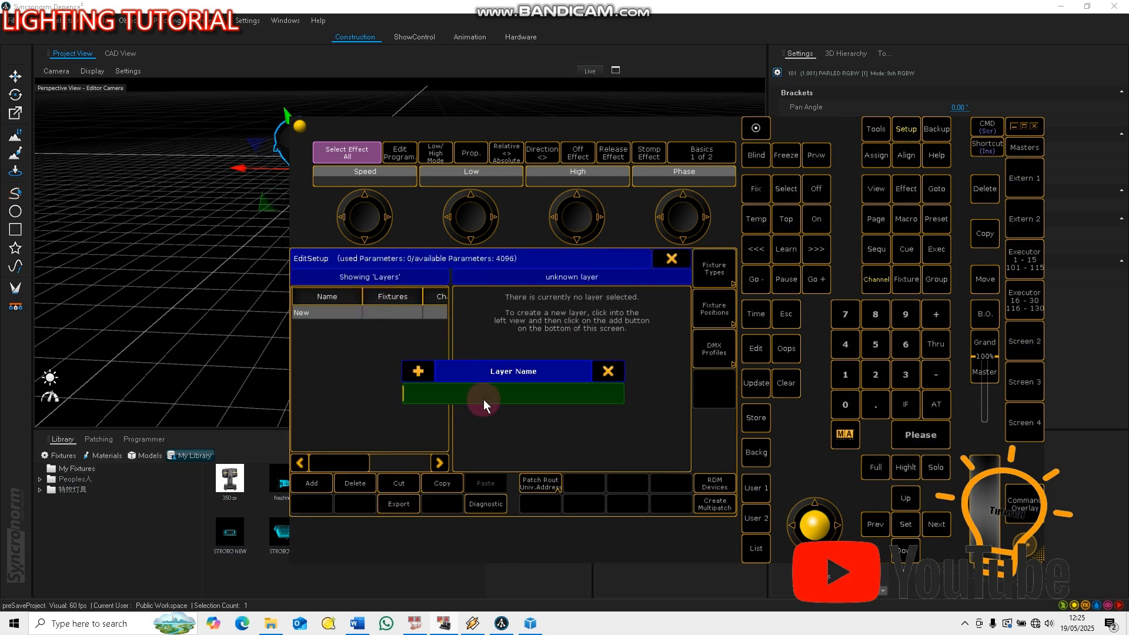
{"action": "type", "text": "PARLED"}
{"action": "key", "text": "Return"}
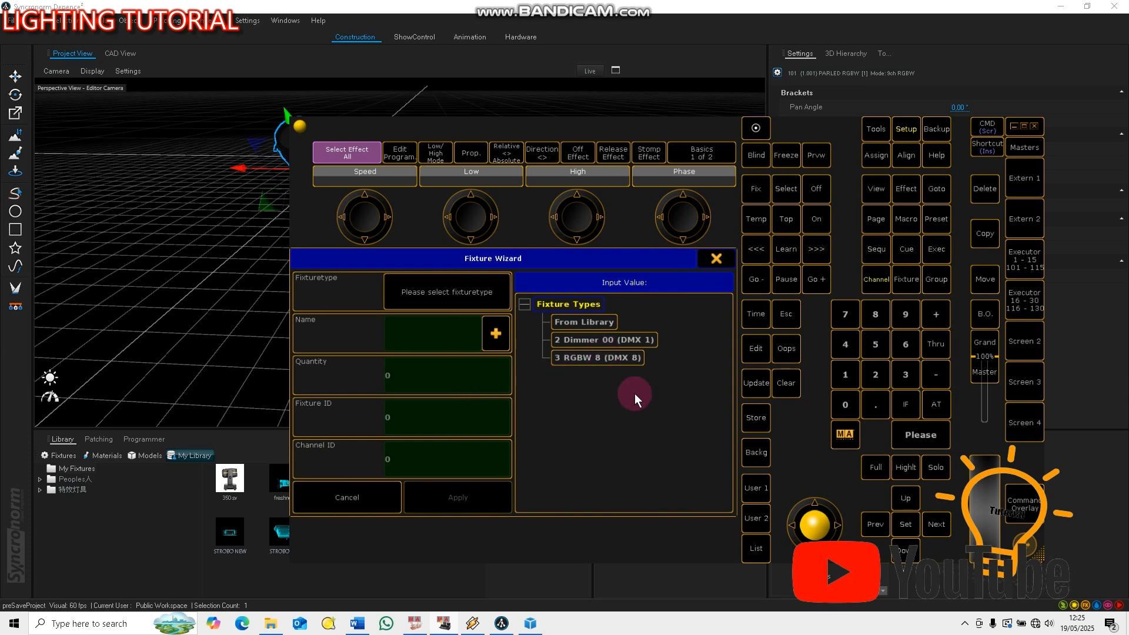
Add one RGBW 8 fixture with fixture ID 1 at patch 1.001, save the patch changes and leave the setup
{"action": "left_click", "coordinate": [599, 361]}
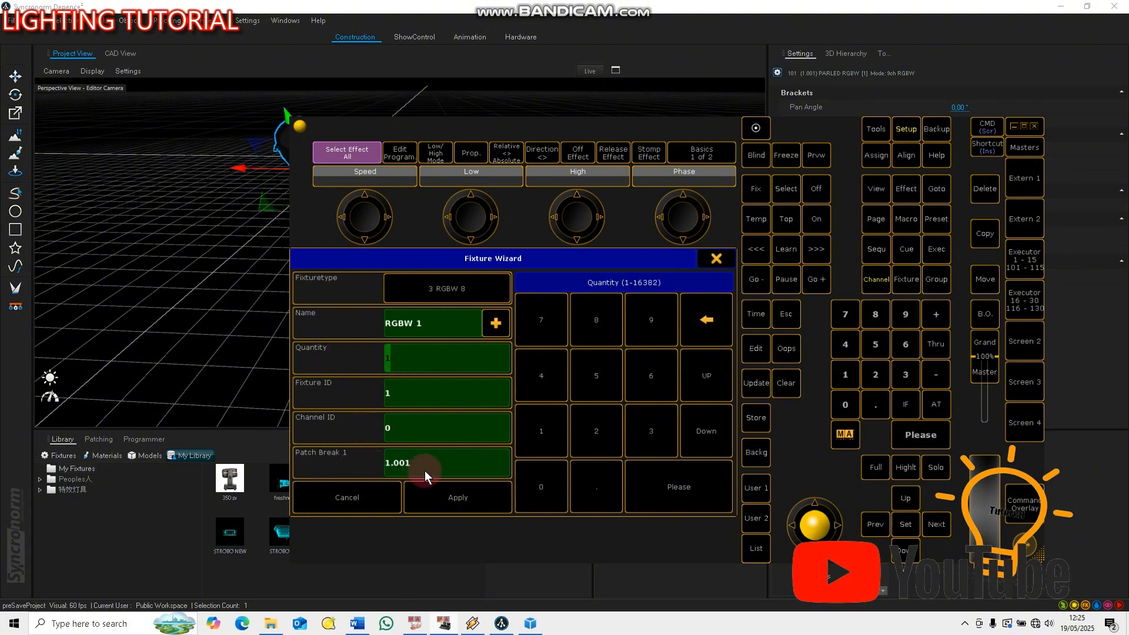
{"action": "left_click", "coordinate": [446, 497]}
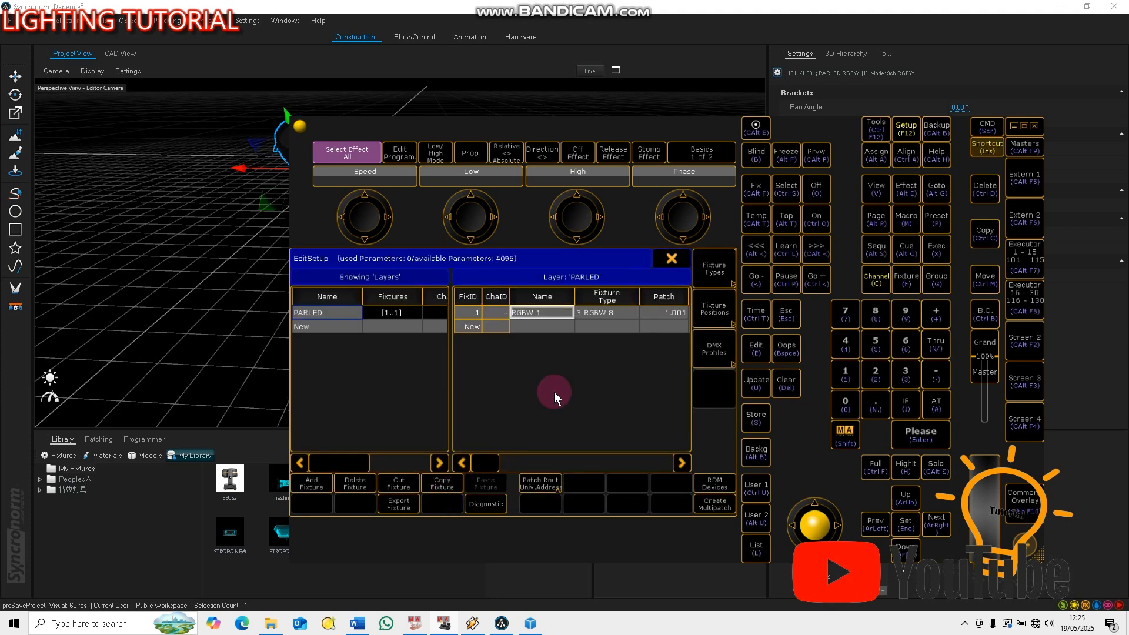
{"action": "left_click", "coordinate": [672, 260]}
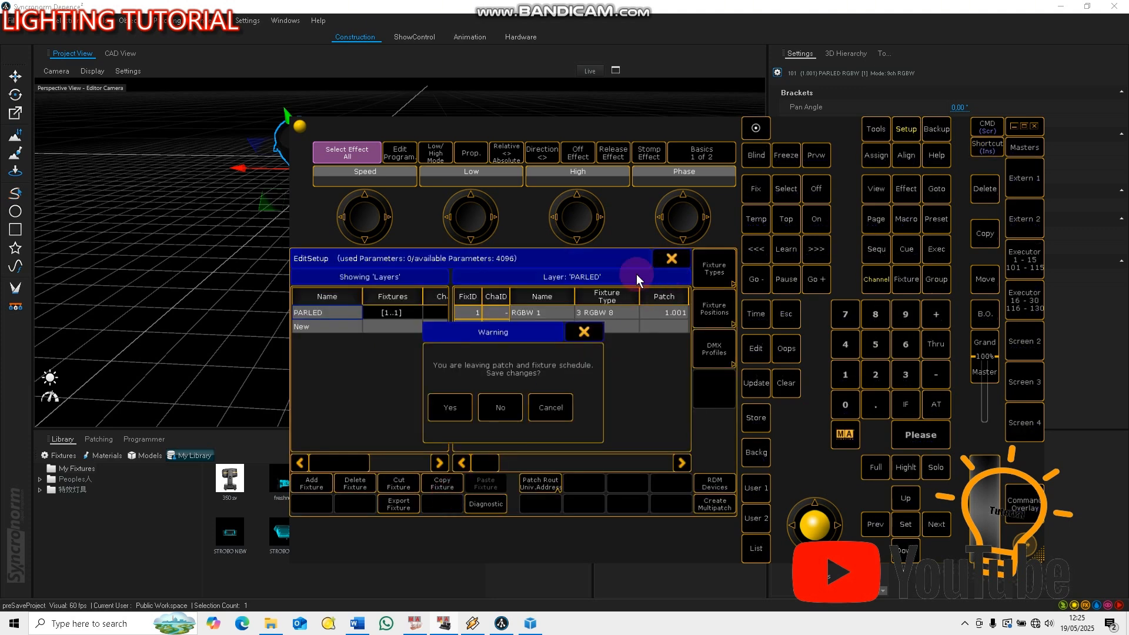
{"action": "left_click", "coordinate": [450, 407]}
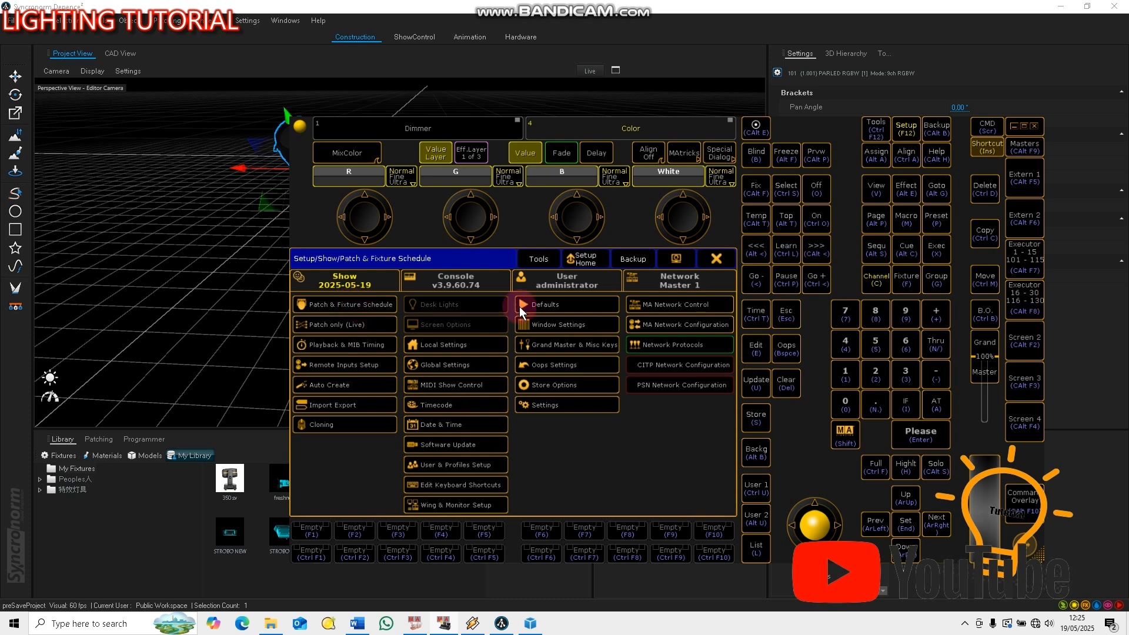
{"action": "left_click", "coordinate": [721, 259]}
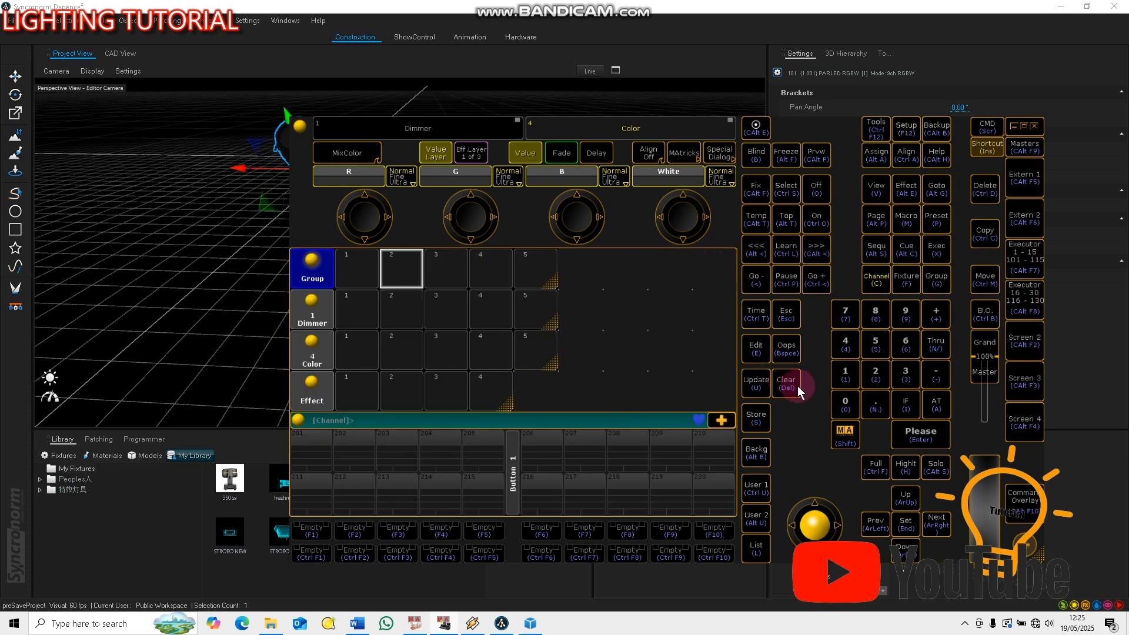
Review the DMX nodes in the MA Network Configuration and the console's Software Update page
{"action": "left_click", "coordinate": [903, 128]}
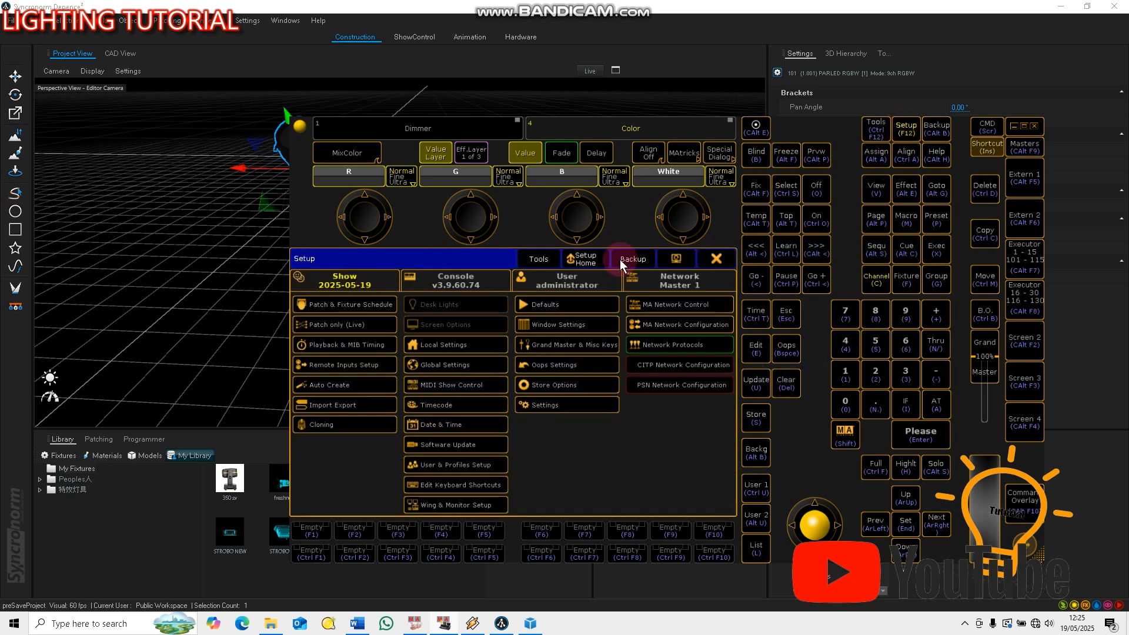
{"action": "left_click", "coordinate": [672, 323]}
{"action": "left_click", "coordinate": [613, 281]}
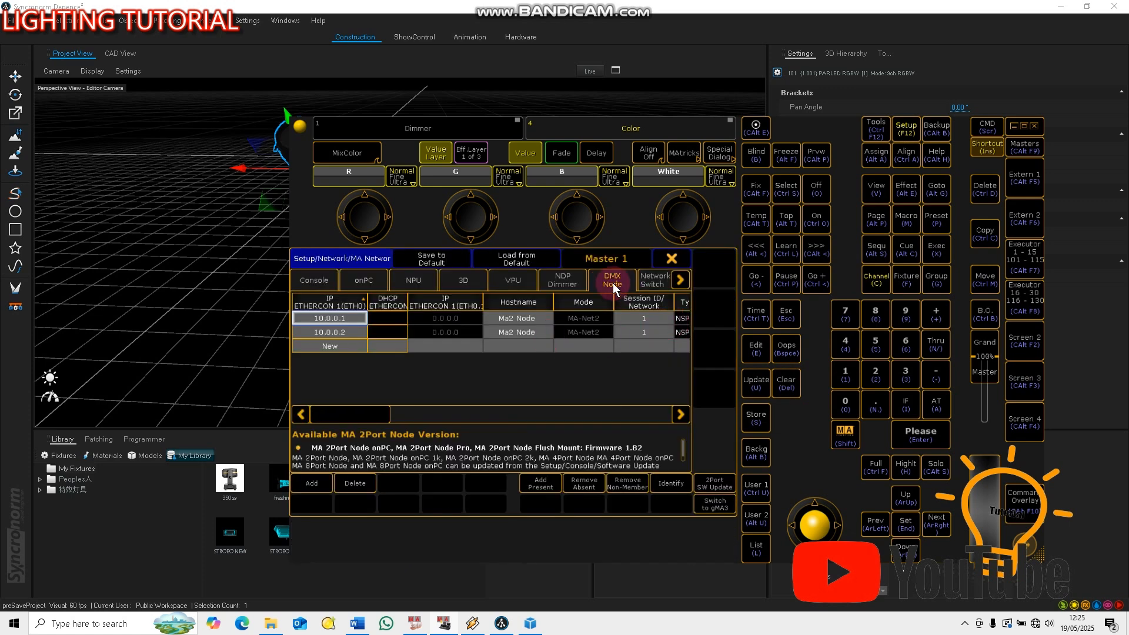
{"action": "left_click", "coordinate": [414, 384]}
{"action": "left_click", "coordinate": [673, 257]}
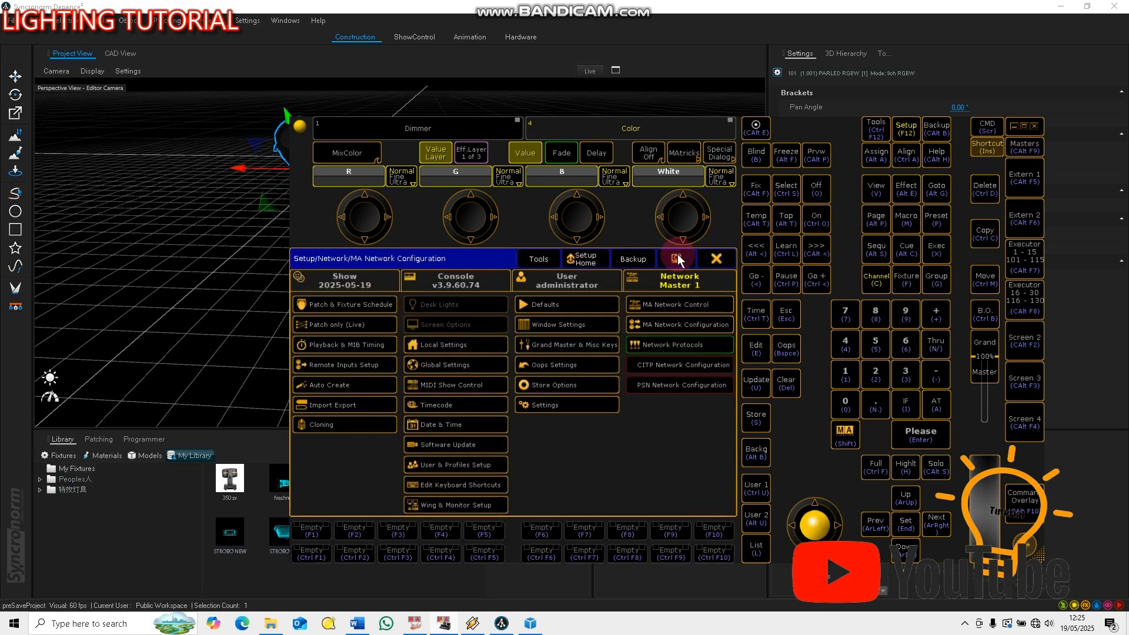
{"action": "left_click", "coordinate": [478, 446]}
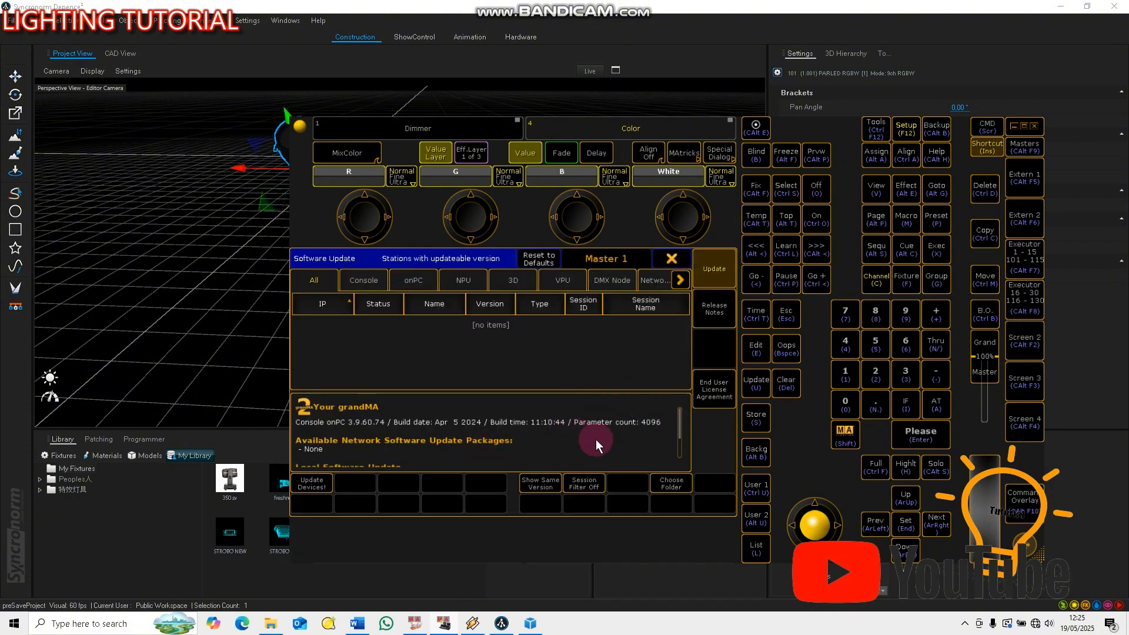
{"action": "mouse_move", "coordinate": [595, 439]}
{"action": "left_mouse_down"}
{"action": "mouse_move", "coordinate": [664, 407]}
{"action": "mouse_move", "coordinate": [671, 441]}
{"action": "mouse_move", "coordinate": [586, 440]}
{"action": "left_mouse_up"}
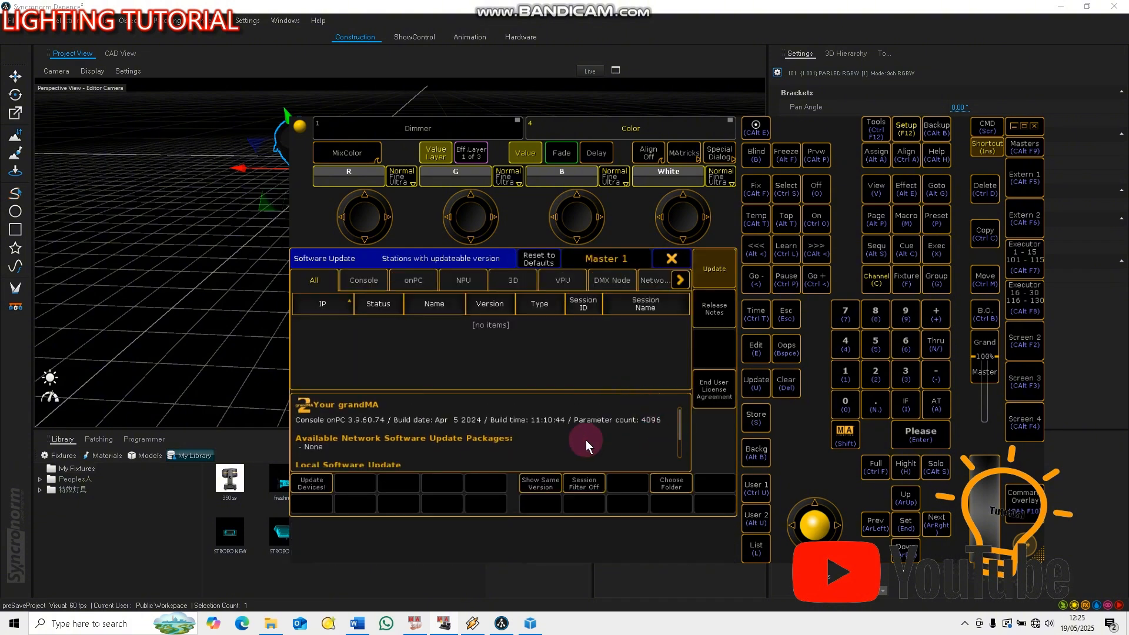
{"action": "left_click", "coordinate": [672, 259]}
Check the Art-Net output settings in the Network Protocols and leave the setup
{"action": "left_click", "coordinate": [677, 341]}
{"action": "left_click", "coordinate": [670, 353]}
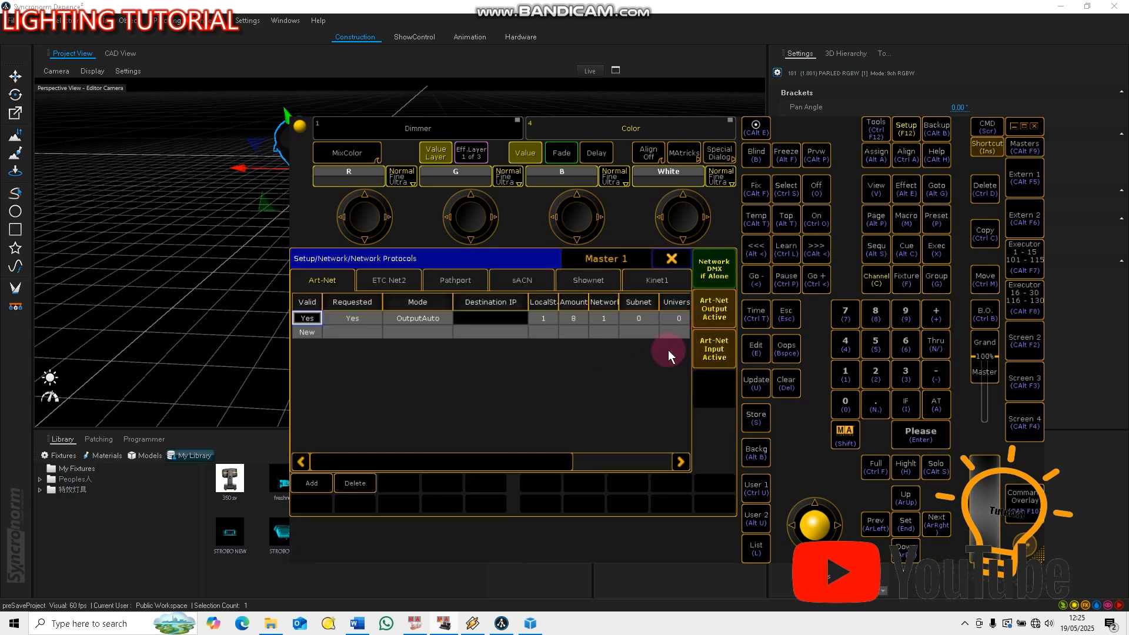
{"action": "left_click", "coordinate": [668, 260]}
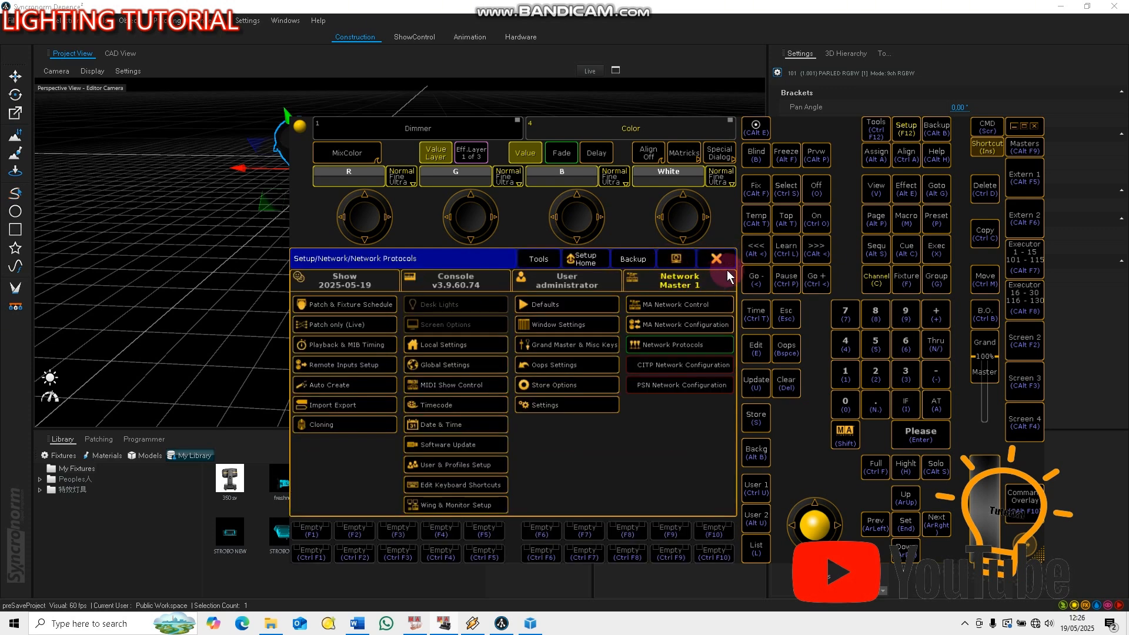
{"action": "left_click", "coordinate": [723, 263]}
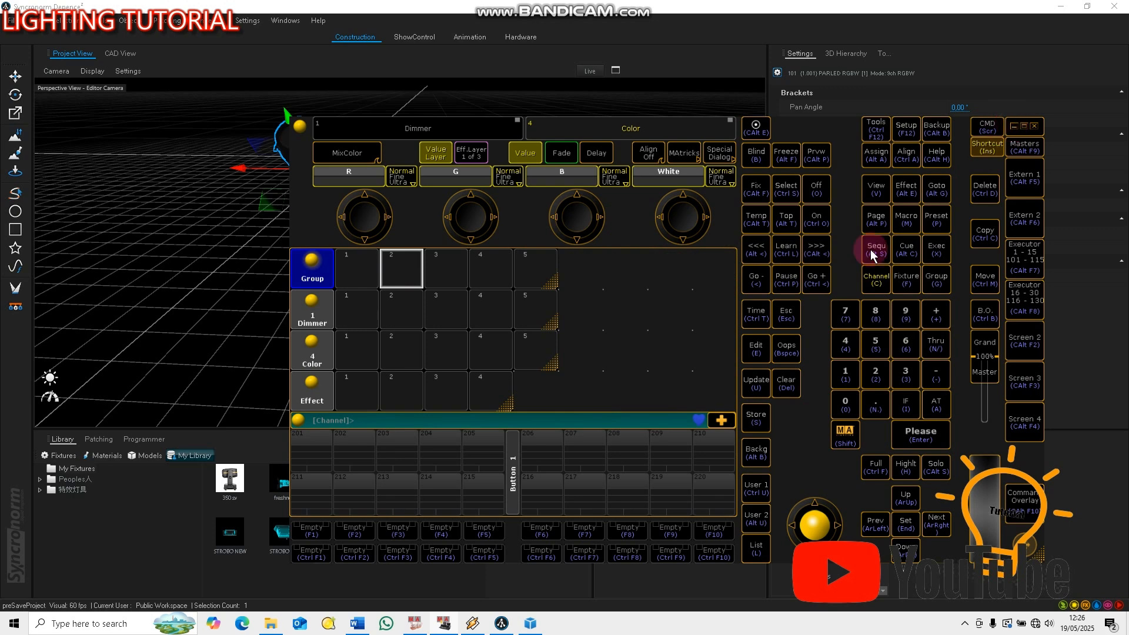
Store fixture 1 as group 1 and its full 100% intensity as dimmer preset 1
{"action": "left_click", "coordinate": [905, 281]}
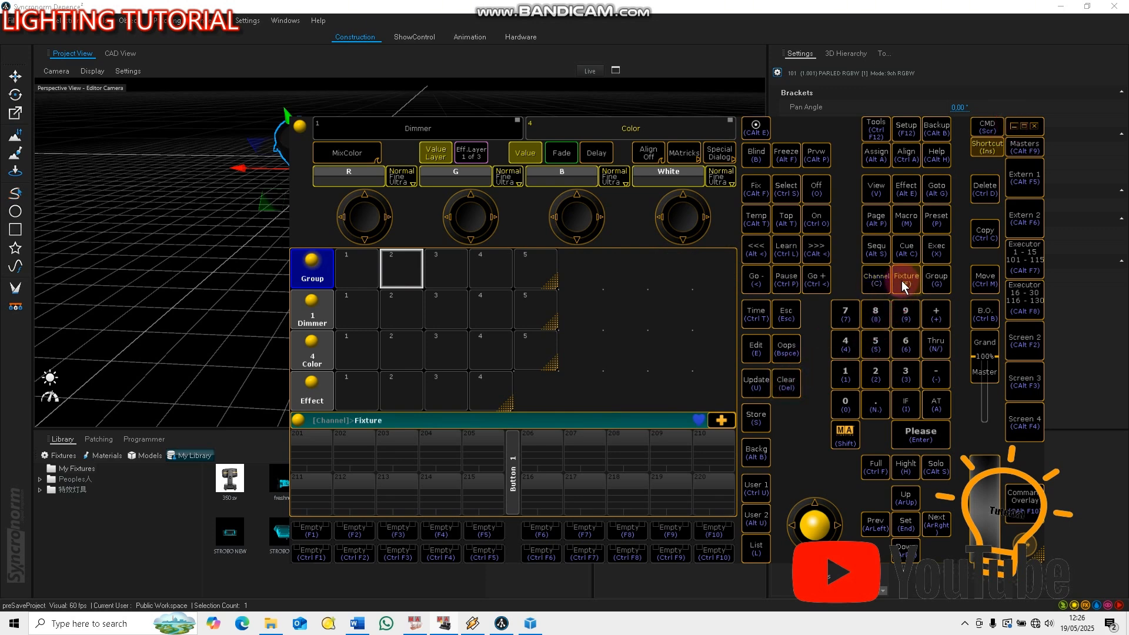
{"action": "left_click", "coordinate": [921, 438]}
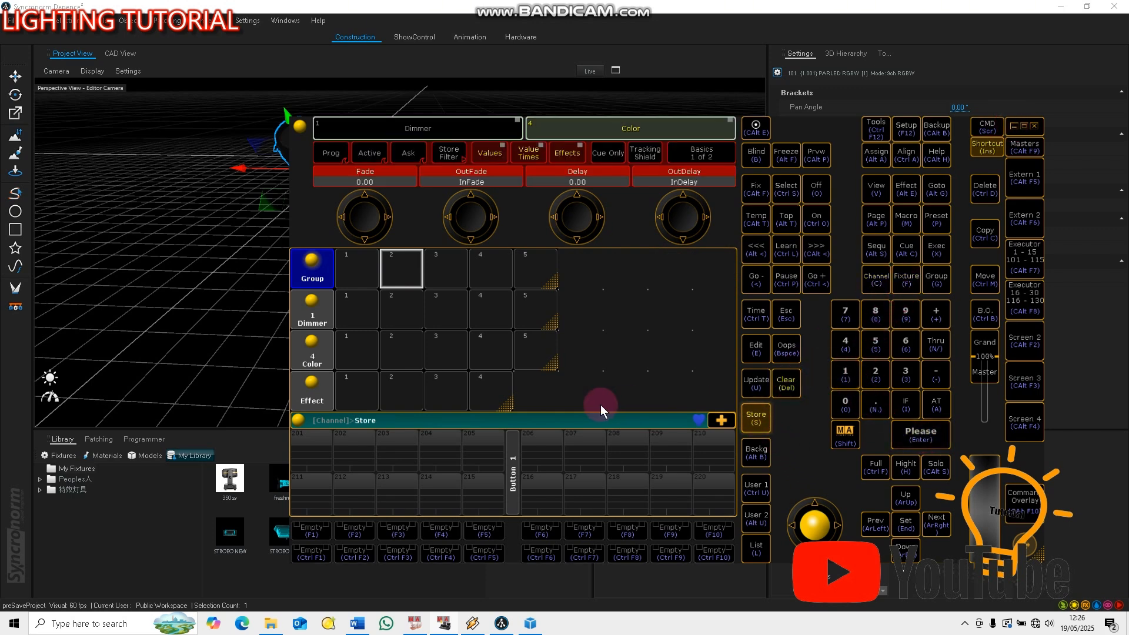
{"action": "left_click", "coordinate": [364, 275]}
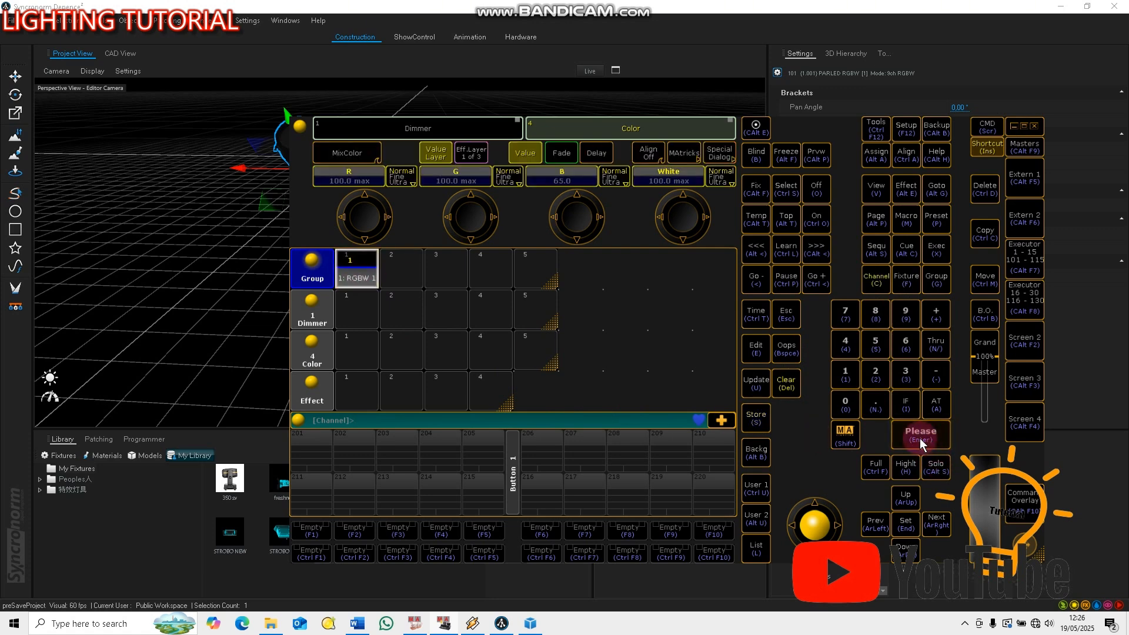
{"action": "left_click", "coordinate": [759, 419]}
{"action": "left_click", "coordinate": [349, 317]}
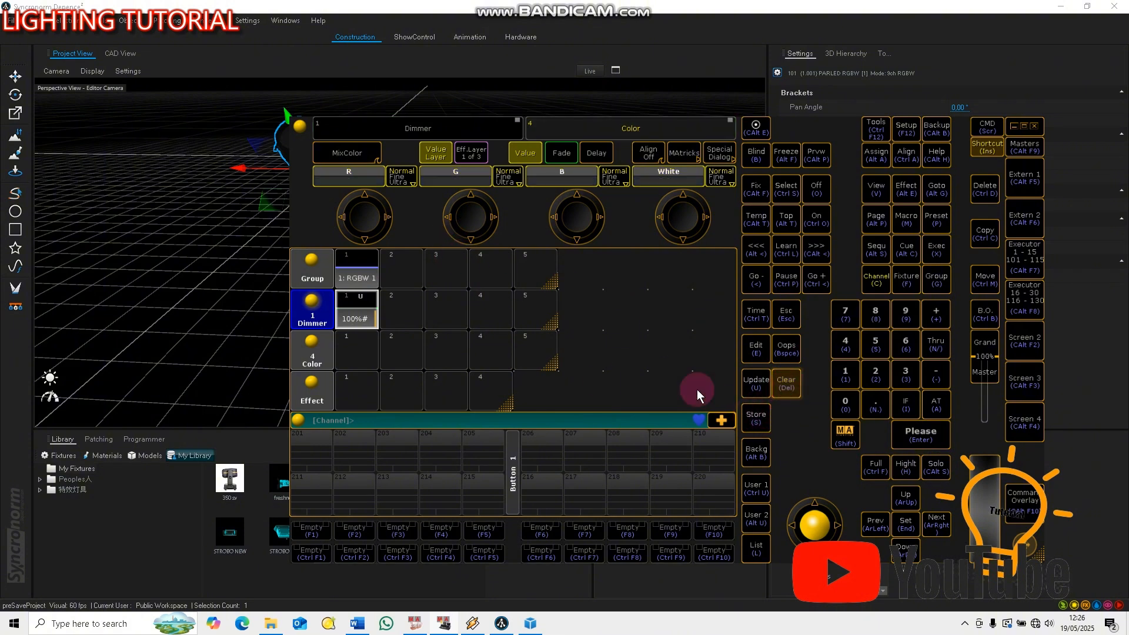
Mix magenta for group 1 with R and B at 100, G and White at 0, and store it as color preset 2
{"action": "left_click", "coordinate": [355, 281]}
{"action": "scroll", "coordinate": [476, 220], "scroll_direction": "down", "scroll_amount": 8}
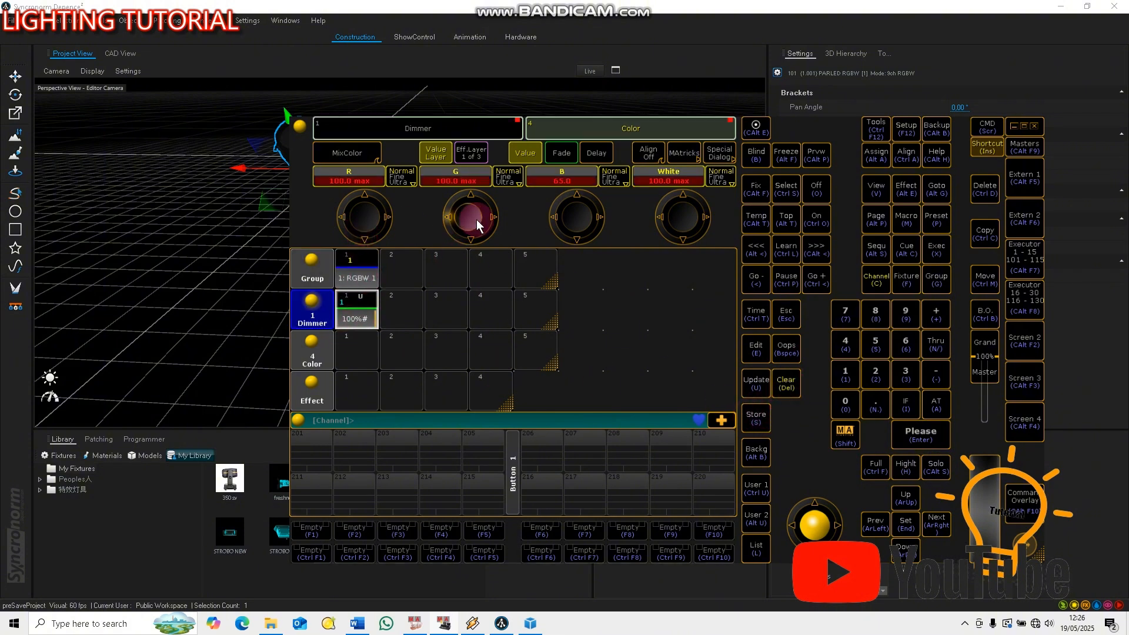
{"action": "scroll", "coordinate": [561, 223], "scroll_direction": "down", "scroll_amount": 5}
{"action": "scroll", "coordinate": [561, 223], "scroll_direction": "up", "scroll_amount": 8}
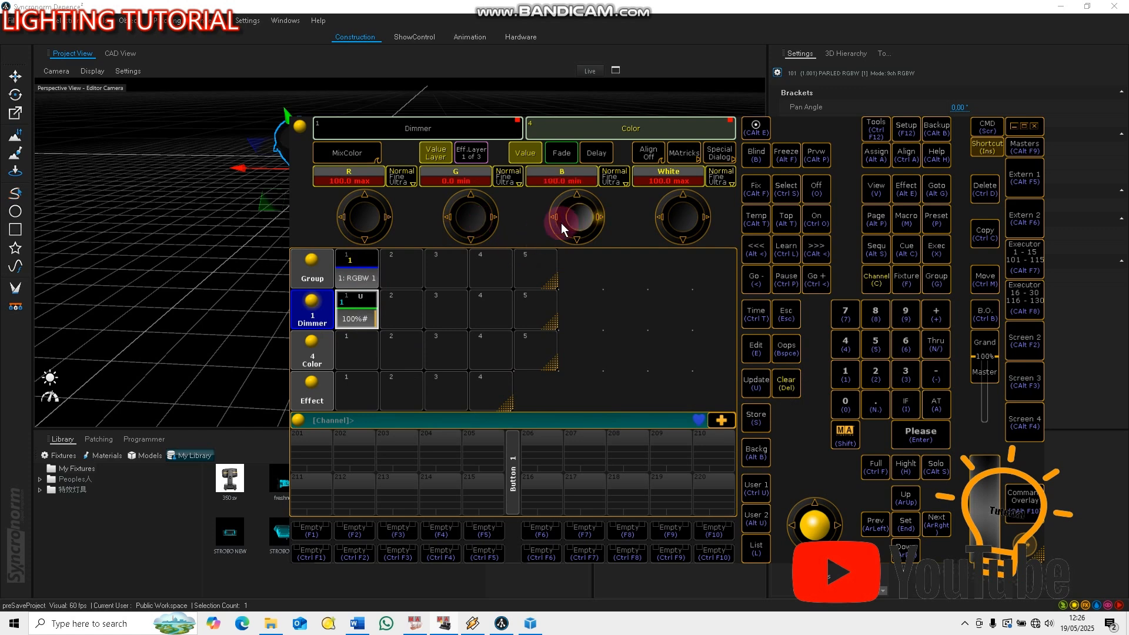
{"action": "scroll", "coordinate": [677, 219], "scroll_direction": "down", "scroll_amount": 8}
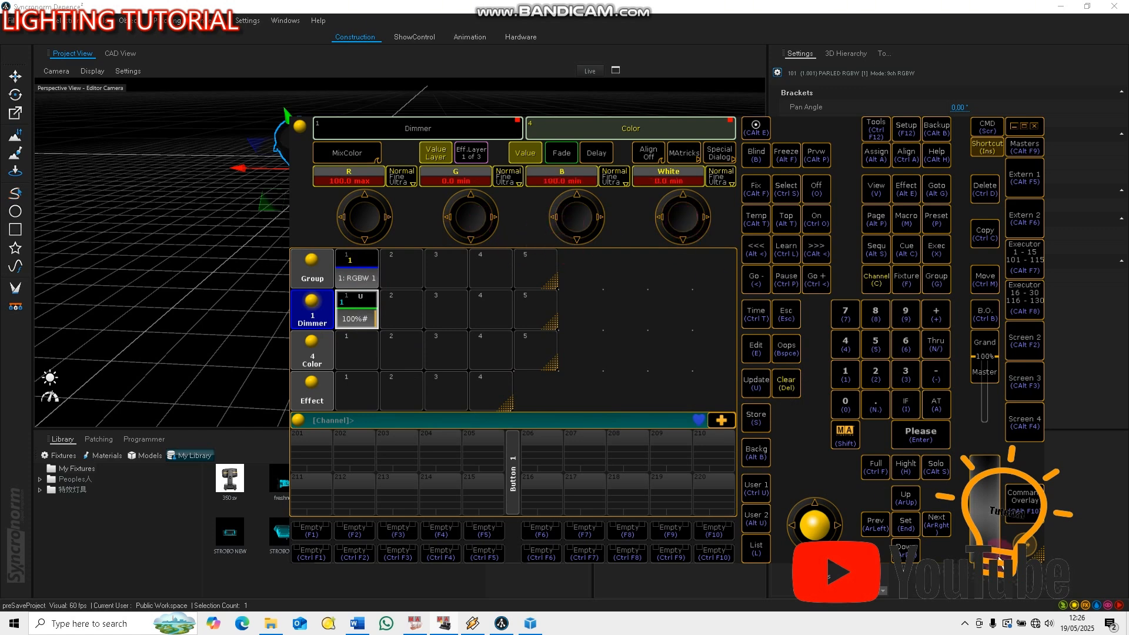
{"action": "left_click", "coordinate": [756, 418]}
{"action": "left_click", "coordinate": [401, 348]}
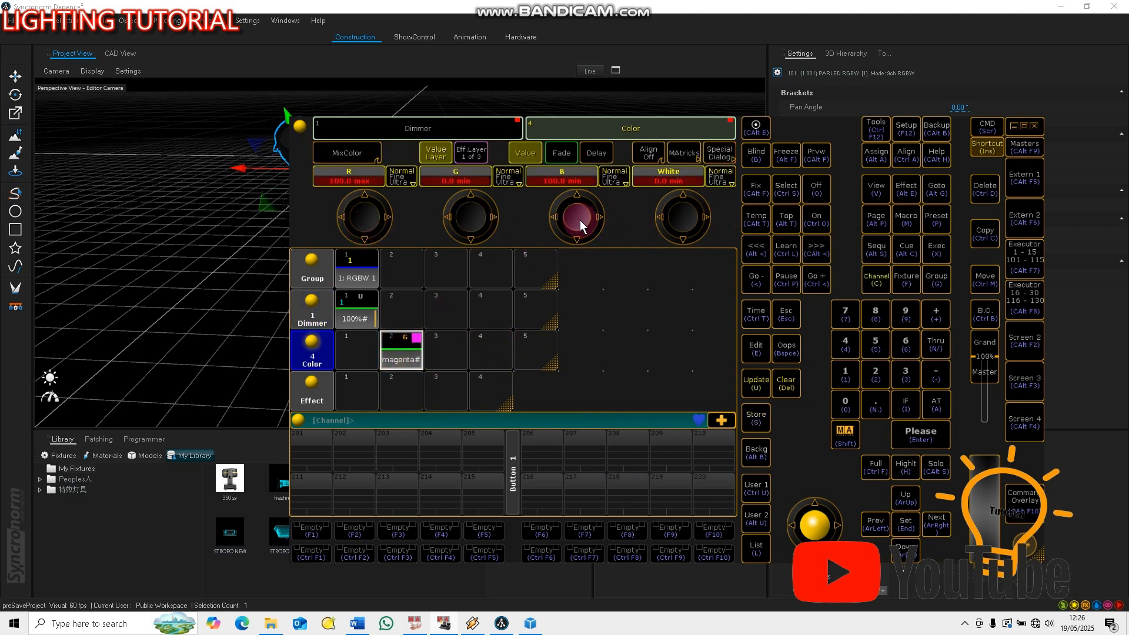
Lower B to 0 and overwrite color preset 2 with the resulting red
{"action": "scroll", "coordinate": [579, 219], "scroll_direction": "down", "scroll_amount": 5}
{"action": "left_click", "coordinate": [755, 415]}
{"action": "left_click", "coordinate": [412, 357]}
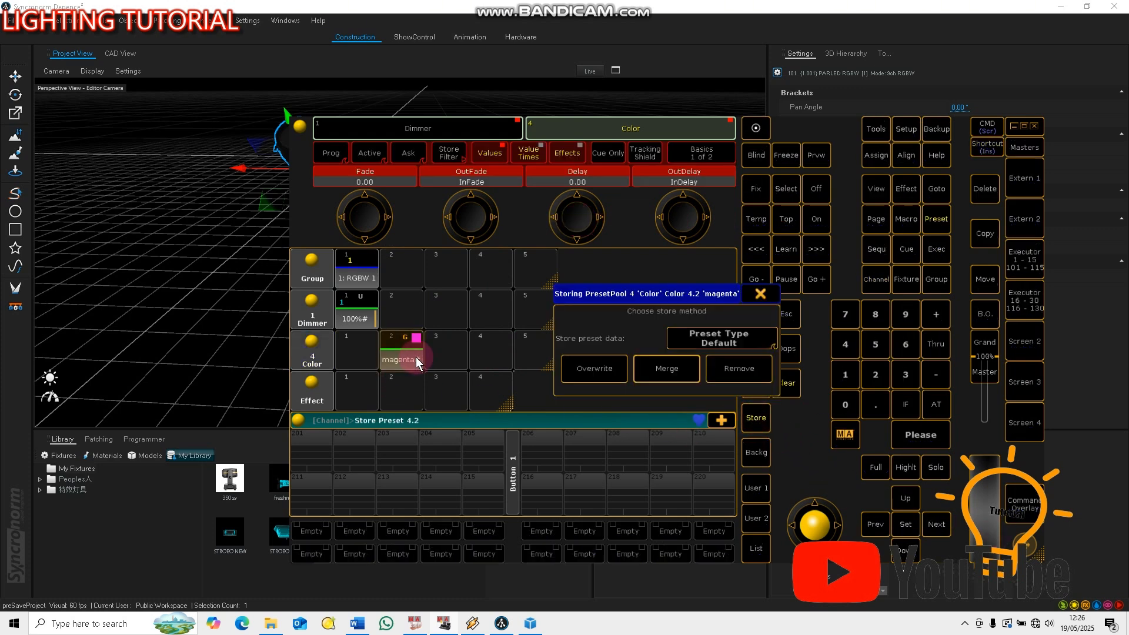
{"action": "left_click", "coordinate": [609, 370]}
Lower R to 0, raise G to its maximum and store the green as color preset 3
{"action": "scroll", "coordinate": [375, 220], "scroll_direction": "down", "scroll_amount": 5}
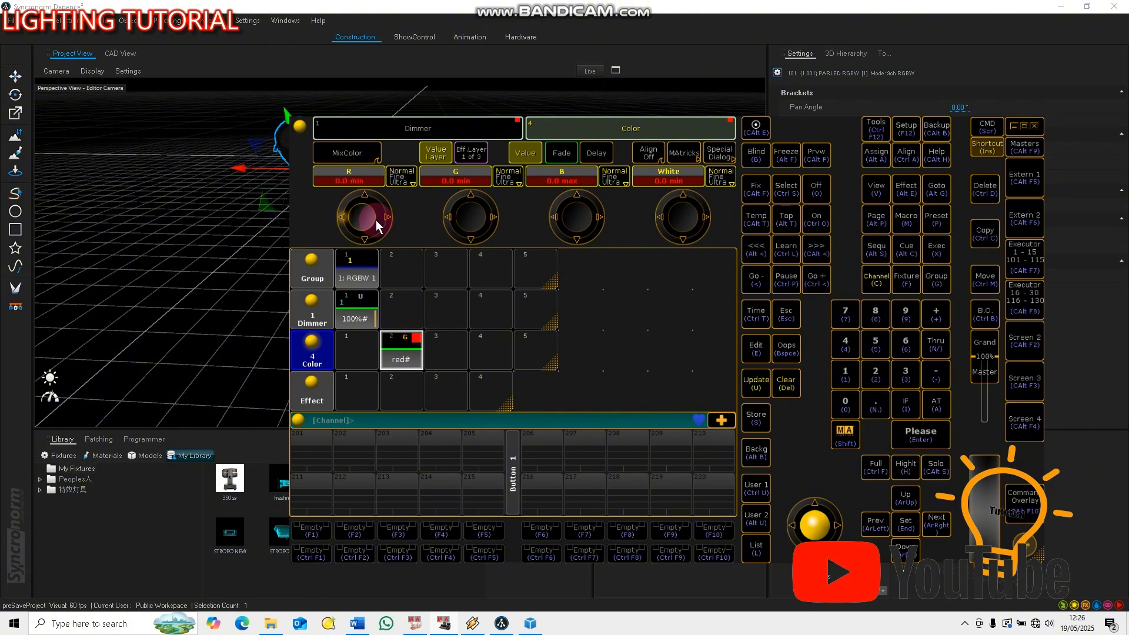
{"action": "scroll", "coordinate": [481, 221], "scroll_direction": "up", "scroll_amount": 5}
{"action": "left_click", "coordinate": [756, 417]}
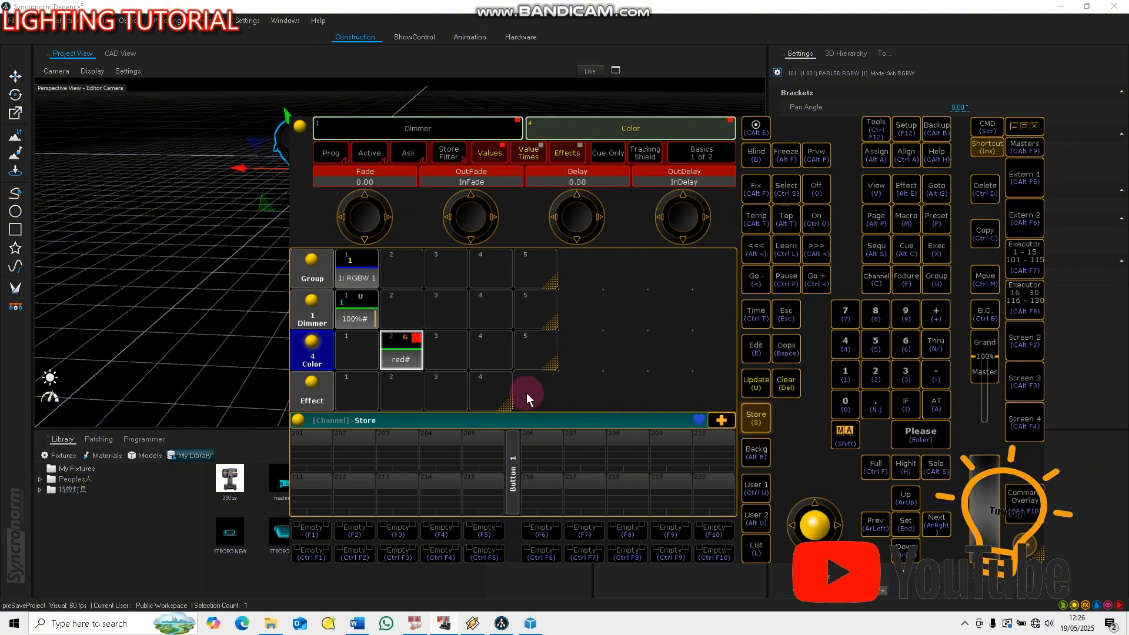
{"action": "left_click", "coordinate": [447, 353]}
{"action": "scroll", "coordinate": [481, 230], "scroll_direction": "down", "scroll_amount": 5}
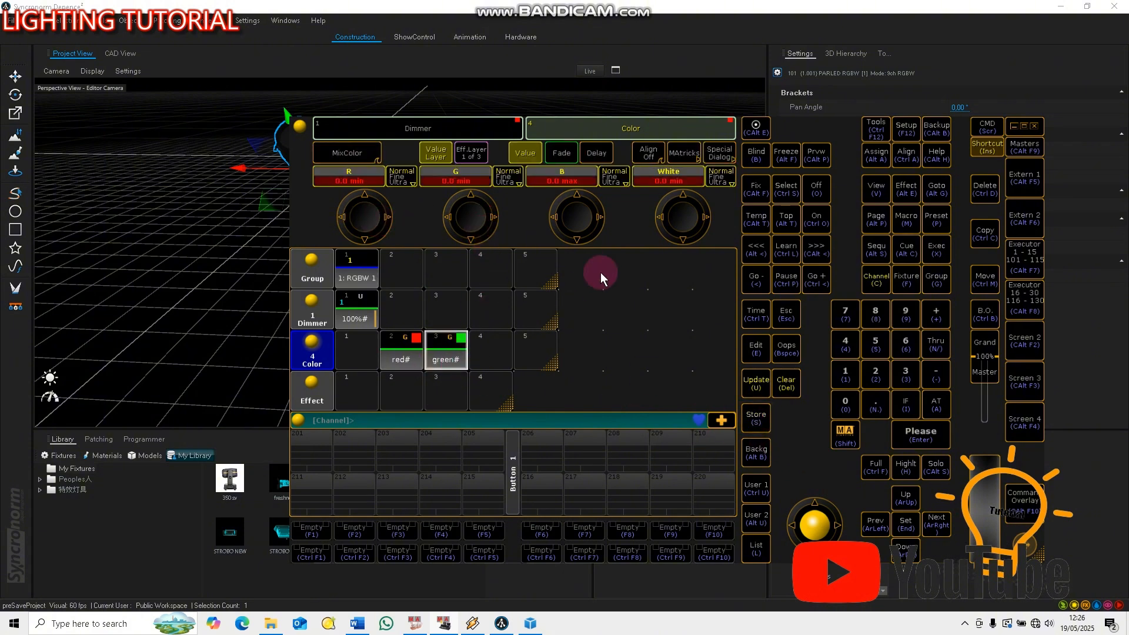
{"action": "left_click", "coordinate": [756, 419]}
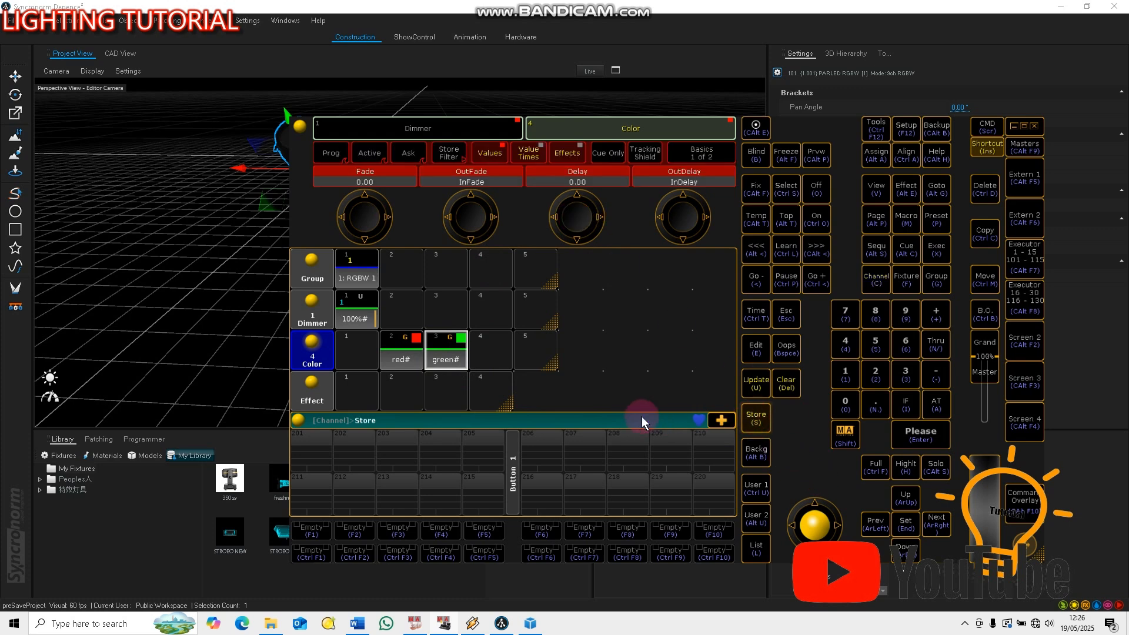
{"action": "left_click", "coordinate": [788, 389]}
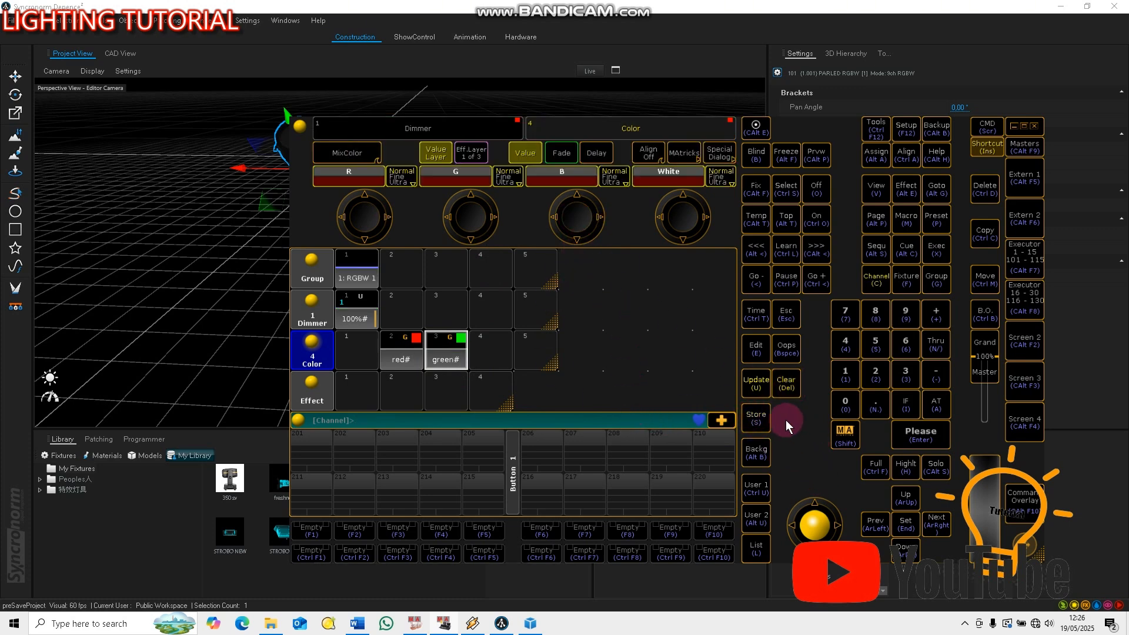
Select group 1 and store R, G and White at 100 with B at 65 as color preset 4
{"action": "left_click", "coordinate": [356, 269]}
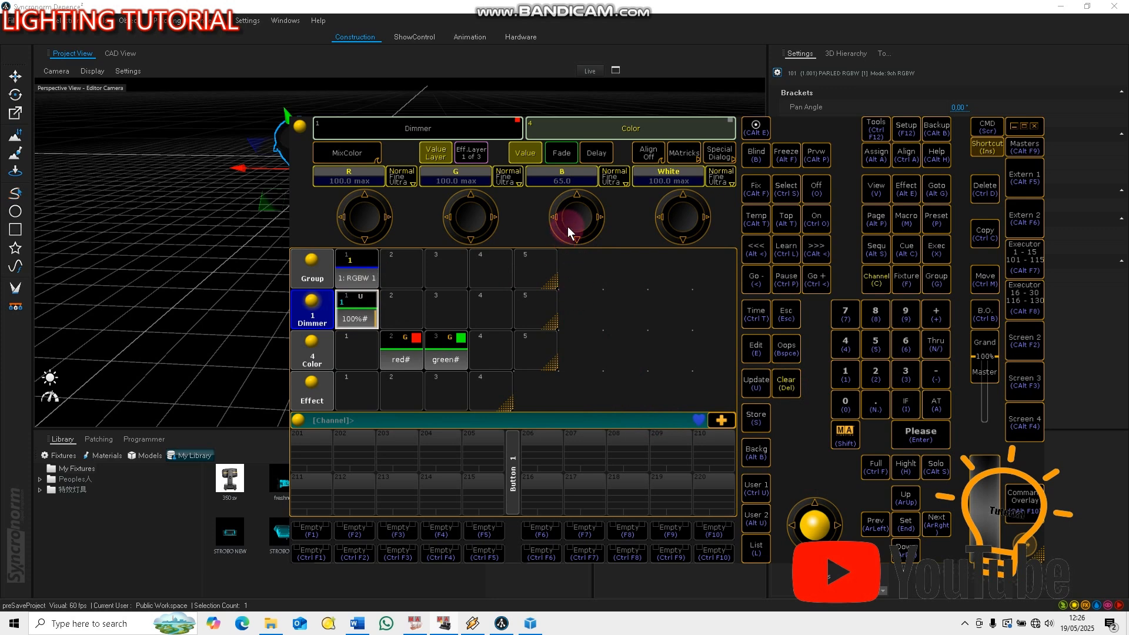
{"action": "left_click", "coordinate": [756, 418]}
{"action": "left_click", "coordinate": [493, 357]}
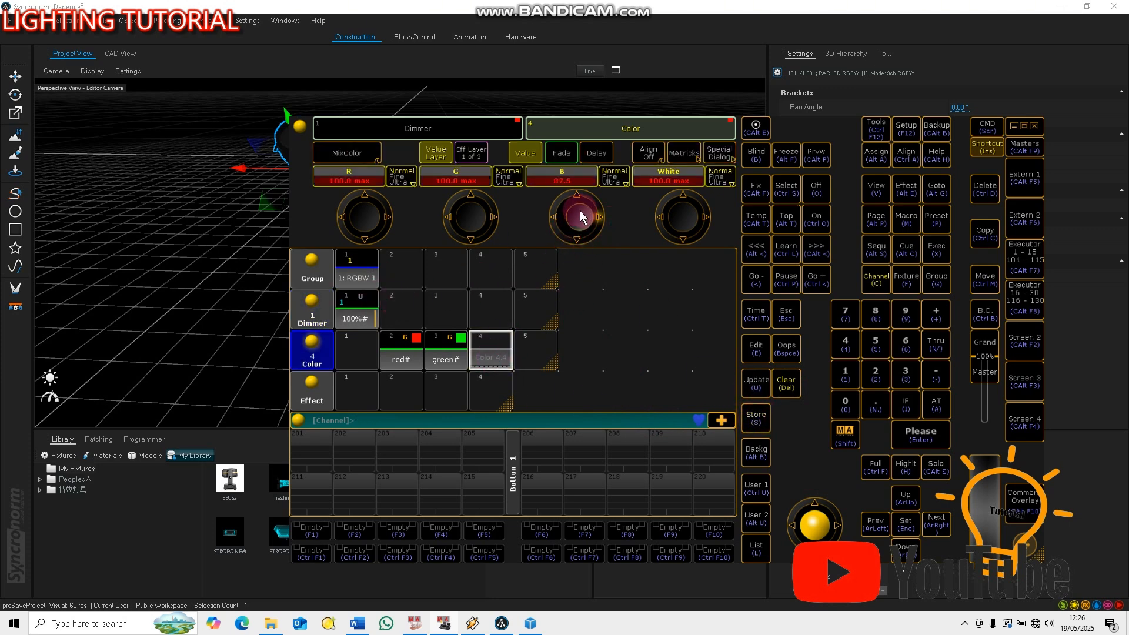
{"action": "left_click", "coordinate": [756, 415]}
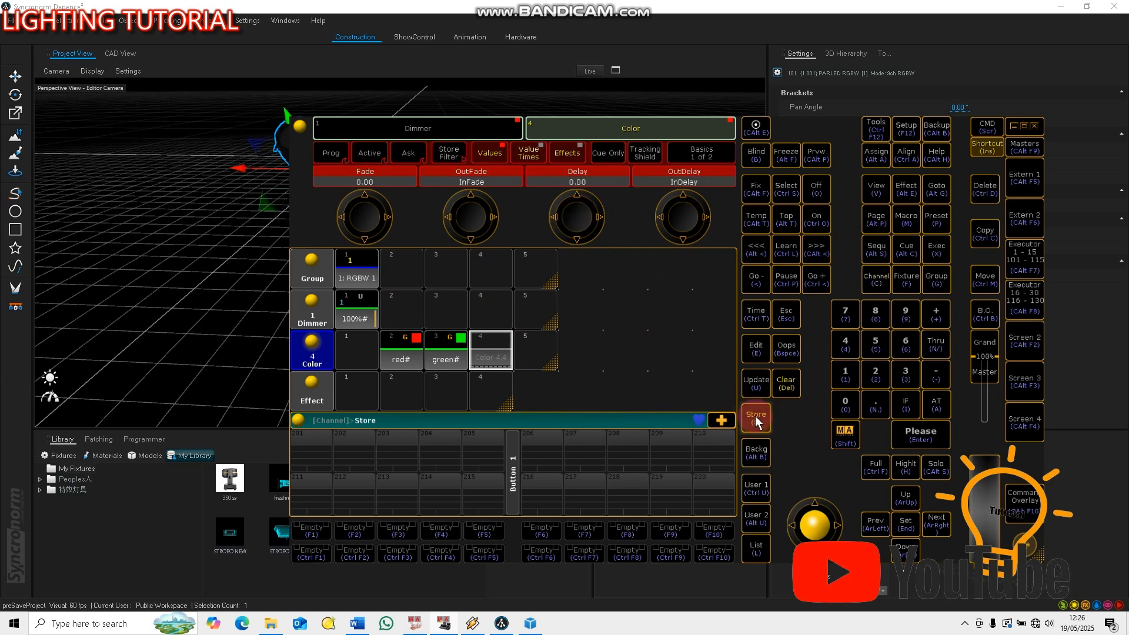
{"action": "left_click", "coordinate": [495, 354]}
{"action": "left_click", "coordinate": [617, 372]}
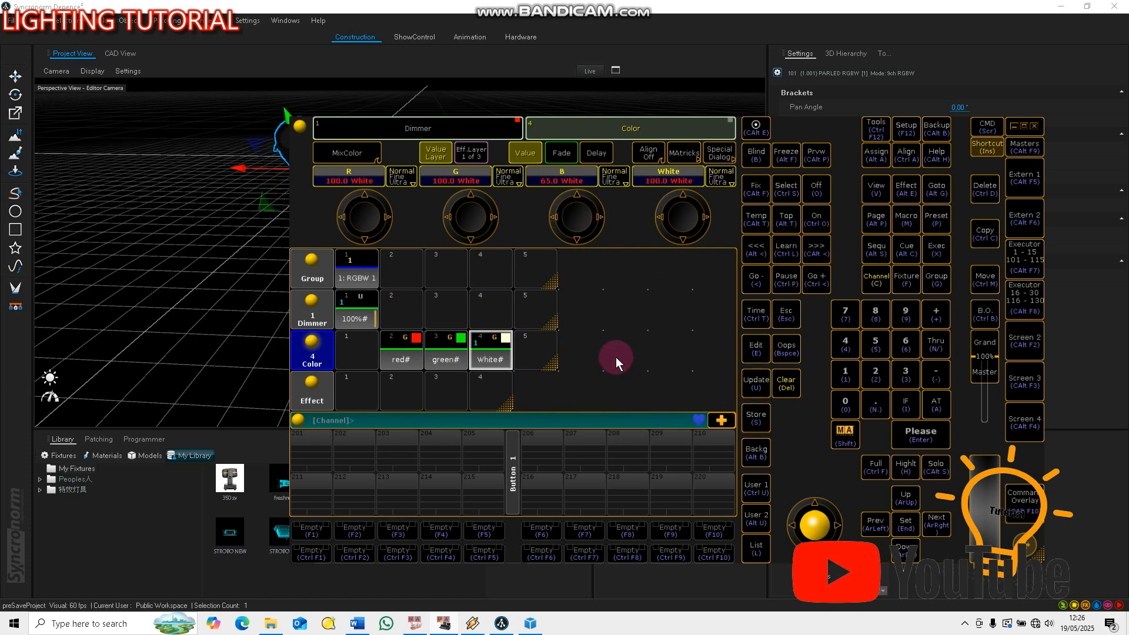
Lower White, R and G to 0, raise B to 87.5 and overwrite color preset 4 with the blue
{"action": "left_click", "coordinate": [669, 223]}
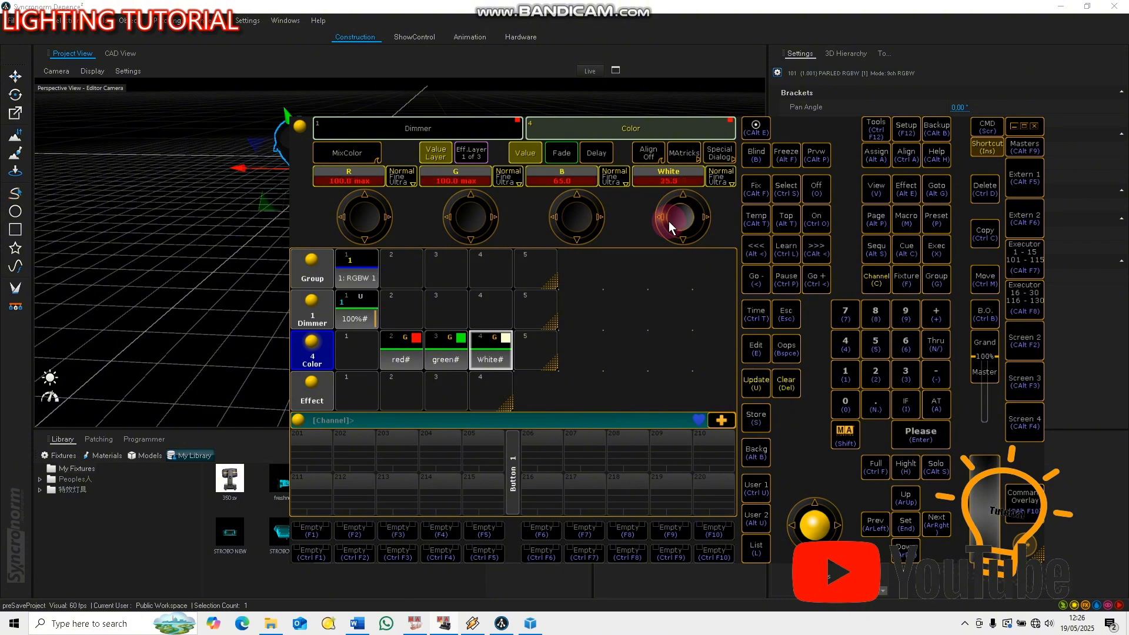
{"action": "left_click", "coordinate": [340, 212]}
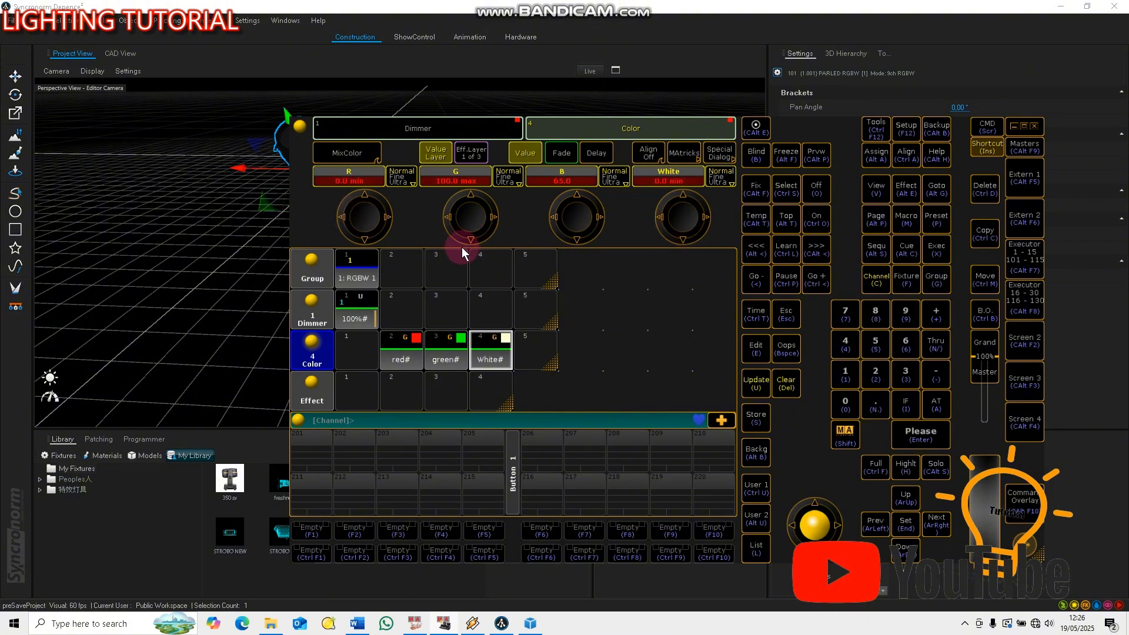
{"action": "left_click", "coordinate": [458, 224]}
{"action": "left_click", "coordinate": [562, 234]}
{"action": "left_click_drag", "start_coordinate": [600, 225], "coordinate": [590, 223]}
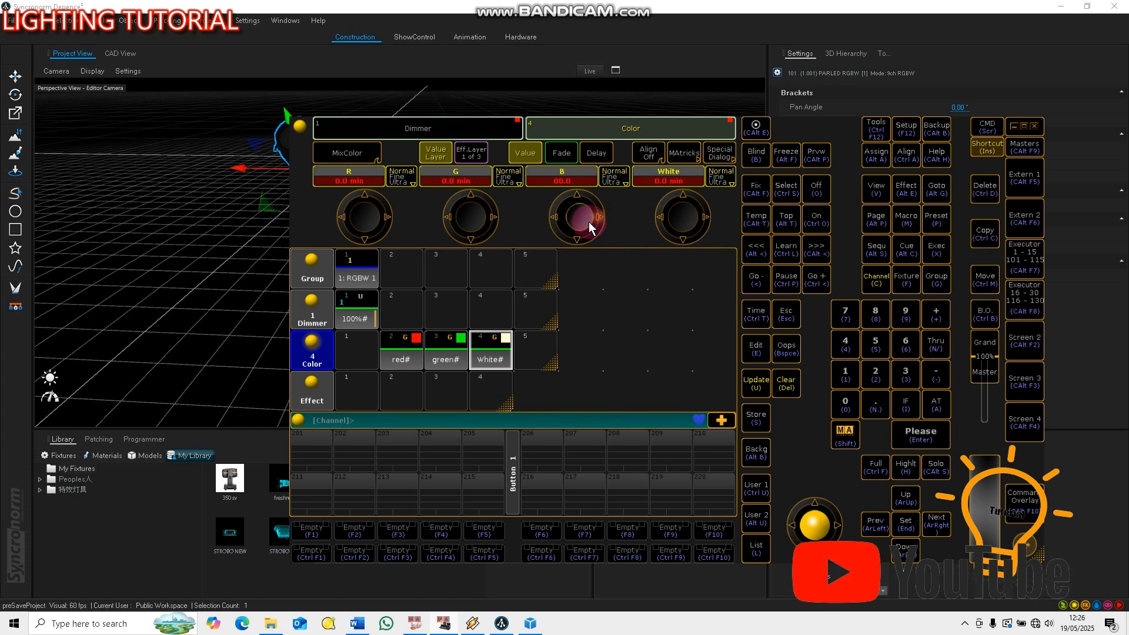
{"action": "left_click", "coordinate": [756, 418]}
{"action": "left_click", "coordinate": [491, 356]}
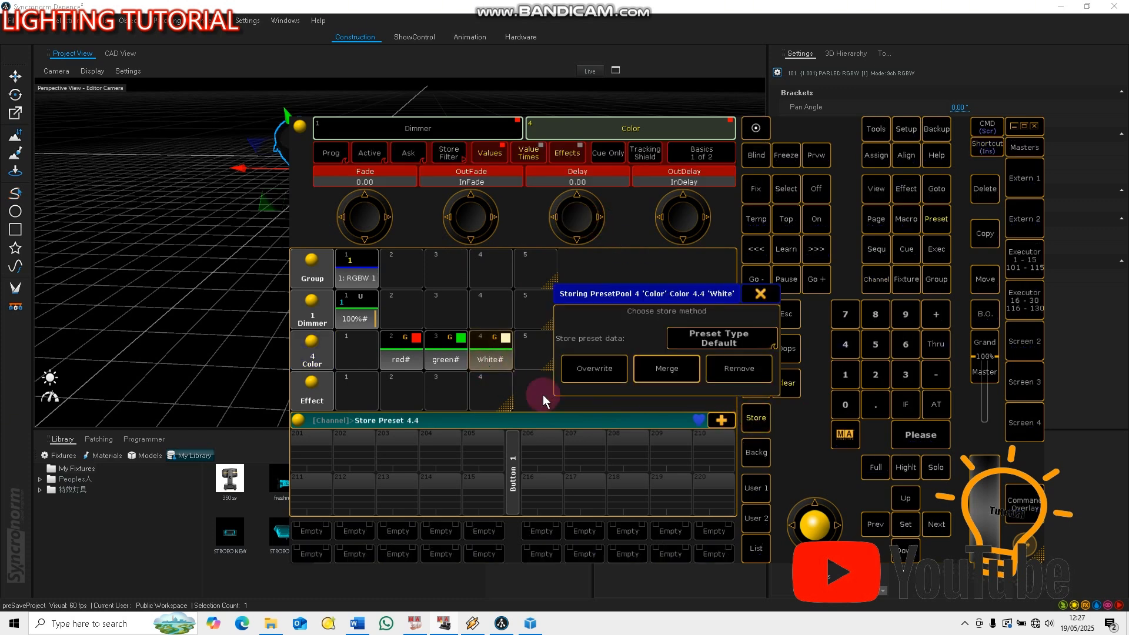
{"action": "left_click", "coordinate": [594, 368]}
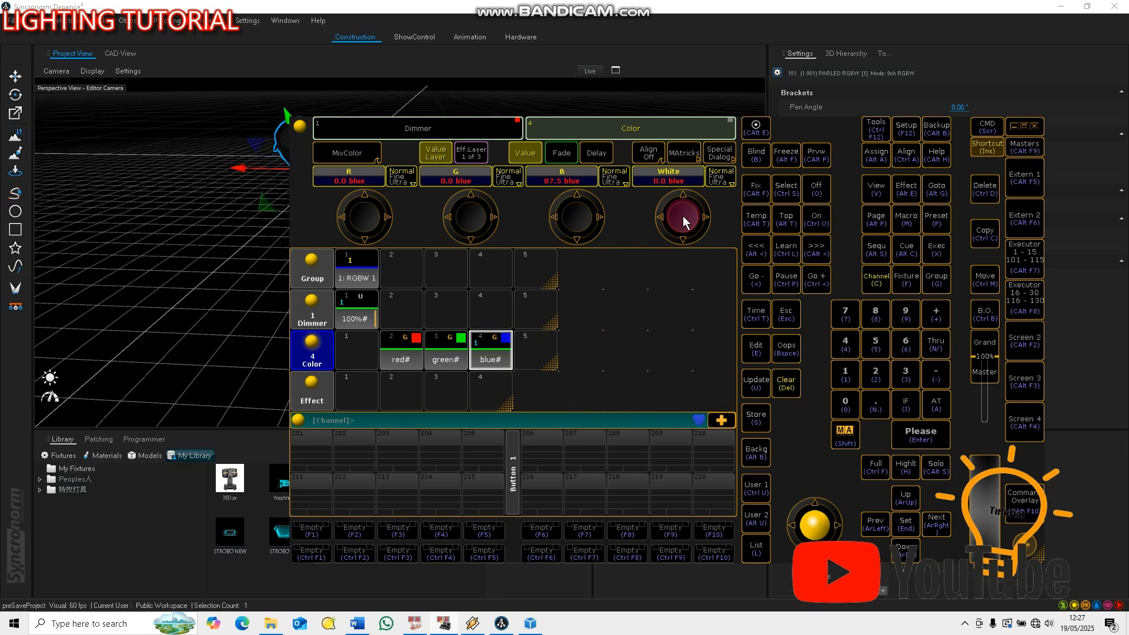
Raise White to 100 alongside the blue and store the light blue as color preset 1
{"action": "scroll", "coordinate": [682, 216], "scroll_direction": "up", "scroll_amount": 10}
{"action": "left_click", "coordinate": [757, 419]}
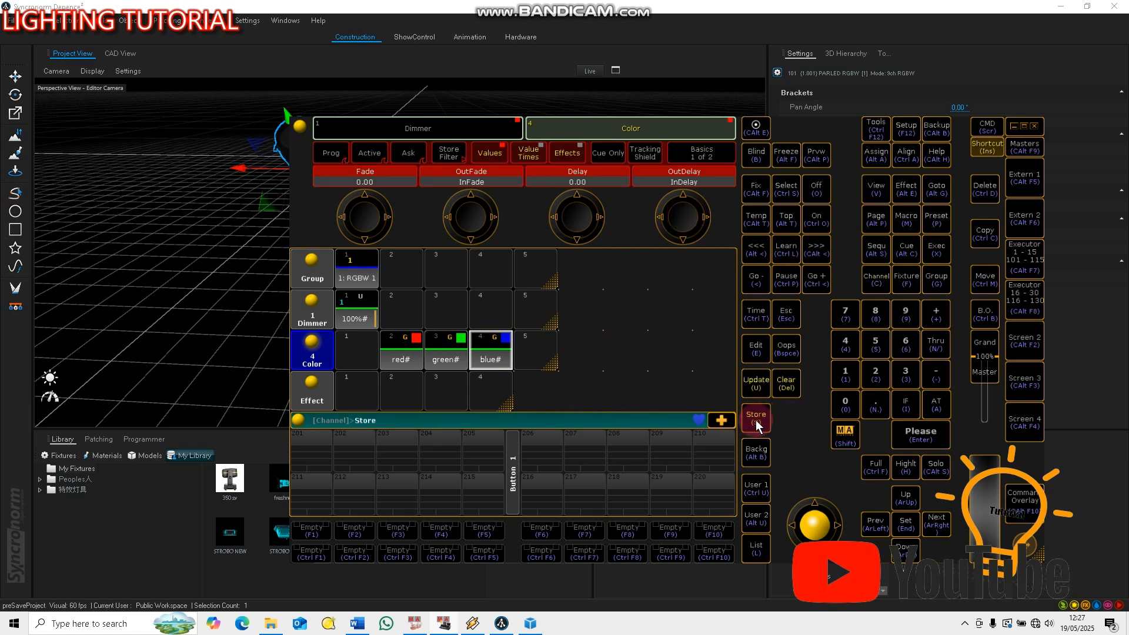
{"action": "left_click", "coordinate": [357, 356]}
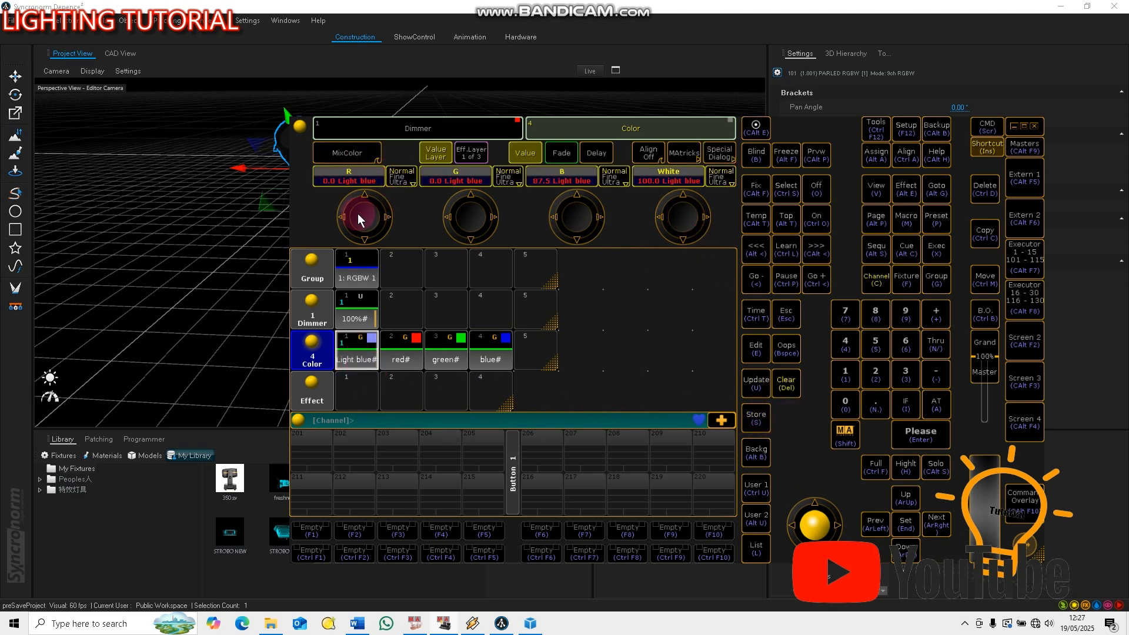
Raise B to 100 and overwrite color preset 1 with the stronger light blue
{"action": "scroll", "coordinate": [357, 214], "scroll_direction": "down", "scroll_amount": 2}
{"action": "scroll", "coordinate": [566, 218], "scroll_direction": "up", "scroll_amount": 2}
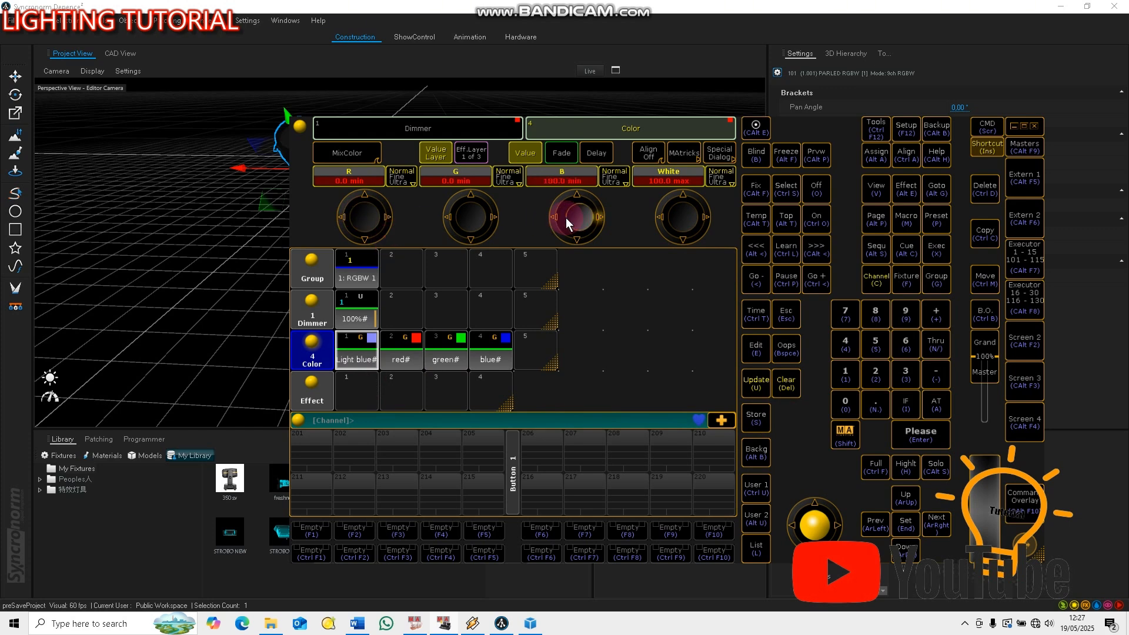
{"action": "left_click", "coordinate": [756, 419]}
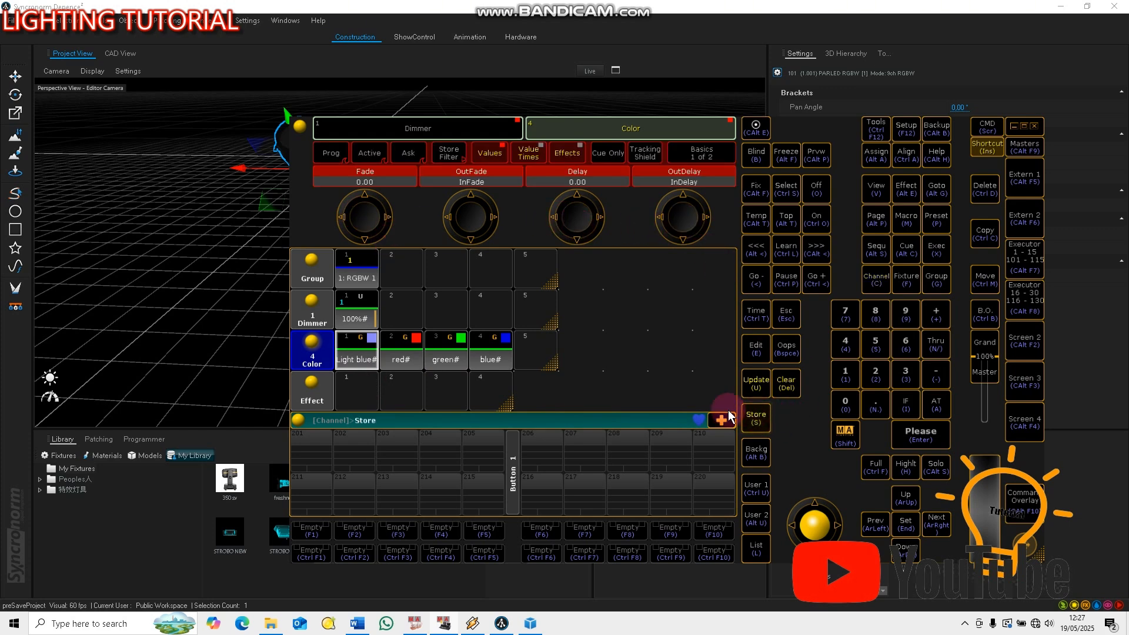
{"action": "left_click", "coordinate": [357, 356]}
{"action": "left_click", "coordinate": [595, 369]}
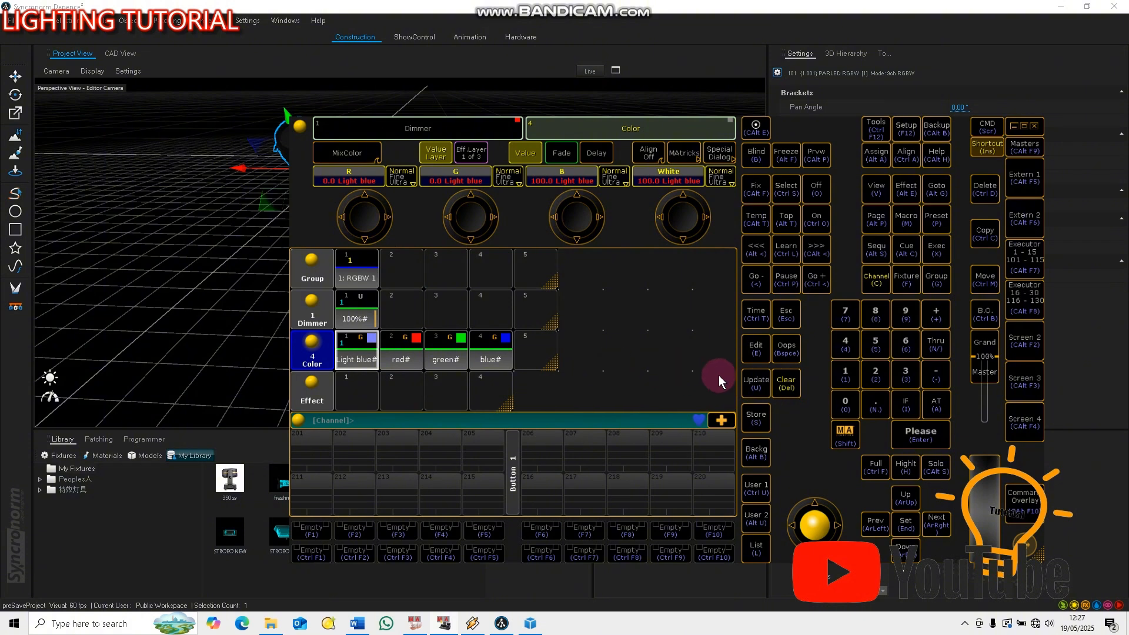
{"action": "scroll", "coordinate": [680, 224], "scroll_direction": "up", "scroll_amount": 2}
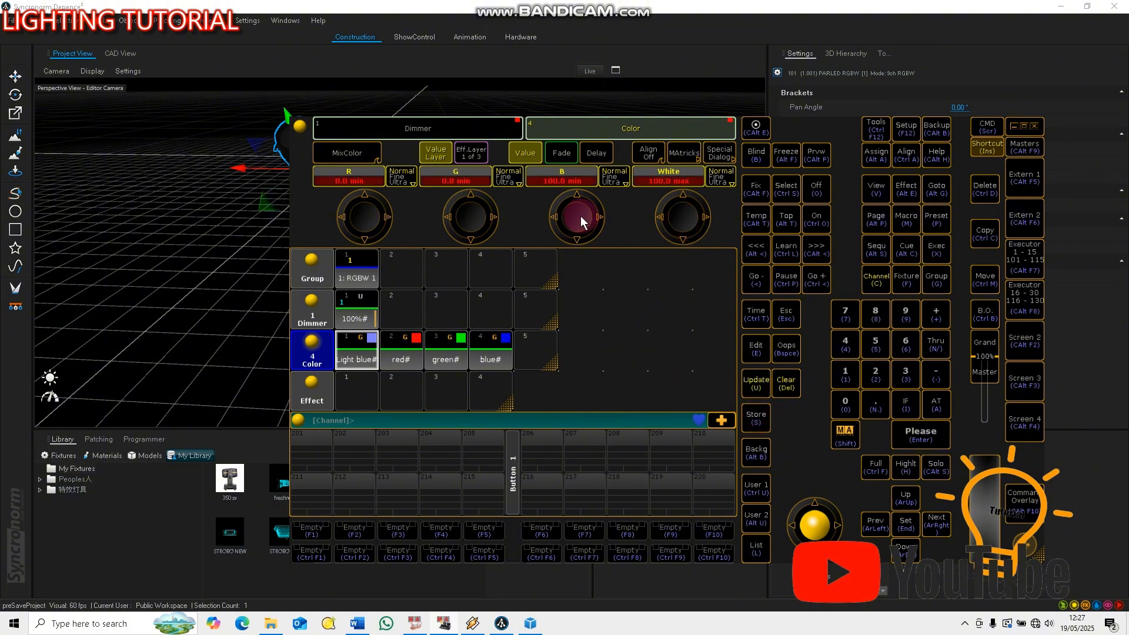
{"action": "left_click", "coordinate": [756, 419]}
{"action": "left_click", "coordinate": [356, 356]}
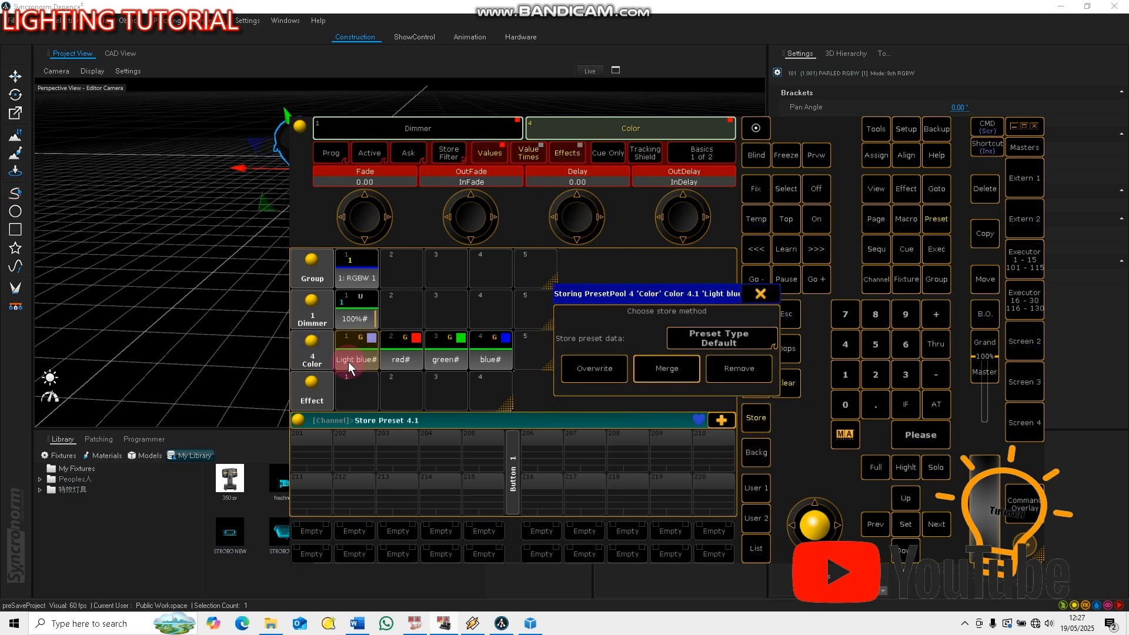
{"action": "left_click", "coordinate": [594, 369]}
Lower B to 0, keeping only White at 100, and overwrite color preset 1 with the white
{"action": "scroll", "coordinate": [566, 219], "scroll_direction": "down", "scroll_amount": 3}
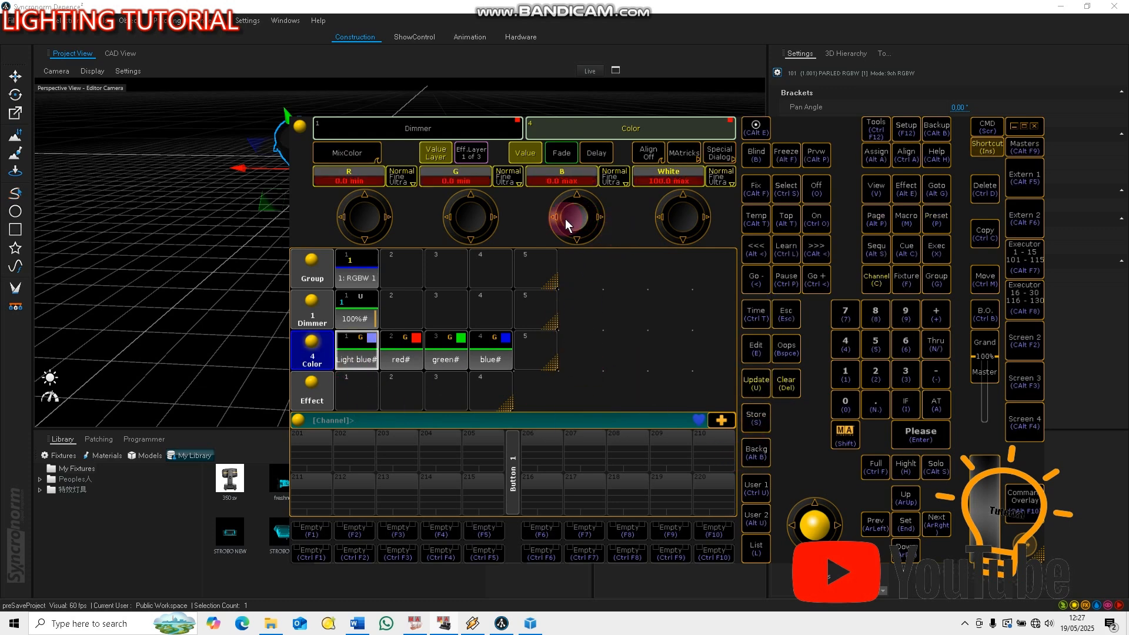
{"action": "left_click", "coordinate": [757, 419]}
{"action": "left_click", "coordinate": [356, 355]}
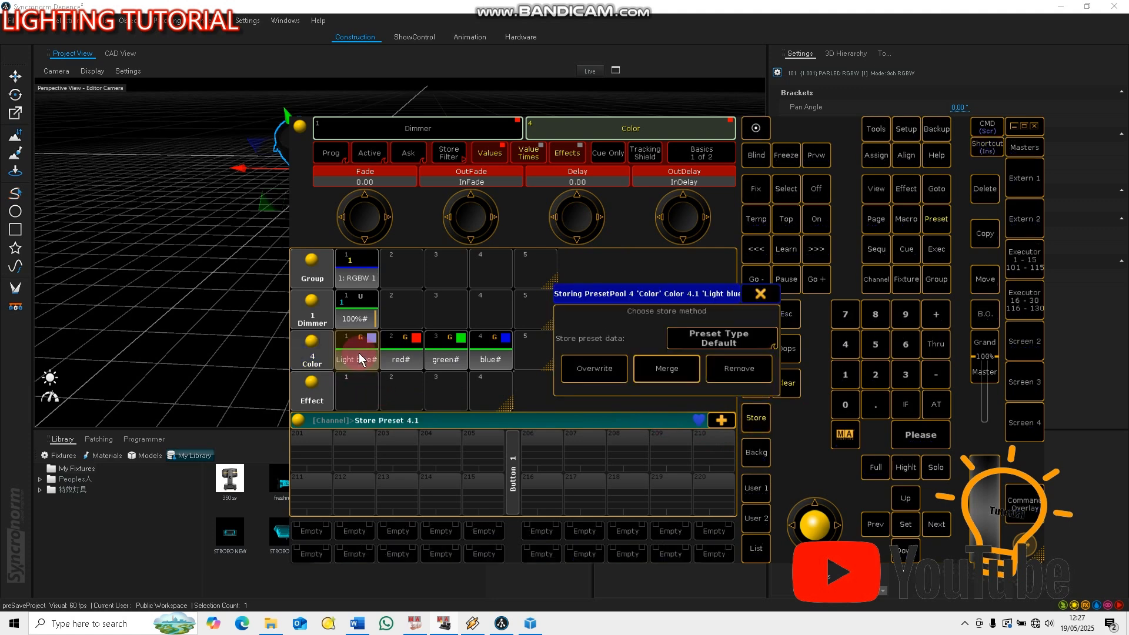
{"action": "left_click", "coordinate": [605, 373]}
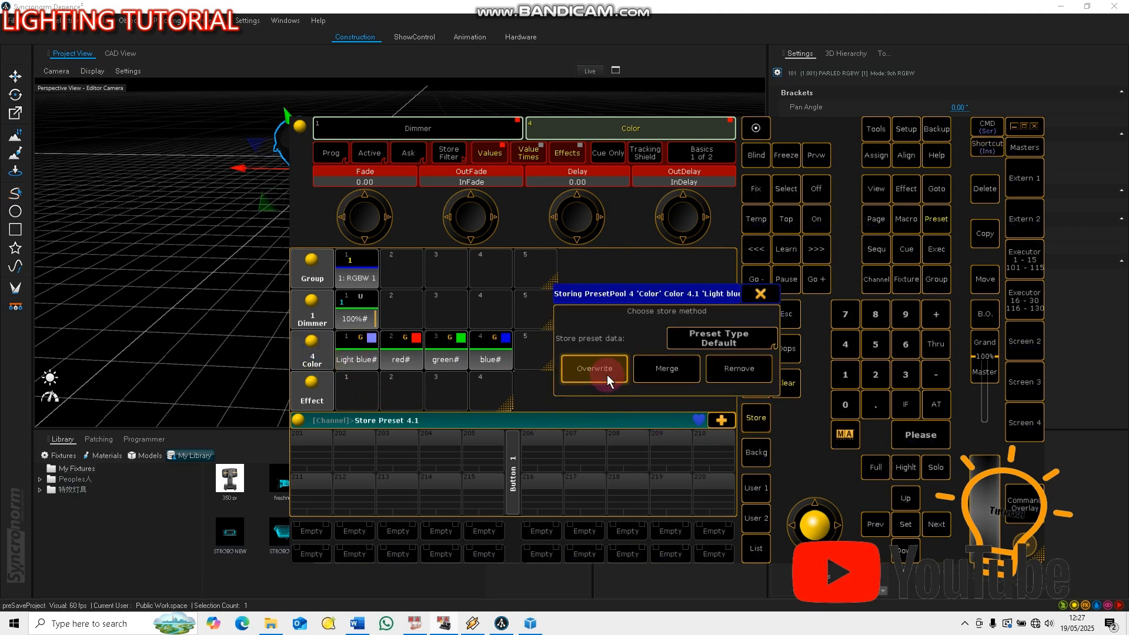
Open the show's backup options and return to the group and preset pools
{"action": "left_click", "coordinate": [937, 127]}
{"action": "left_click", "coordinate": [401, 384]}
{"action": "left_click", "coordinate": [718, 259]}
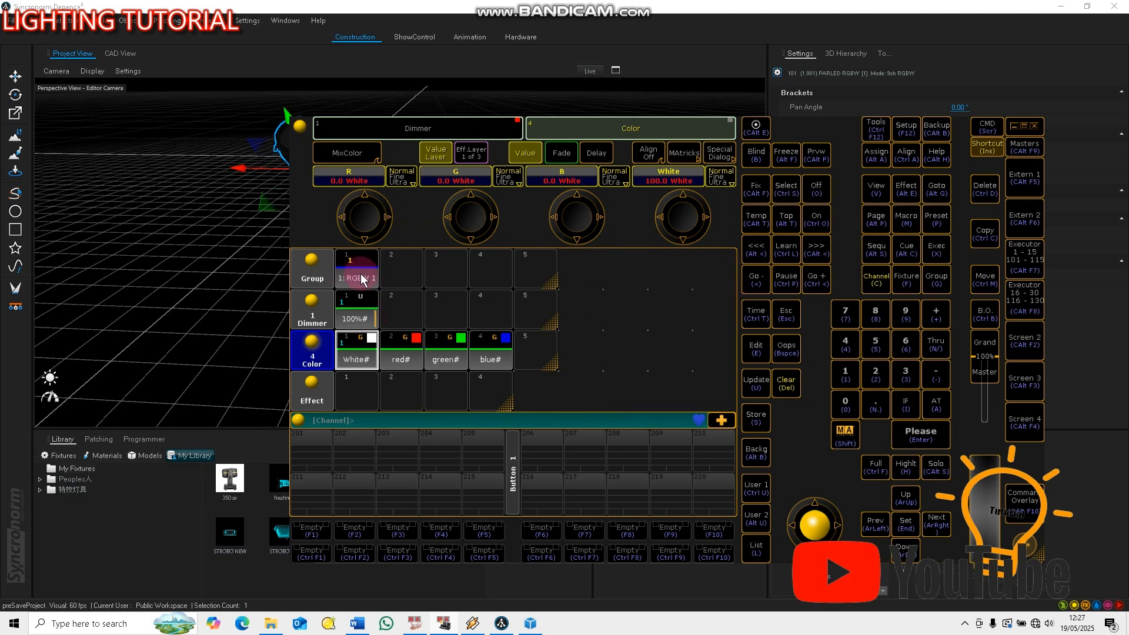
{"action": "left_click", "coordinate": [387, 310]}
Switch to Depence, add a Visualizer showplayer in the hardware manager with ArtNet input enabled, and return to the construction view
{"action": "left_click", "coordinate": [1014, 125]}
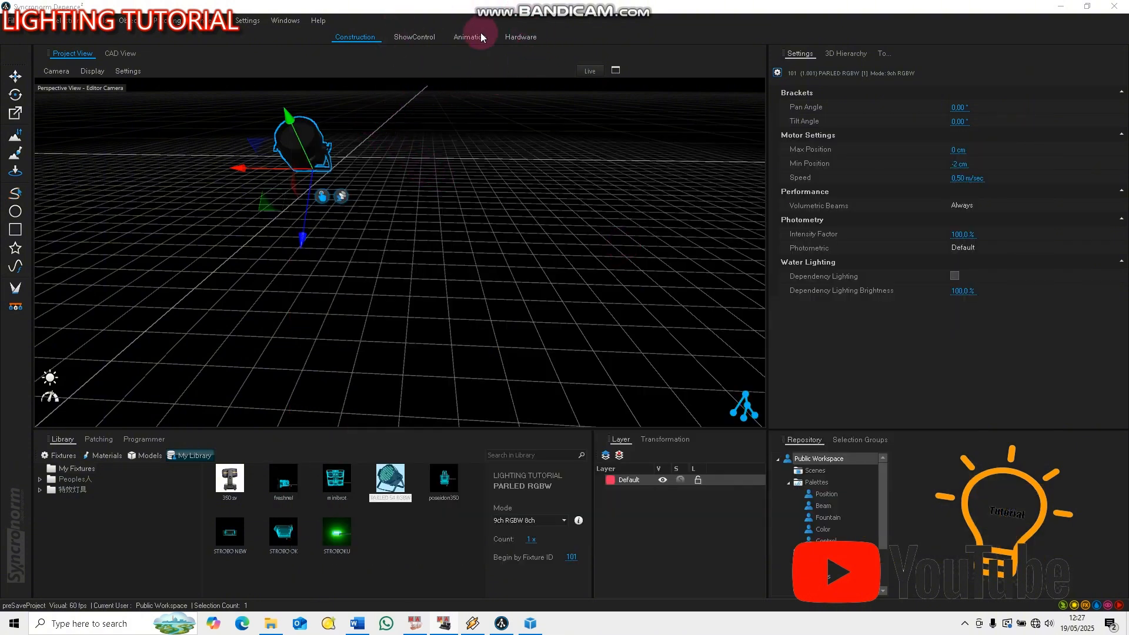
{"action": "left_click", "coordinate": [512, 37]}
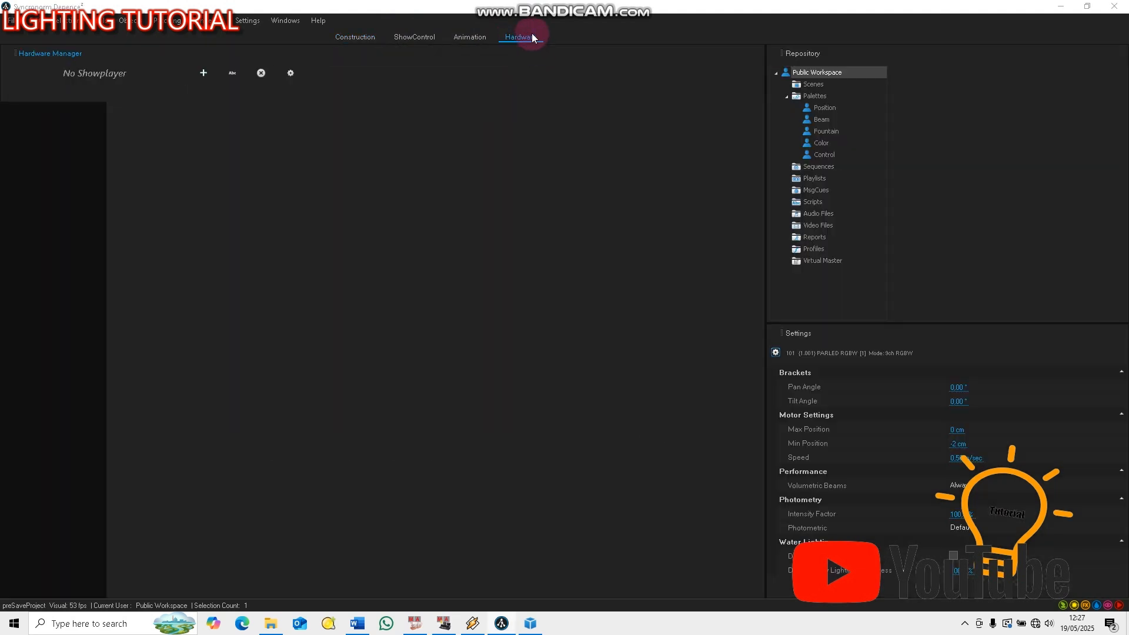
{"action": "left_click", "coordinate": [203, 73]}
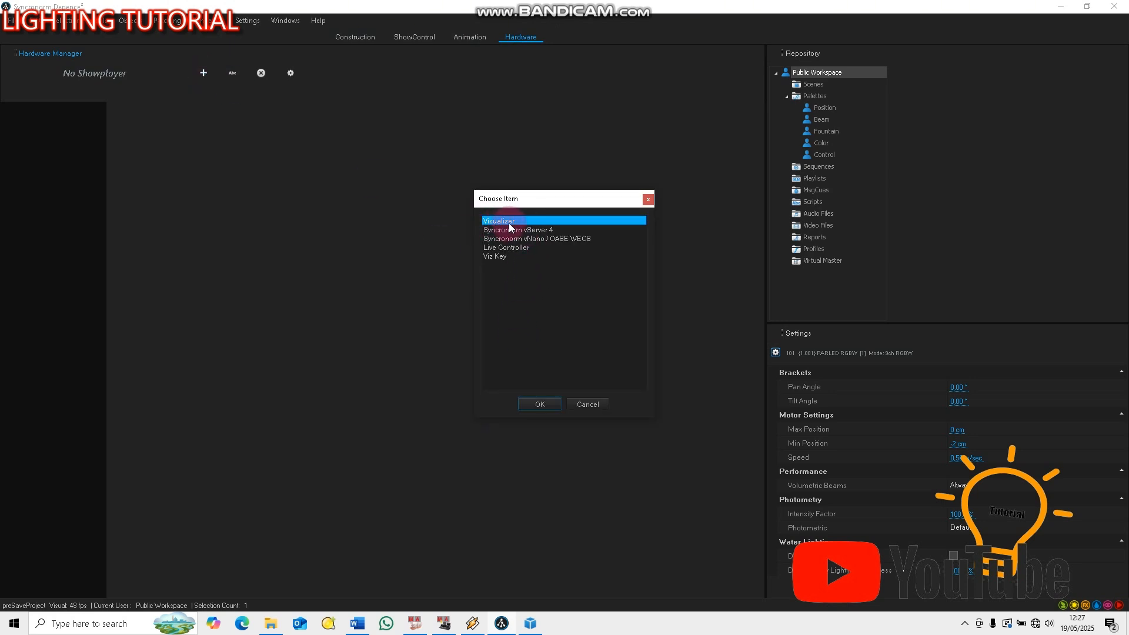
{"action": "left_click", "coordinate": [540, 404]}
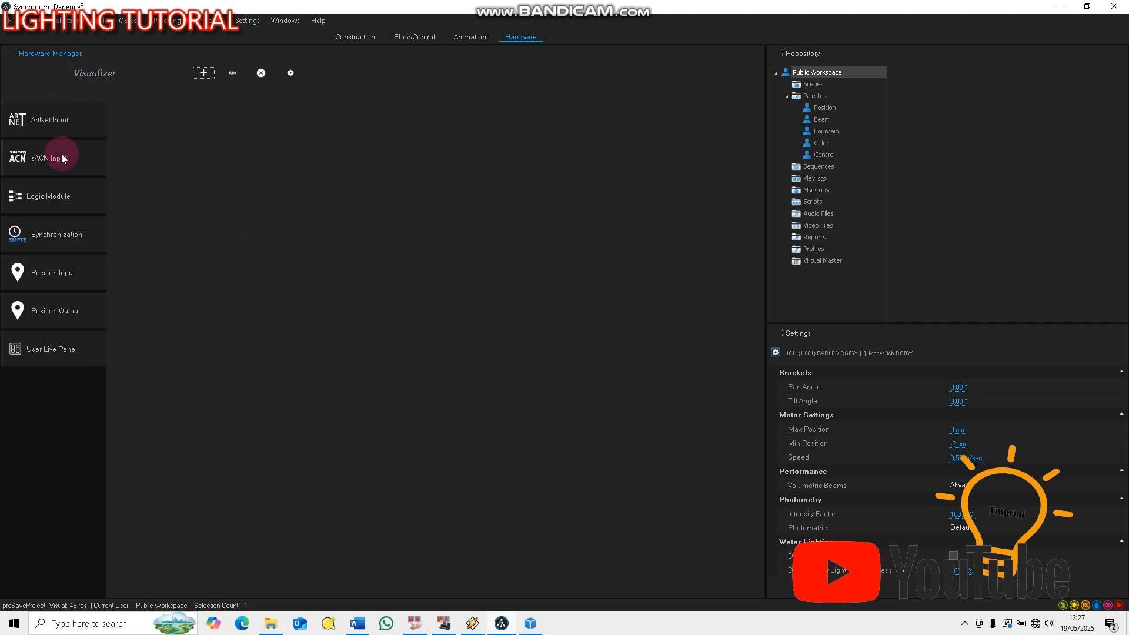
{"action": "left_click", "coordinate": [47, 124]}
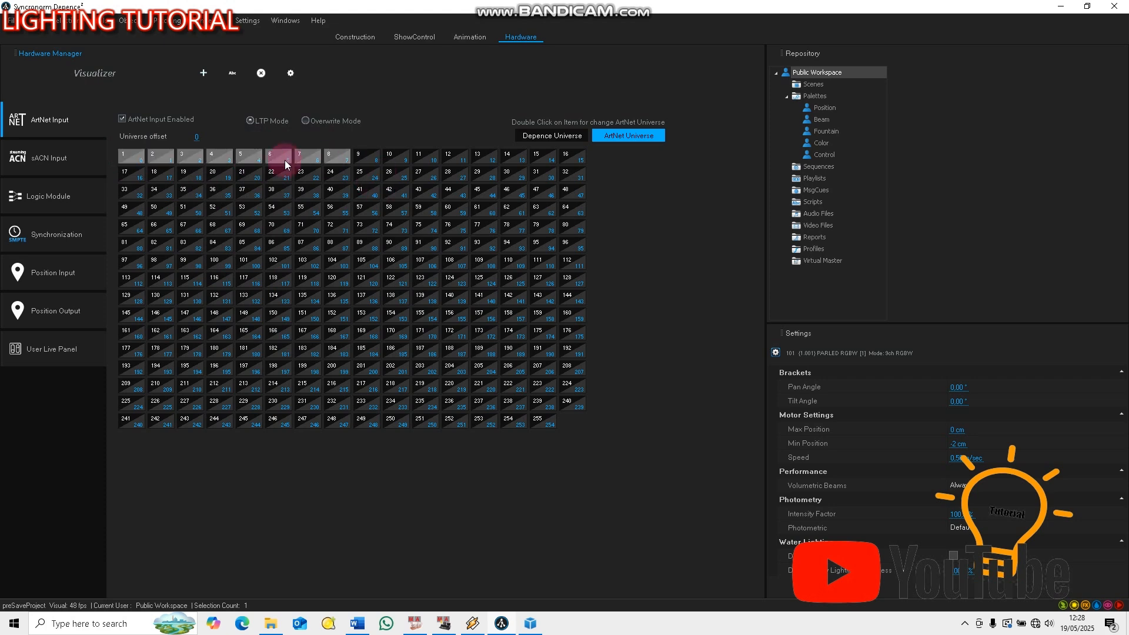
{"action": "left_click", "coordinate": [358, 38]}
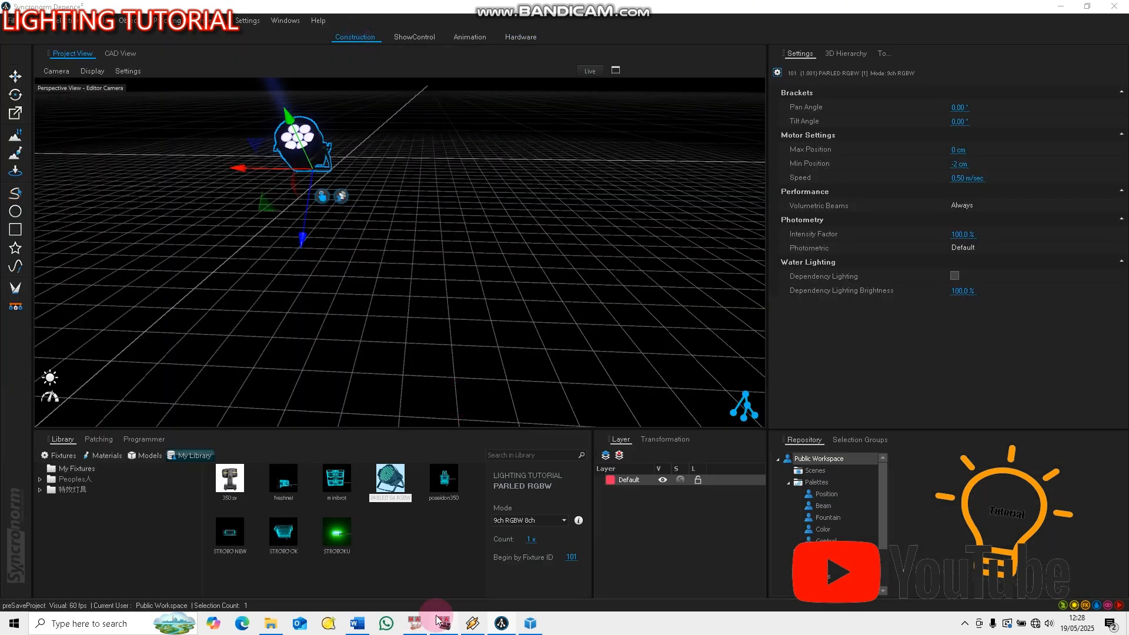
Switch back to grandMA2 onPC, clear the programmer and enlarge the console window over the Depence view
{"action": "left_click", "coordinate": [413, 624]}
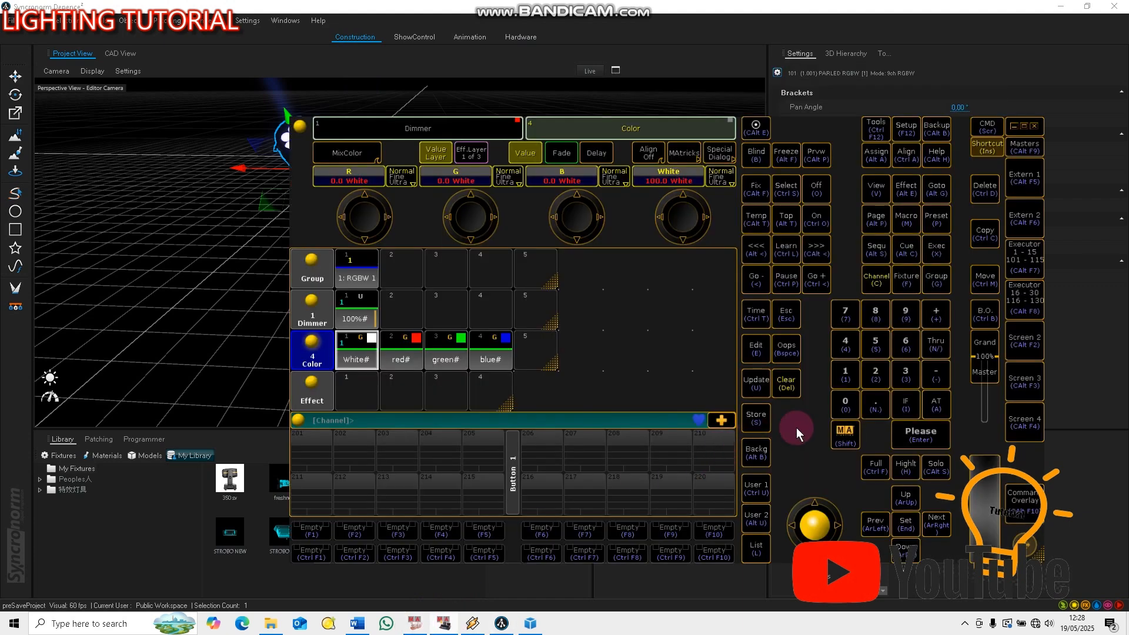
{"action": "left_click", "coordinate": [786, 382]}
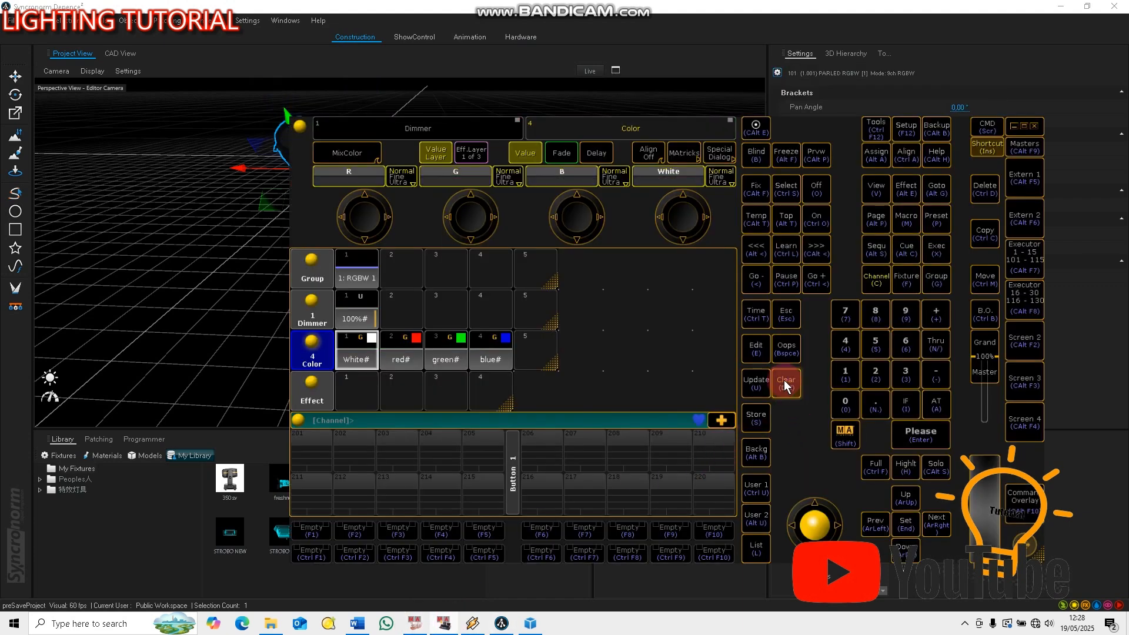
{"action": "left_click_drag", "start_coordinate": [1034, 548], "coordinate": [1066, 432]}
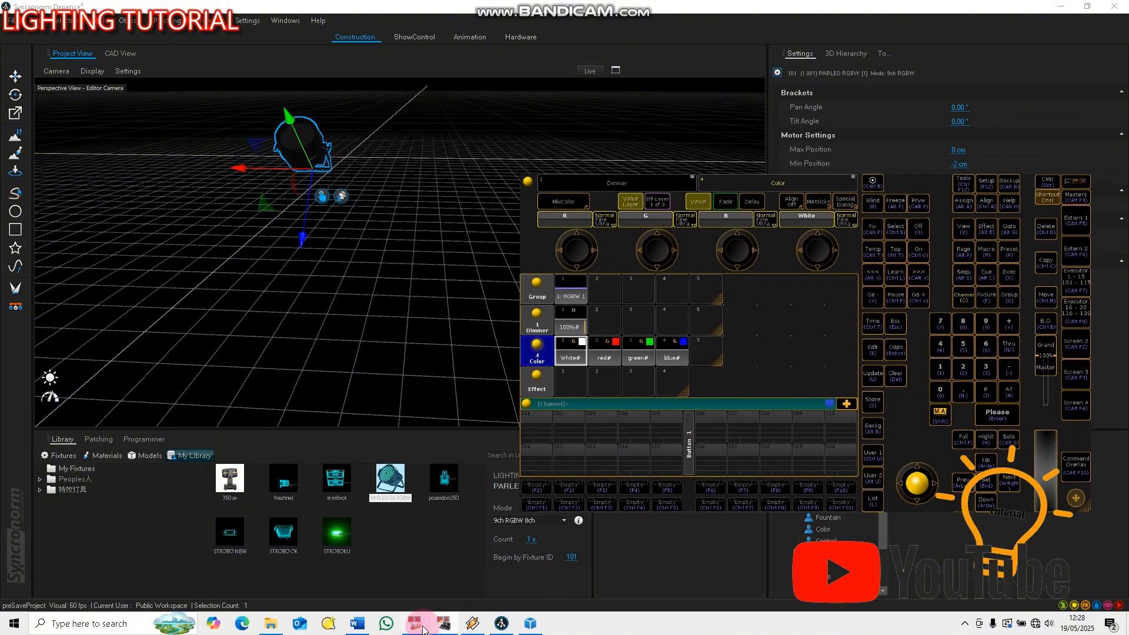
{"action": "left_click", "coordinate": [446, 627]}
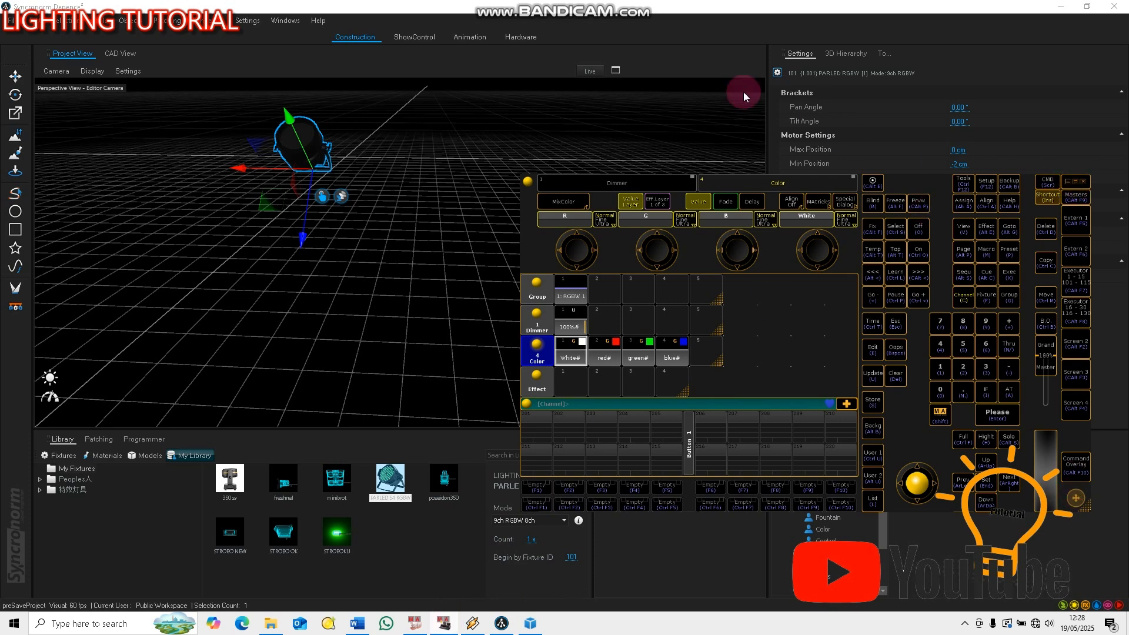
{"action": "left_click_drag", "start_coordinate": [1086, 506], "coordinate": [1055, 612]}
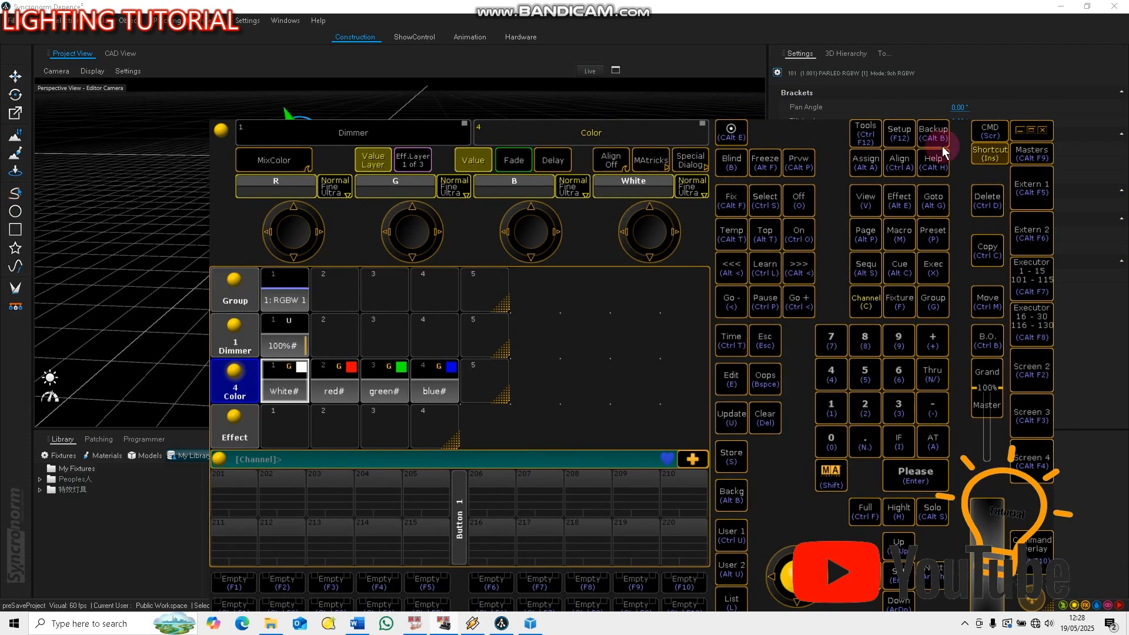
Examine the RGBW fixture type's DMX channel assignments from the patch and fixture schedule, and leave the setup
{"action": "left_click", "coordinate": [888, 135]}
{"action": "left_click", "coordinate": [290, 328]}
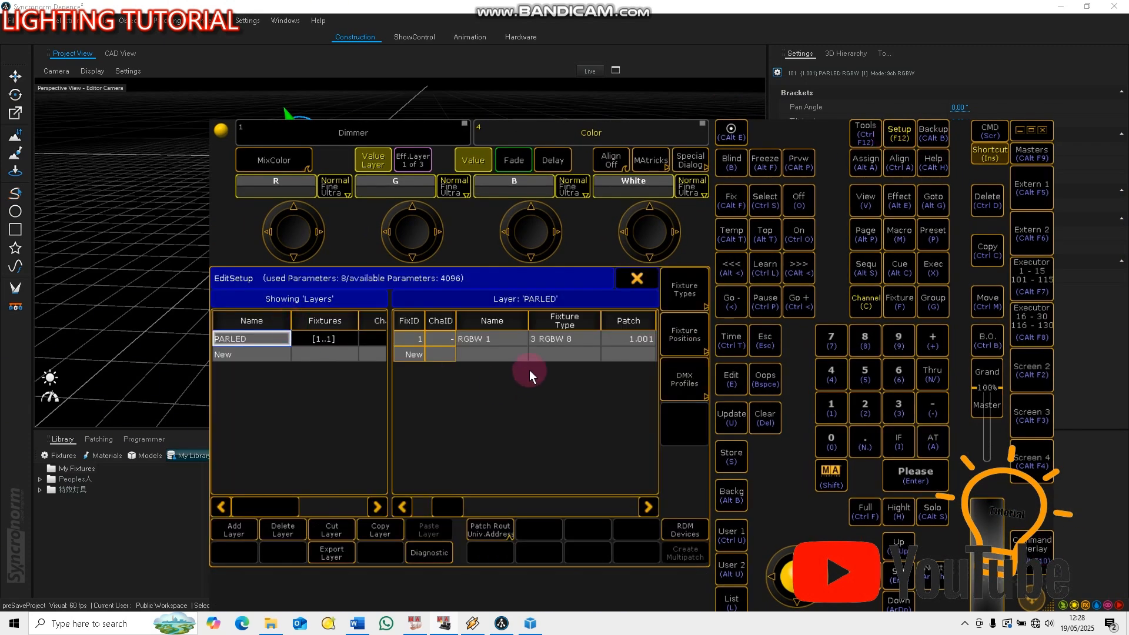
{"action": "left_click", "coordinate": [567, 318]}
{"action": "left_click", "coordinate": [284, 353]}
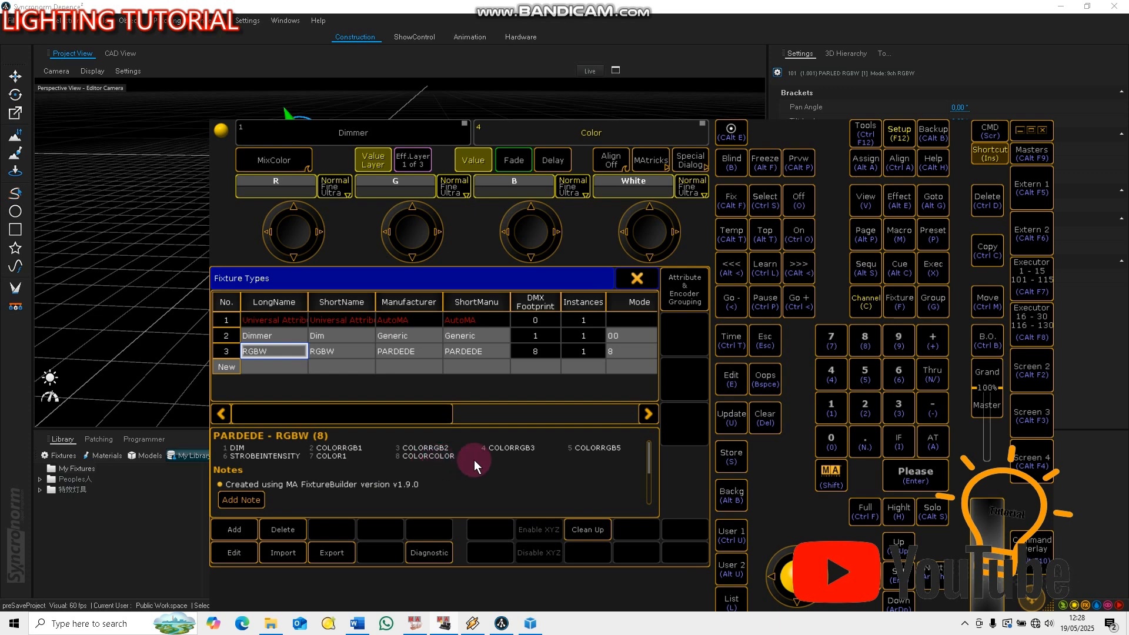
{"action": "left_click", "coordinate": [640, 278]}
{"action": "left_click", "coordinate": [644, 279]}
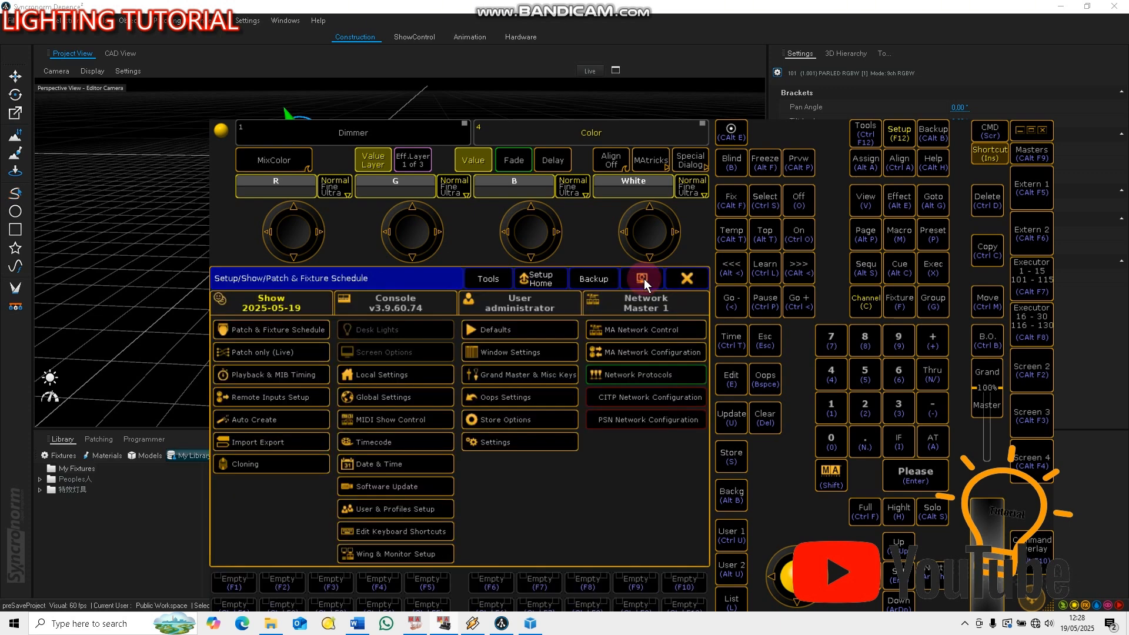
{"action": "left_click", "coordinate": [686, 281]}
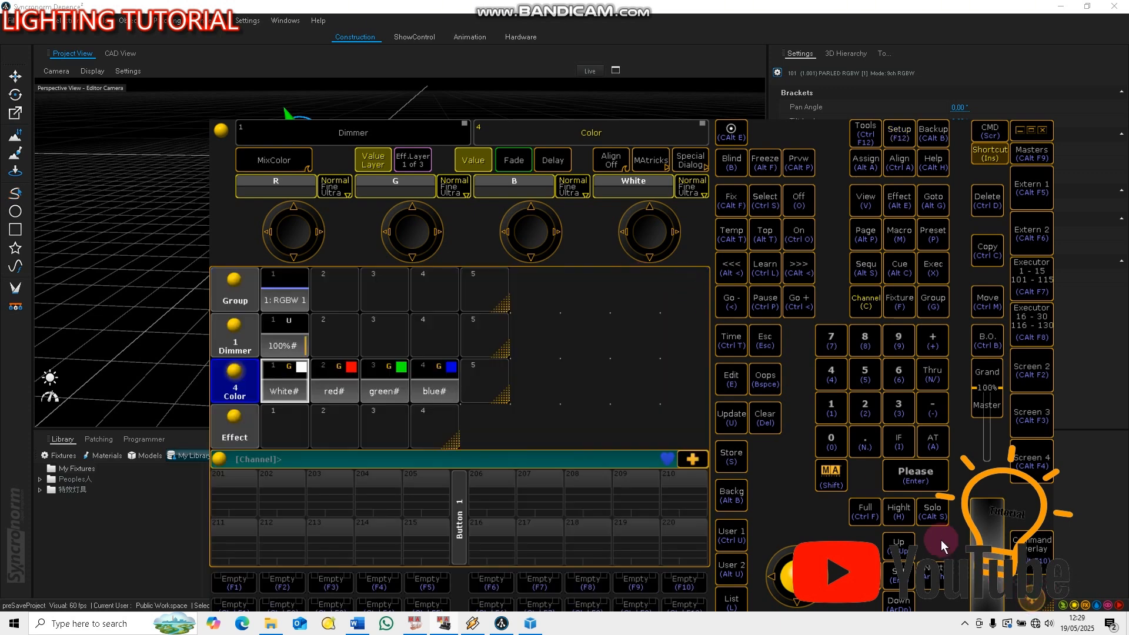
Reposition and shrink the console window beside the Depence fixture, clear the programmer and deselect the fixture in Depence
{"action": "left_click_drag", "start_coordinate": [1014, 492], "coordinate": [978, 461]}
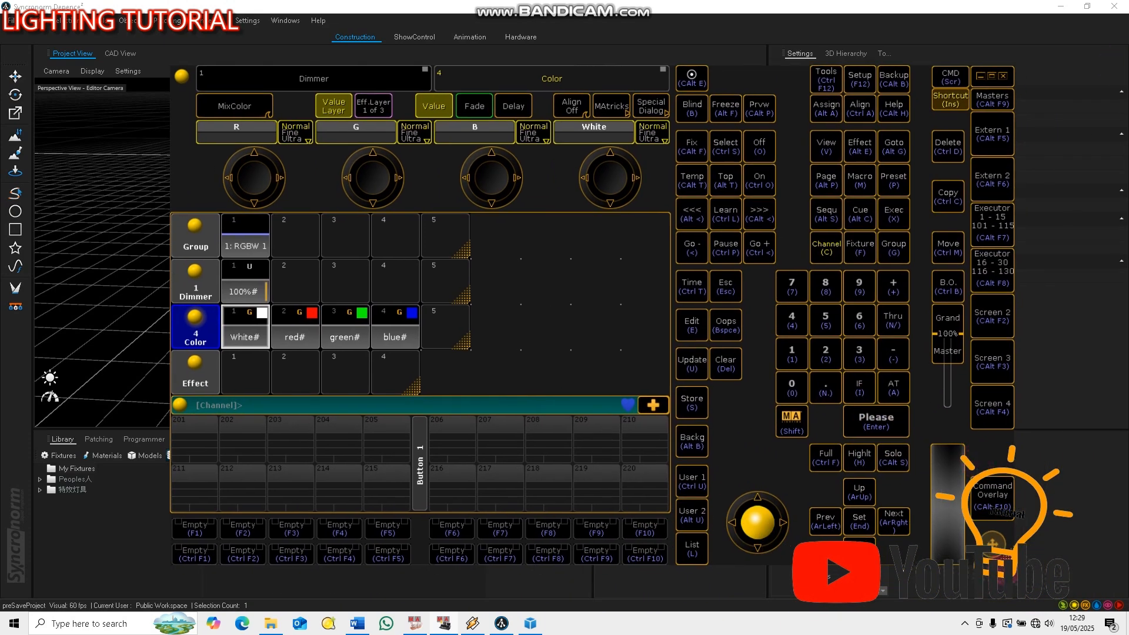
{"action": "left_click_drag", "start_coordinate": [998, 551], "coordinate": [837, 393]}
{"action": "left_click_drag", "start_coordinate": [1082, 457], "coordinate": [1088, 483]}
{"action": "left_click", "coordinate": [873, 410]}
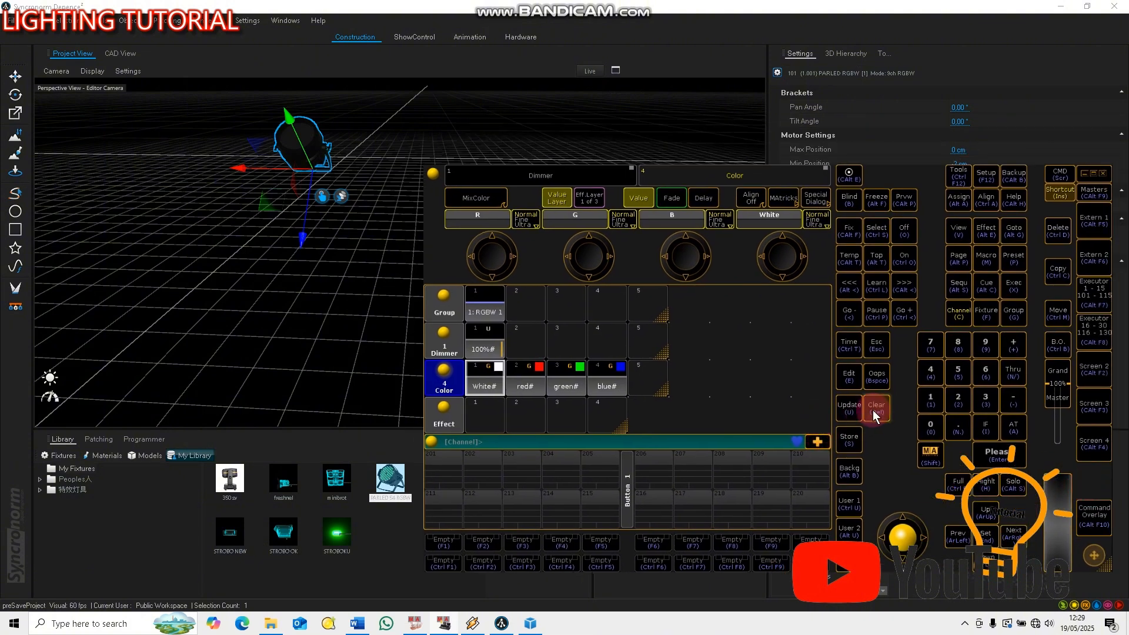
{"action": "left_click", "coordinate": [391, 119]}
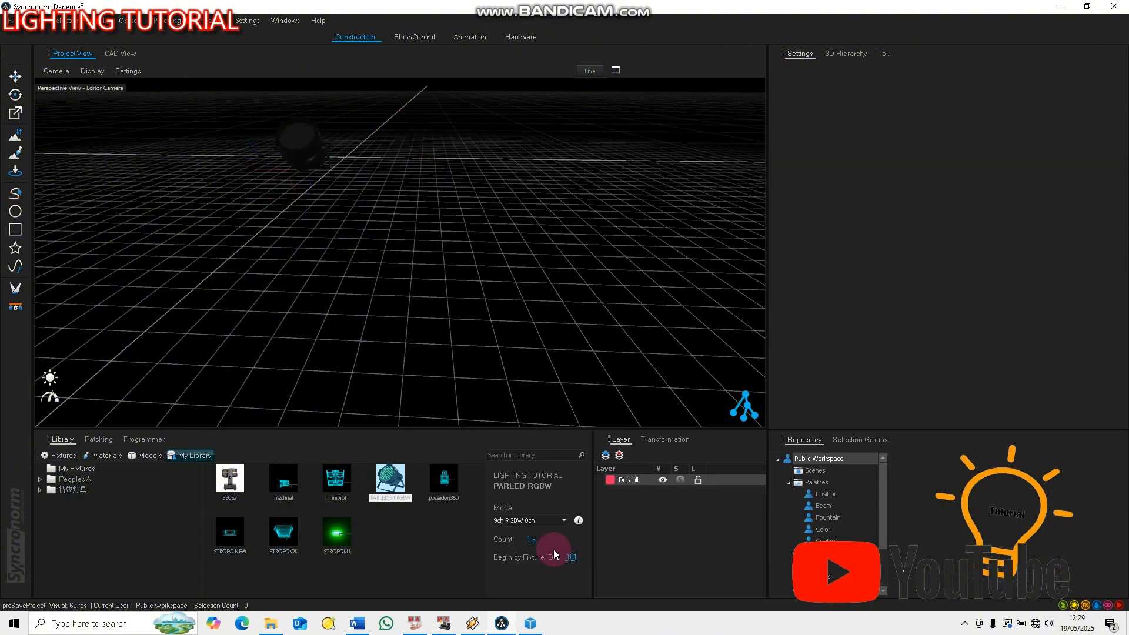
{"action": "left_click", "coordinate": [659, 440]}
Test the RGBW group with the 100% dimmer preset and the red, green, blue and white color presets, and clear the programmer
{"action": "left_click", "coordinate": [486, 313]}
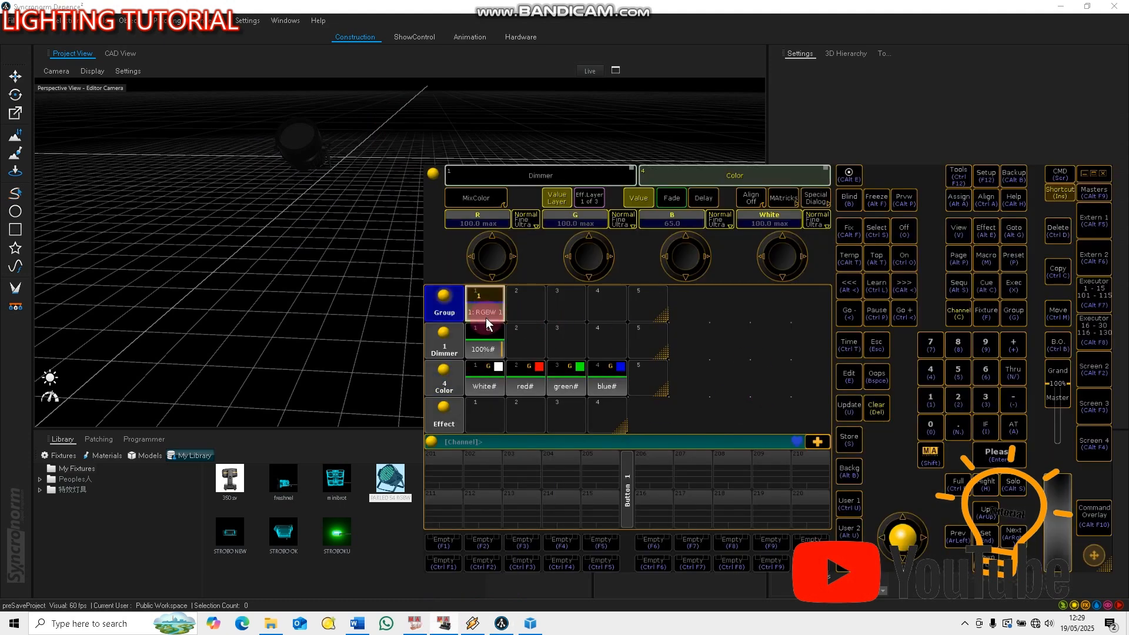
{"action": "left_click", "coordinate": [481, 336]}
{"action": "left_click", "coordinate": [525, 384]}
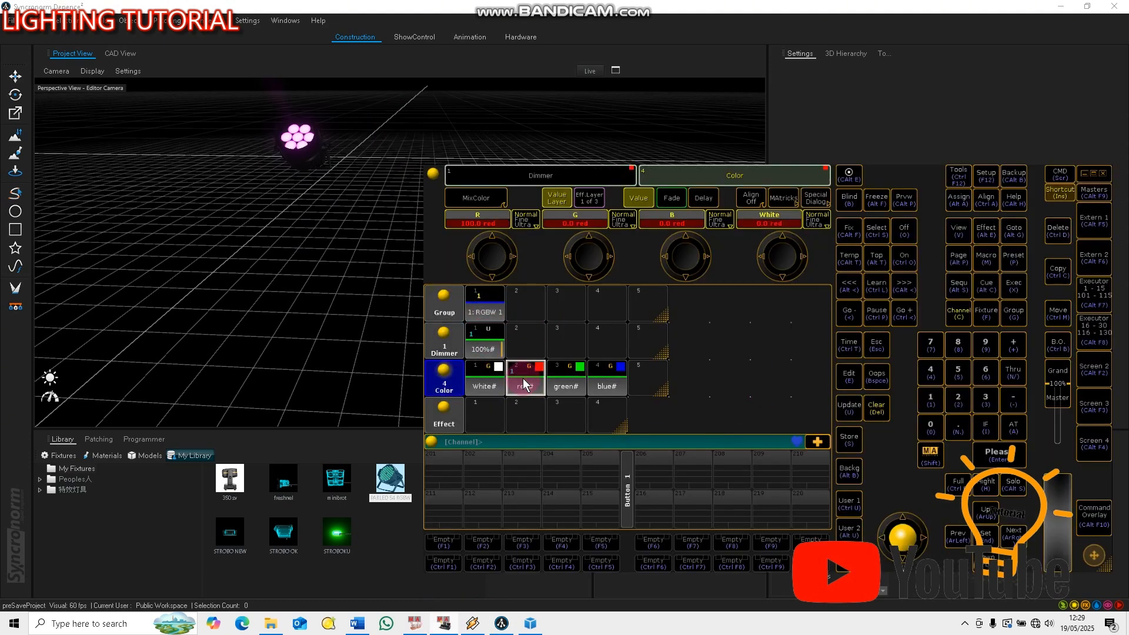
{"action": "left_click", "coordinate": [563, 387]}
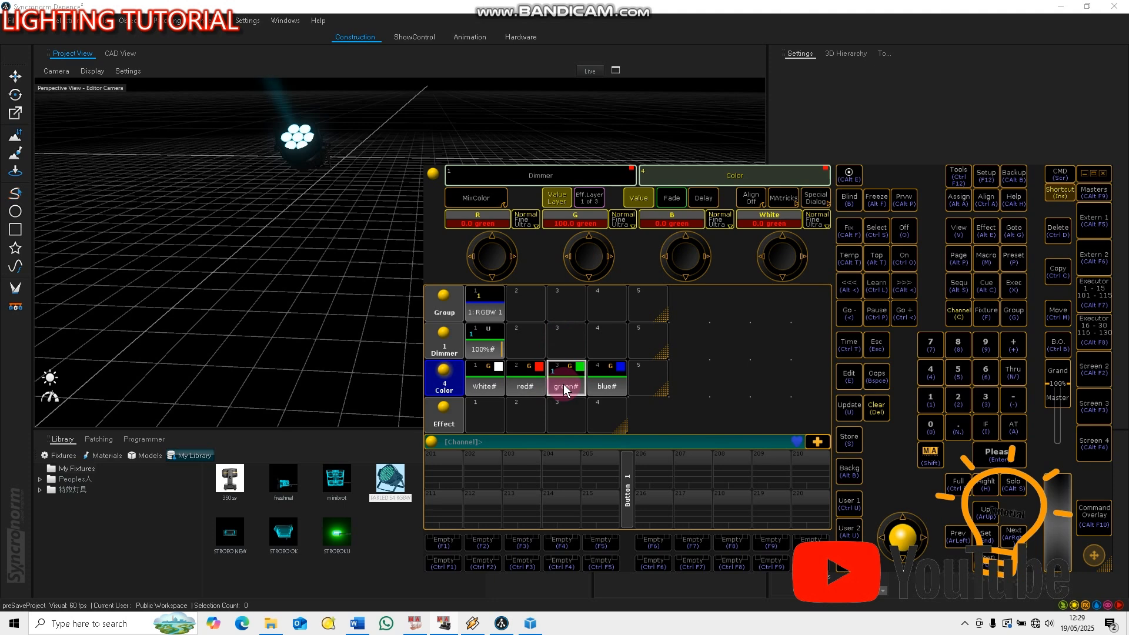
{"action": "left_click", "coordinate": [677, 259]}
{"action": "left_click", "coordinate": [607, 391]}
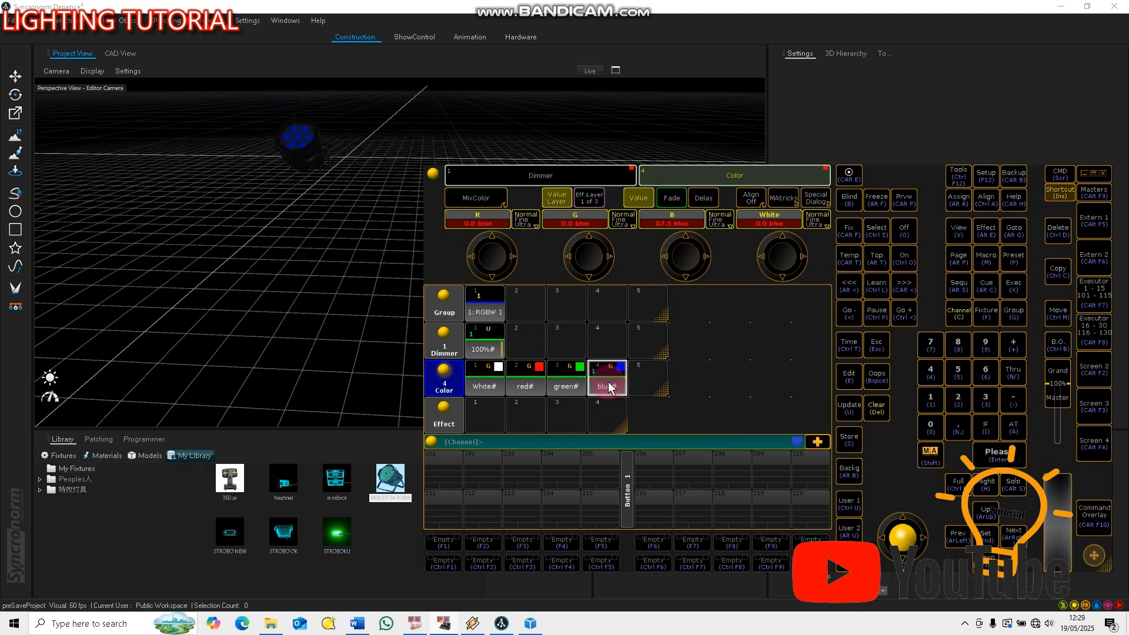
{"action": "left_click", "coordinate": [490, 376]}
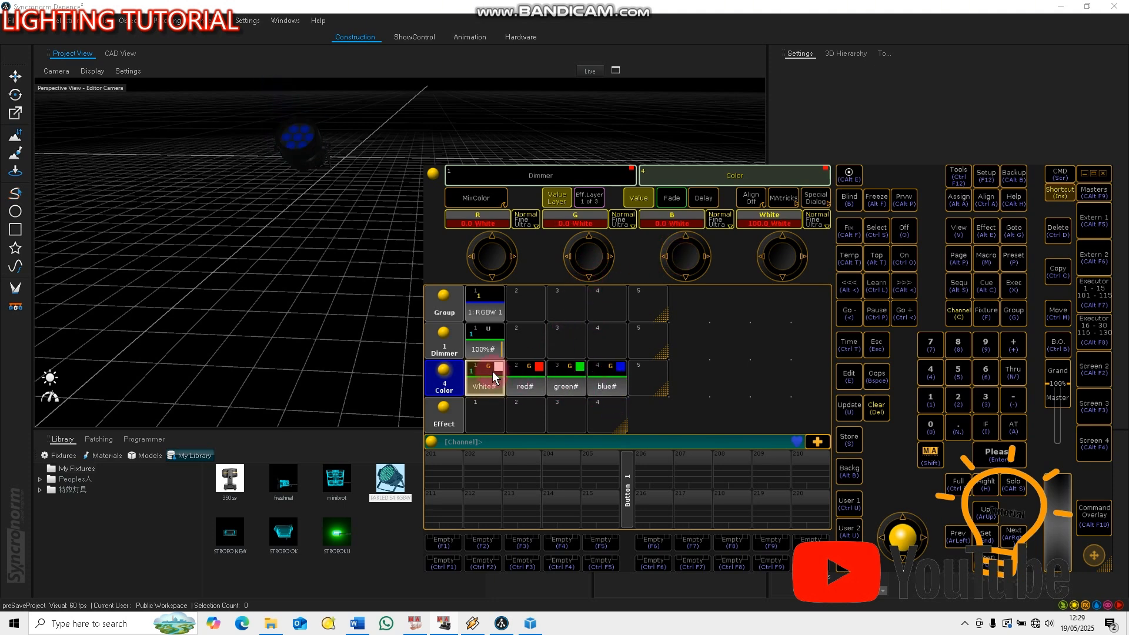
{"action": "left_click", "coordinate": [876, 408]}
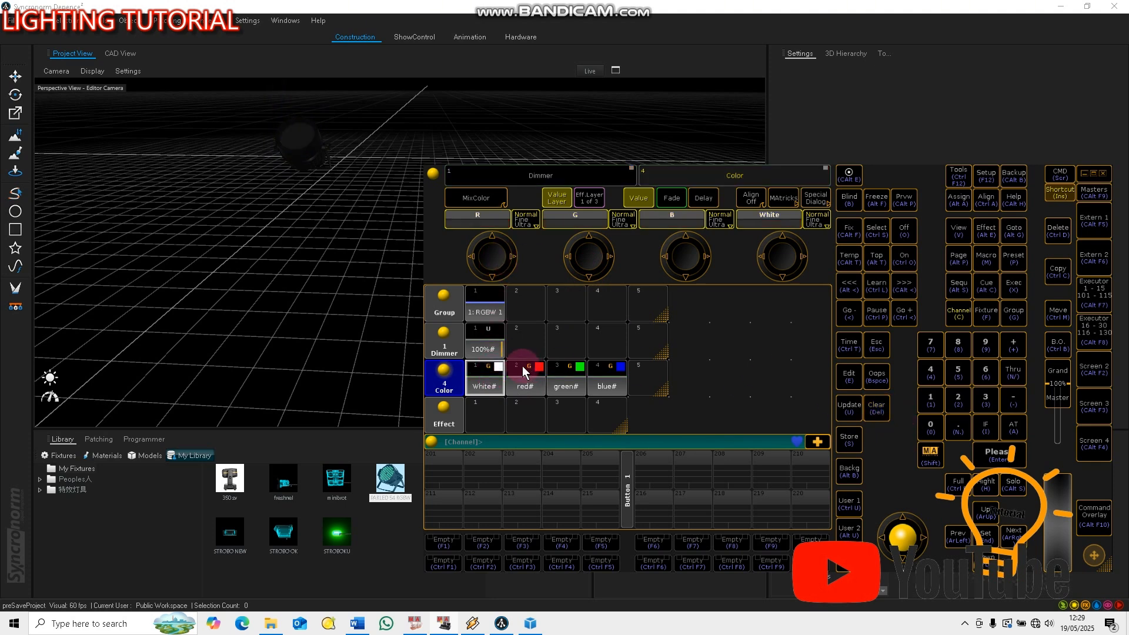
Apply the 100% dimmer to the RGBW group and set R, G and White to 0 and B to 100
{"action": "left_click", "coordinate": [487, 312]}
{"action": "left_click", "coordinate": [486, 351]}
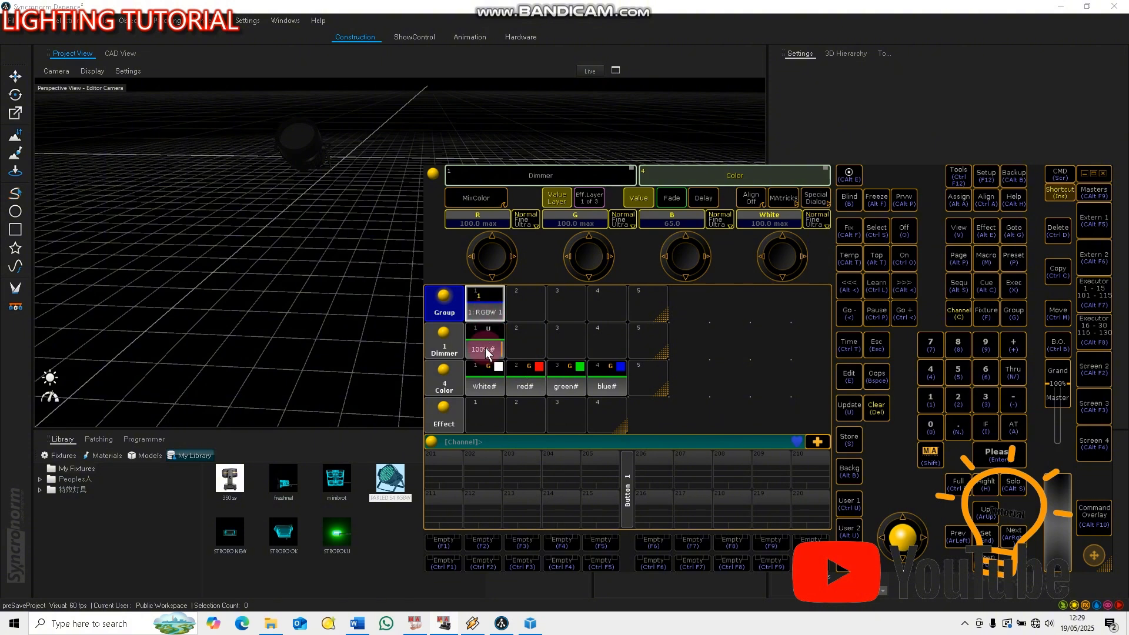
{"action": "scroll", "coordinate": [492, 259], "scroll_direction": "down", "scroll_amount": 3}
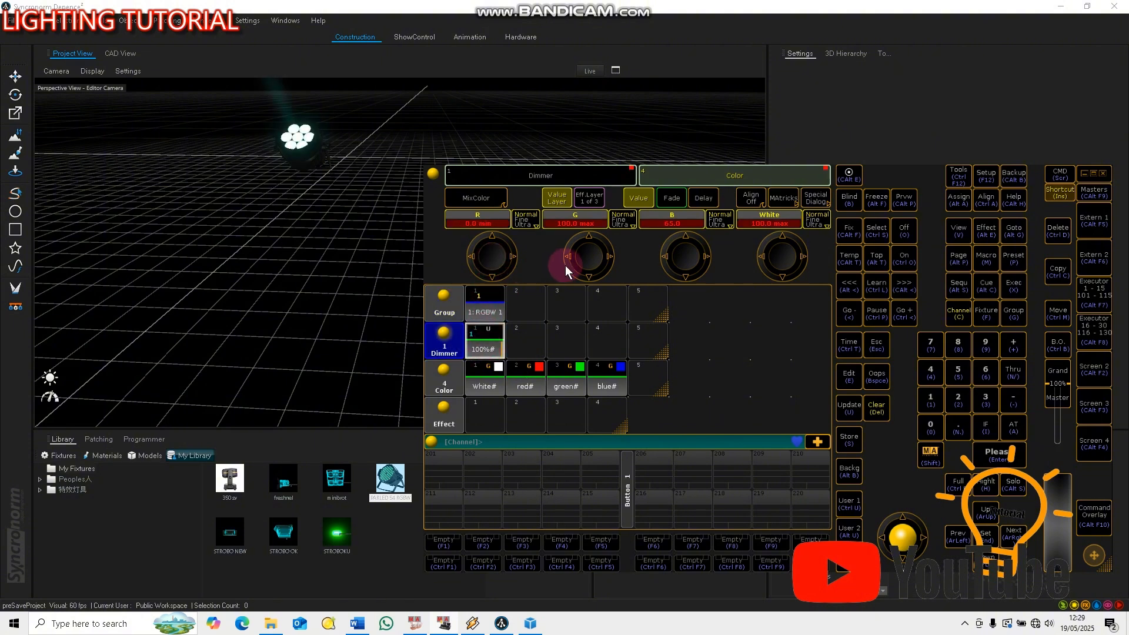
{"action": "scroll", "coordinate": [586, 262], "scroll_direction": "down", "scroll_amount": 8}
{"action": "scroll", "coordinate": [686, 267], "scroll_direction": "down", "scroll_amount": 5}
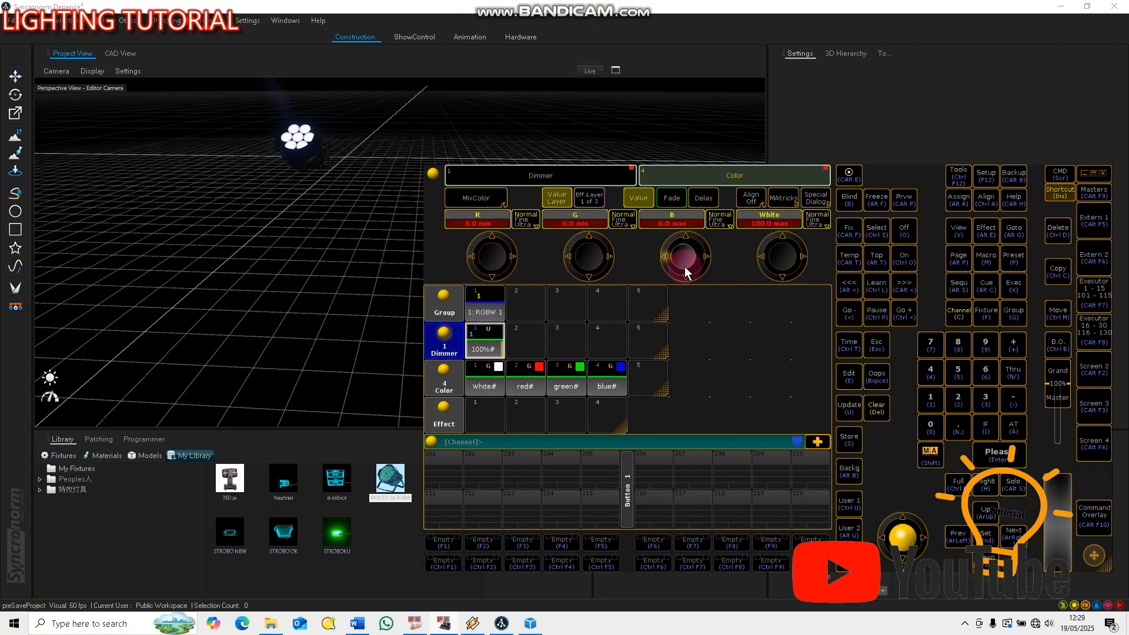
{"action": "scroll", "coordinate": [685, 266], "scroll_direction": "up", "scroll_amount": 10}
{"action": "scroll", "coordinate": [779, 259], "scroll_direction": "down", "scroll_amount": 10}
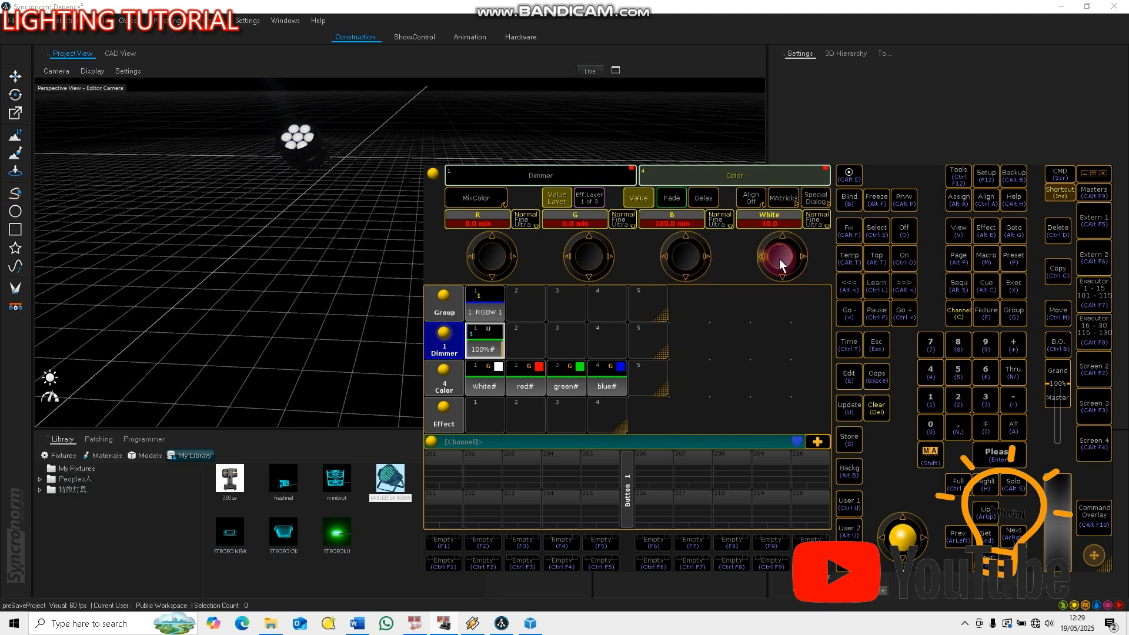
Load the predefined RGB Rainbow effect into effect slot 1 and close the effect editor
{"action": "left_click", "coordinate": [482, 415]}
{"action": "left_click", "coordinate": [809, 379]}
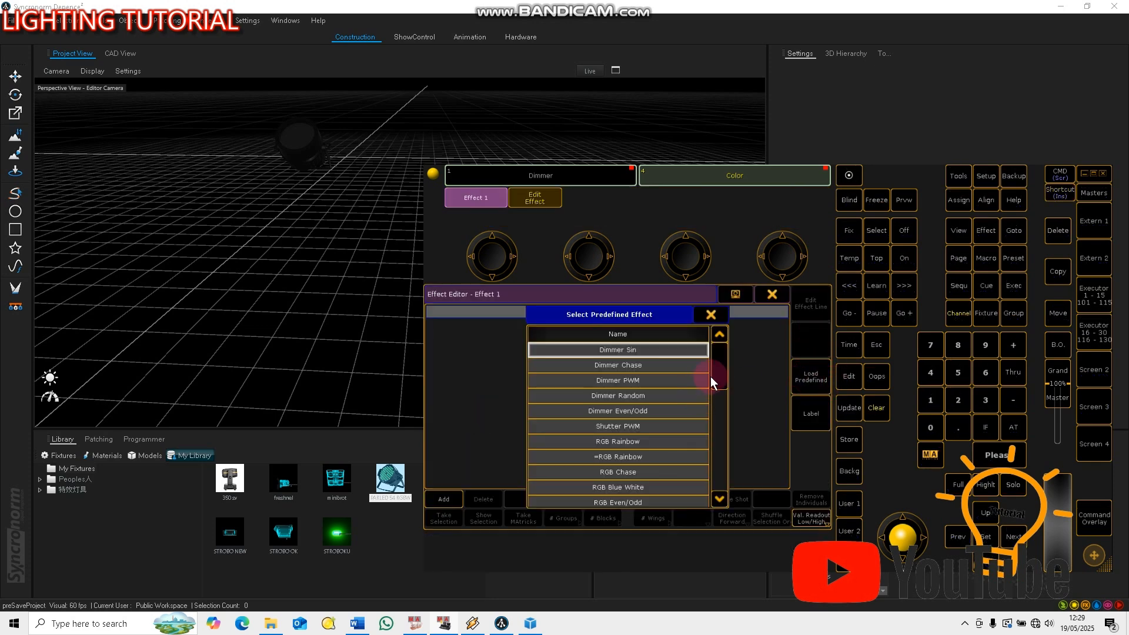
{"action": "left_click_drag", "start_coordinate": [718, 373], "coordinate": [721, 401]}
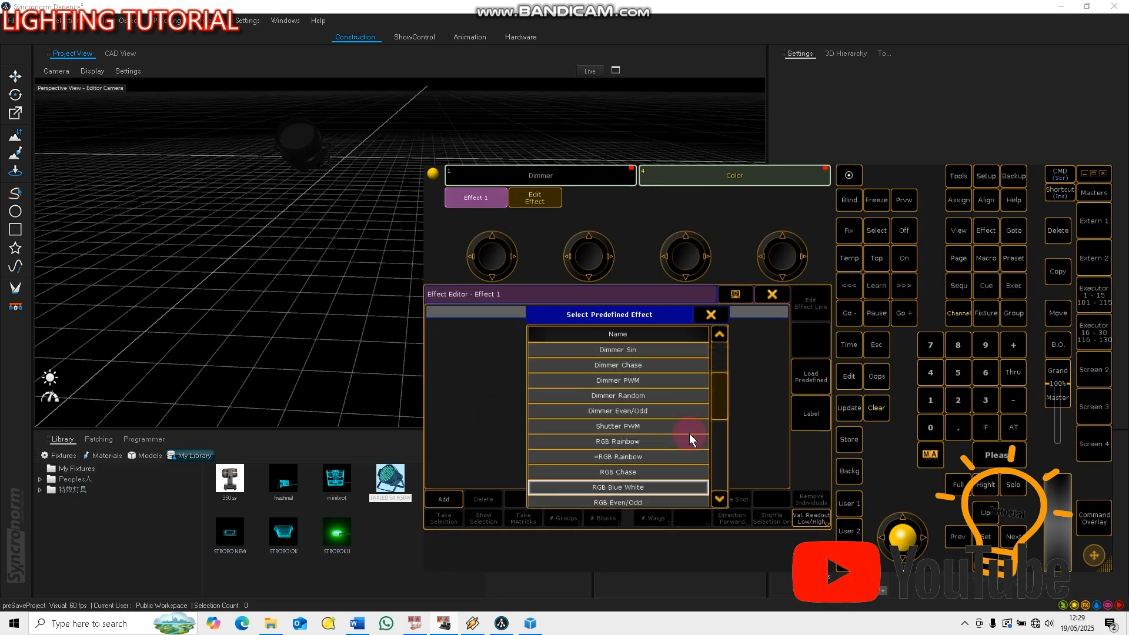
{"action": "double_click", "coordinate": [632, 442]}
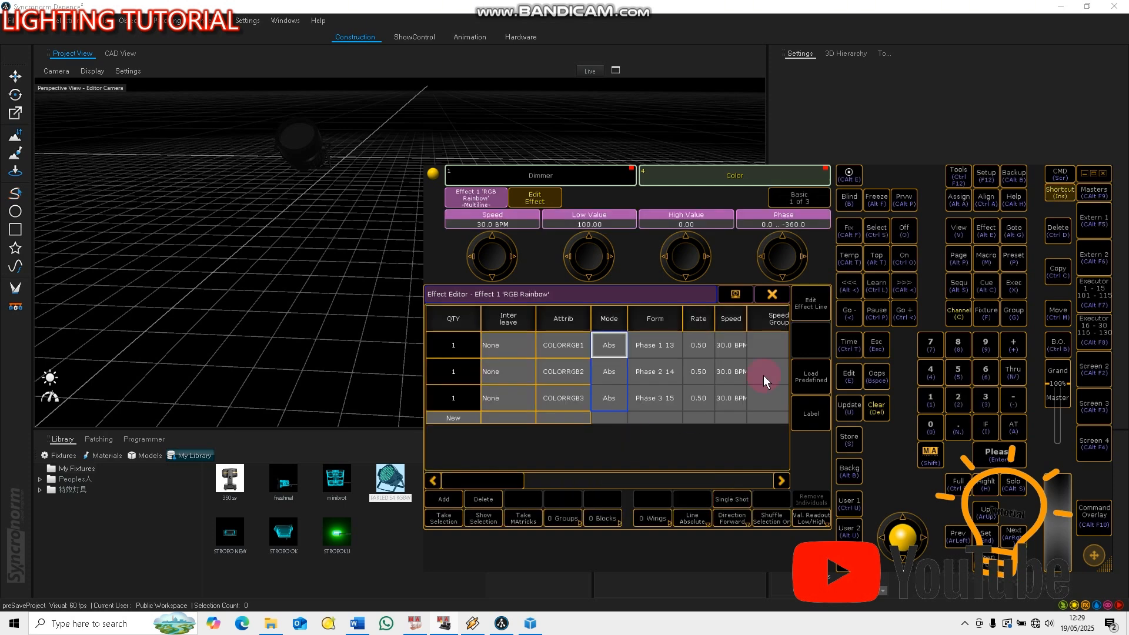
{"action": "left_click", "coordinate": [772, 294]}
Run the RGB Rainbow effect on the group, and store it on executor 201 with its button set to Toggle
{"action": "left_click", "coordinate": [478, 411]}
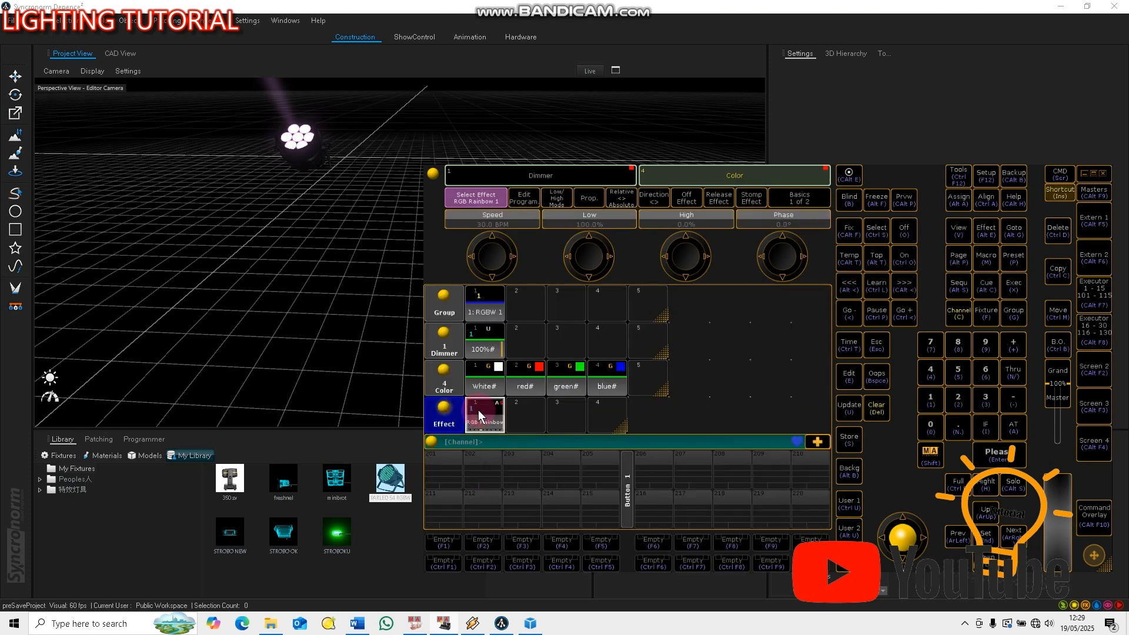
{"action": "left_click", "coordinate": [479, 374]}
{"action": "left_click", "coordinate": [848, 439]}
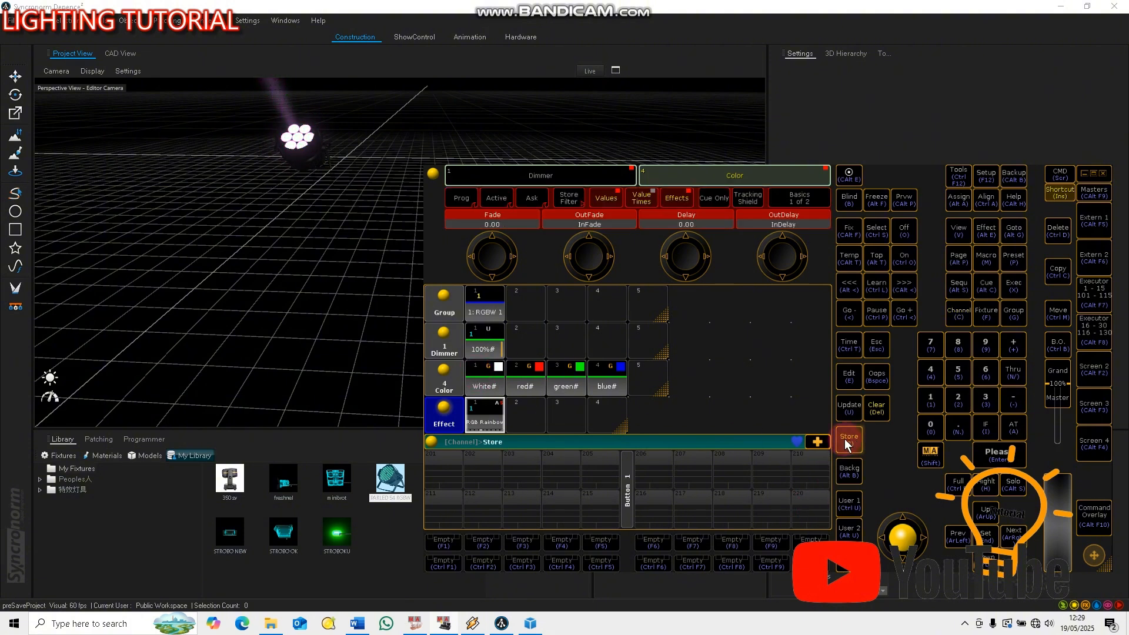
{"action": "left_click", "coordinate": [440, 465]}
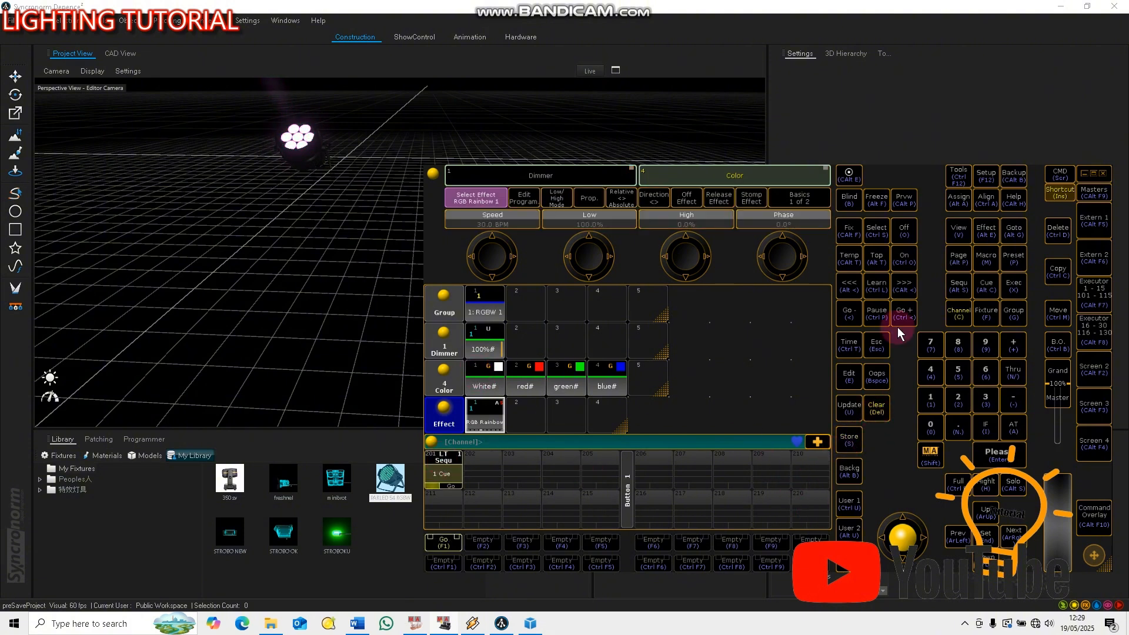
{"action": "left_click", "coordinate": [442, 540]}
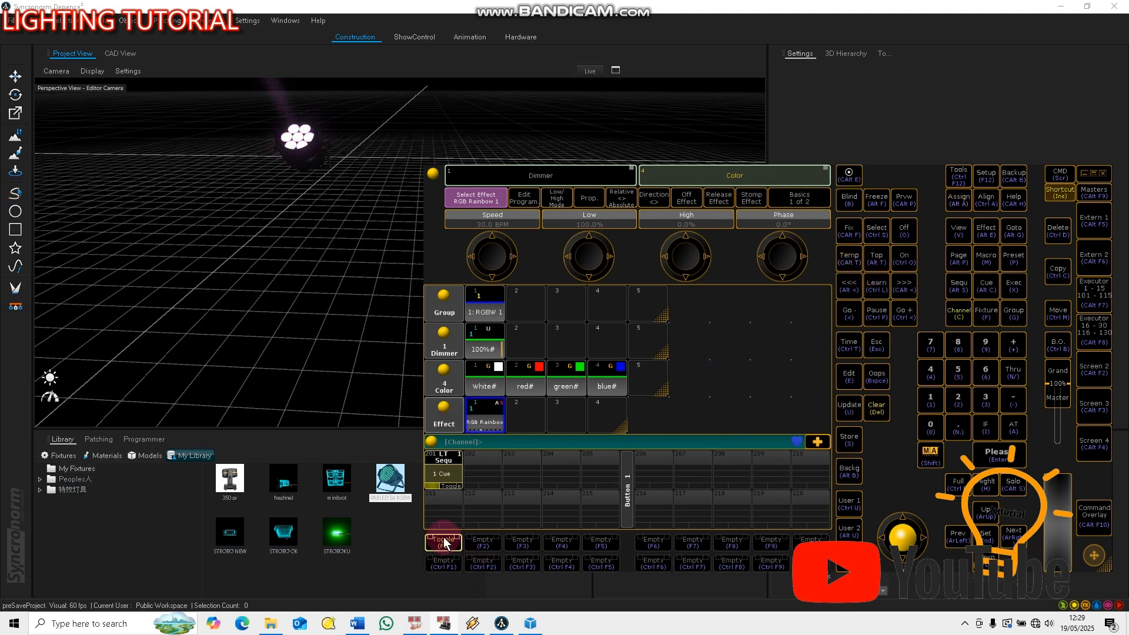
Clear the programmer and test executor 201 by toggling its cue on and off
{"action": "left_click", "coordinate": [876, 408]}
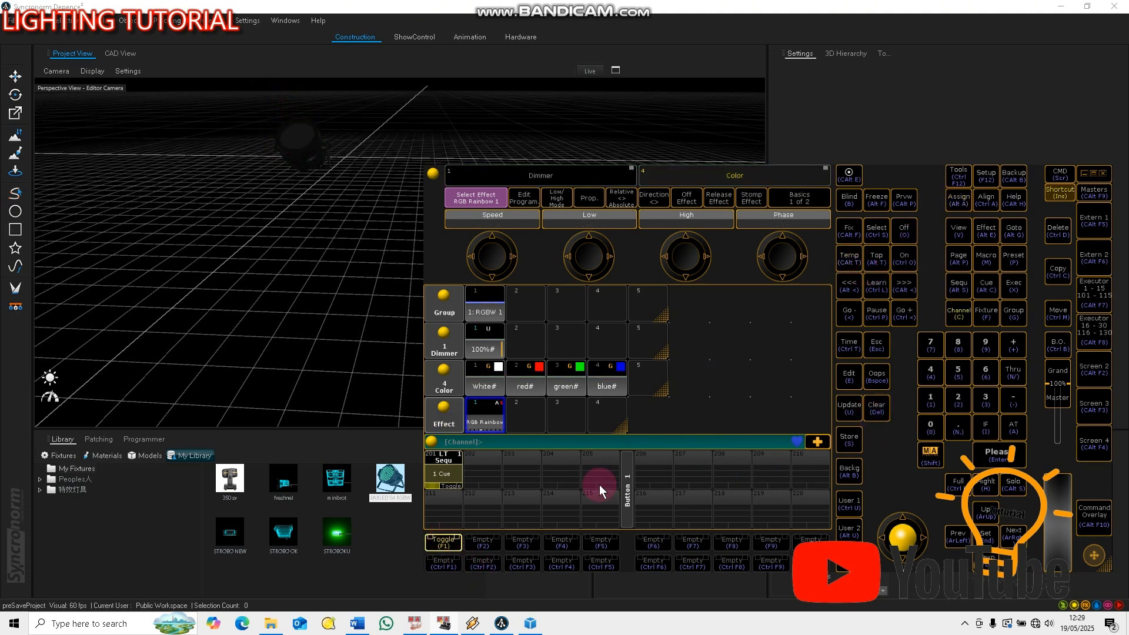
{"action": "left_click", "coordinate": [442, 541]}
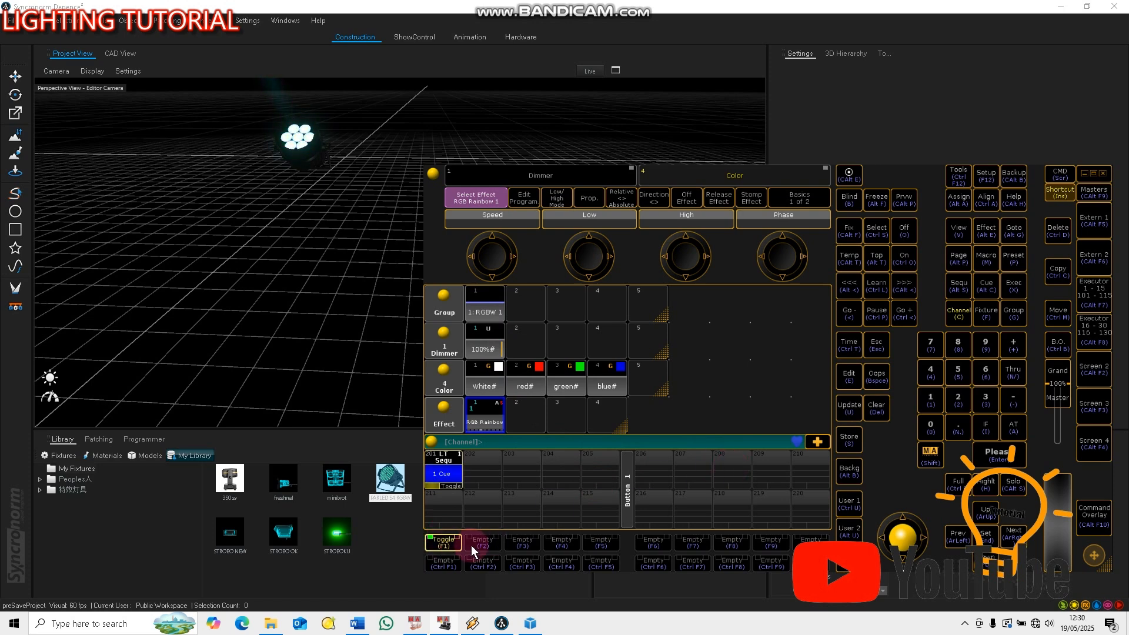
{"action": "left_click", "coordinate": [443, 541]}
{"action": "left_click", "coordinate": [878, 411]}
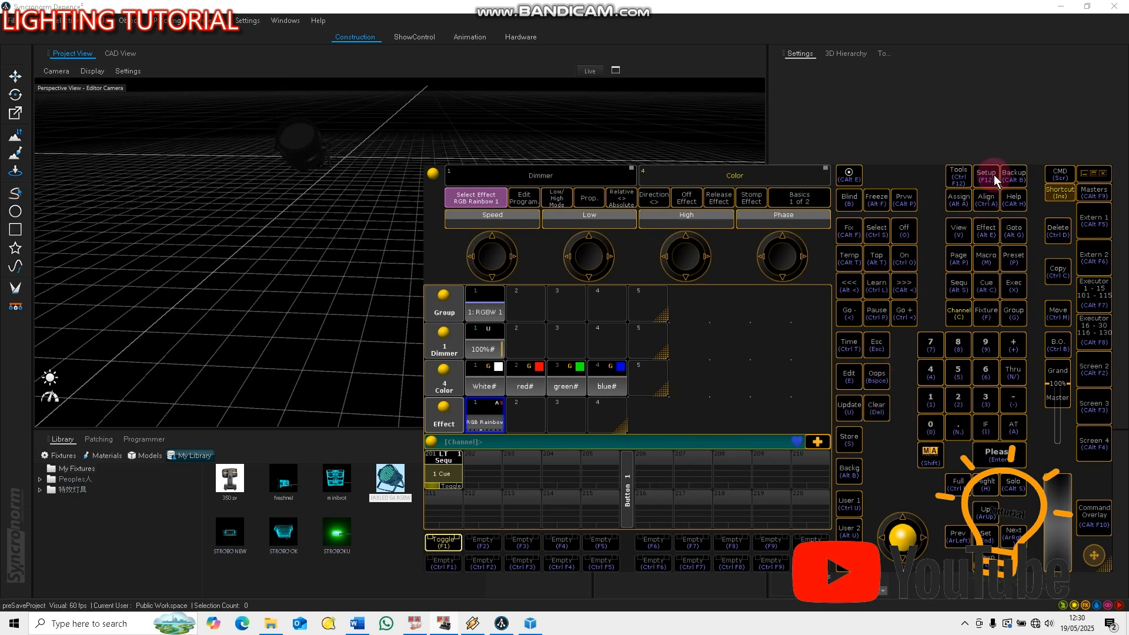
Switch to File Explorer to locate PARLED 54 RGBW.dfix in My Fixtures and open the Depence2_Data folder in Documents
{"action": "left_click", "coordinate": [1084, 173]}
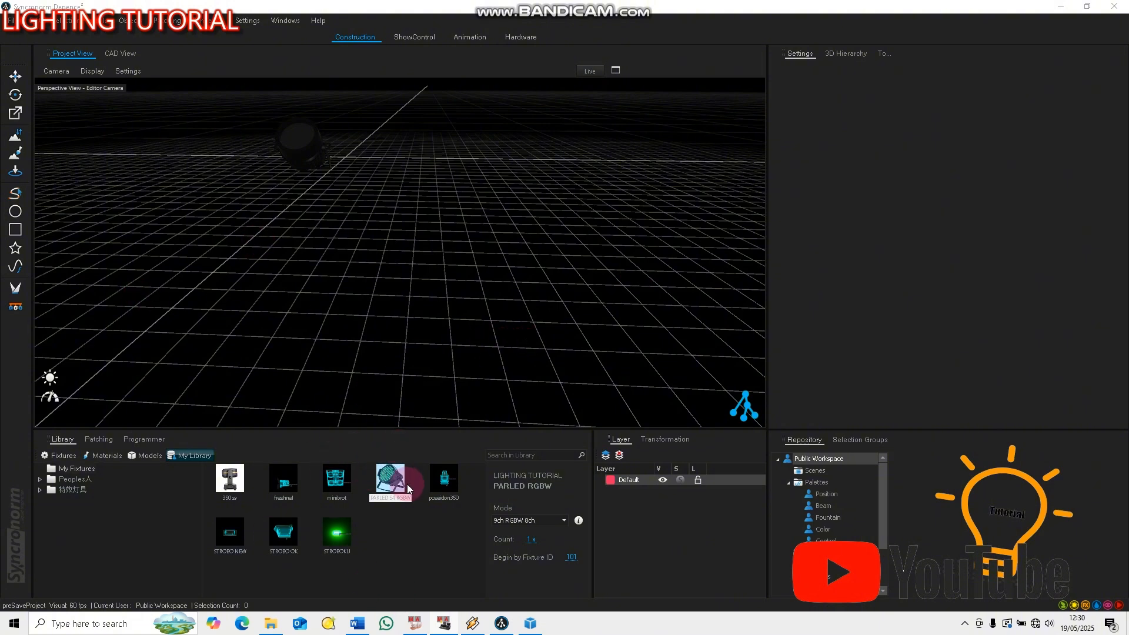
{"action": "left_click", "coordinate": [270, 623]}
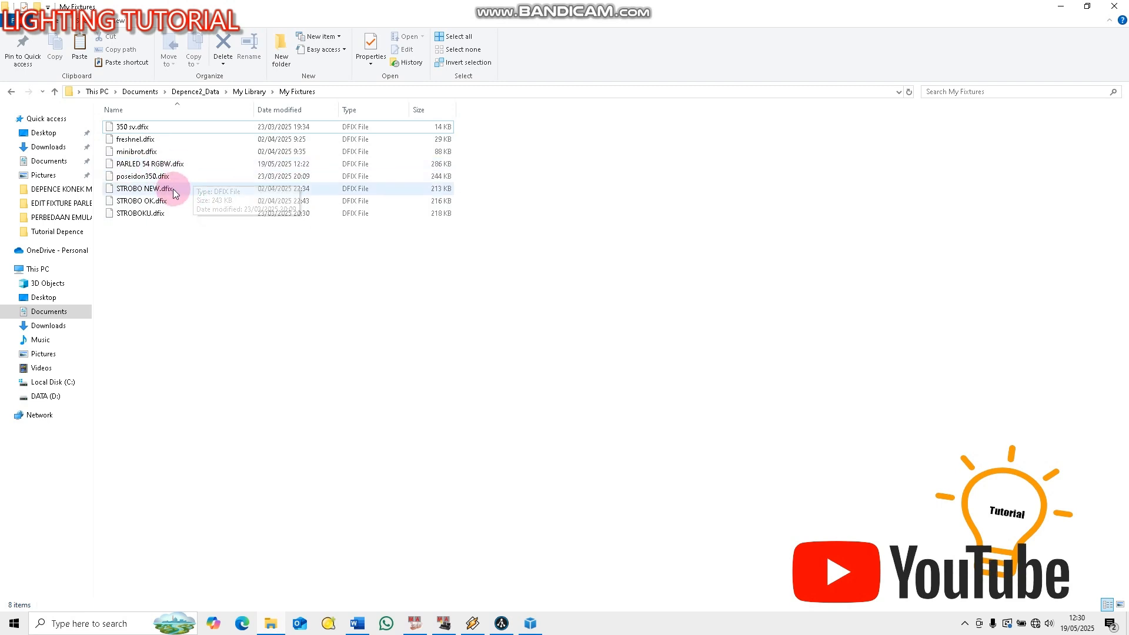
{"action": "left_click", "coordinate": [158, 165]}
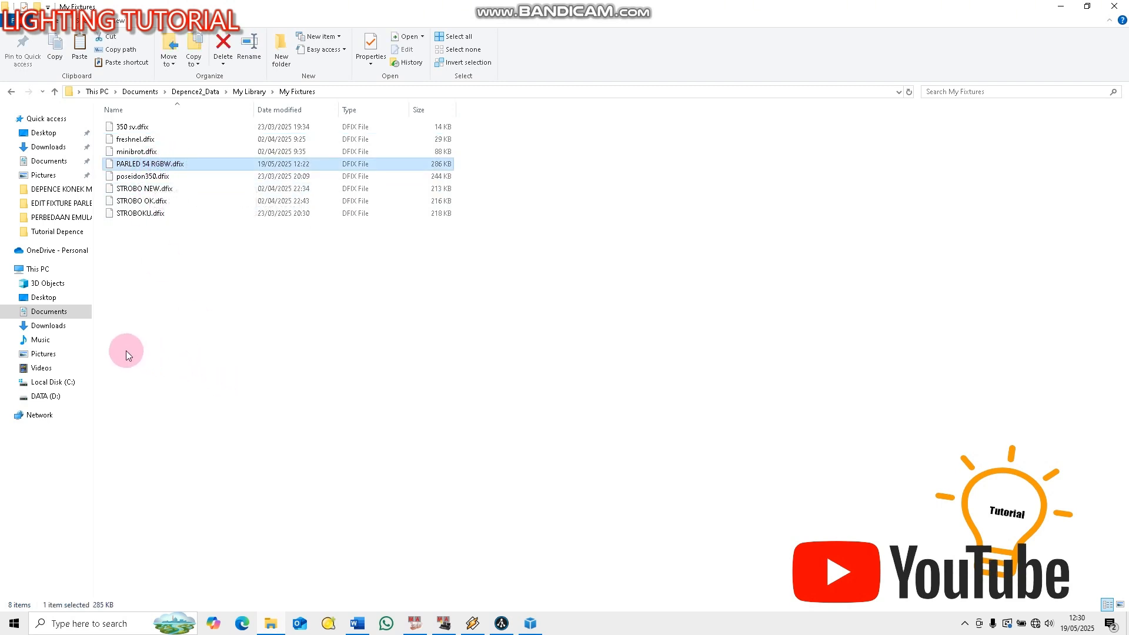
{"action": "left_click", "coordinate": [54, 318]}
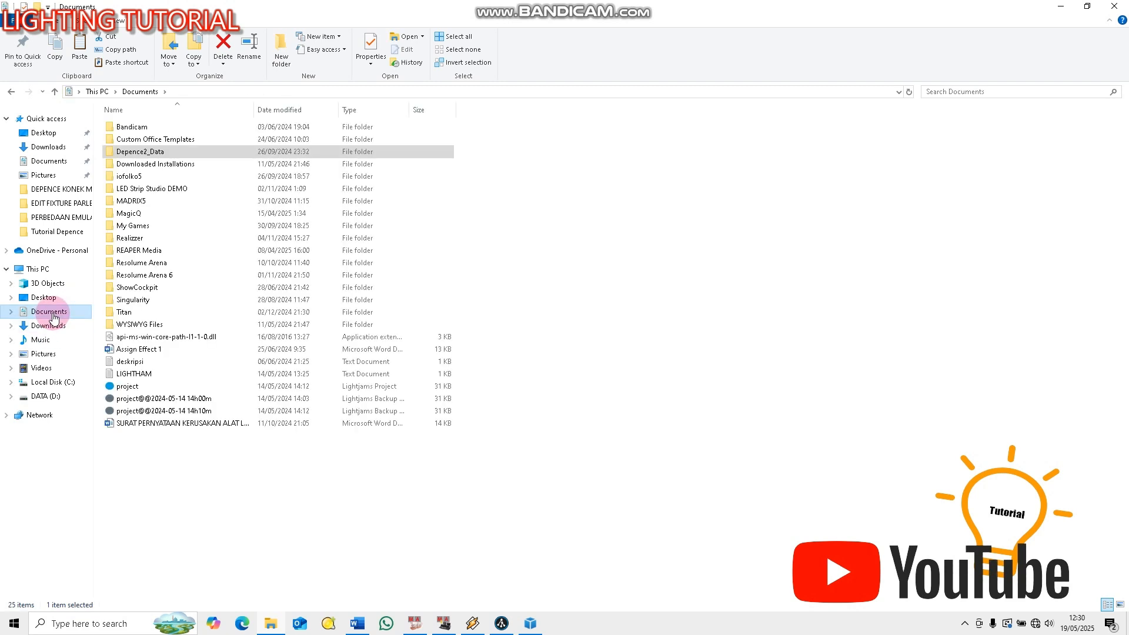
{"action": "double_click", "coordinate": [151, 152]}
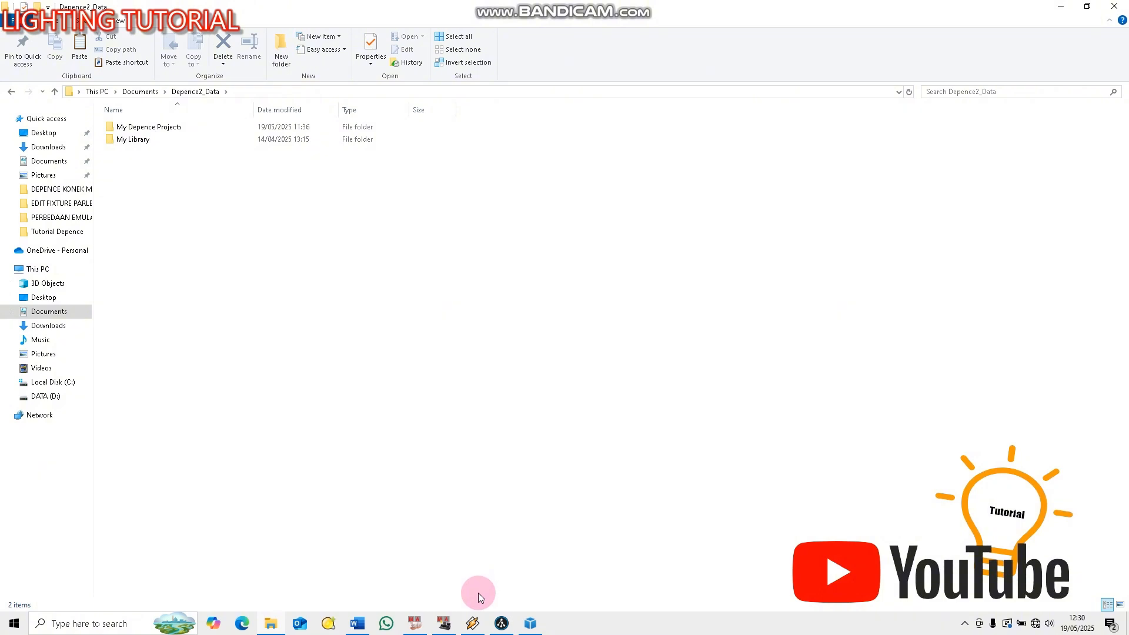
View the PARLED RGBW asset in Asset Builder, and switch back to grandMA2 onPC over the Depence view
{"action": "left_click", "coordinate": [530, 622]}
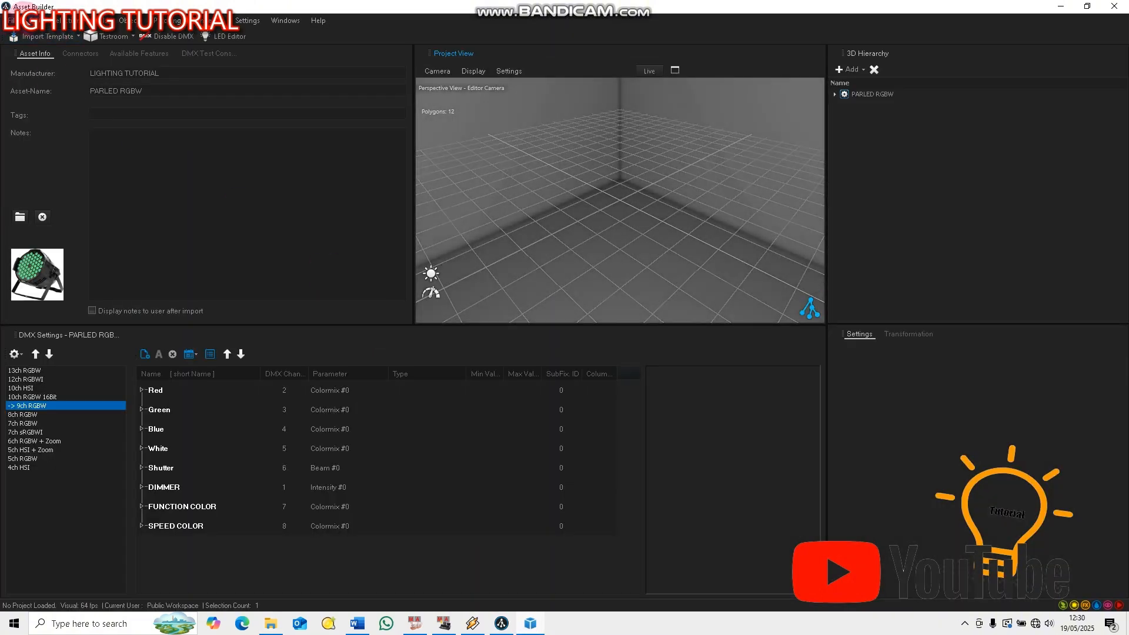
{"action": "left_click", "coordinate": [1059, 8]}
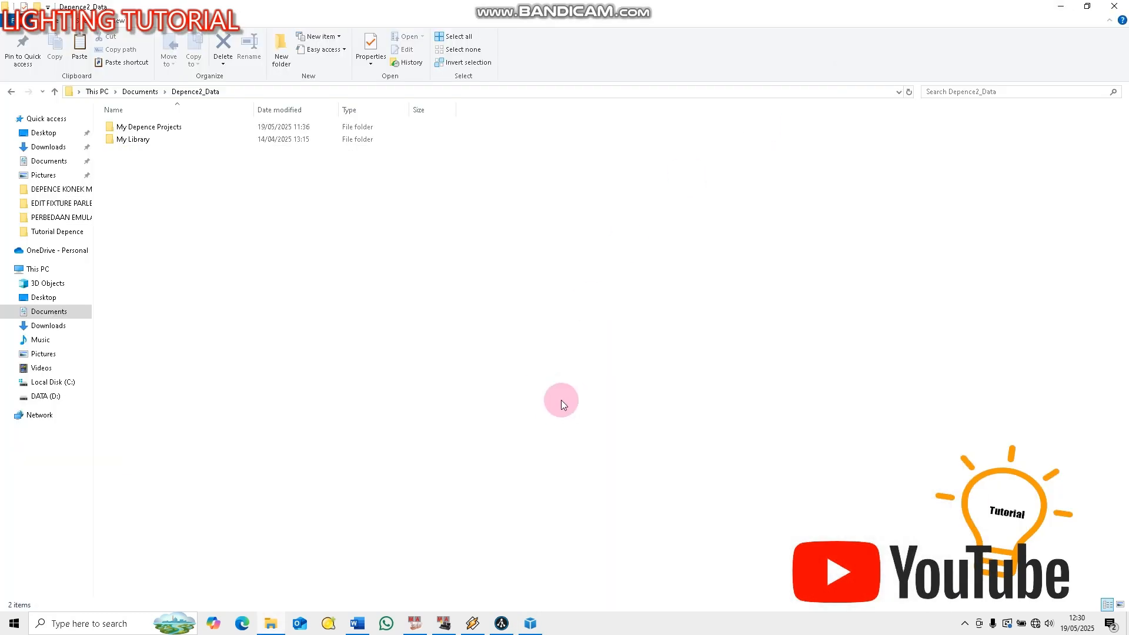
{"action": "left_click", "coordinate": [443, 624]}
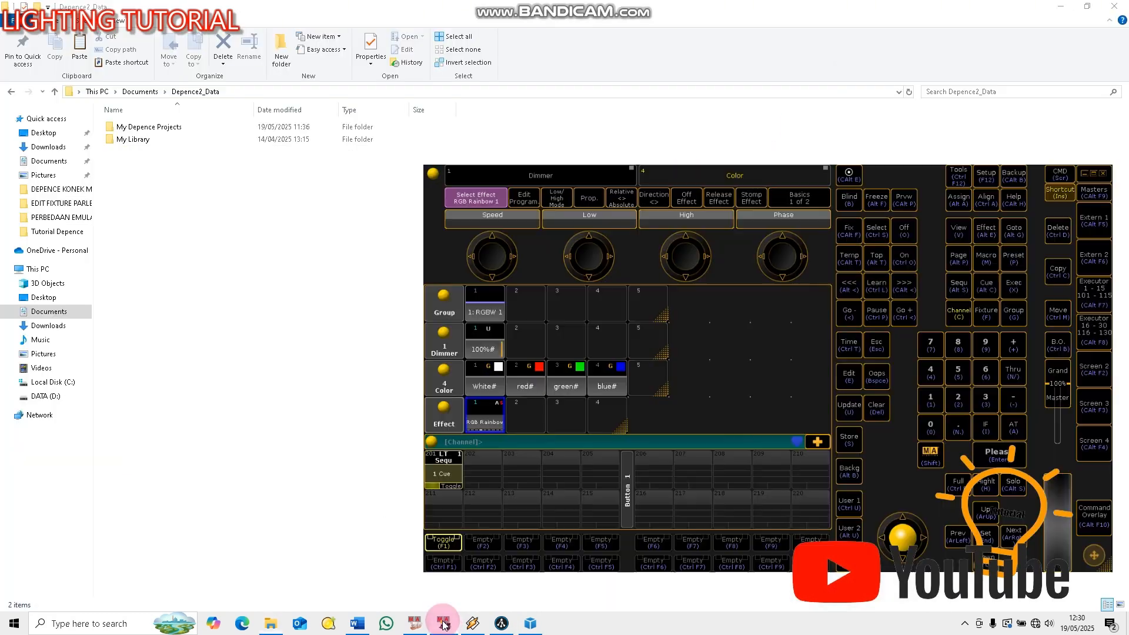
{"action": "left_click", "coordinate": [1061, 5]}
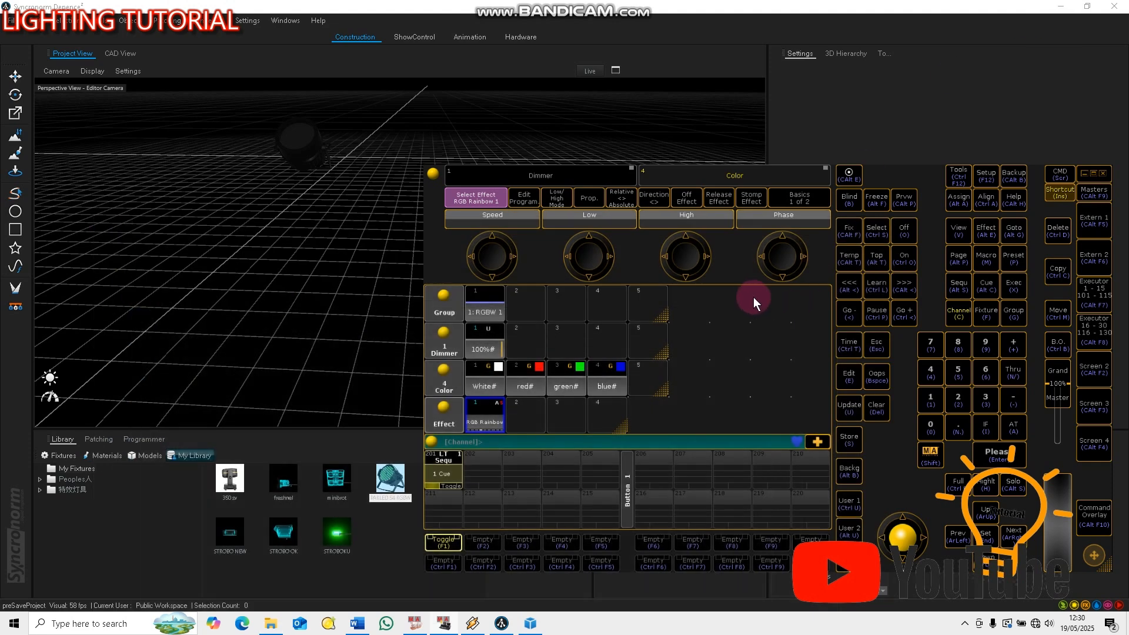
Apply the 100% dimmer to the RGBW group and load the predefined Dimmer Sin effect into effect slot 2
{"action": "left_click", "coordinate": [489, 315]}
{"action": "left_click", "coordinate": [486, 351]}
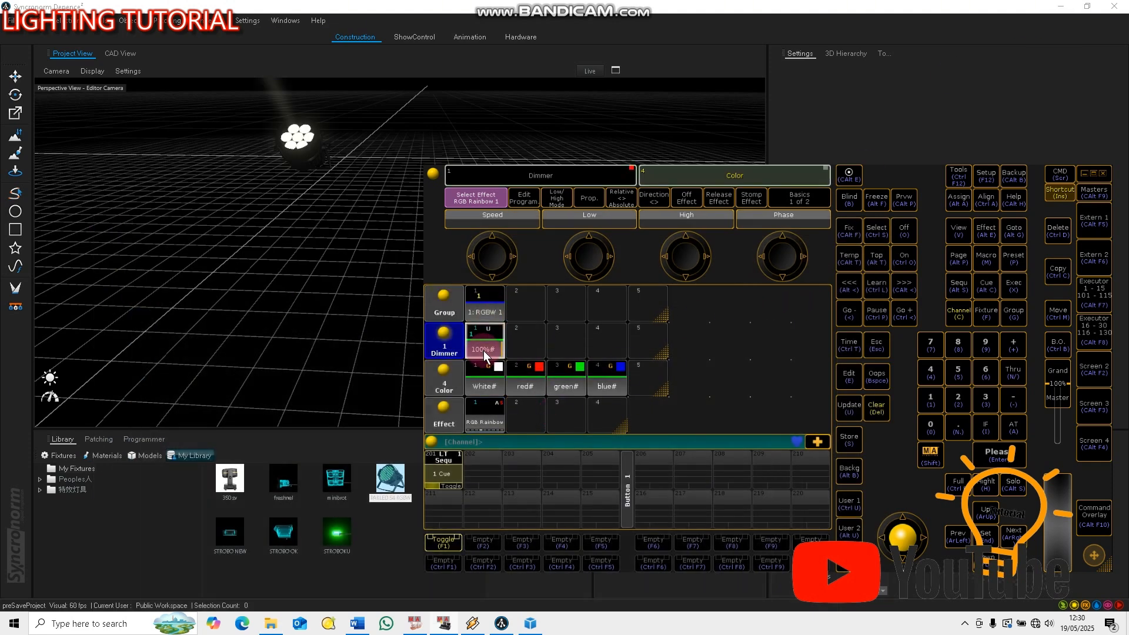
{"action": "left_click", "coordinate": [492, 418]}
{"action": "left_click", "coordinate": [809, 379]}
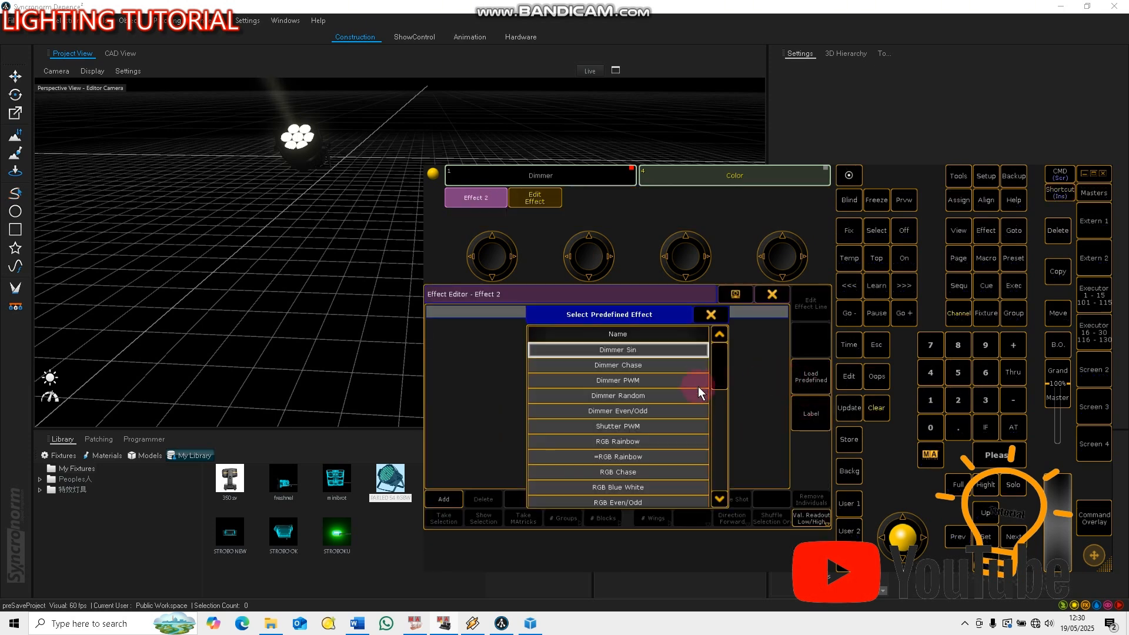
{"action": "left_click", "coordinate": [644, 348]}
{"action": "left_click", "coordinate": [771, 294]}
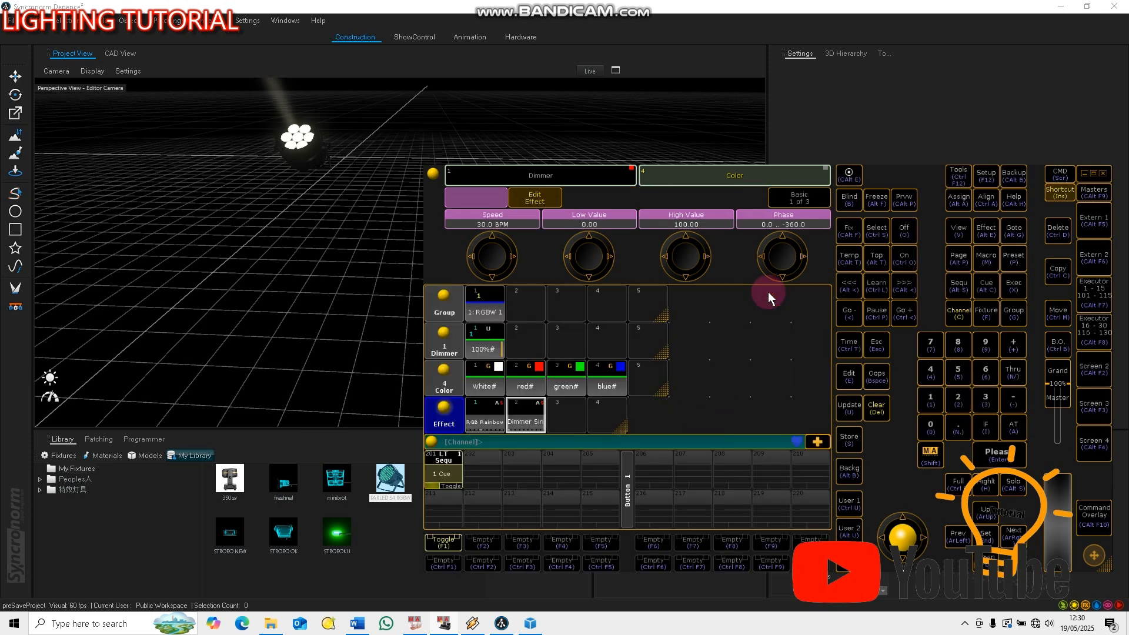
Apply the Dimmer Sin effect to the RGBW group and store it as a cue on executor 202
{"action": "left_click", "coordinate": [522, 414]}
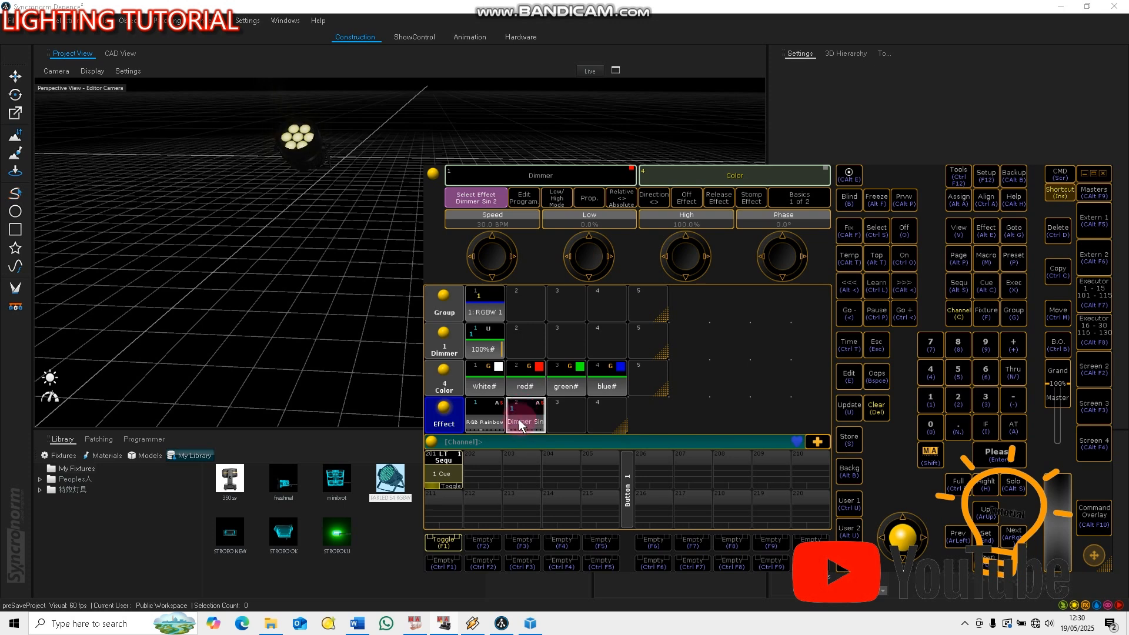
{"action": "left_click", "coordinate": [852, 418]}
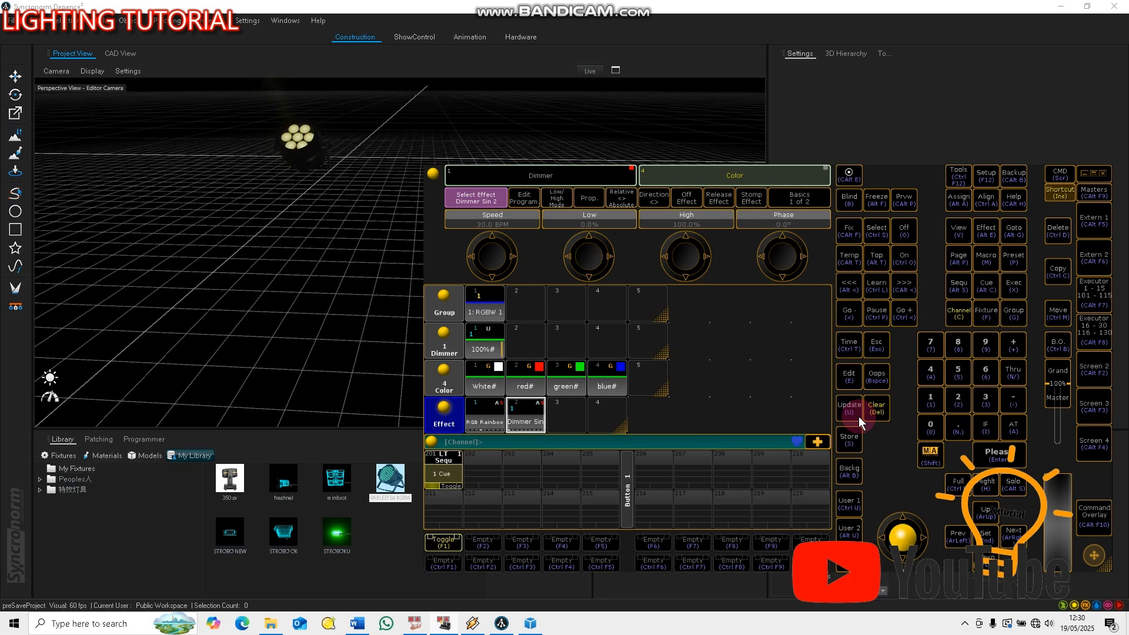
{"action": "left_click", "coordinate": [856, 435]}
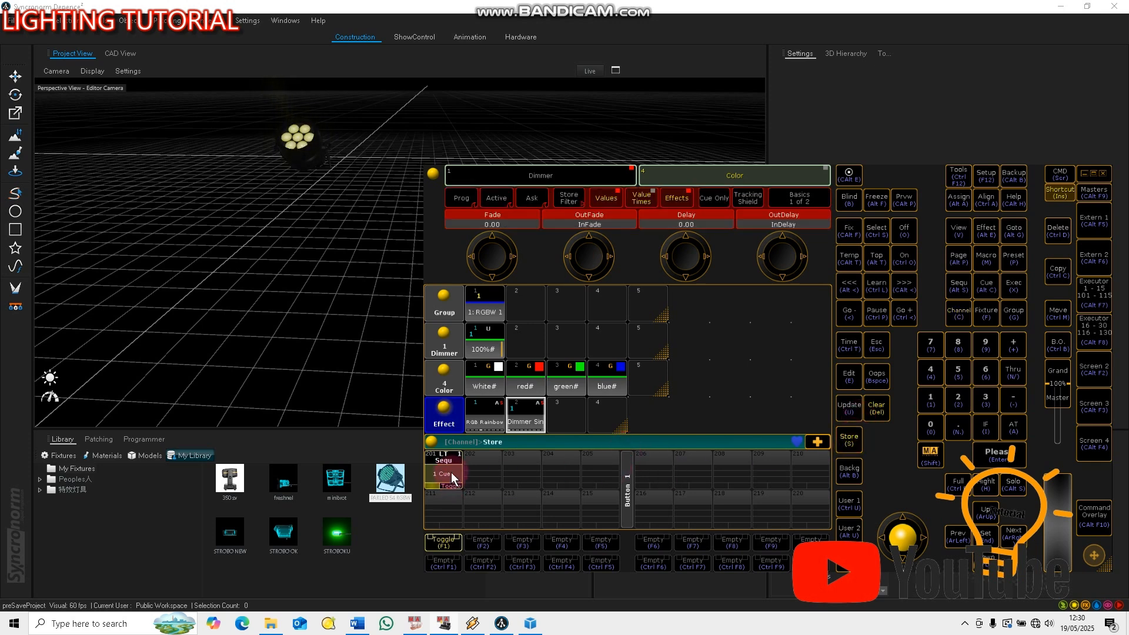
{"action": "left_click", "coordinate": [483, 470]}
Assign the Toggle function to executor 202's button and clear the programmer
{"action": "left_click", "coordinate": [853, 259]}
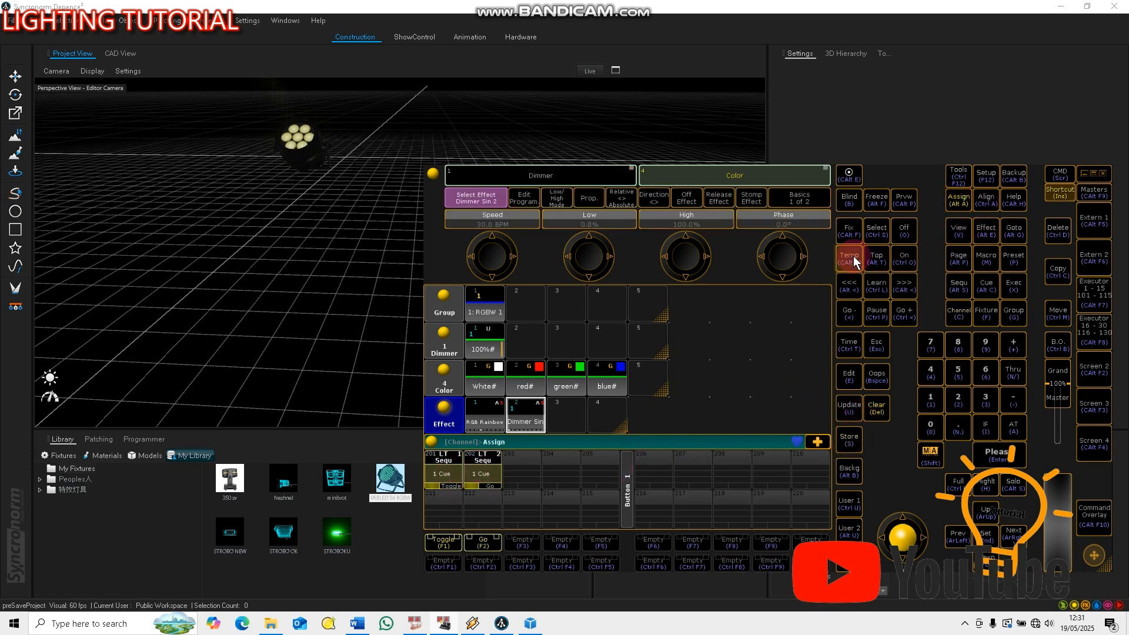
{"action": "left_click", "coordinate": [480, 541]}
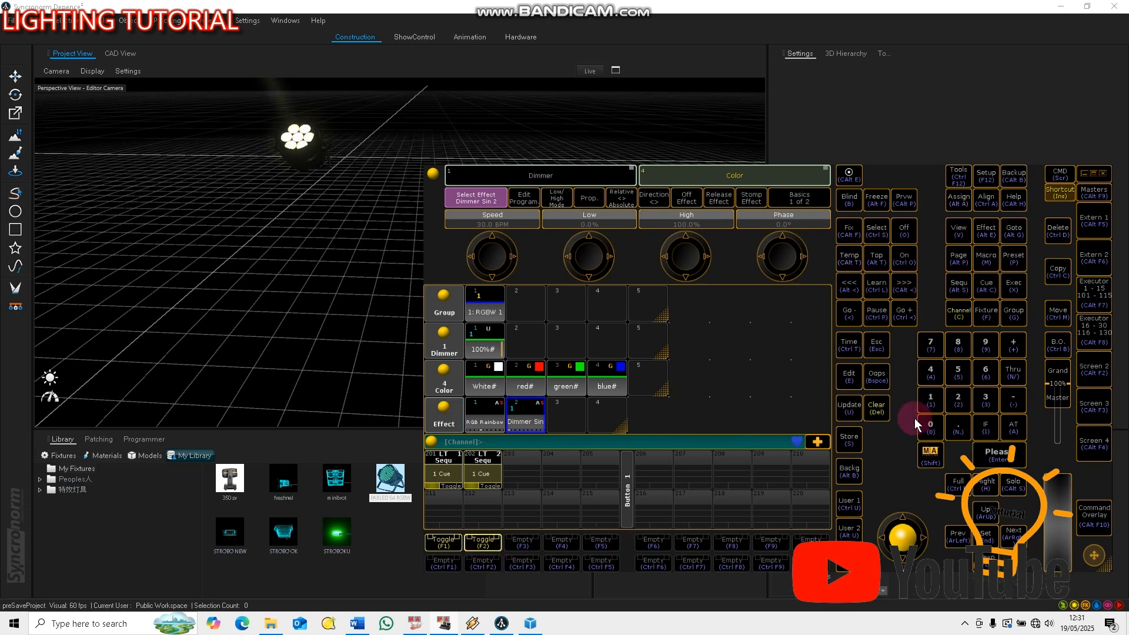
{"action": "left_click", "coordinate": [876, 409]}
Test executor 202 by toggling its cue on and off, and switch on executor 201's cue
{"action": "left_click", "coordinate": [480, 540]}
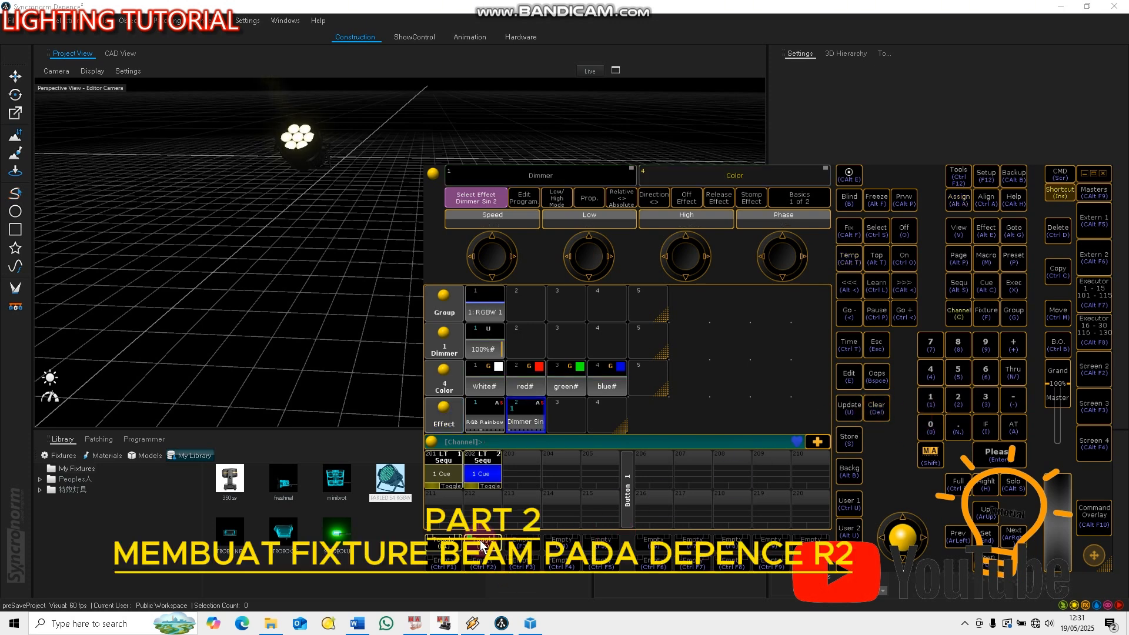
{"action": "left_click", "coordinate": [481, 546]}
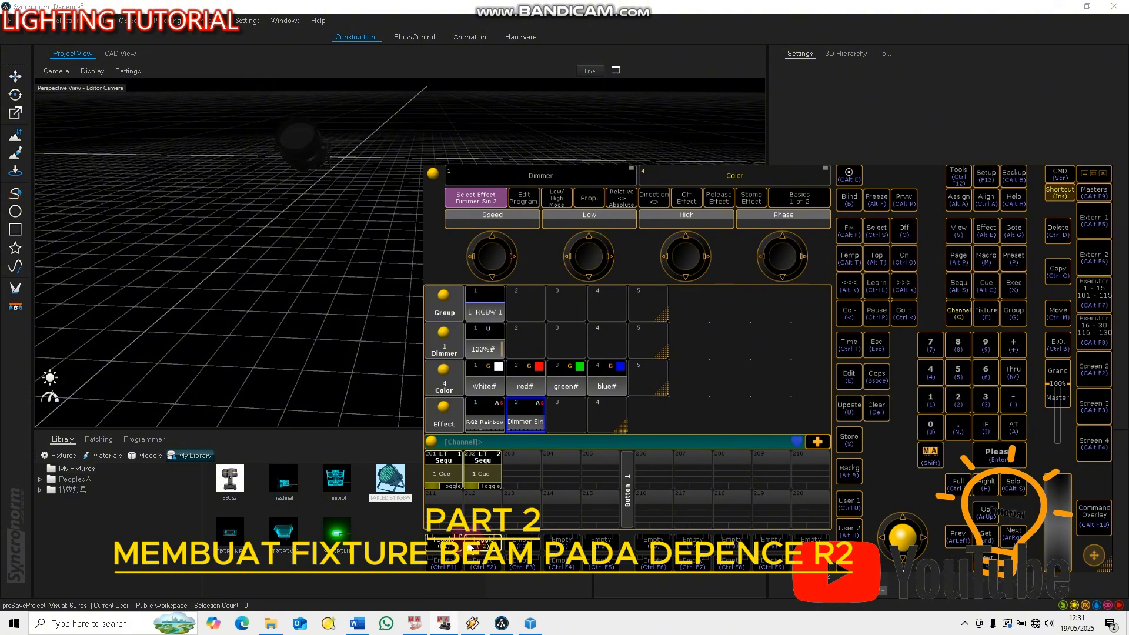
{"action": "left_click", "coordinate": [447, 545]}
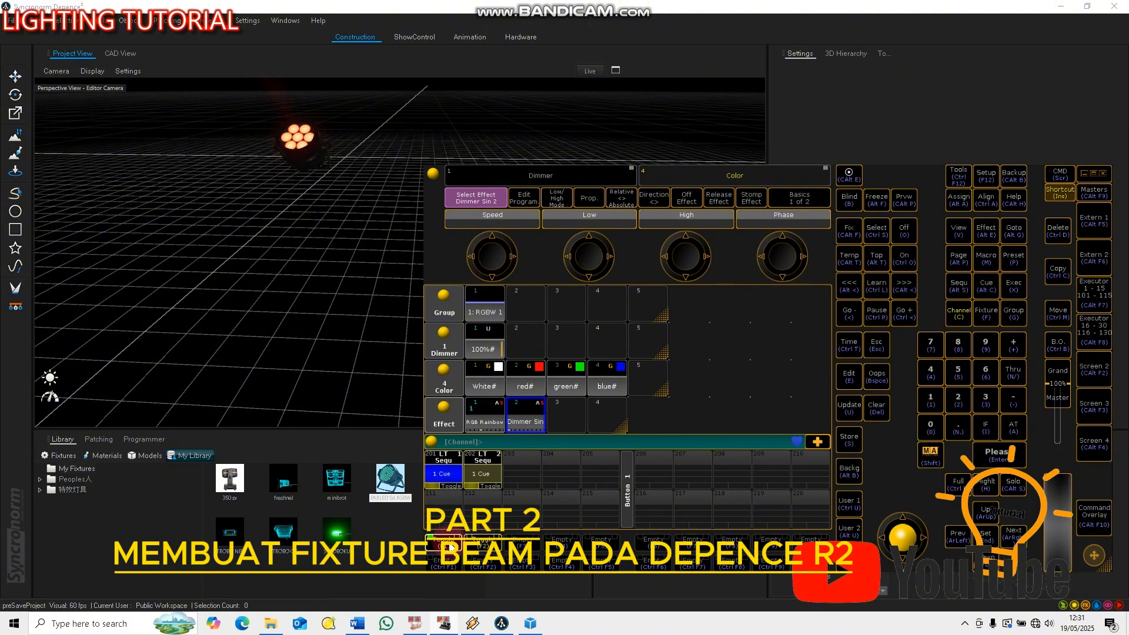
Check the beam in Depence, switch back to grandMA2 onPC, and toggle executors 201 and 202 so that only 202 keeps running
{"action": "middle_click_drag", "start_coordinate": [270, 212], "coordinate": [275, 294]}
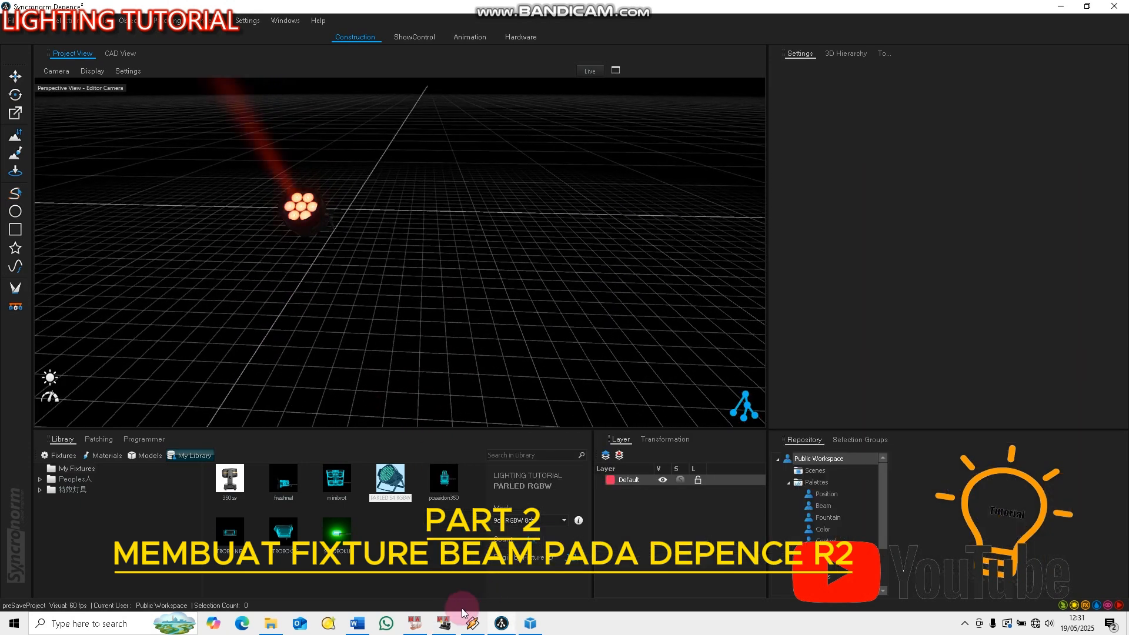
{"action": "left_click", "coordinate": [446, 623]}
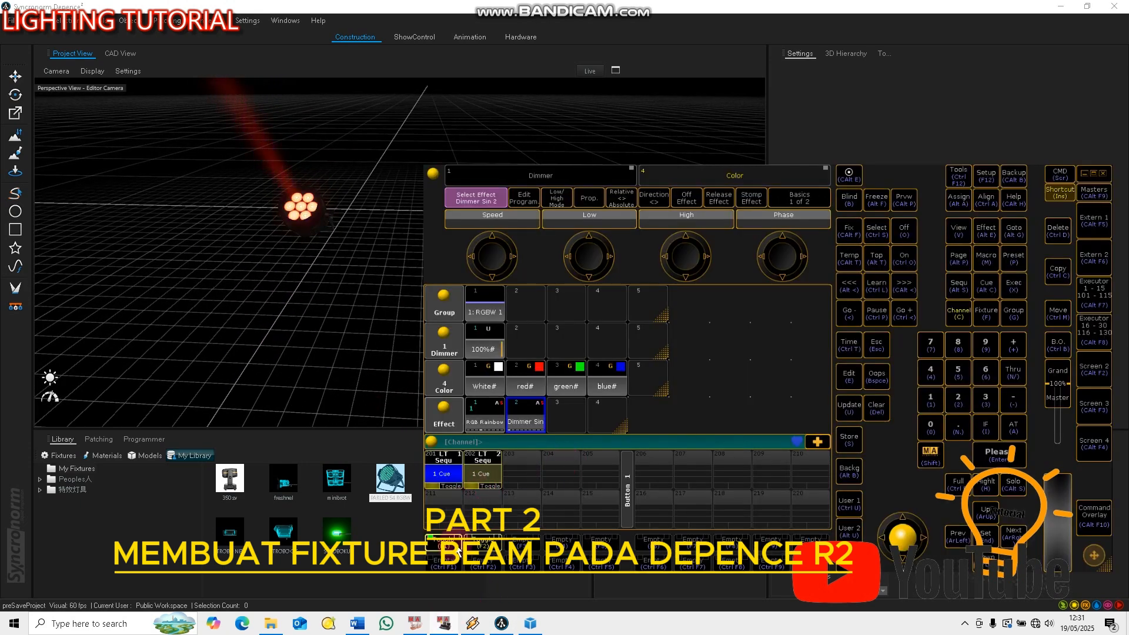
{"action": "left_click", "coordinate": [484, 542]}
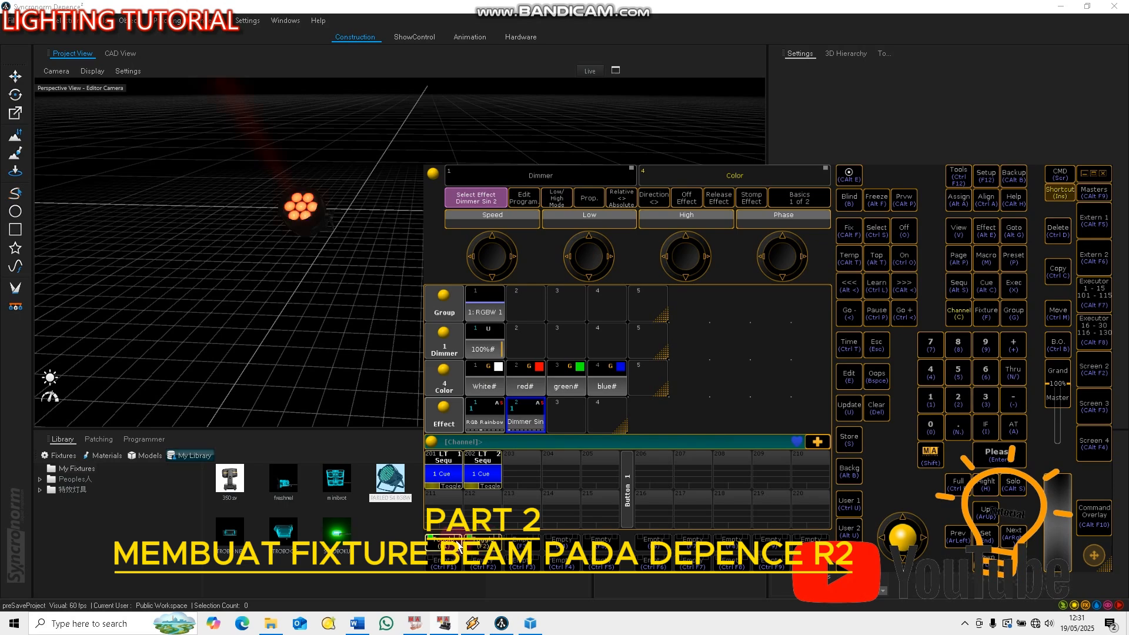
{"action": "left_click", "coordinate": [450, 545]}
{"action": "left_click", "coordinate": [483, 543]}
{"action": "left_click", "coordinate": [483, 544]}
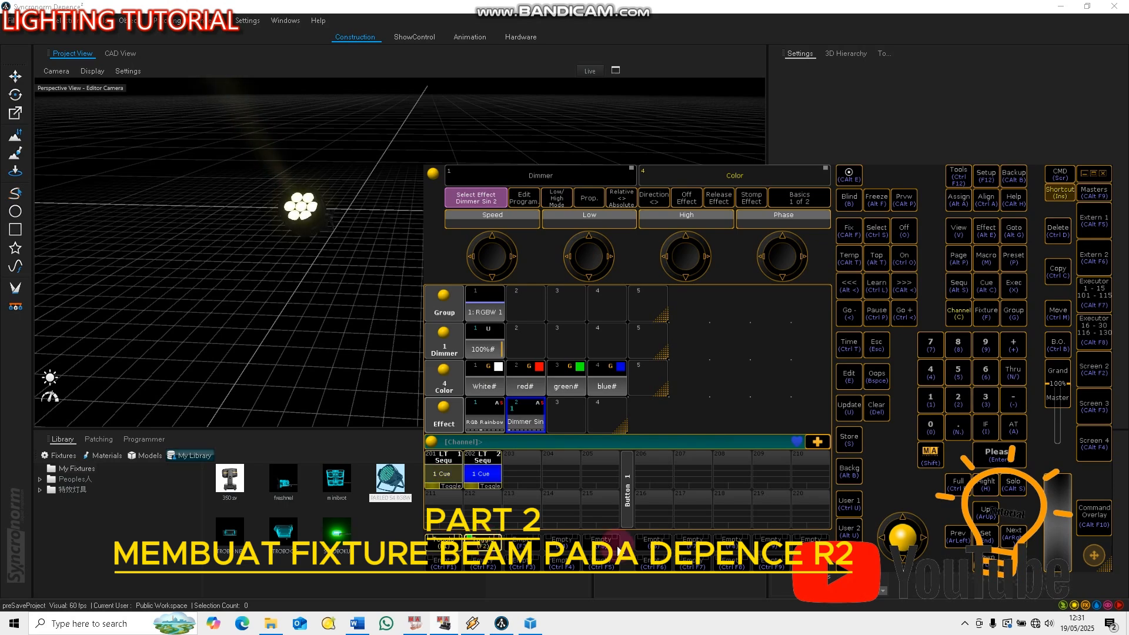